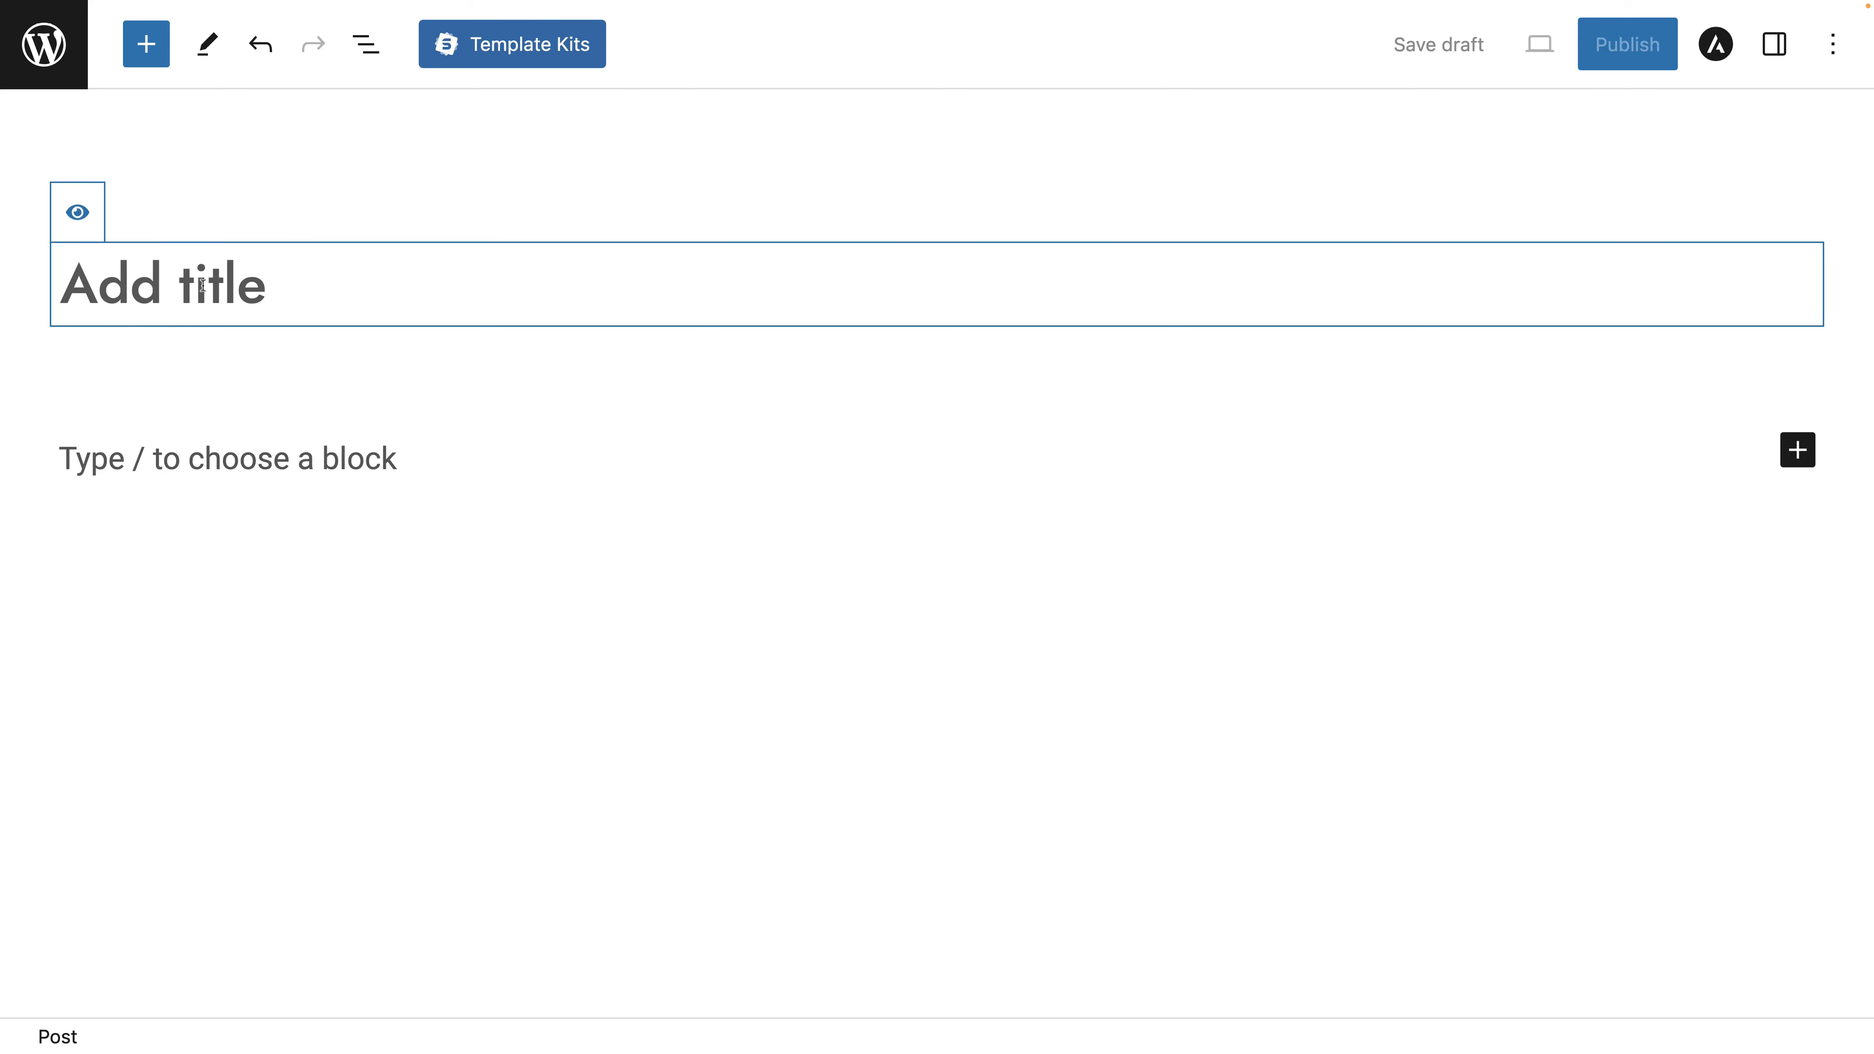
# Title the new post "How to create Blog Posts", save it as a draft, and return to the posts list
pyautogui.write('How to create Blog Posts')
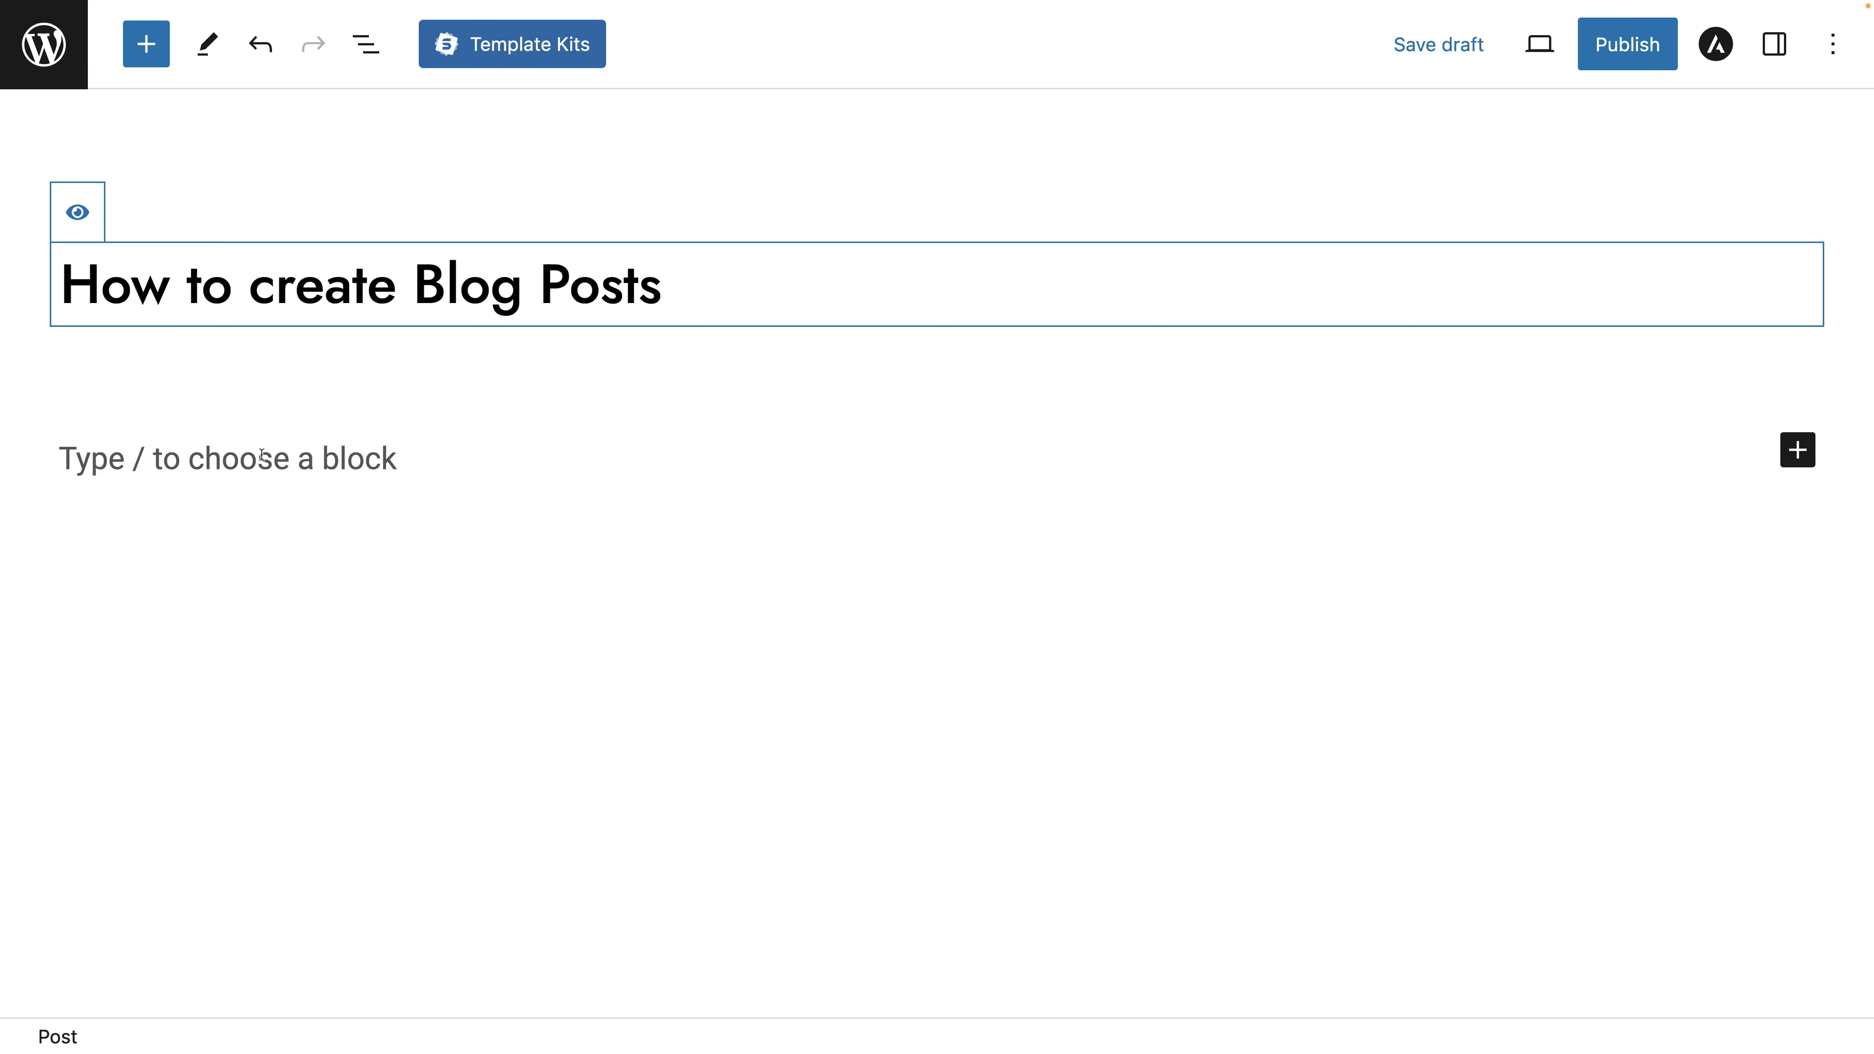
pyautogui.click(1440, 46)
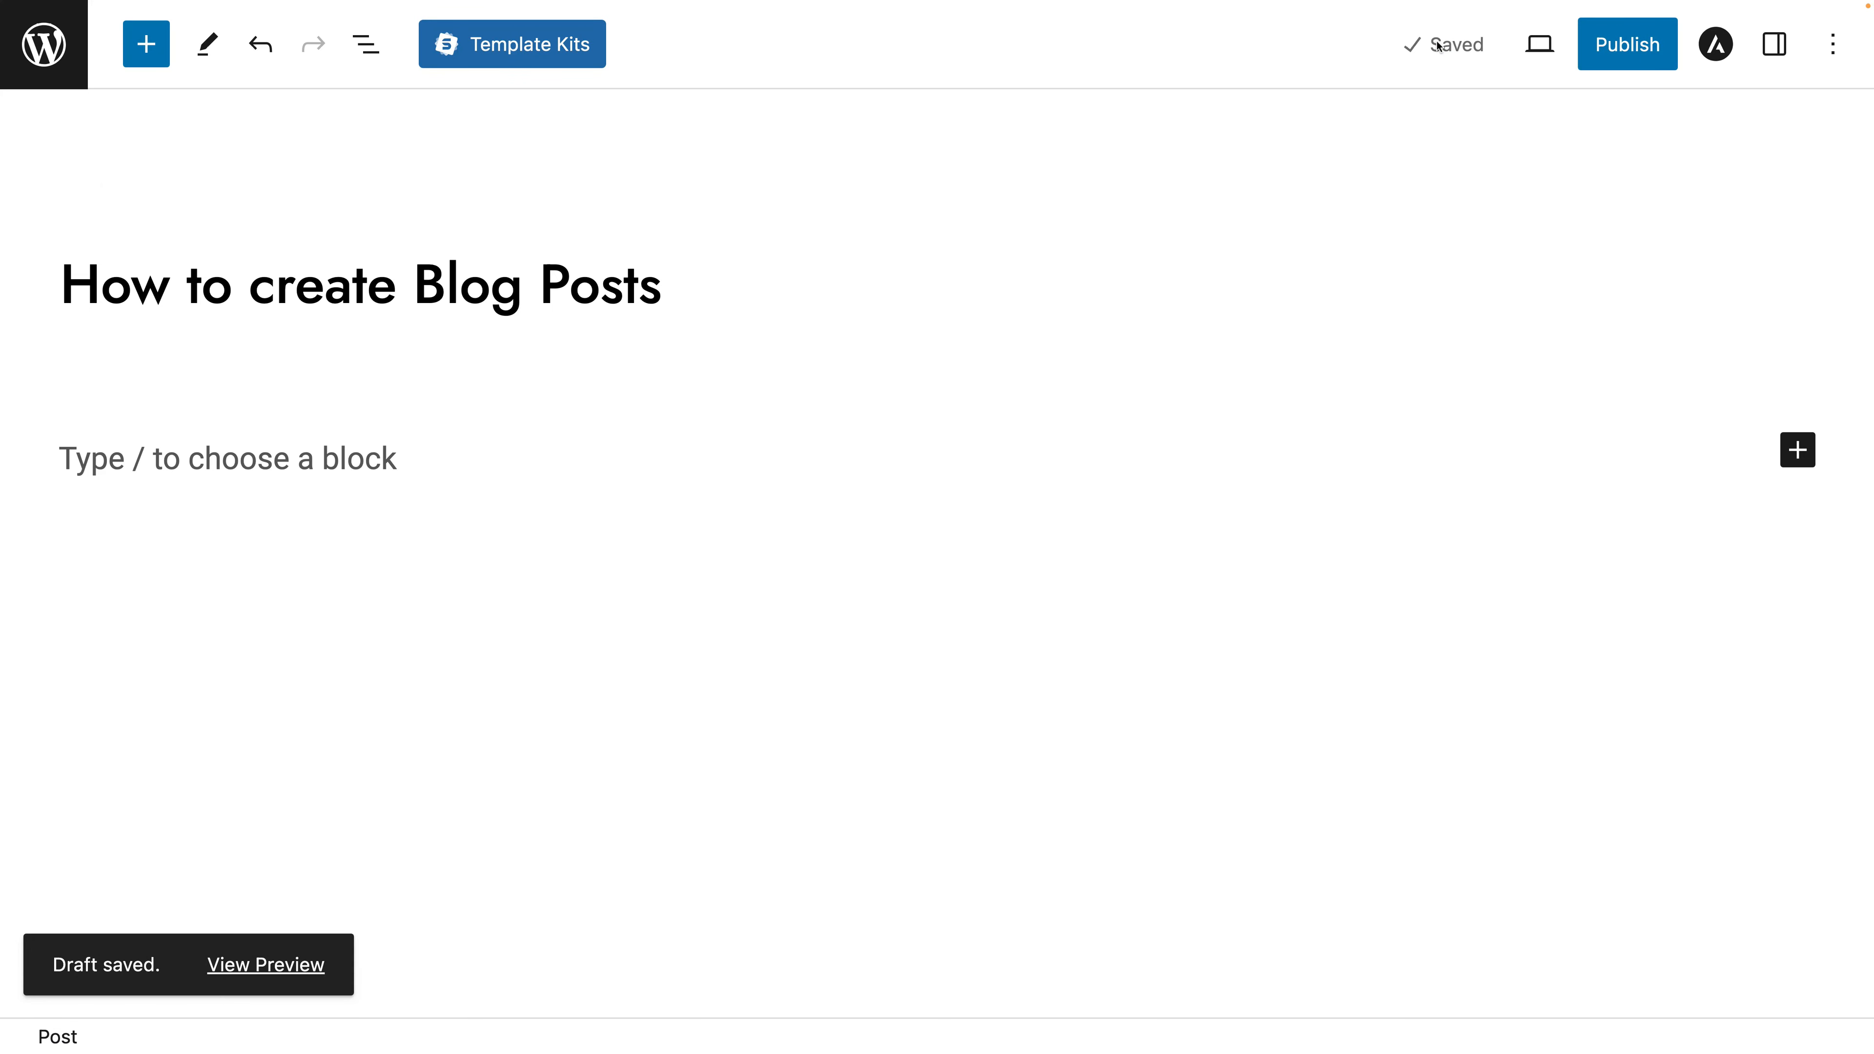
pyautogui.click(42, 45)
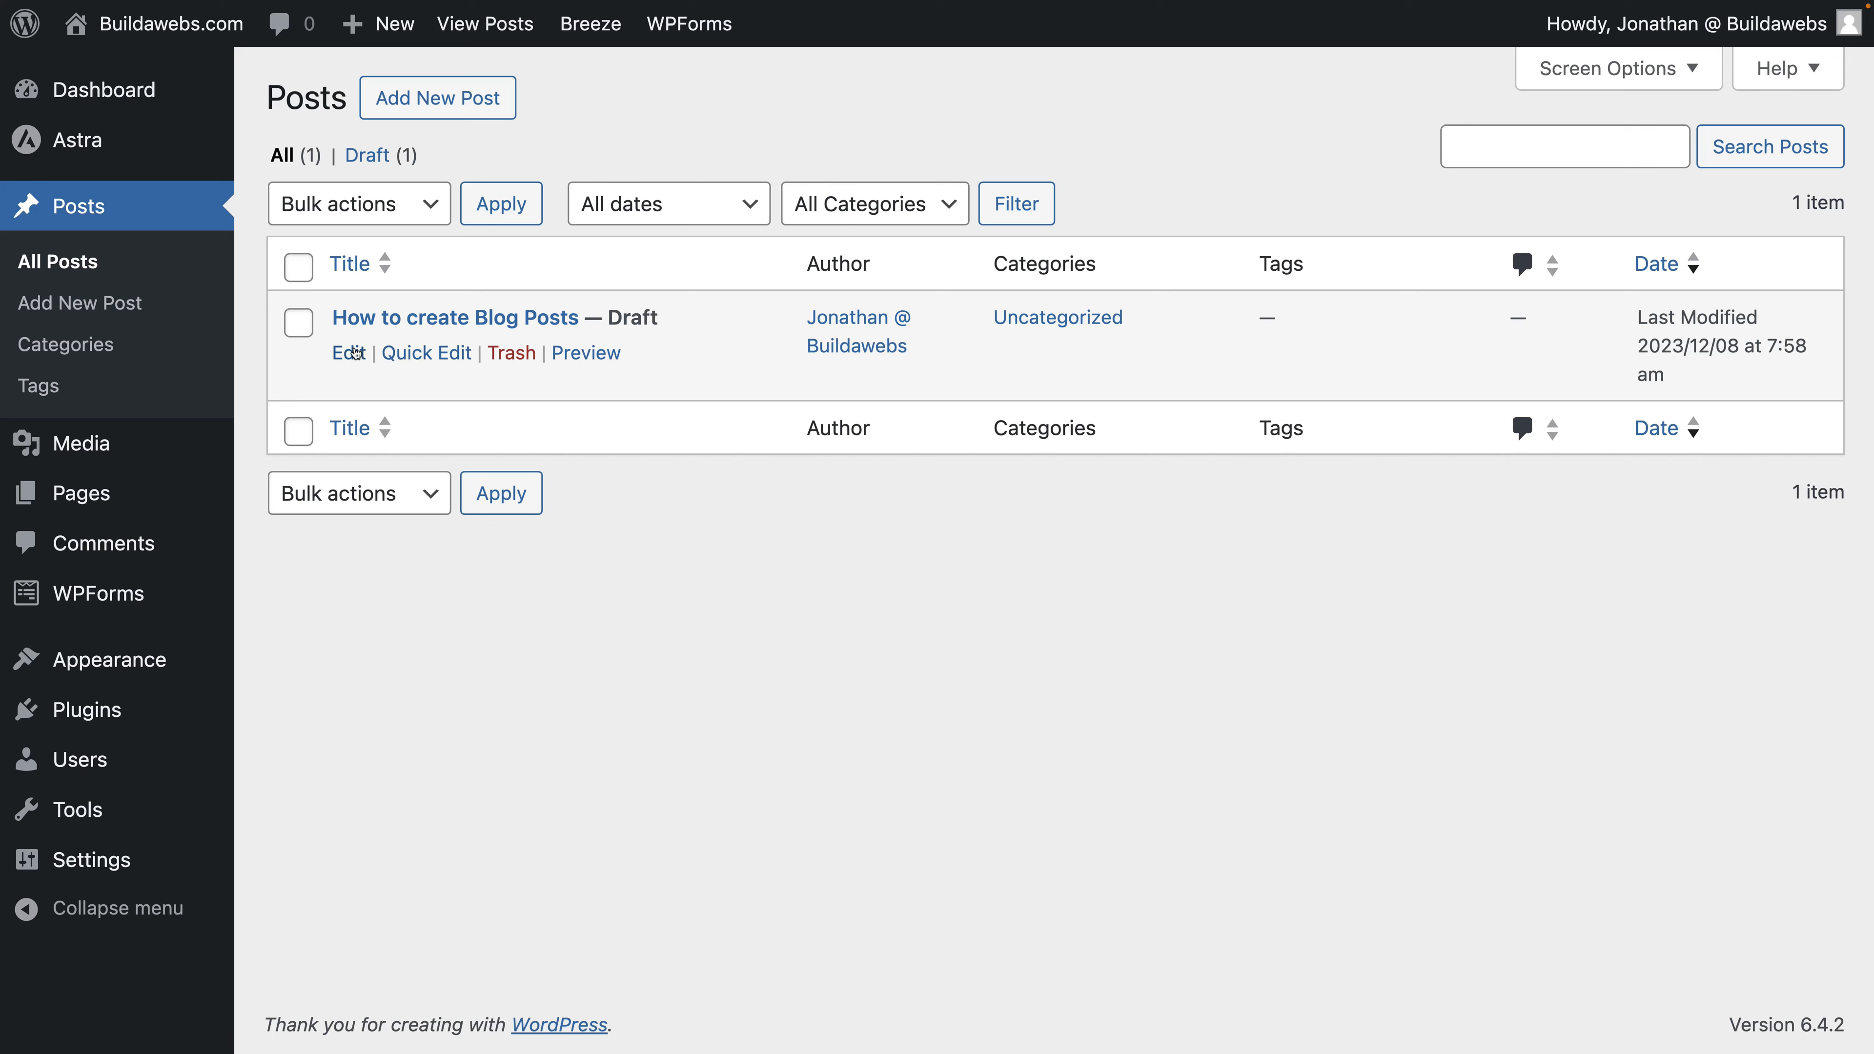
# Reopen the draft post for editing and insert a Heading block reading "How to add a Heading to a Post"
pyautogui.click(352, 354)
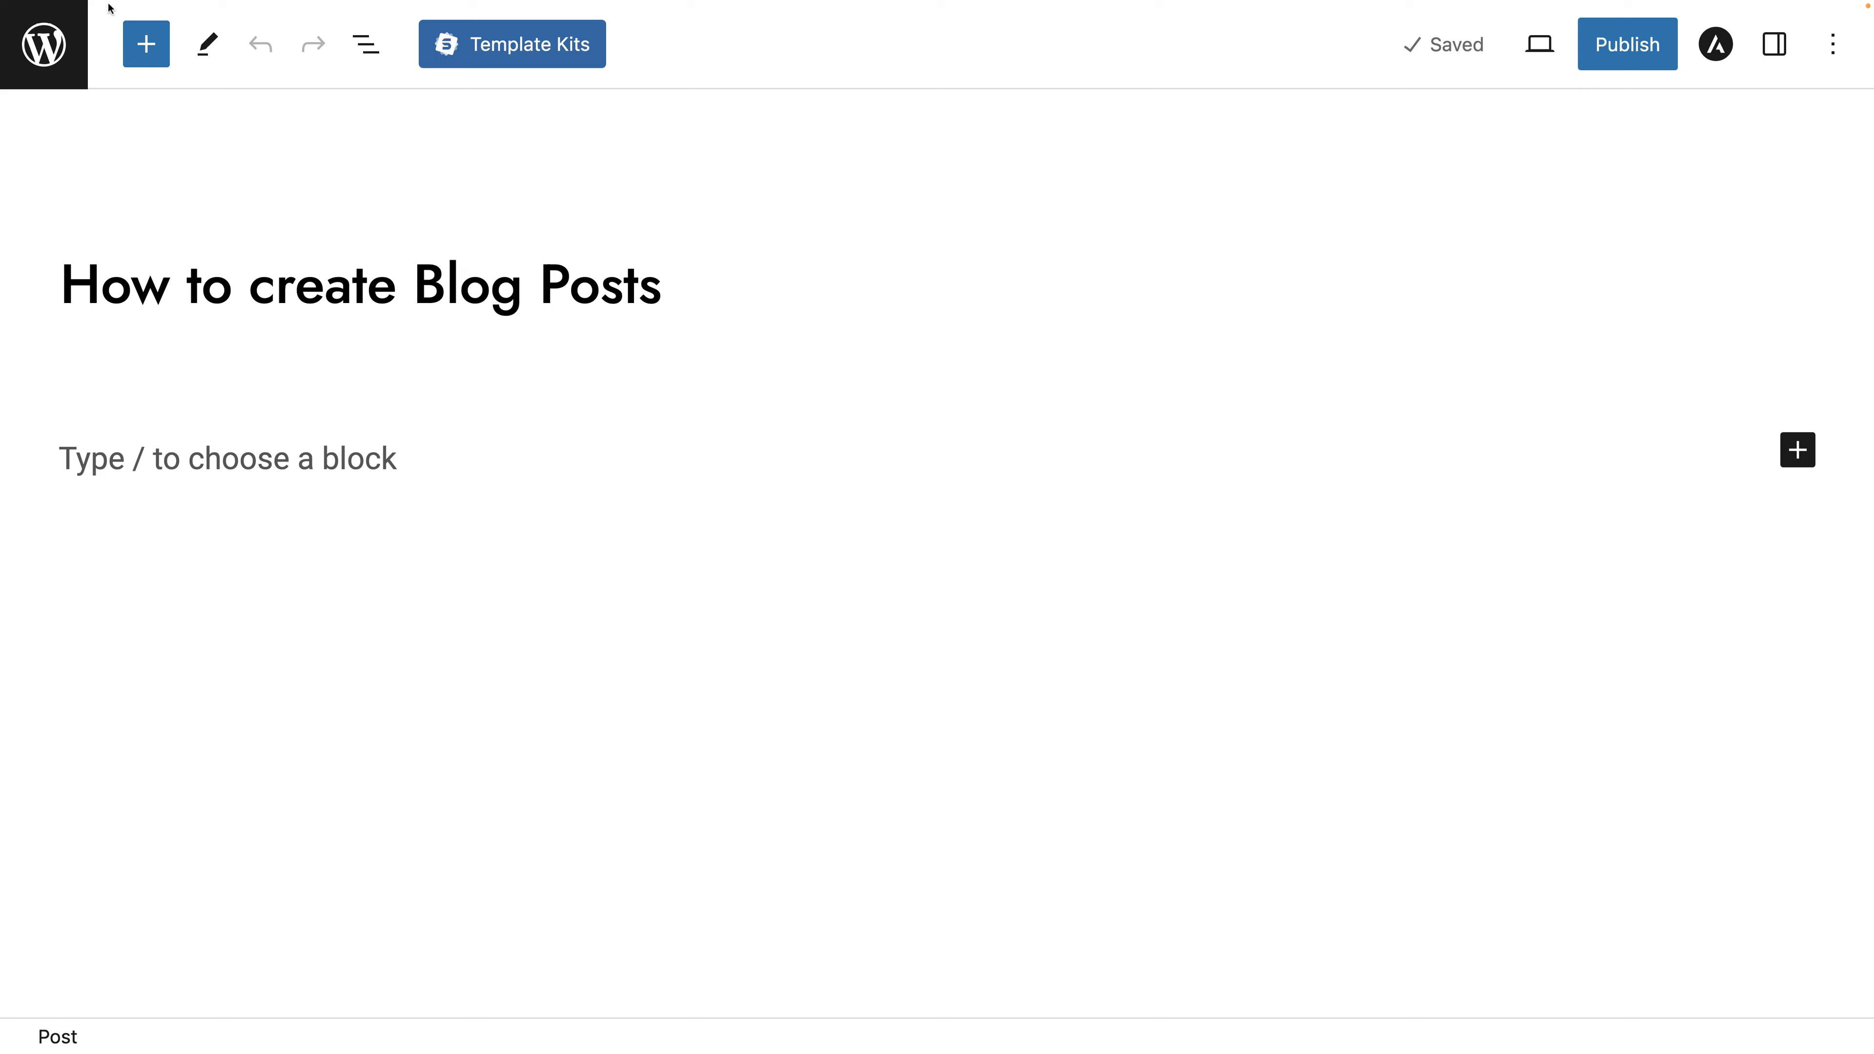
pyautogui.click(149, 53)
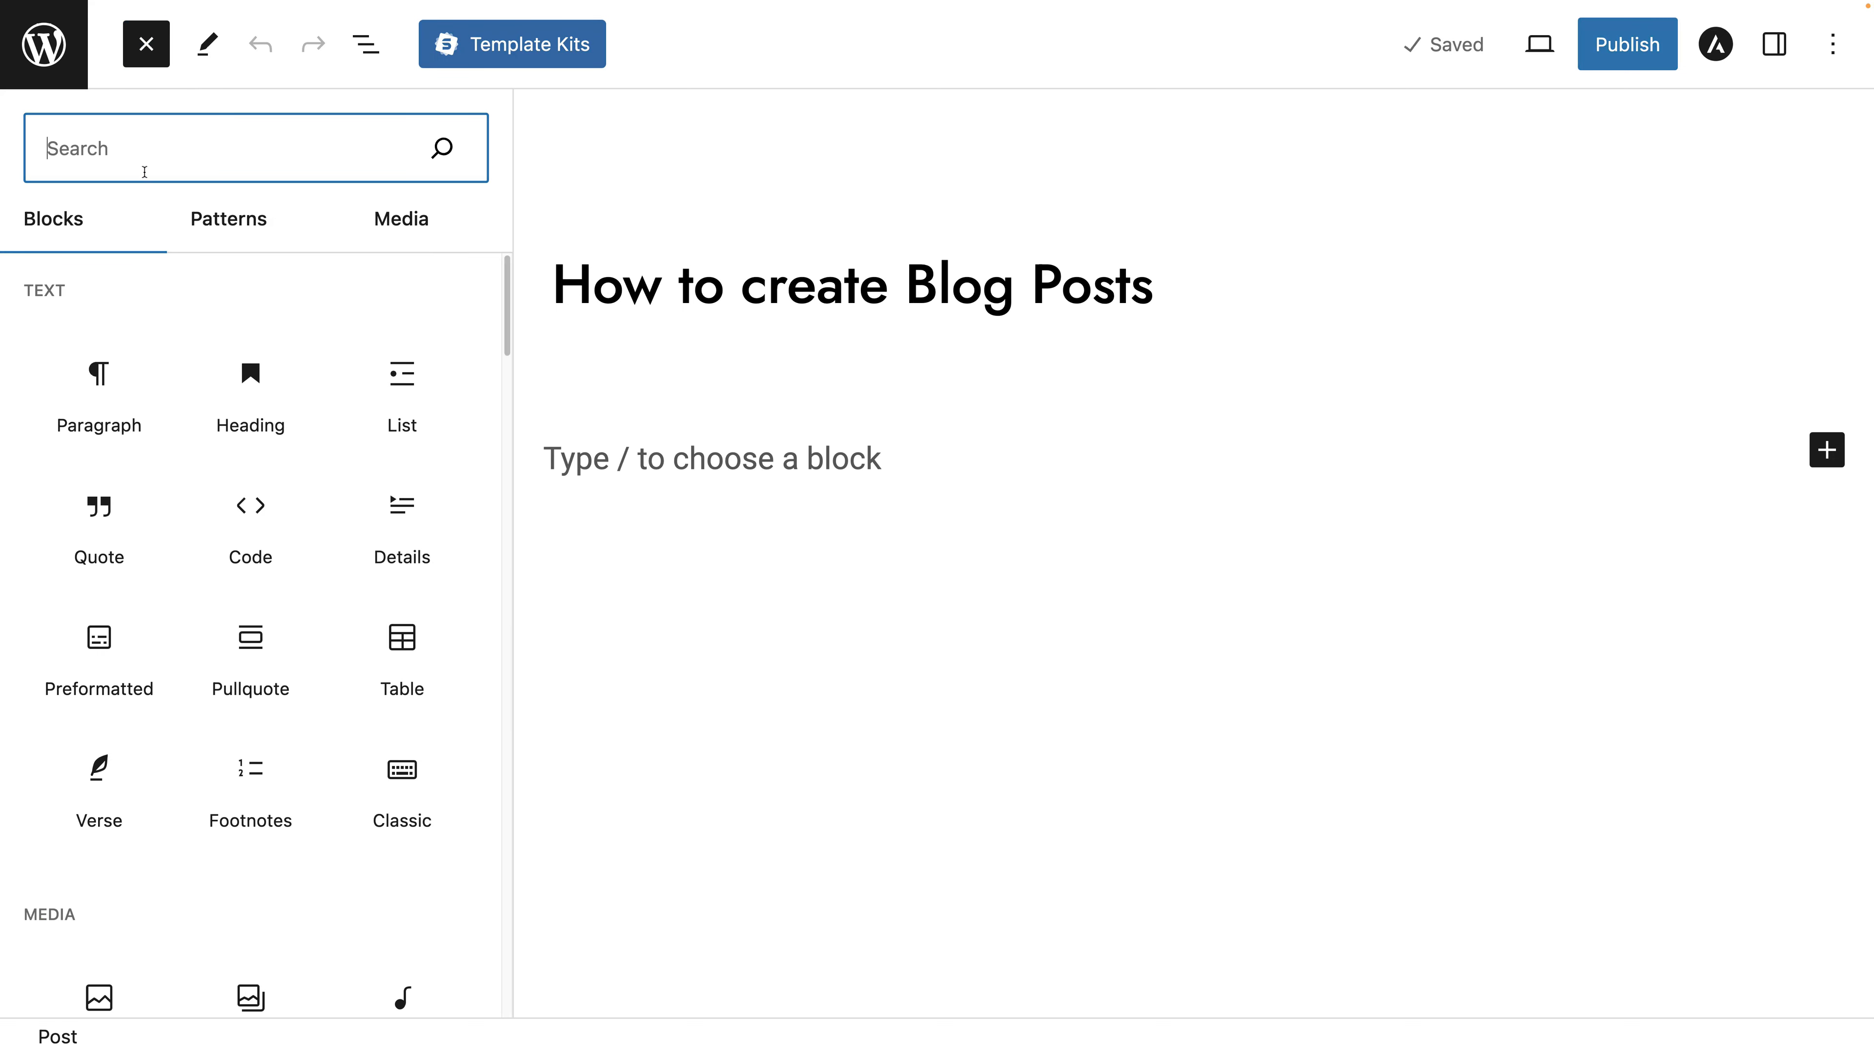
pyautogui.write('heading')
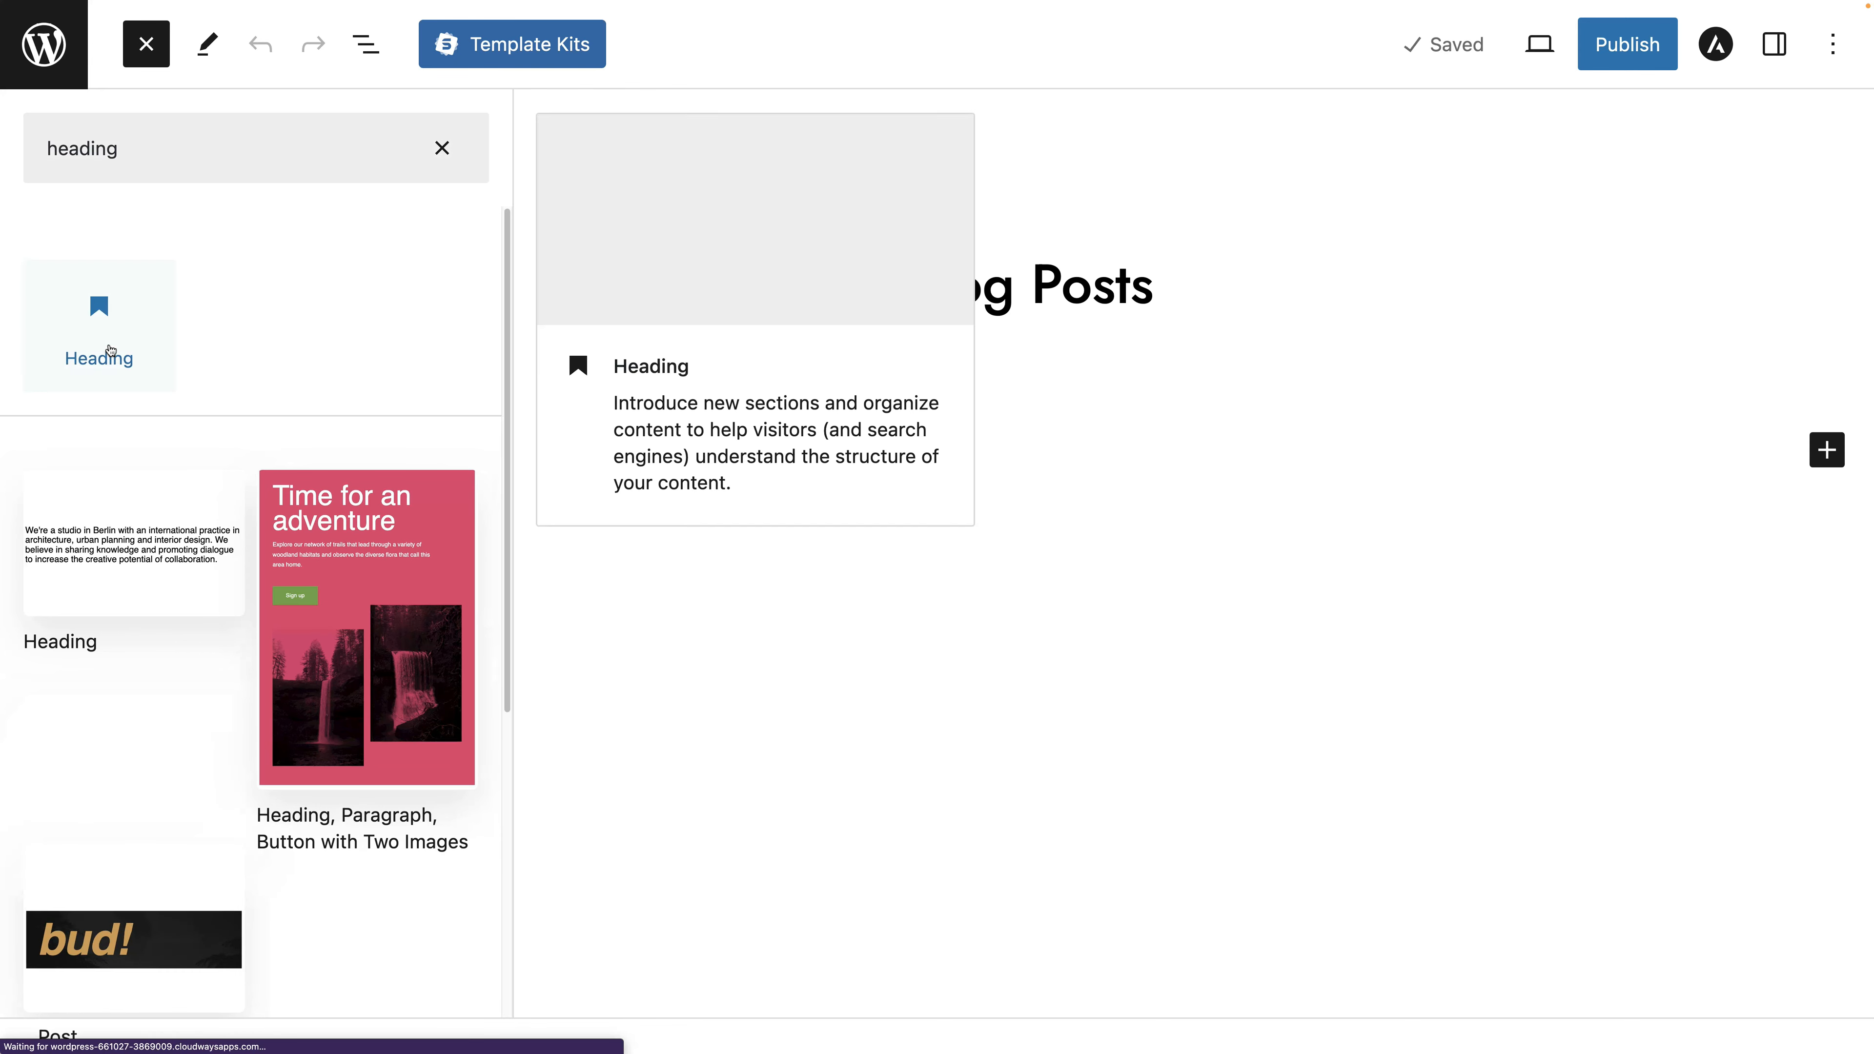
pyautogui.click(110, 350)
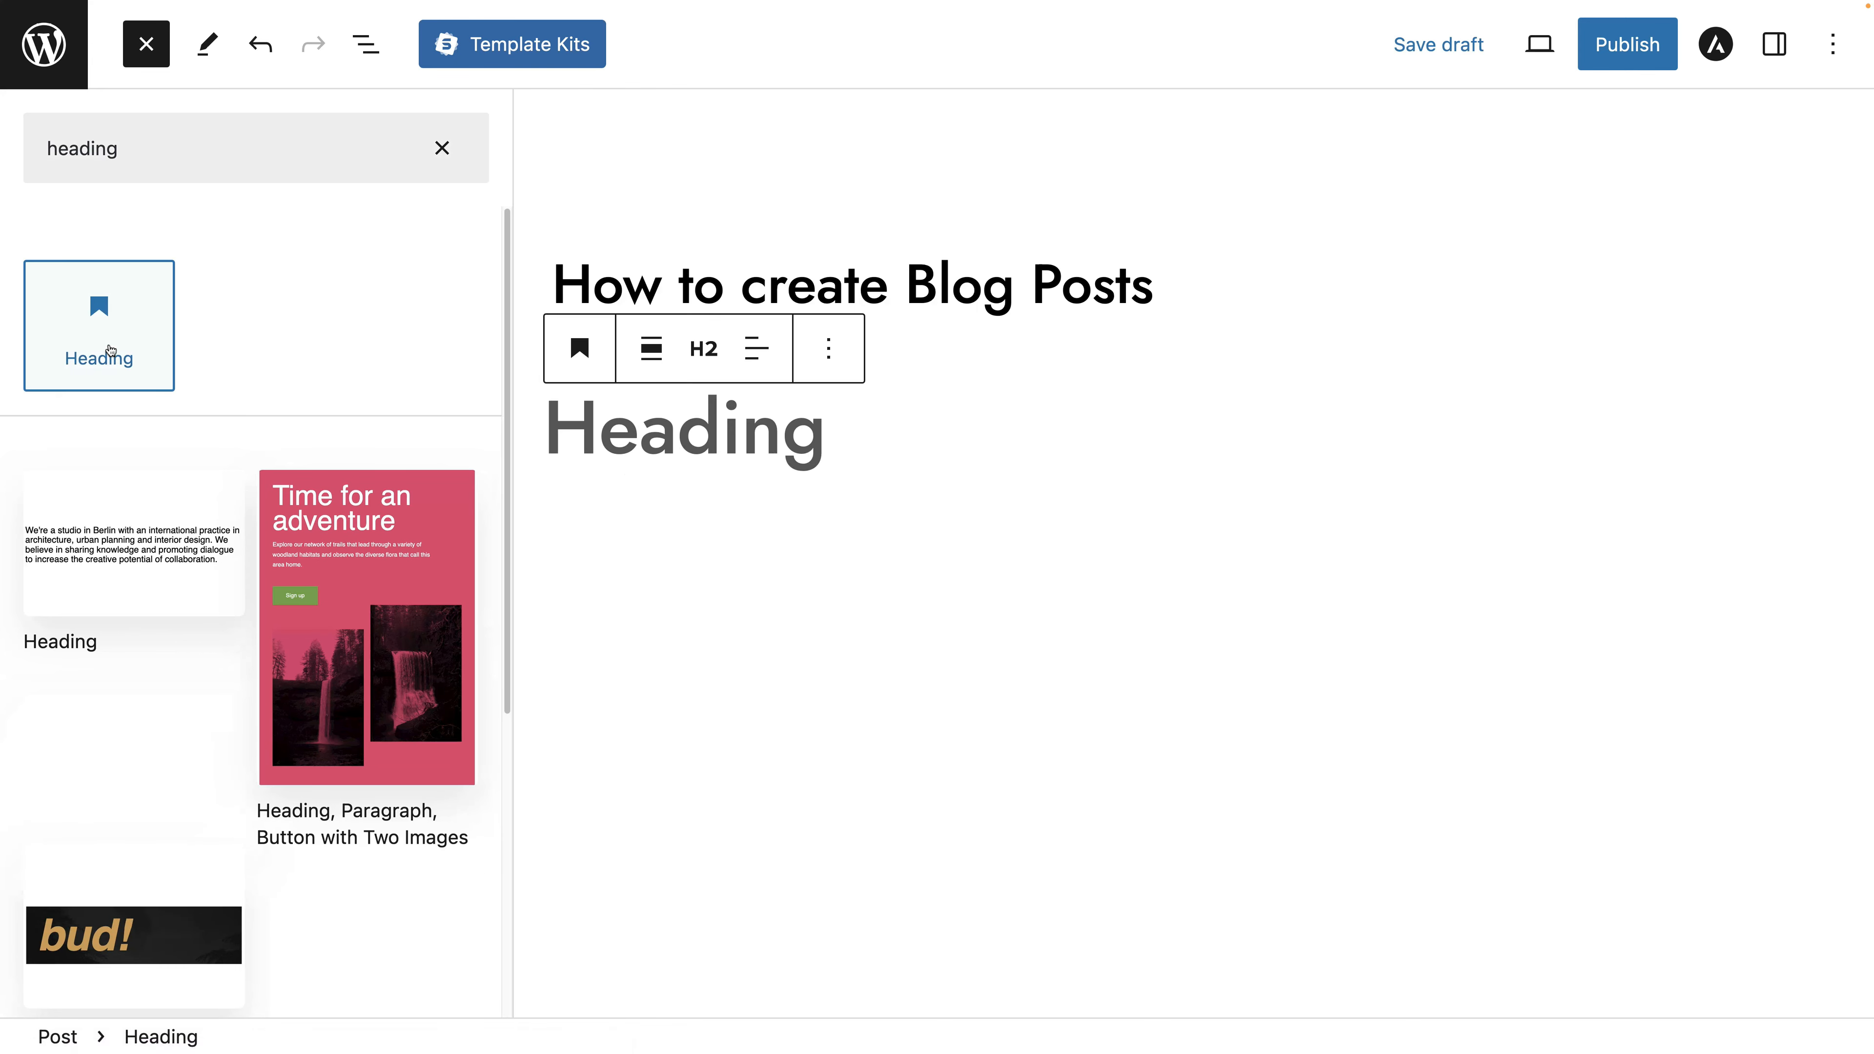
pyautogui.click(683, 435)
pyautogui.write('H')
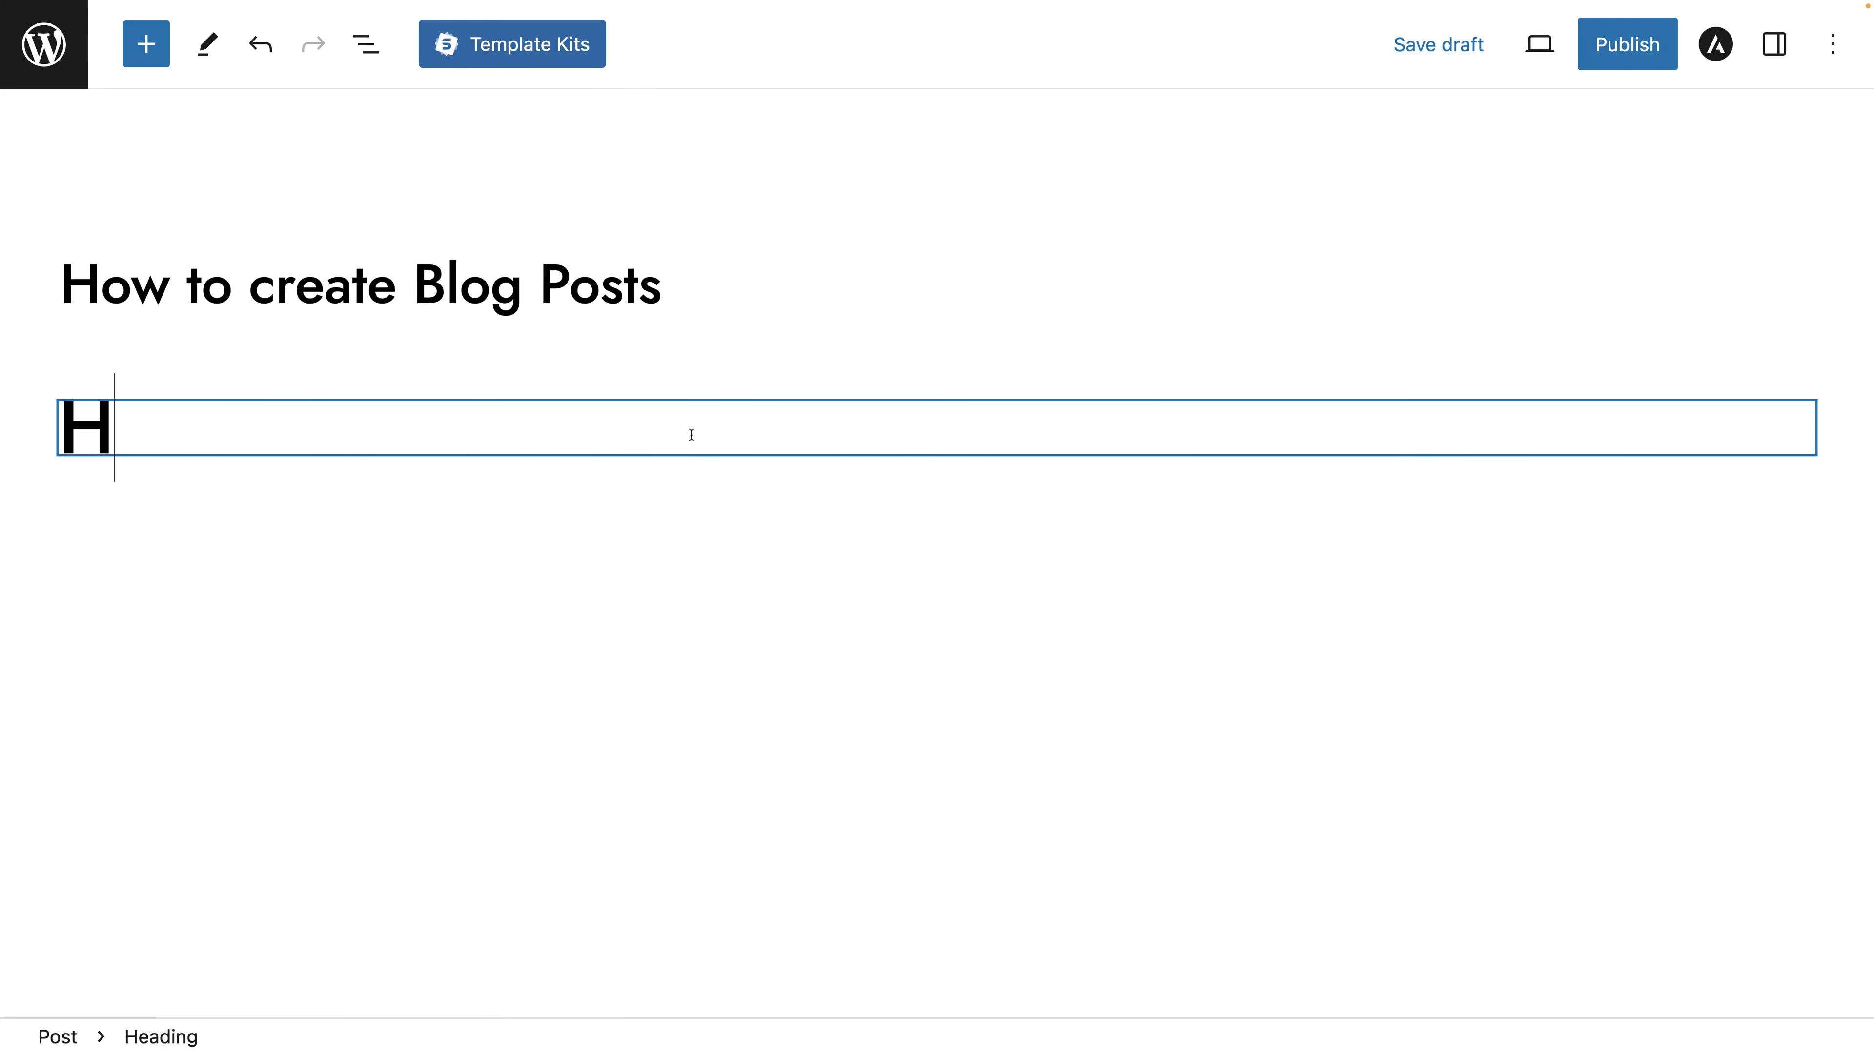
pyautogui.write('ow to add a Heading to a Post')
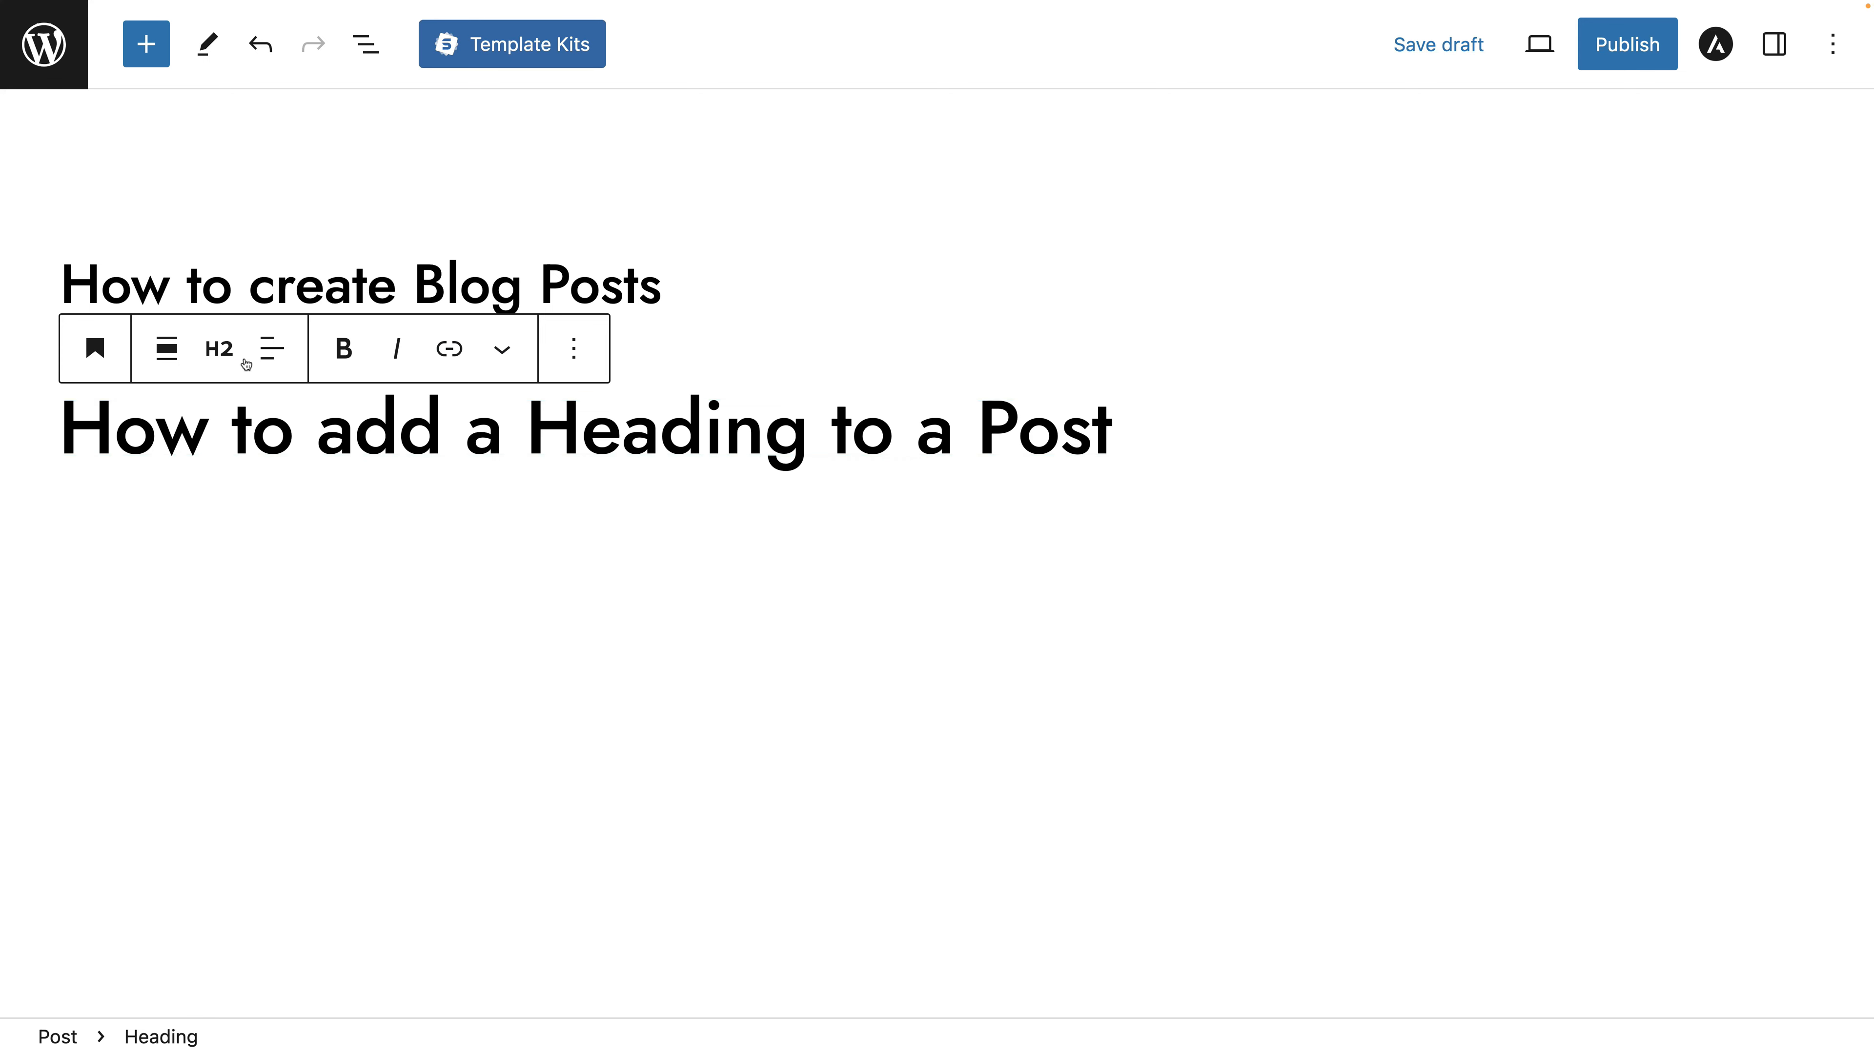
# Try heading level H3 on the "How to add a Heading to a Post" block, and return it to H2
pyautogui.click(229, 357)
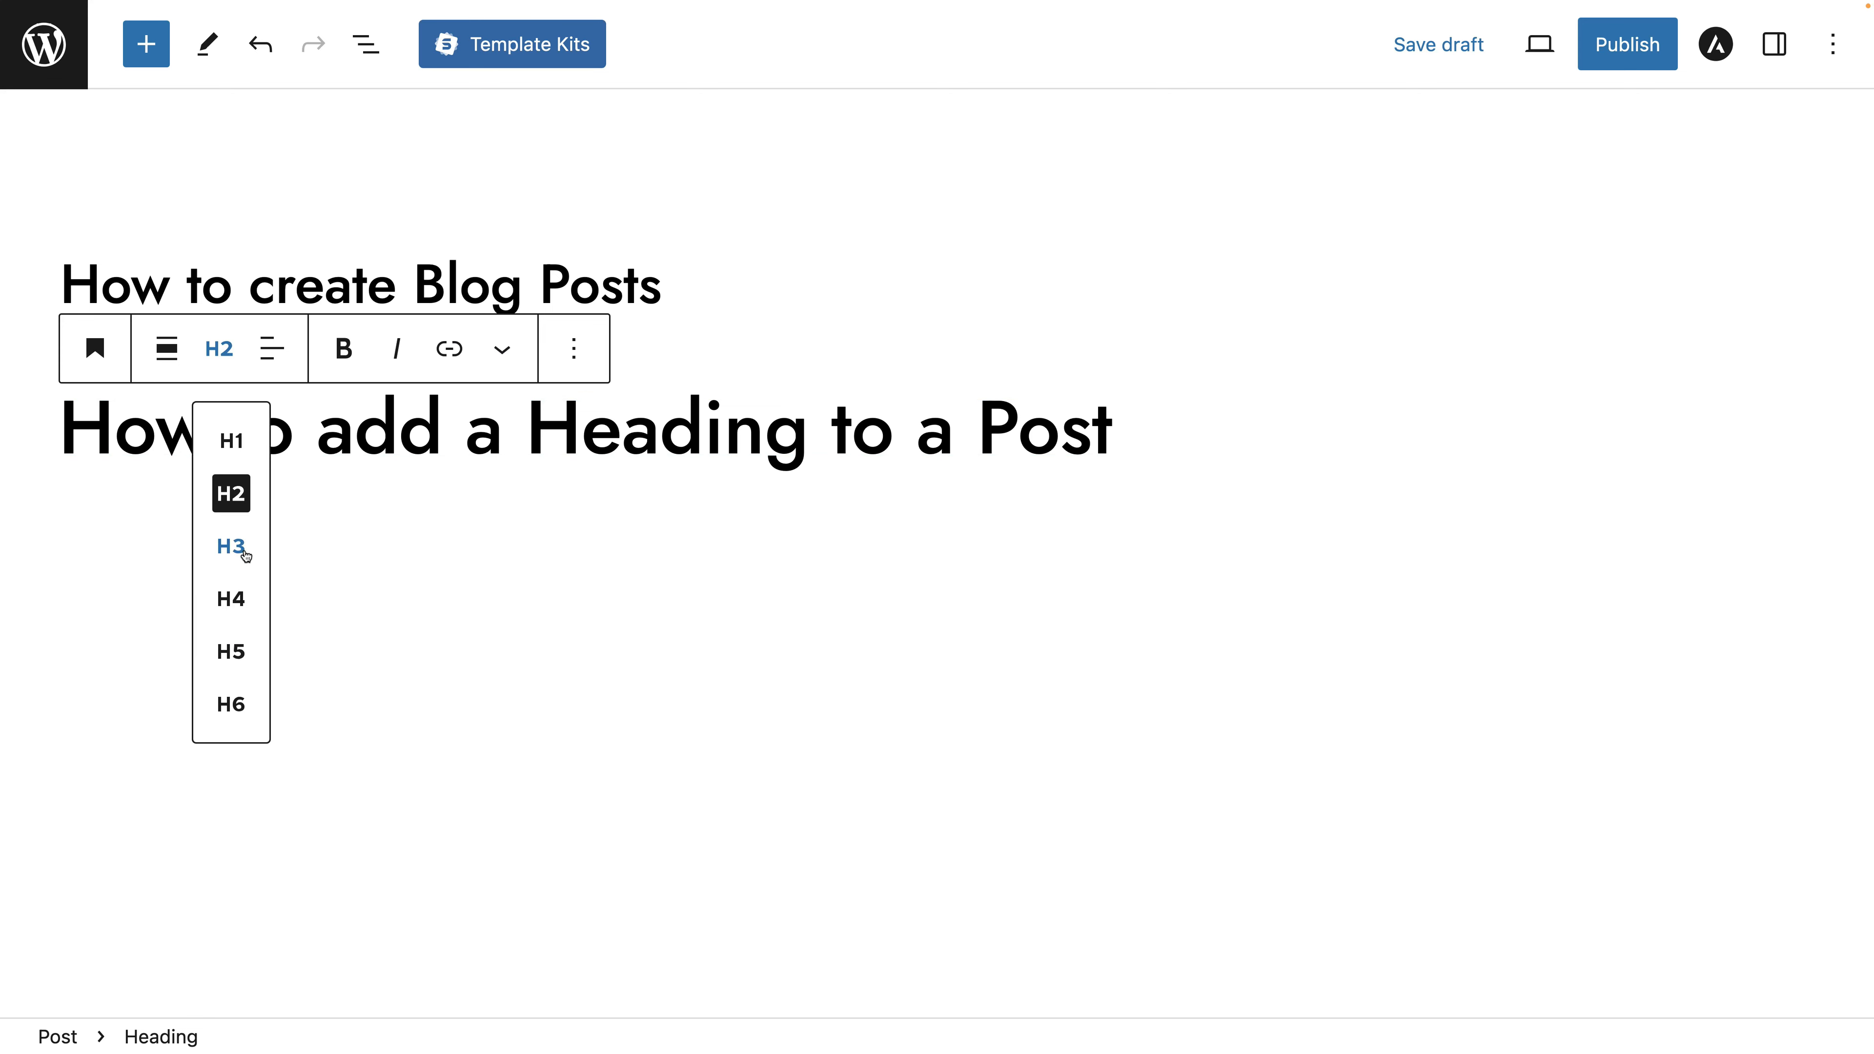
pyautogui.click(244, 547)
pyautogui.click(222, 353)
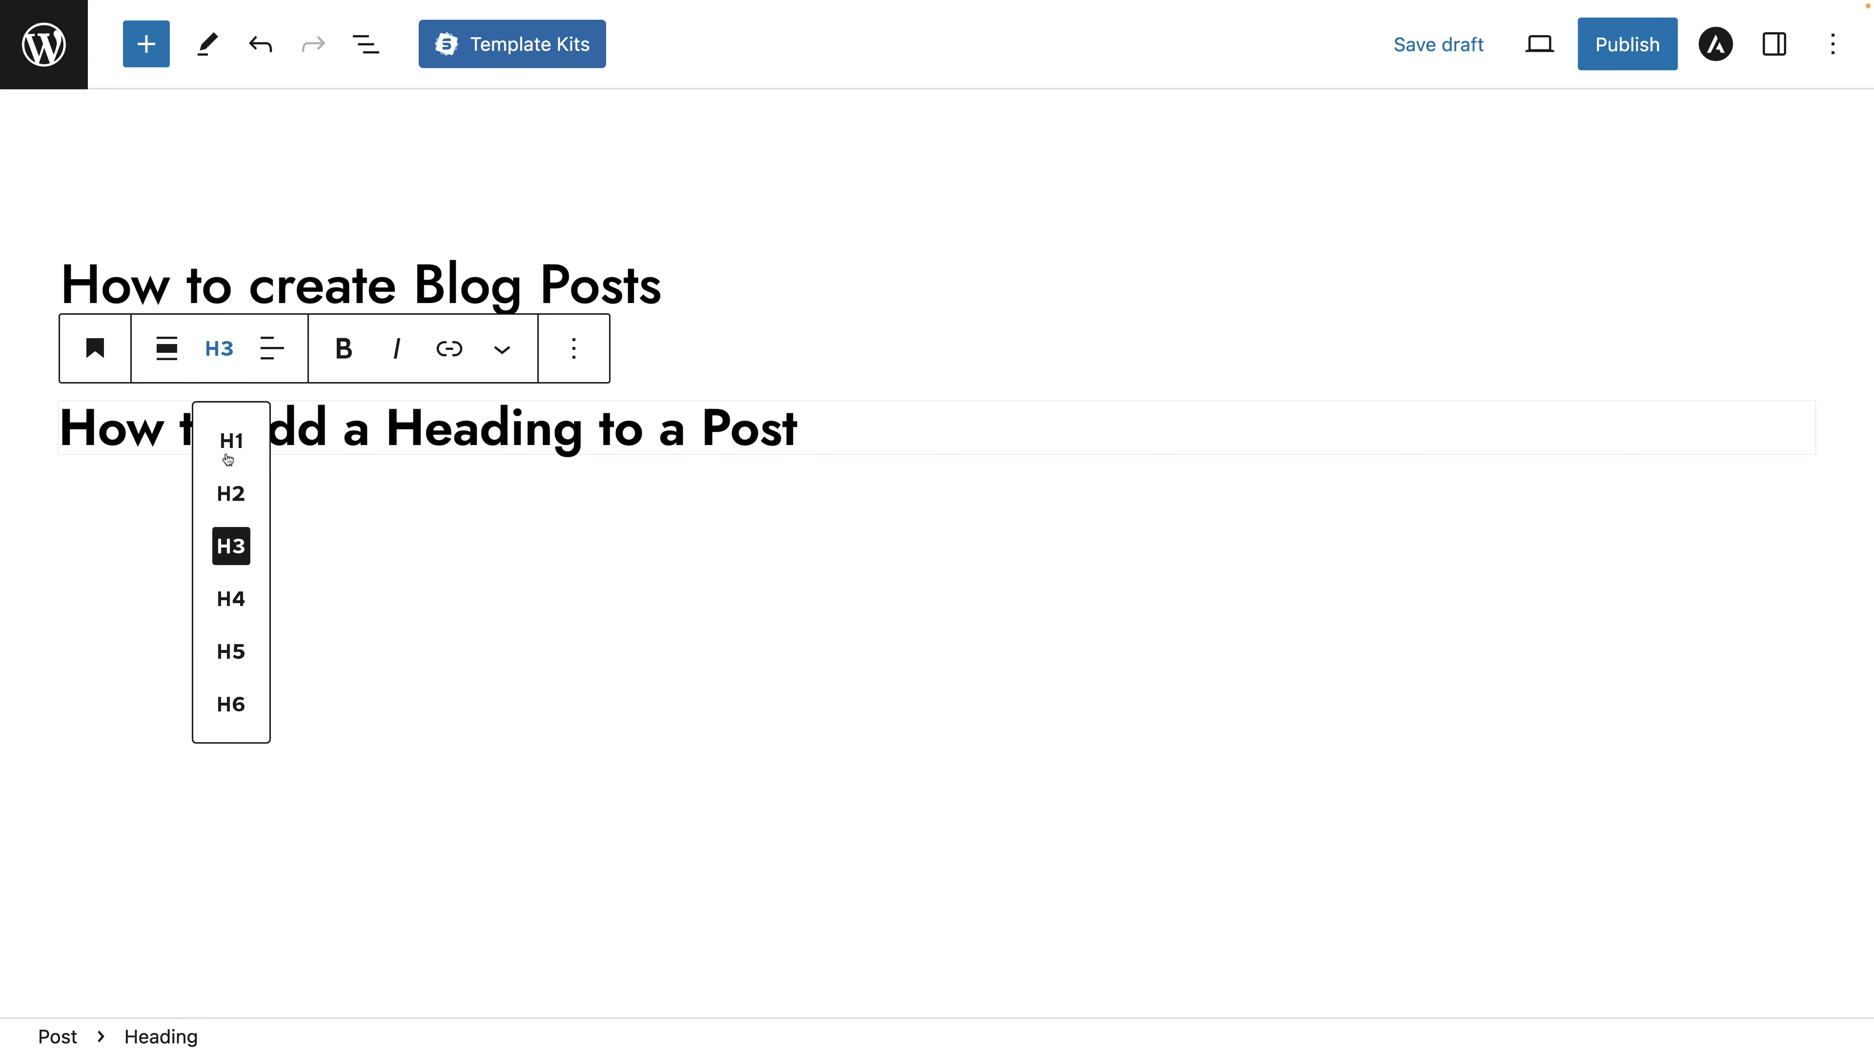
pyautogui.click(235, 491)
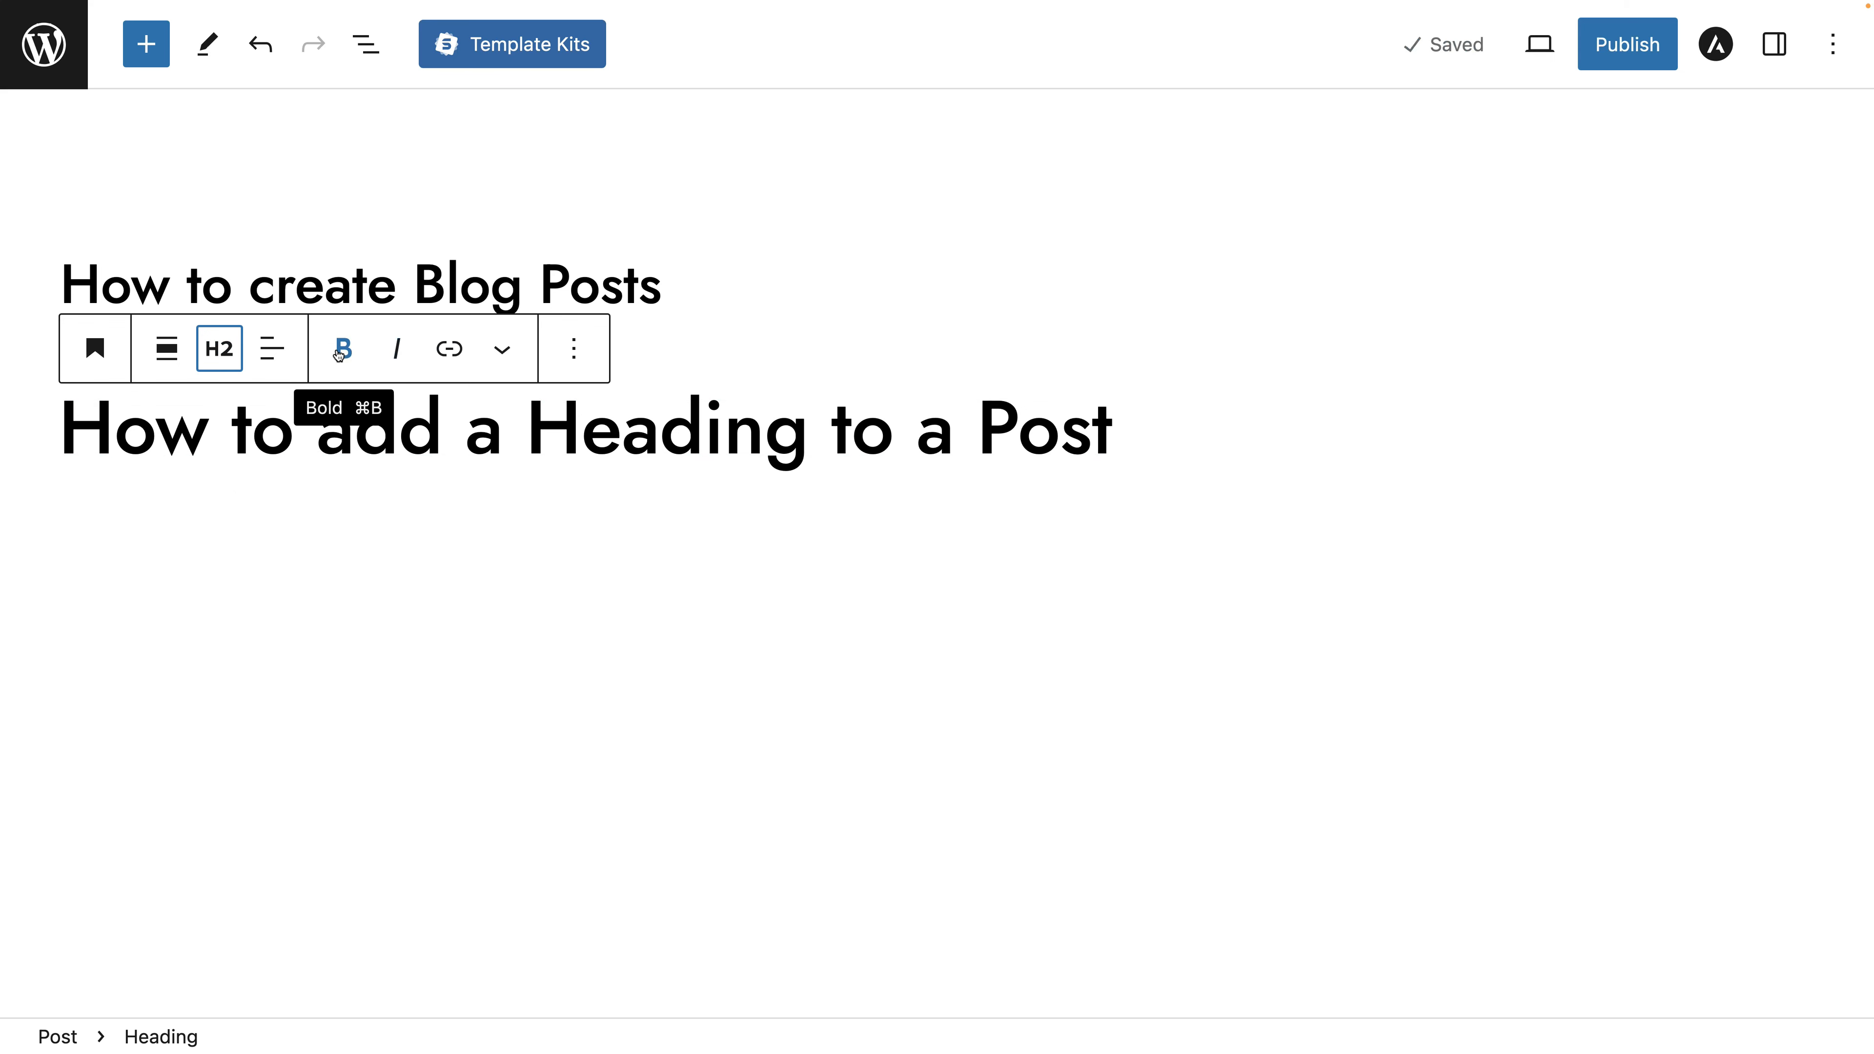
# Switch the heading block to level H3 again and undo that level change
pyautogui.click(221, 352)
pyautogui.click(230, 547)
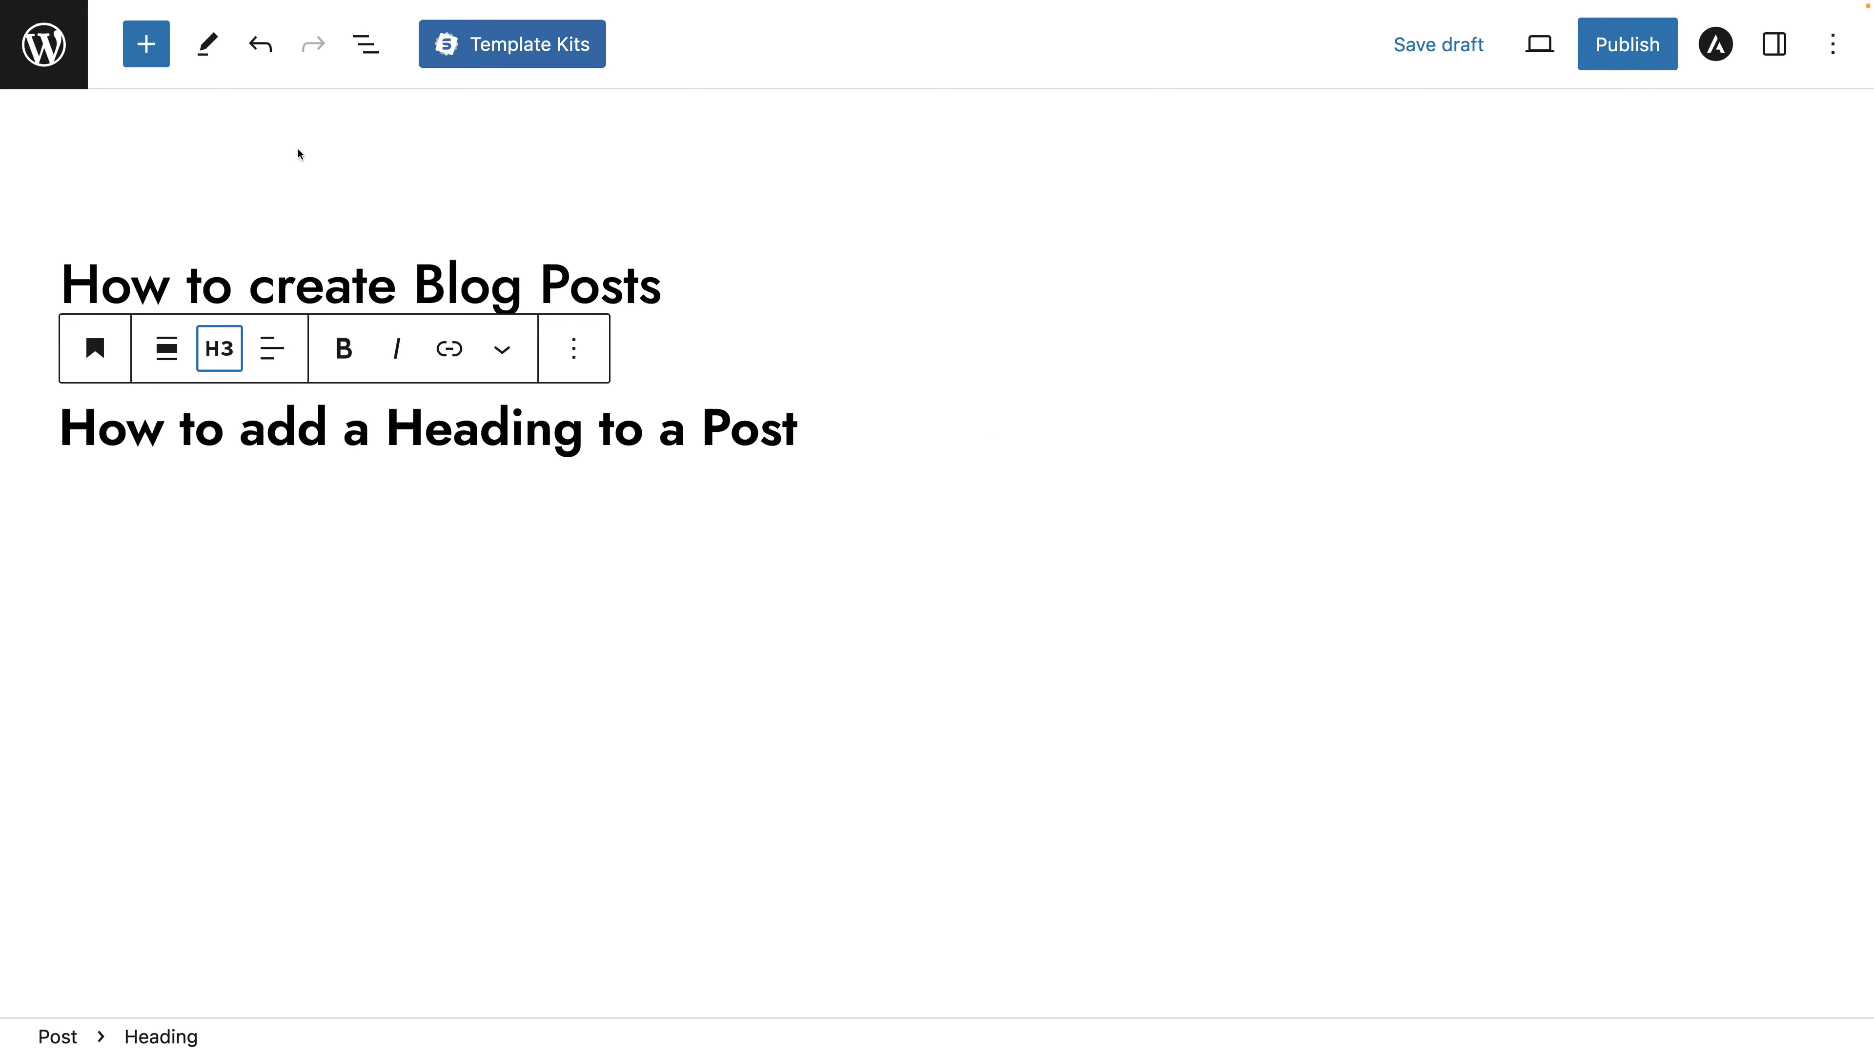
pyautogui.click(260, 45)
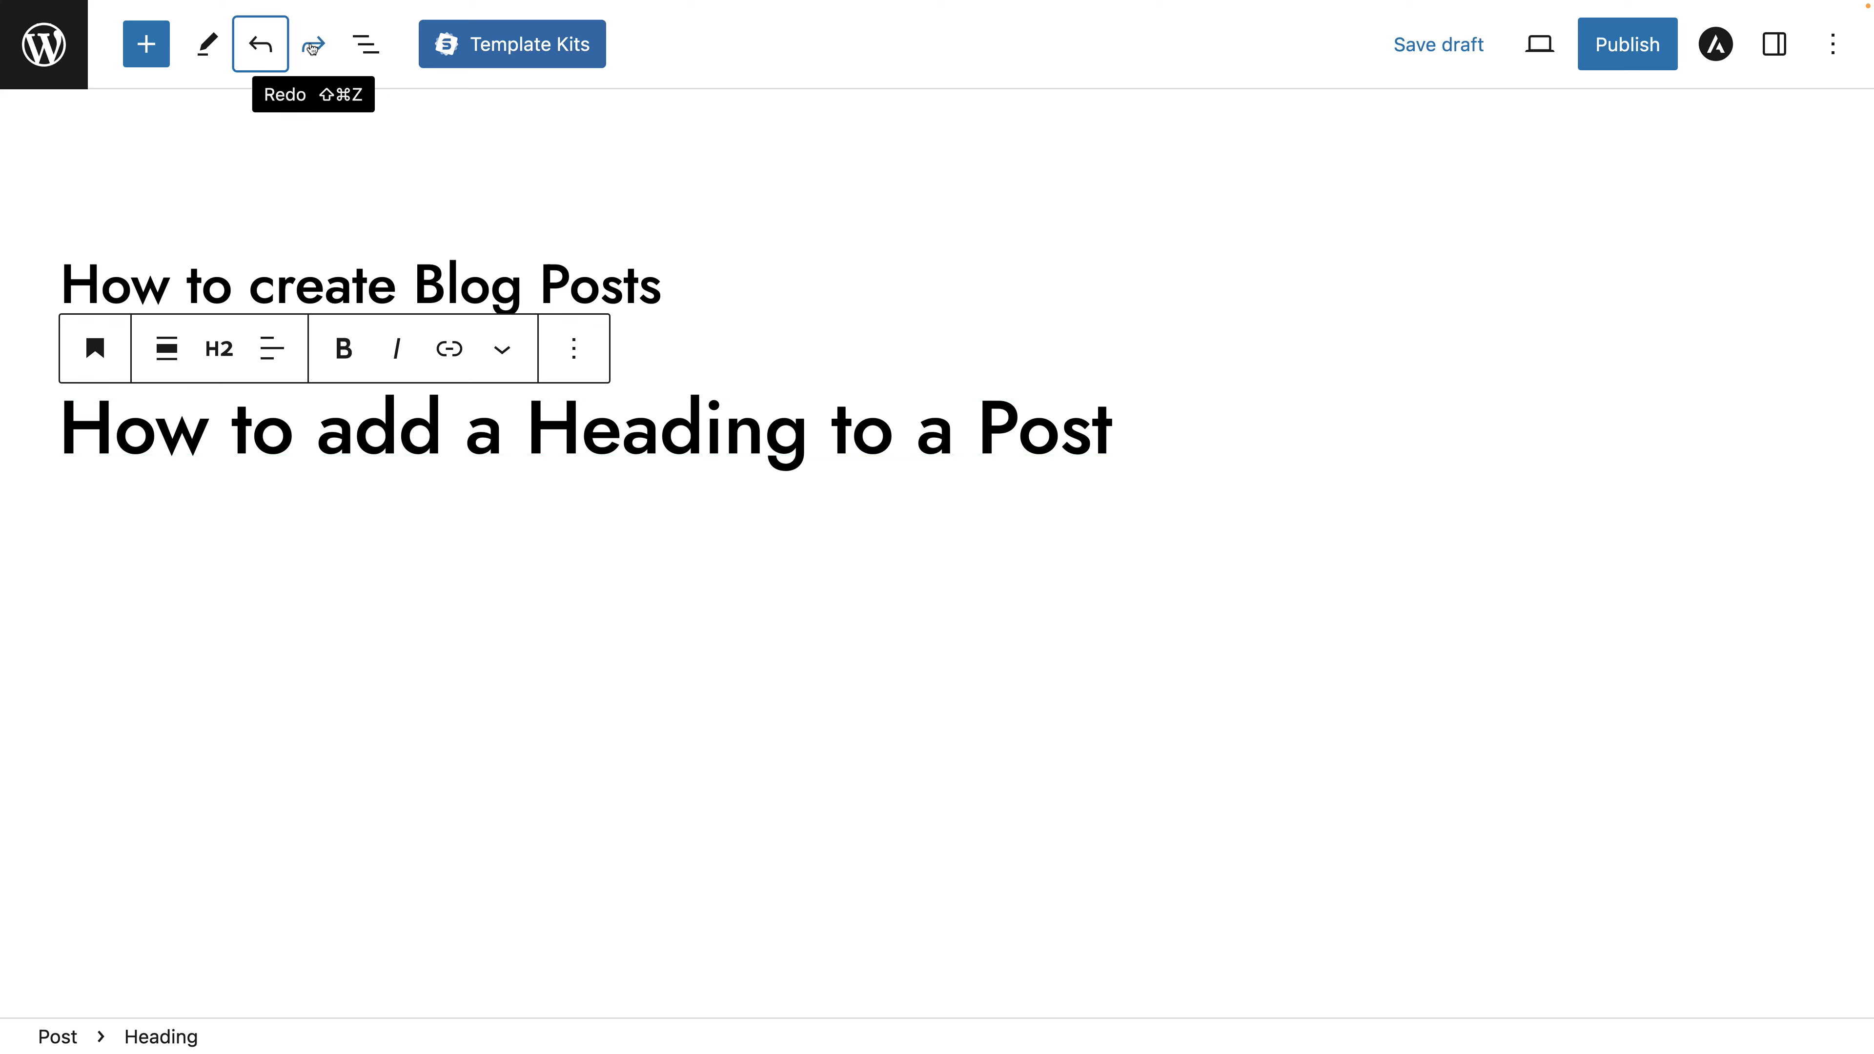
# Save the draft with its new heading and return to the posts list
pyautogui.click(1471, 55)
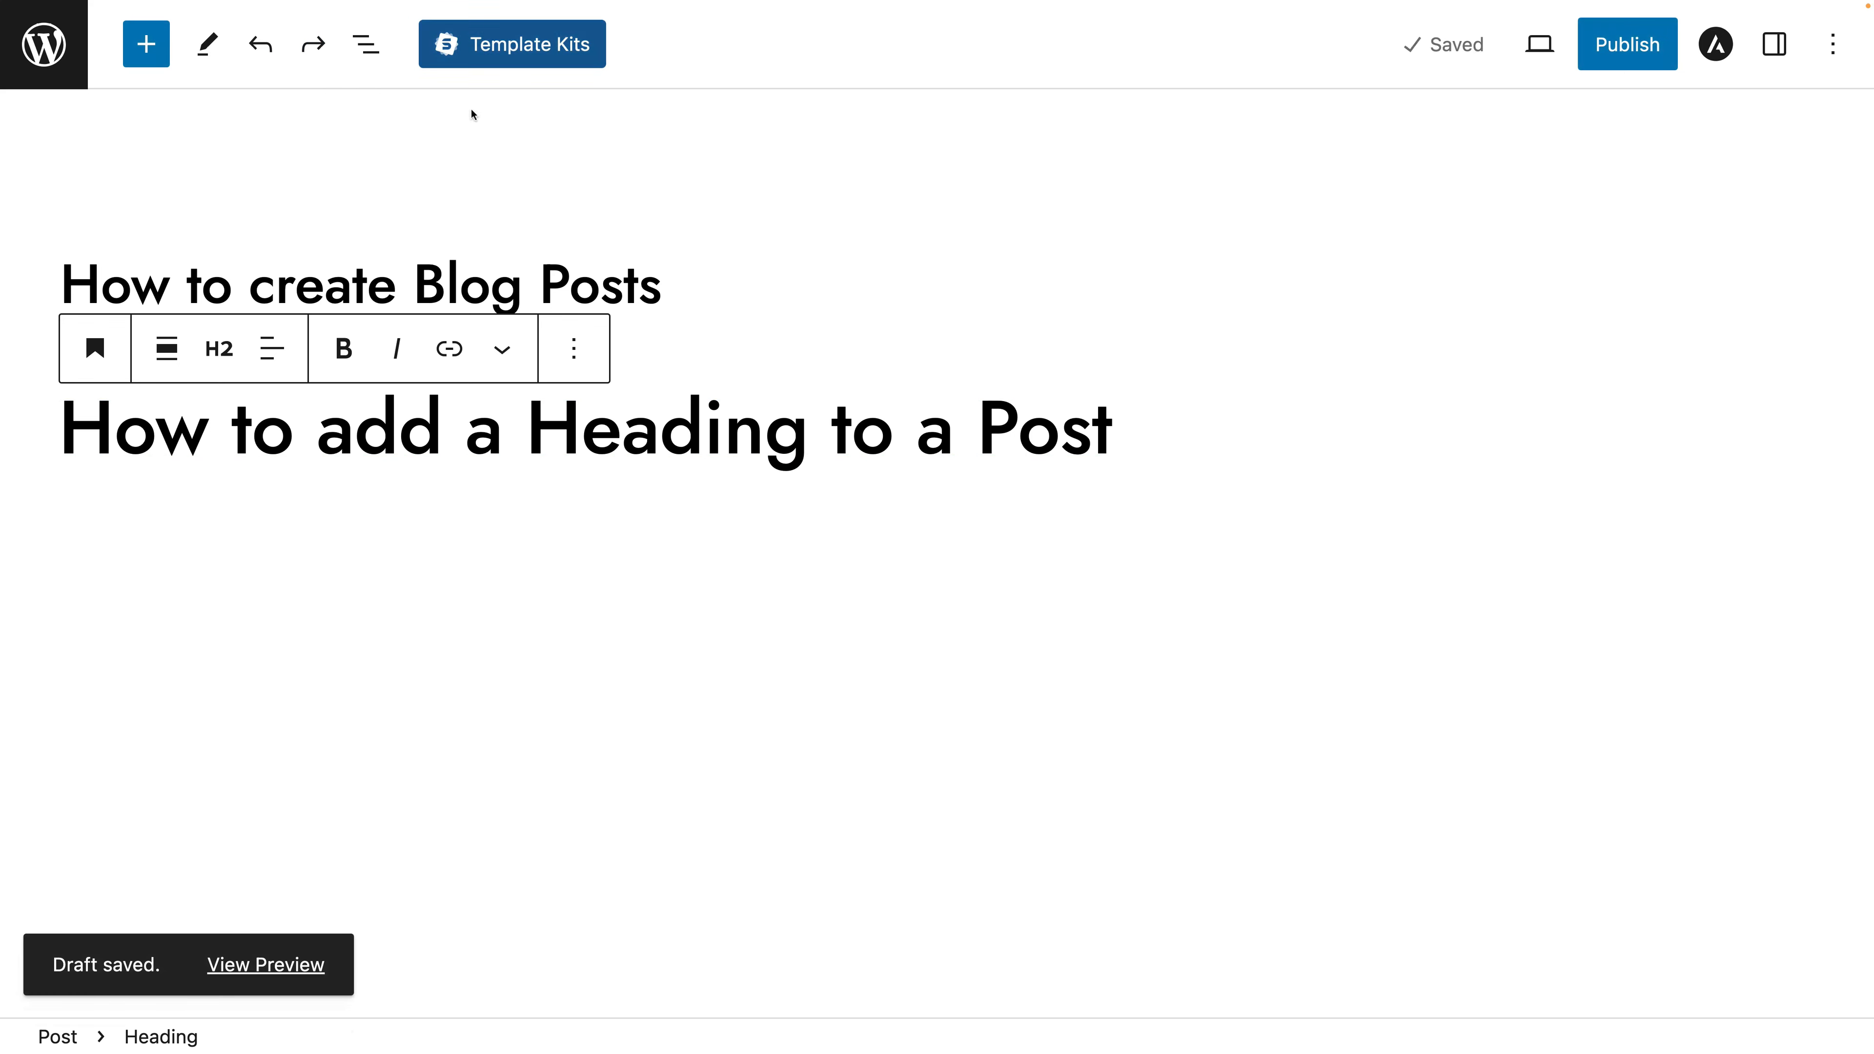
pyautogui.click(44, 55)
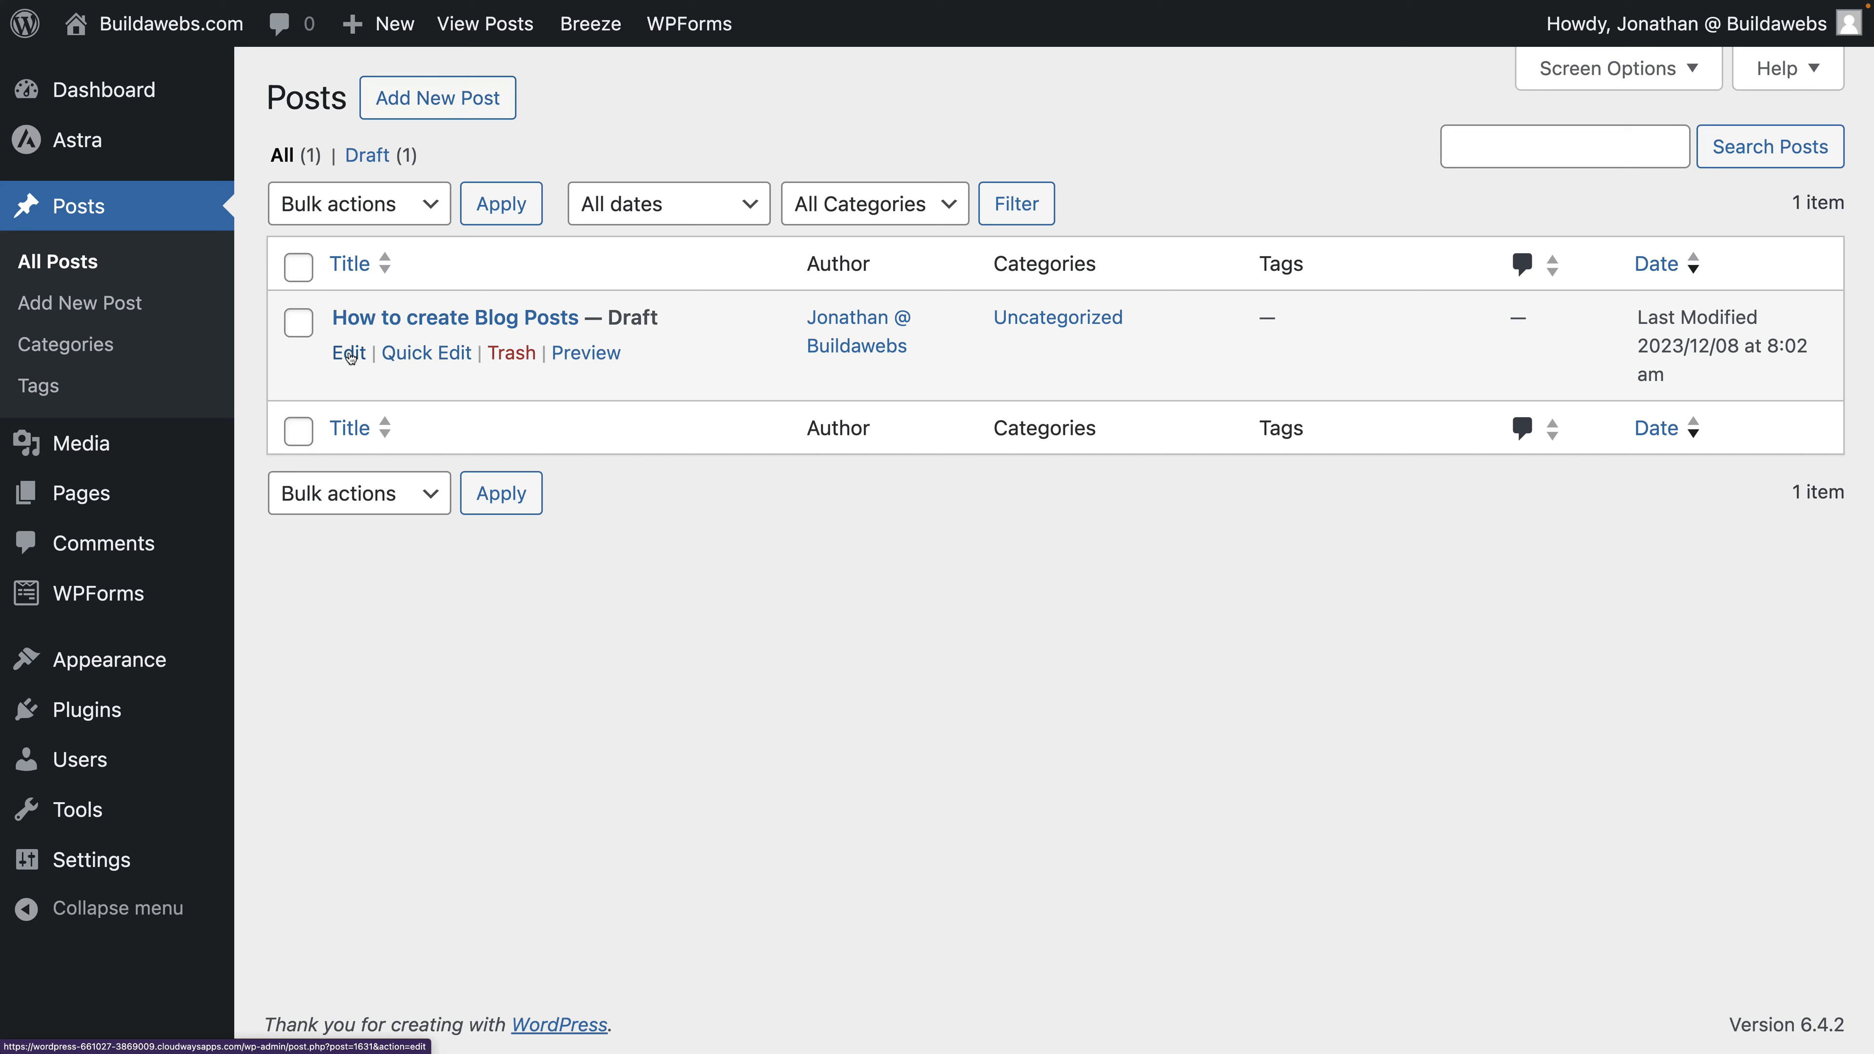
# Reopen the "How to create Blog Posts" draft for editing and insert a Paragraph block below the heading
pyautogui.click(350, 354)
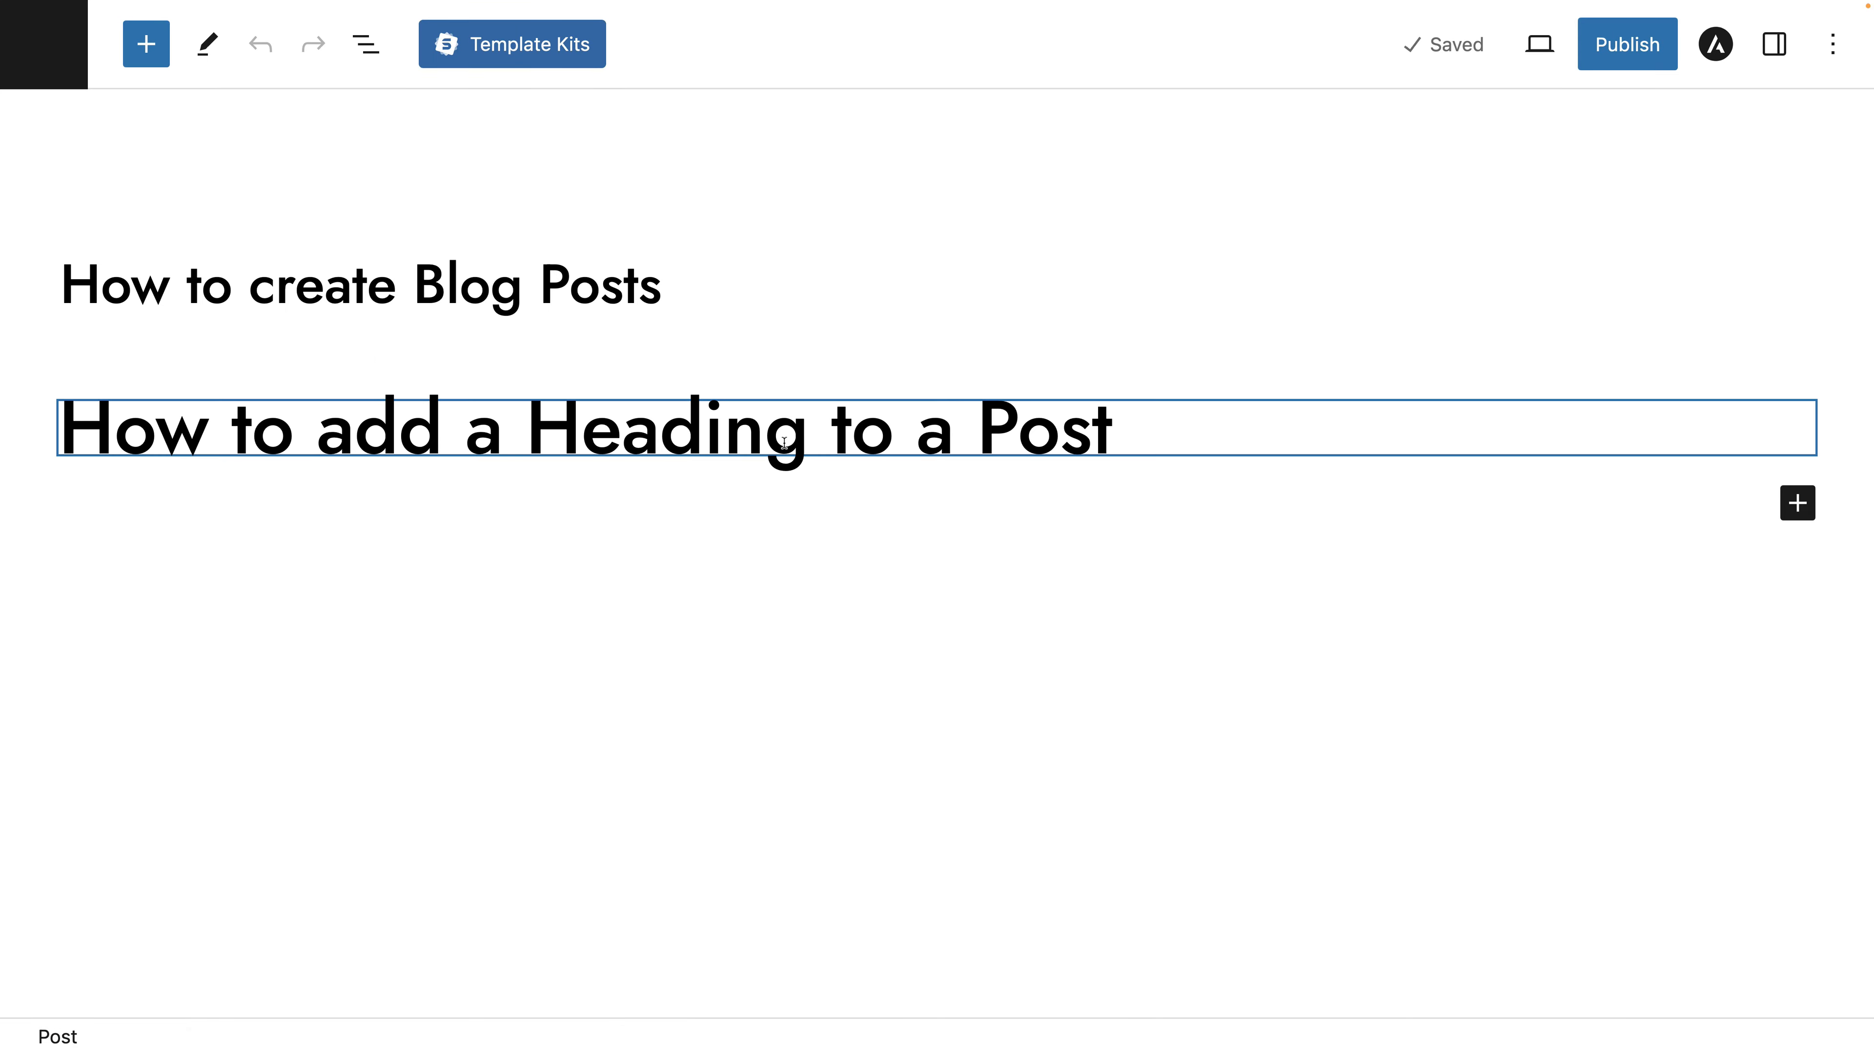
pyautogui.click(146, 44)
pyautogui.write('p')
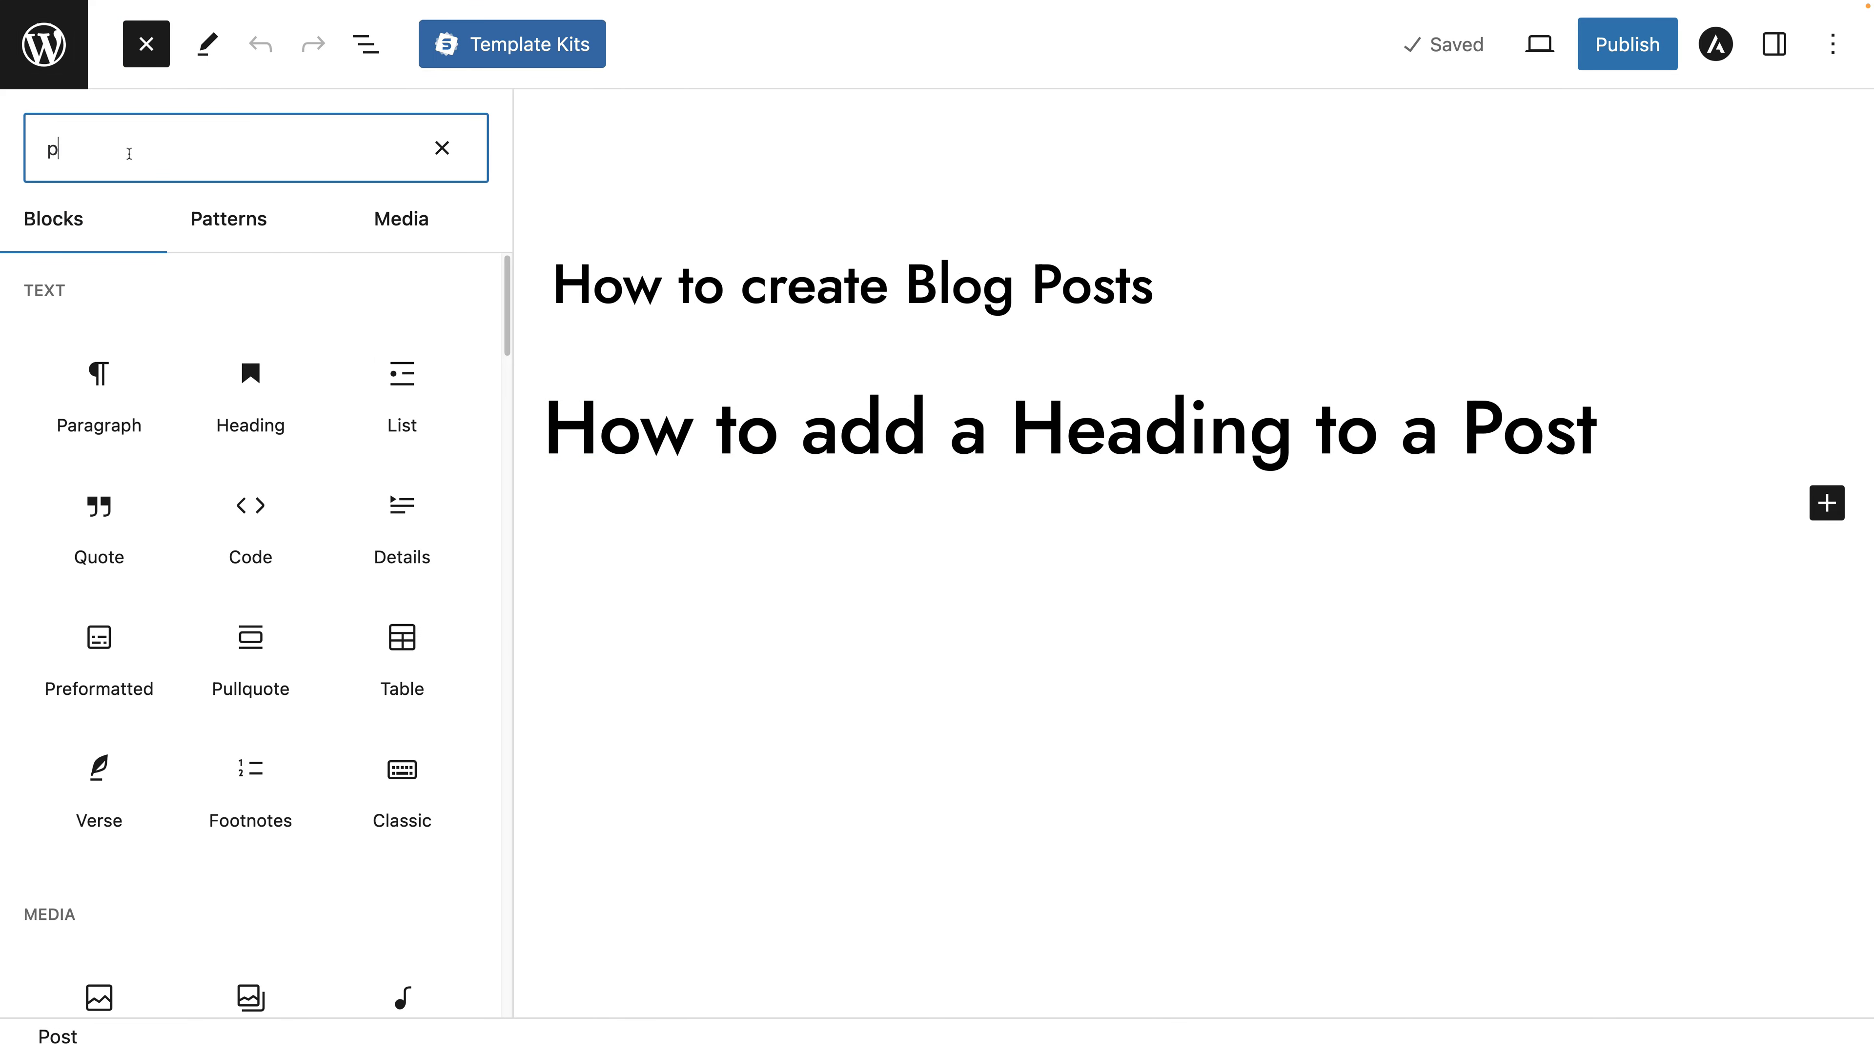
pyautogui.write('ara')
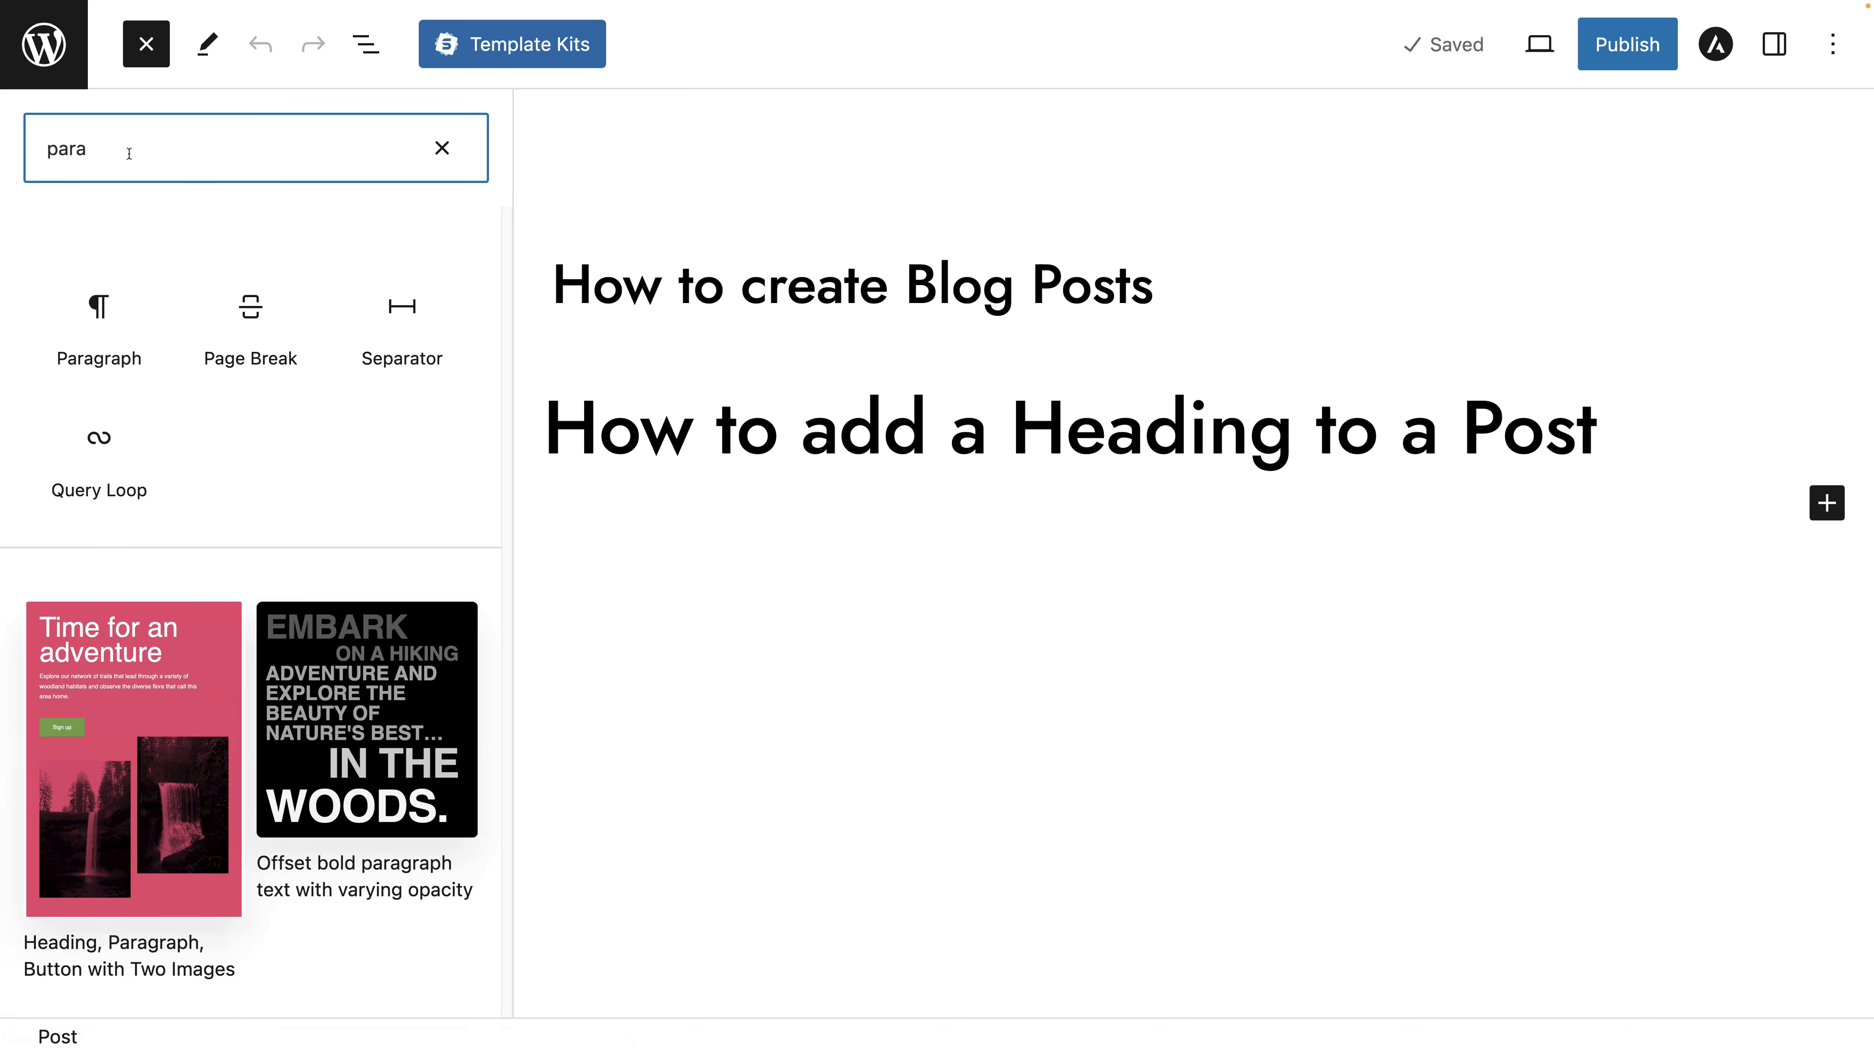
pyautogui.write('graph')
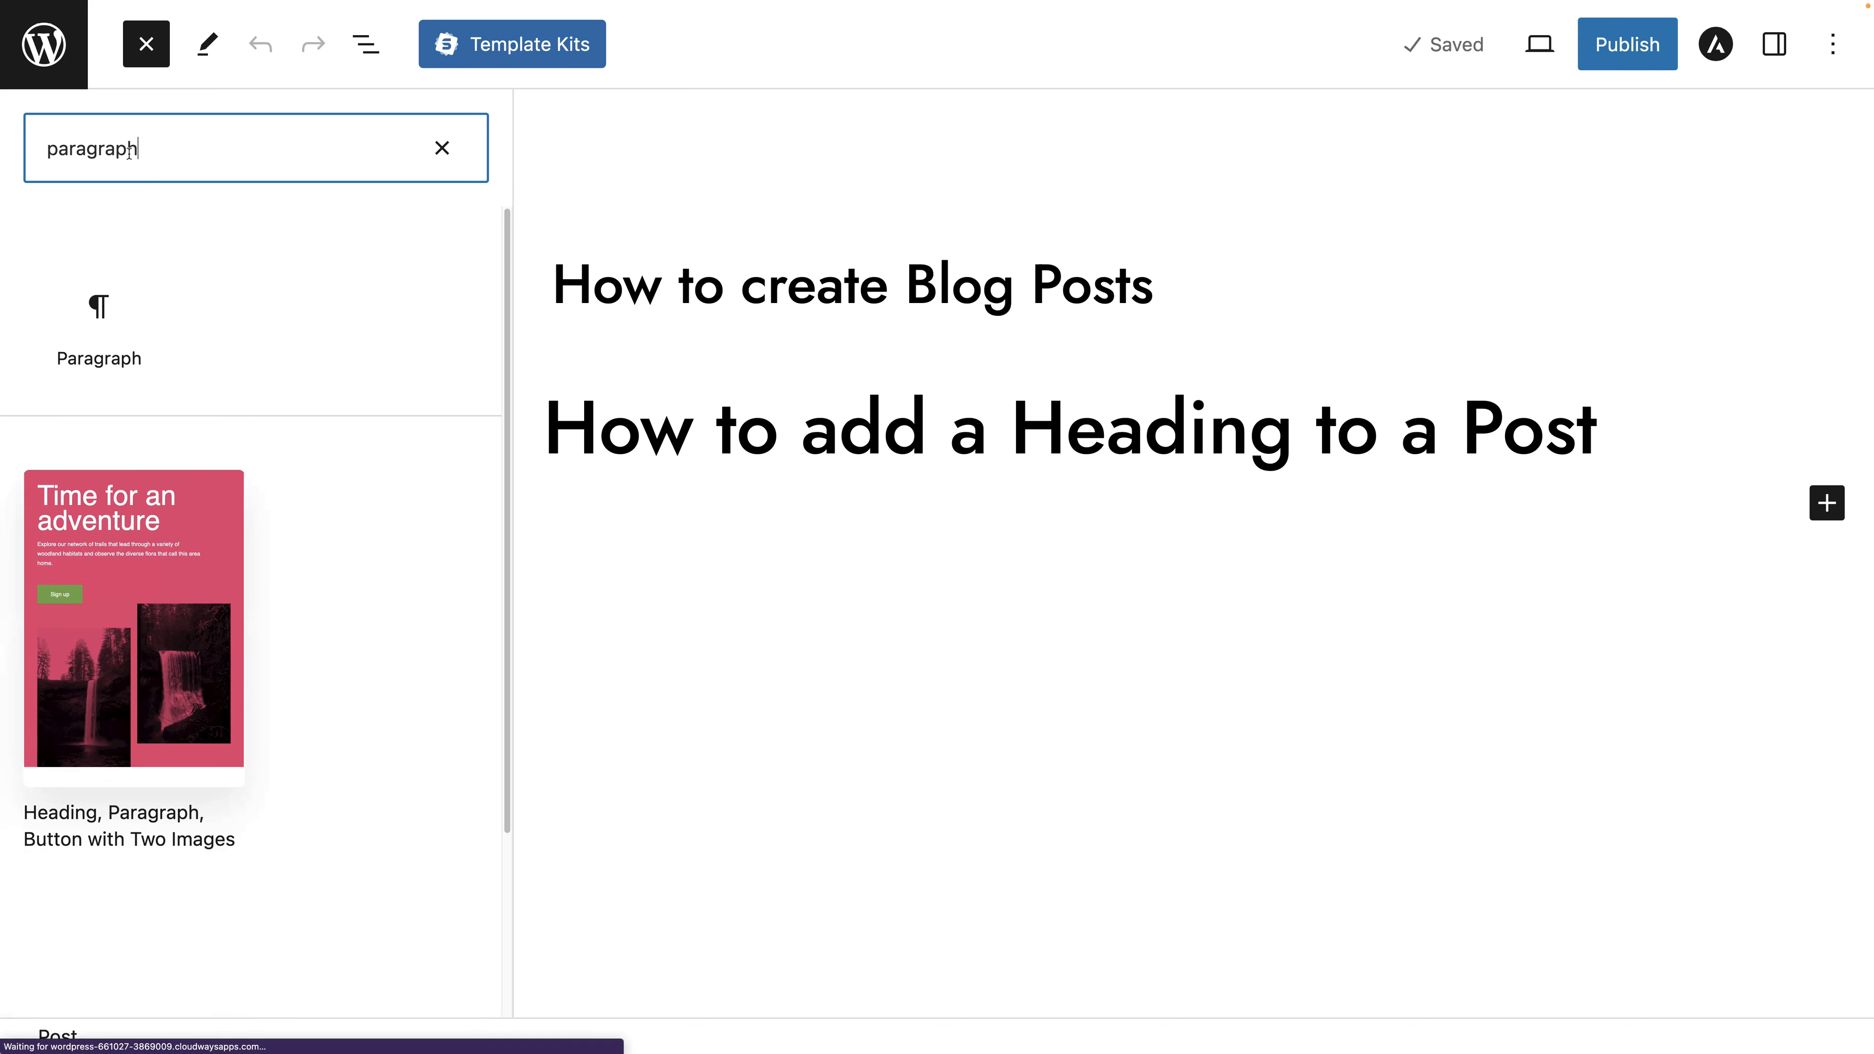
pyautogui.click(102, 347)
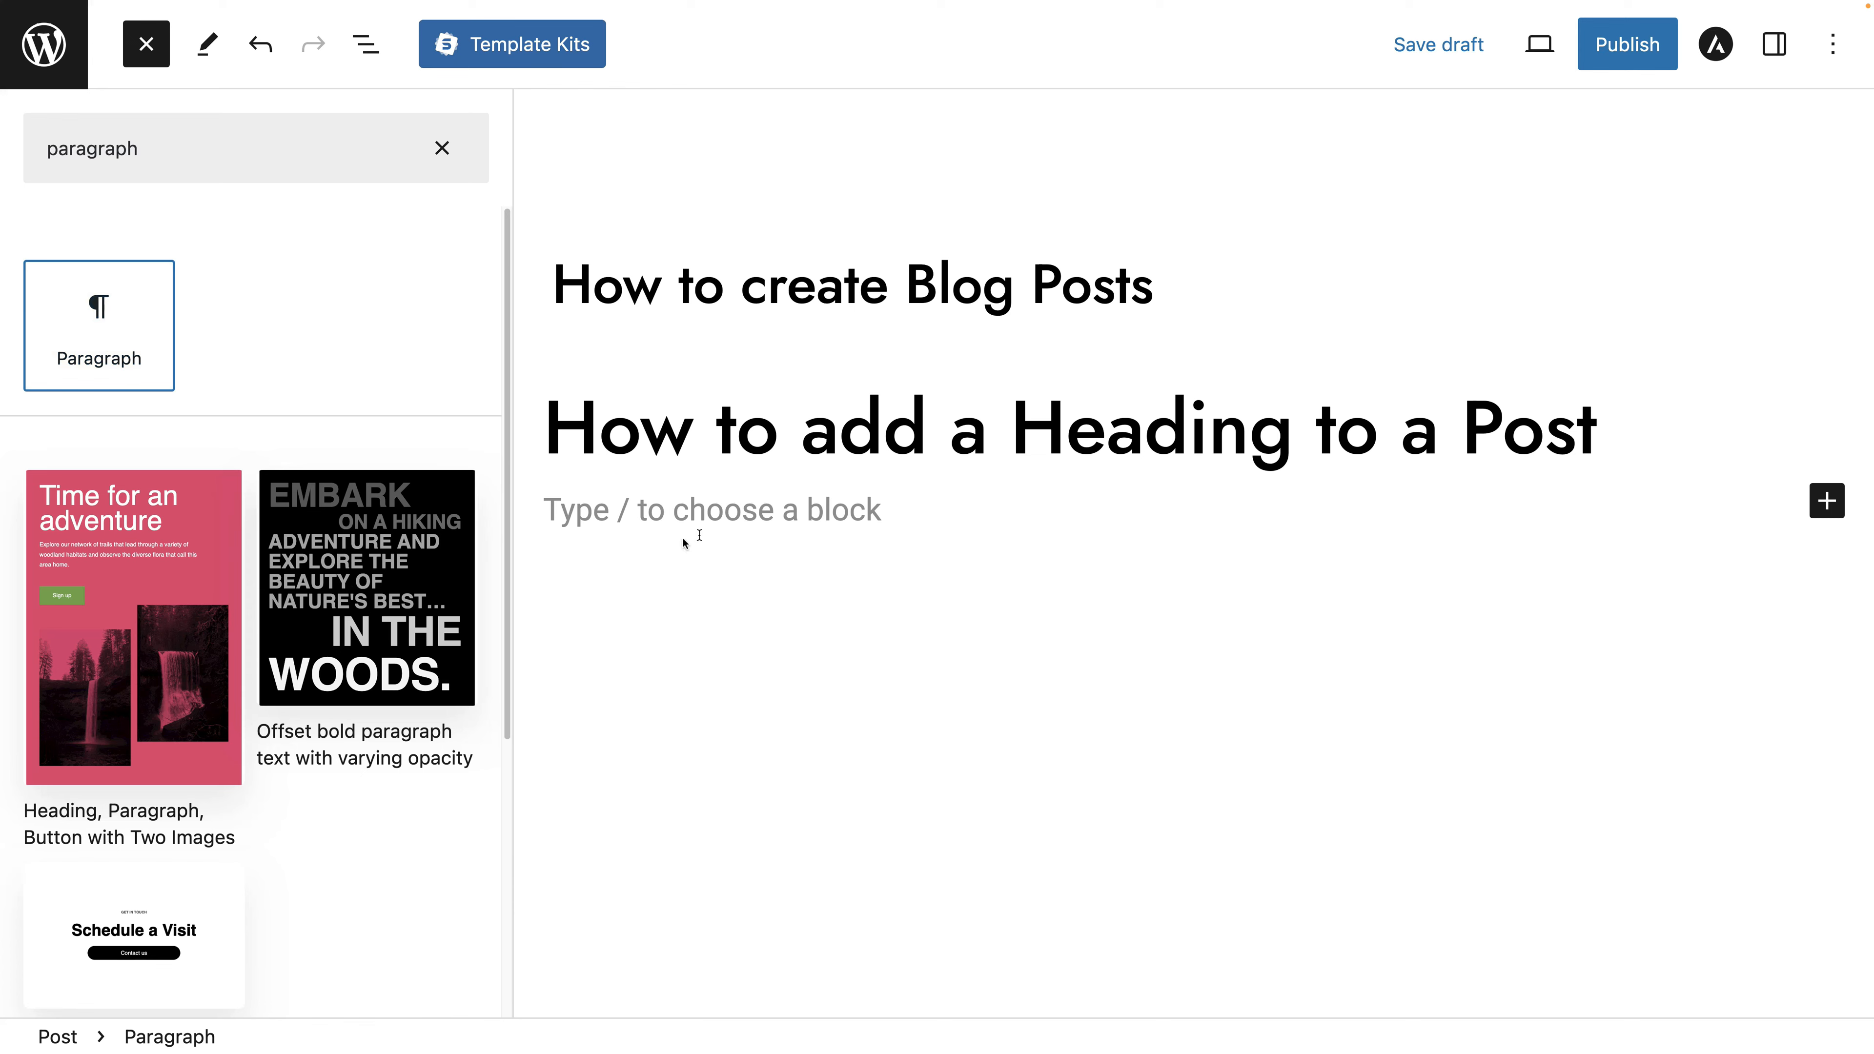
# Write four instruction paragraphs, from "Make sure are logged in to WordPress" to "Click on "Heading" and it will be added to the Post", and save the draft
pyautogui.click(661, 511)
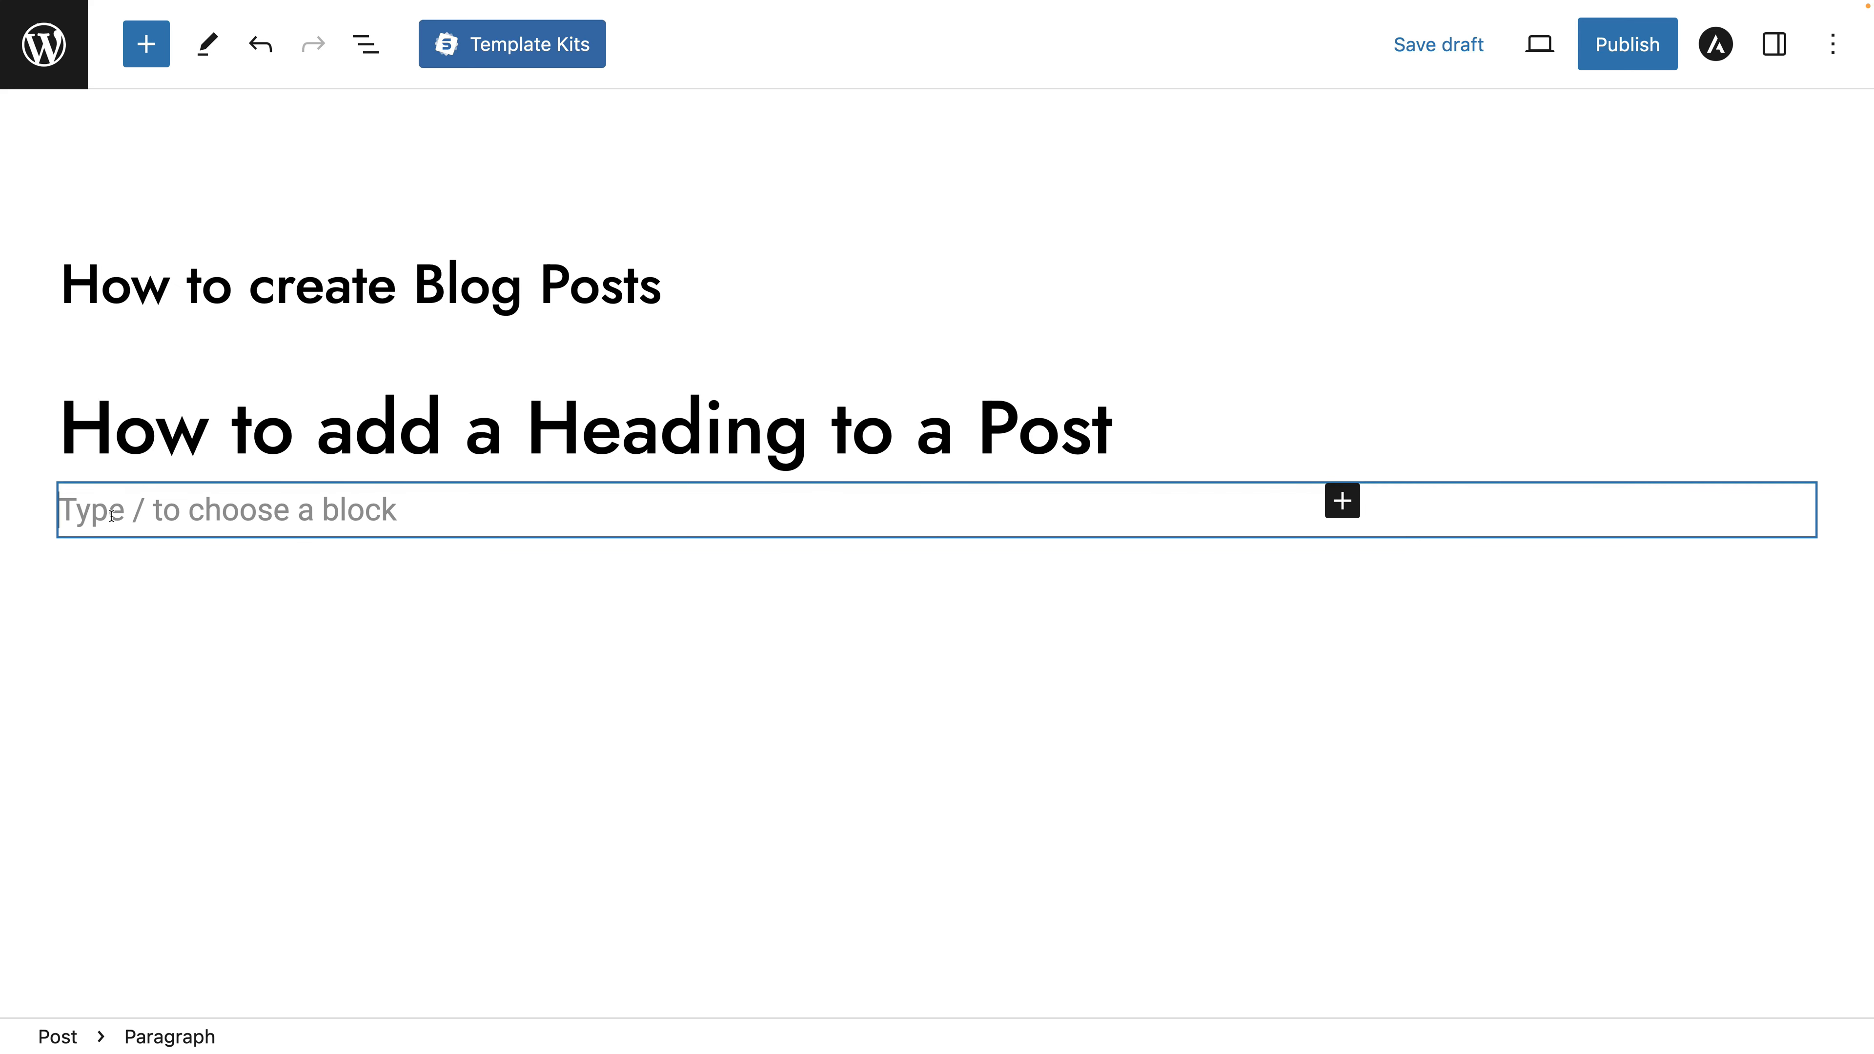
pyautogui.write('Hello')
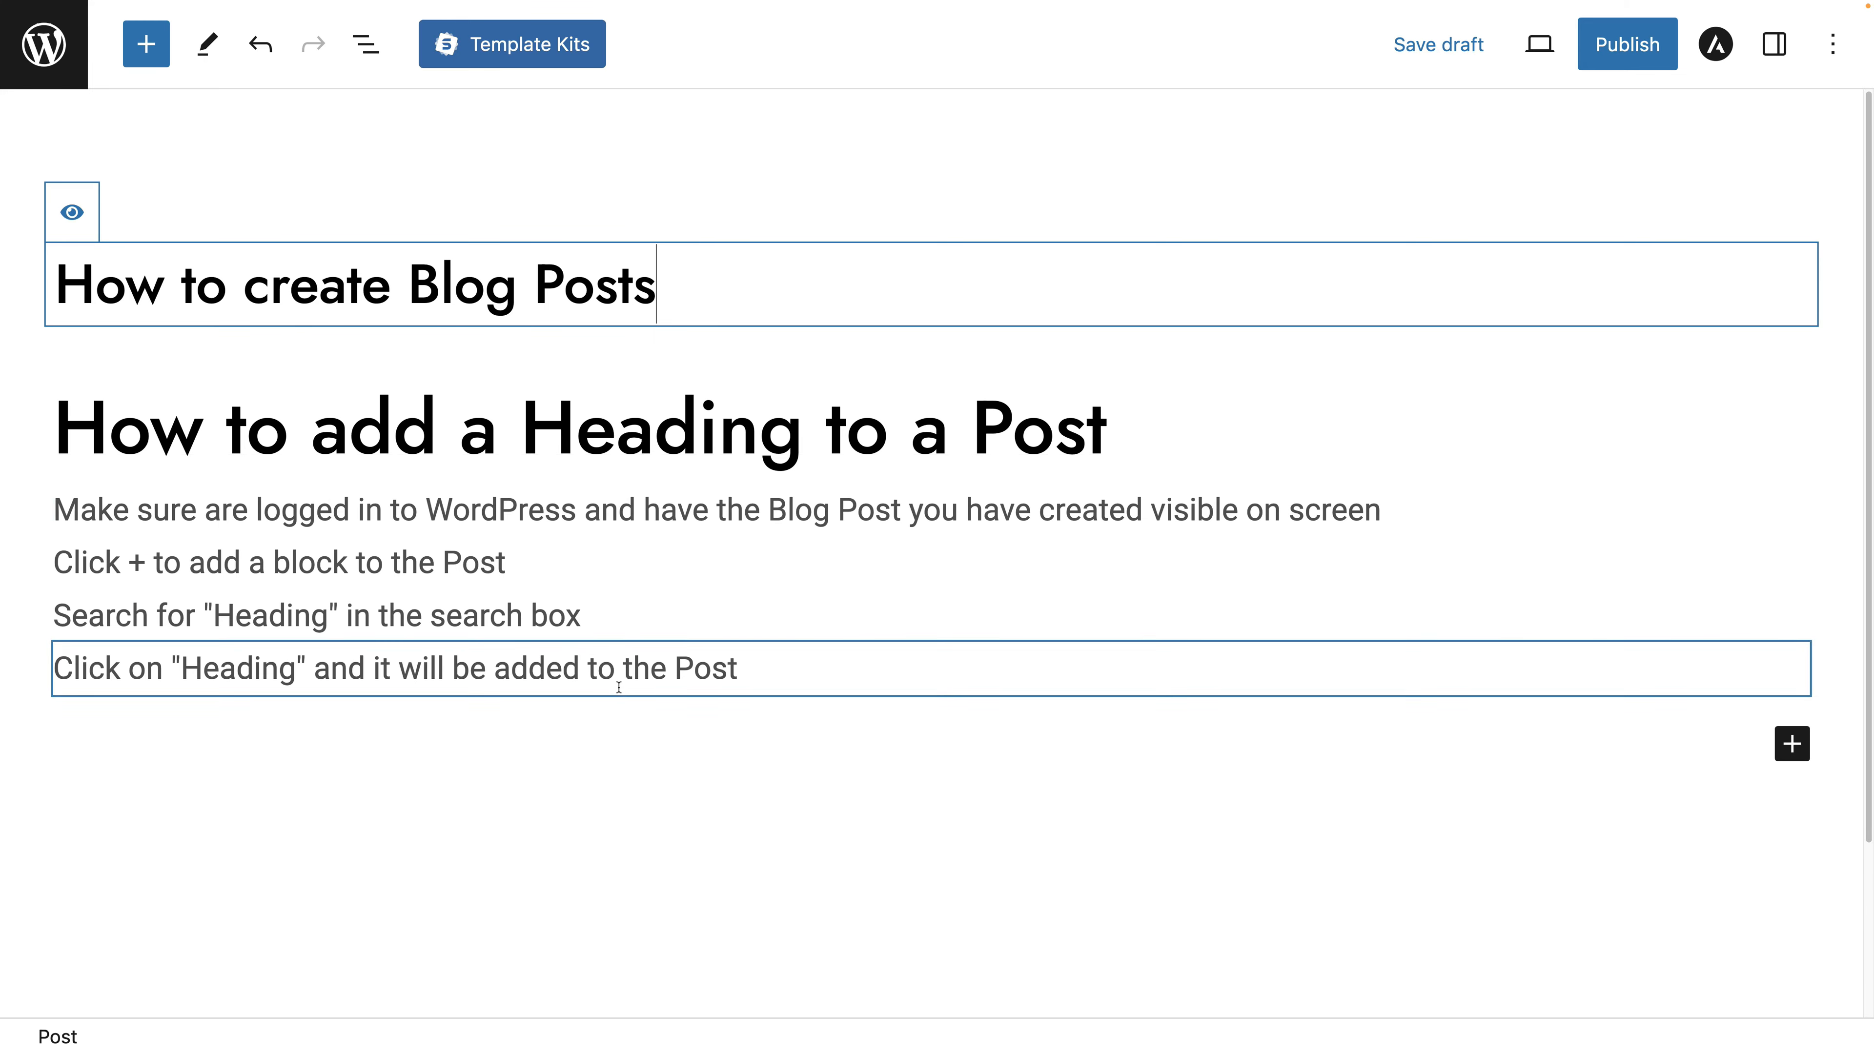
pyautogui.click(1451, 61)
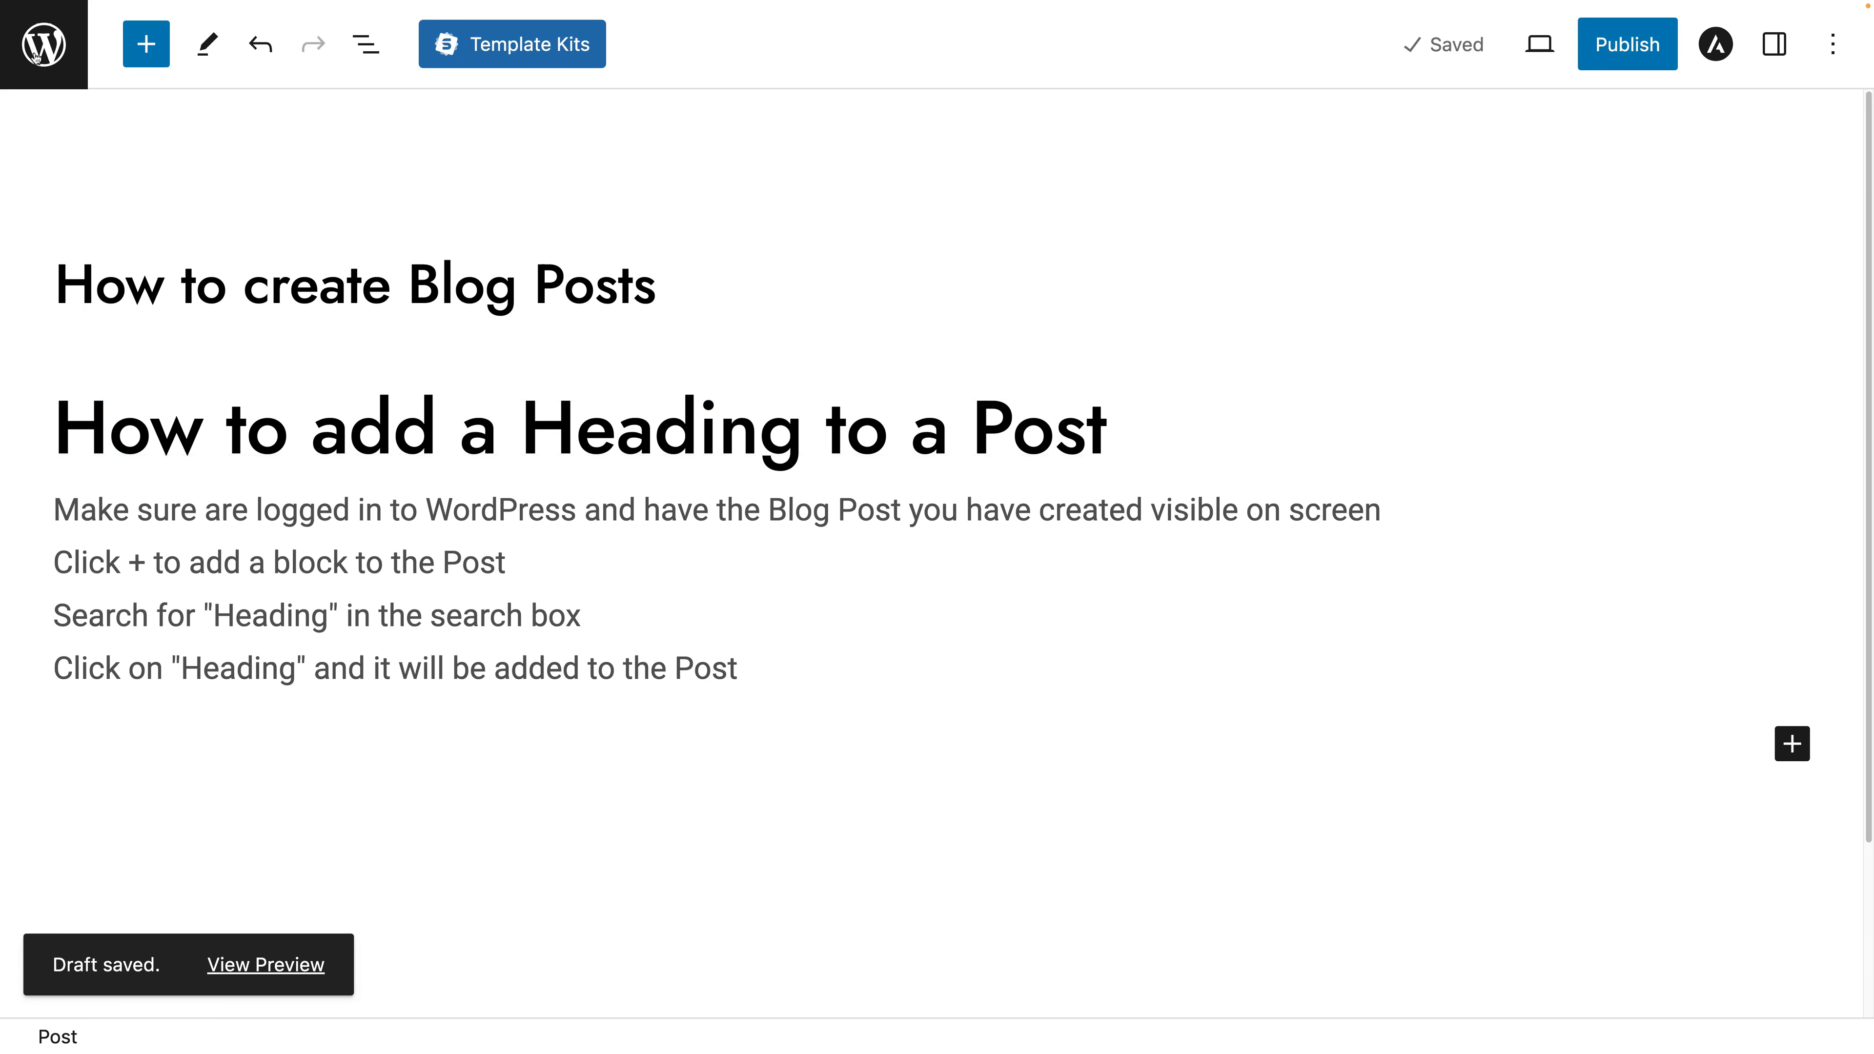
pyautogui.click(62, 49)
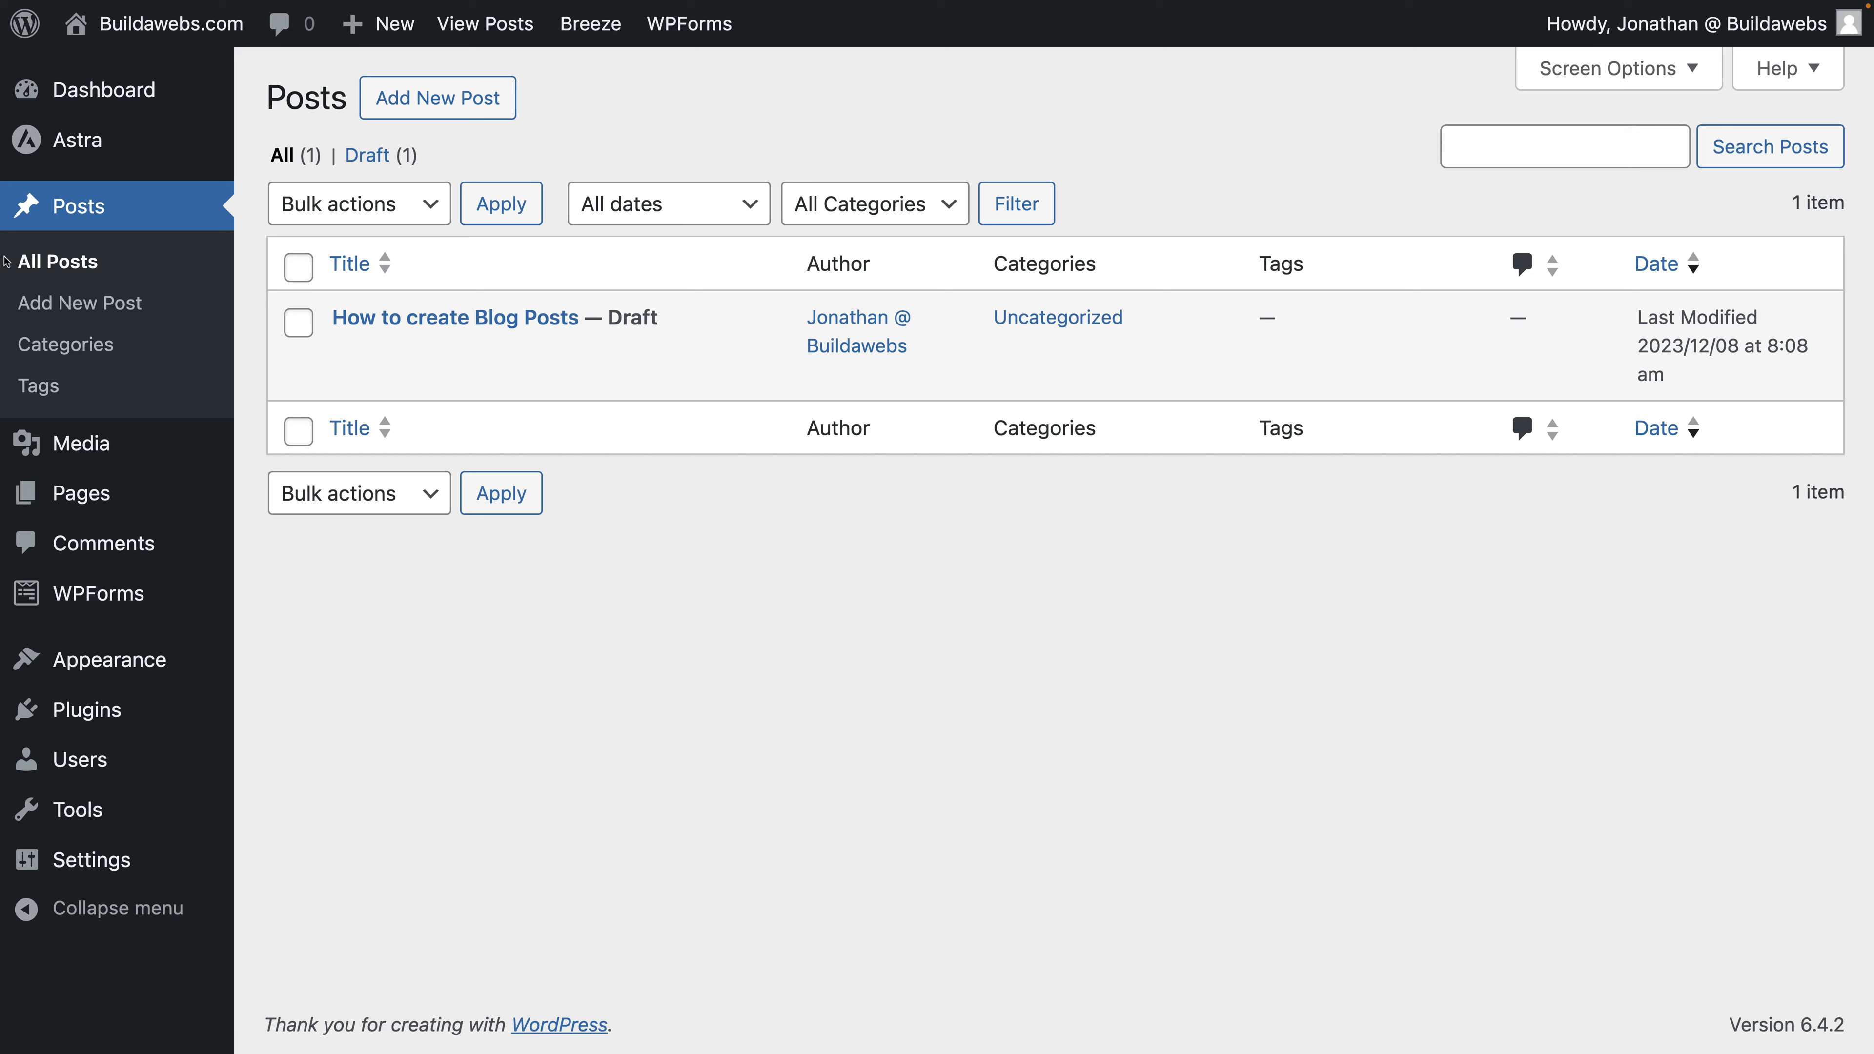
# Reopen the "How to create Blog Posts" draft from the posts list and insert a Spacer block below the last paragraph
pyautogui.click(114, 213)
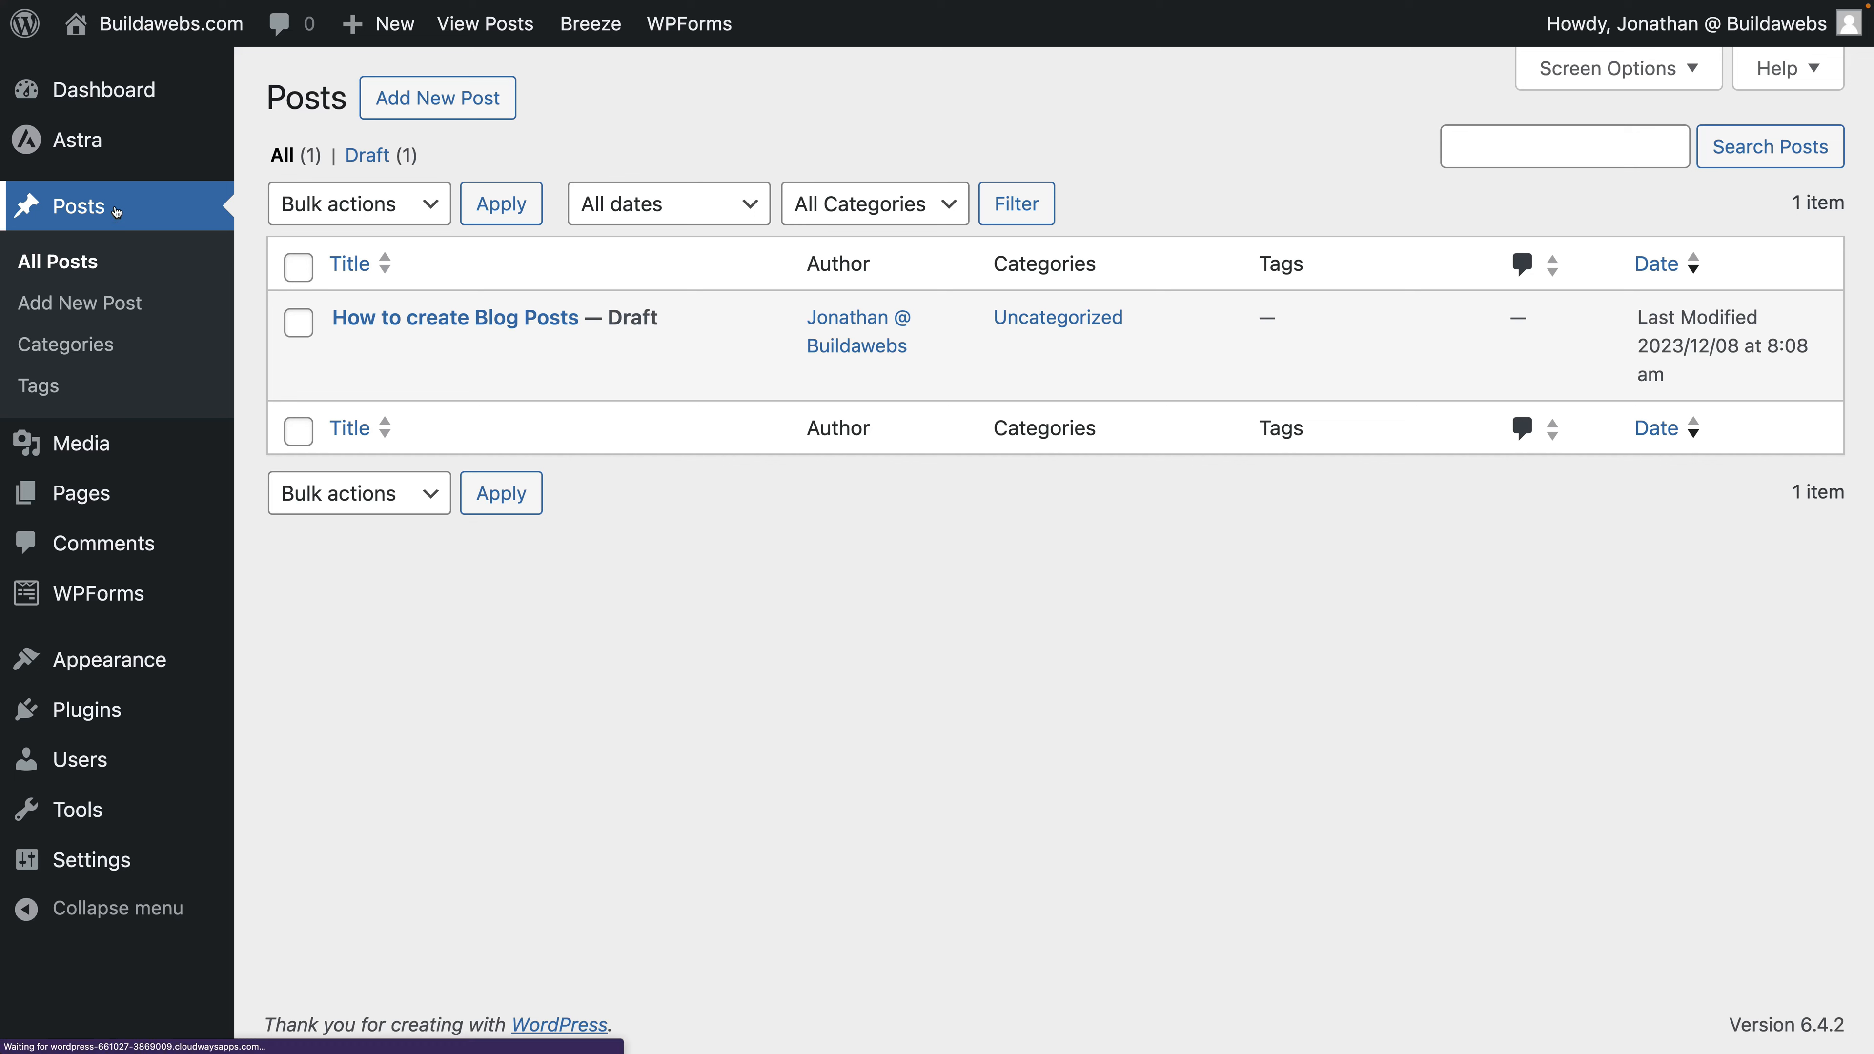
pyautogui.moveTo(427, 310)
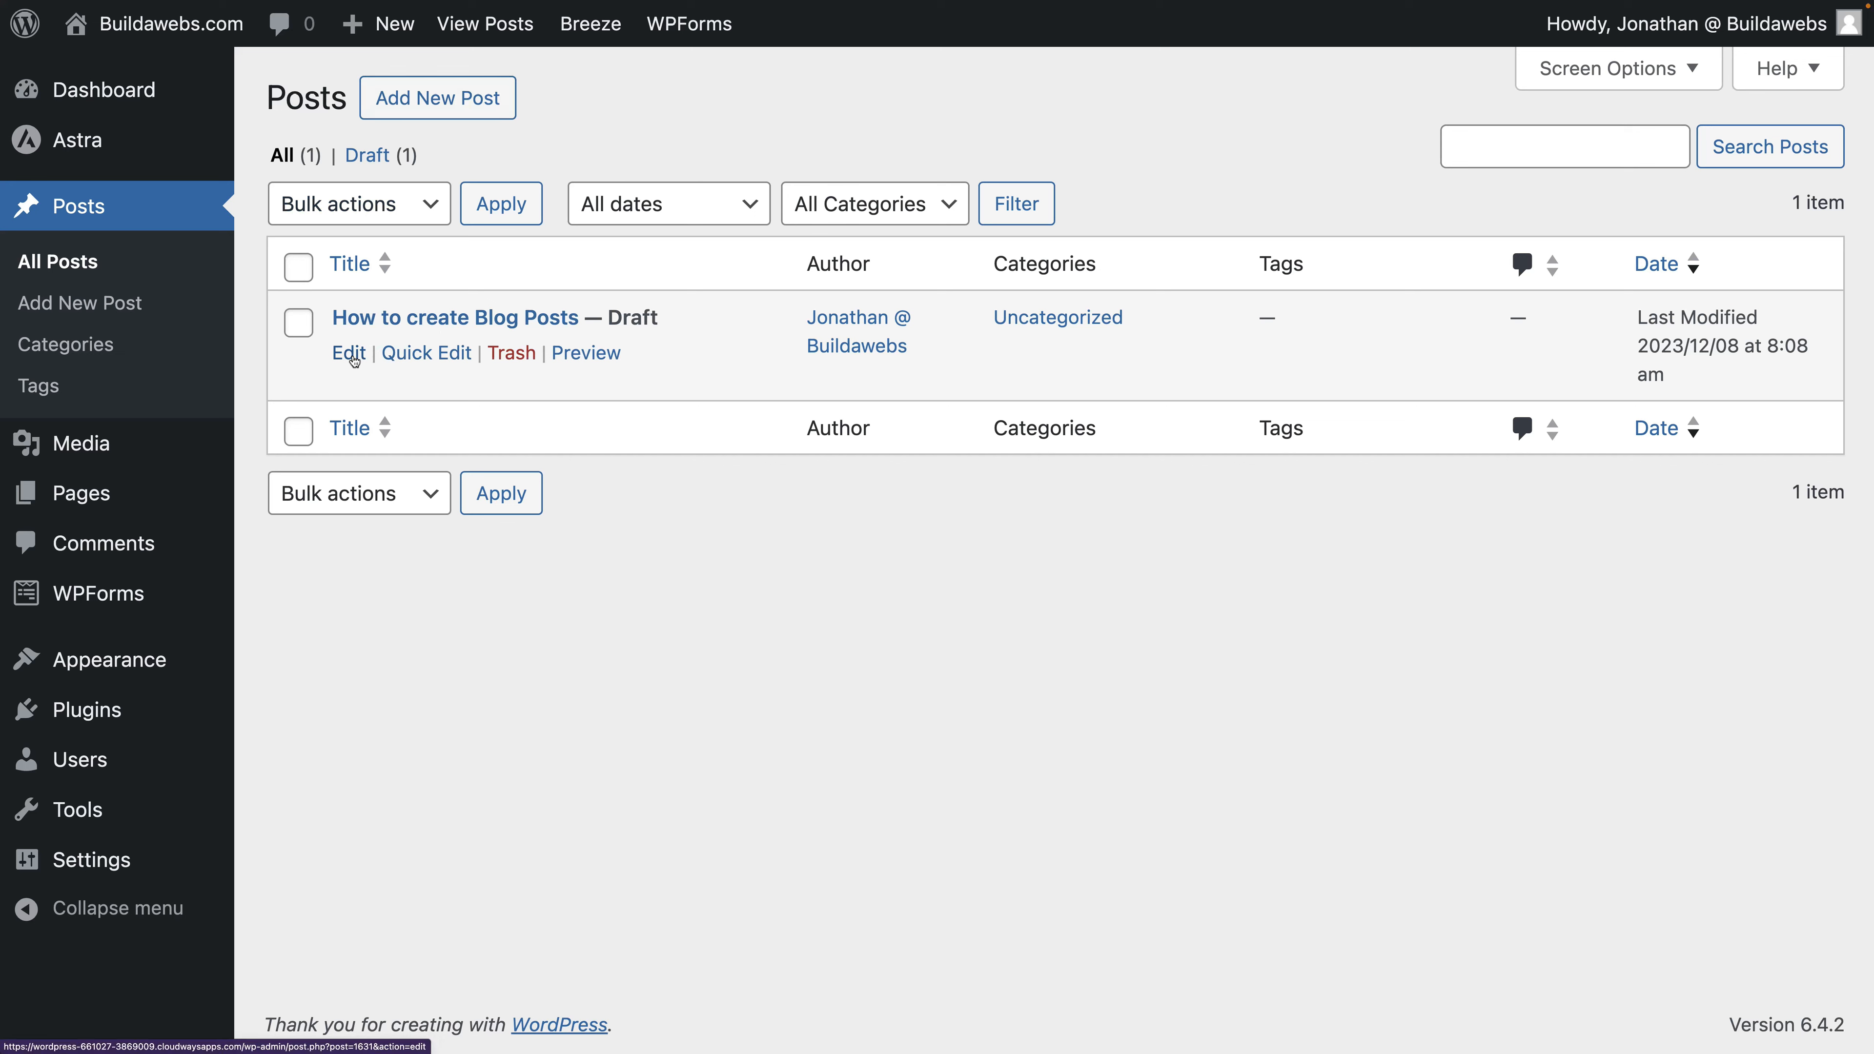
pyautogui.click(350, 353)
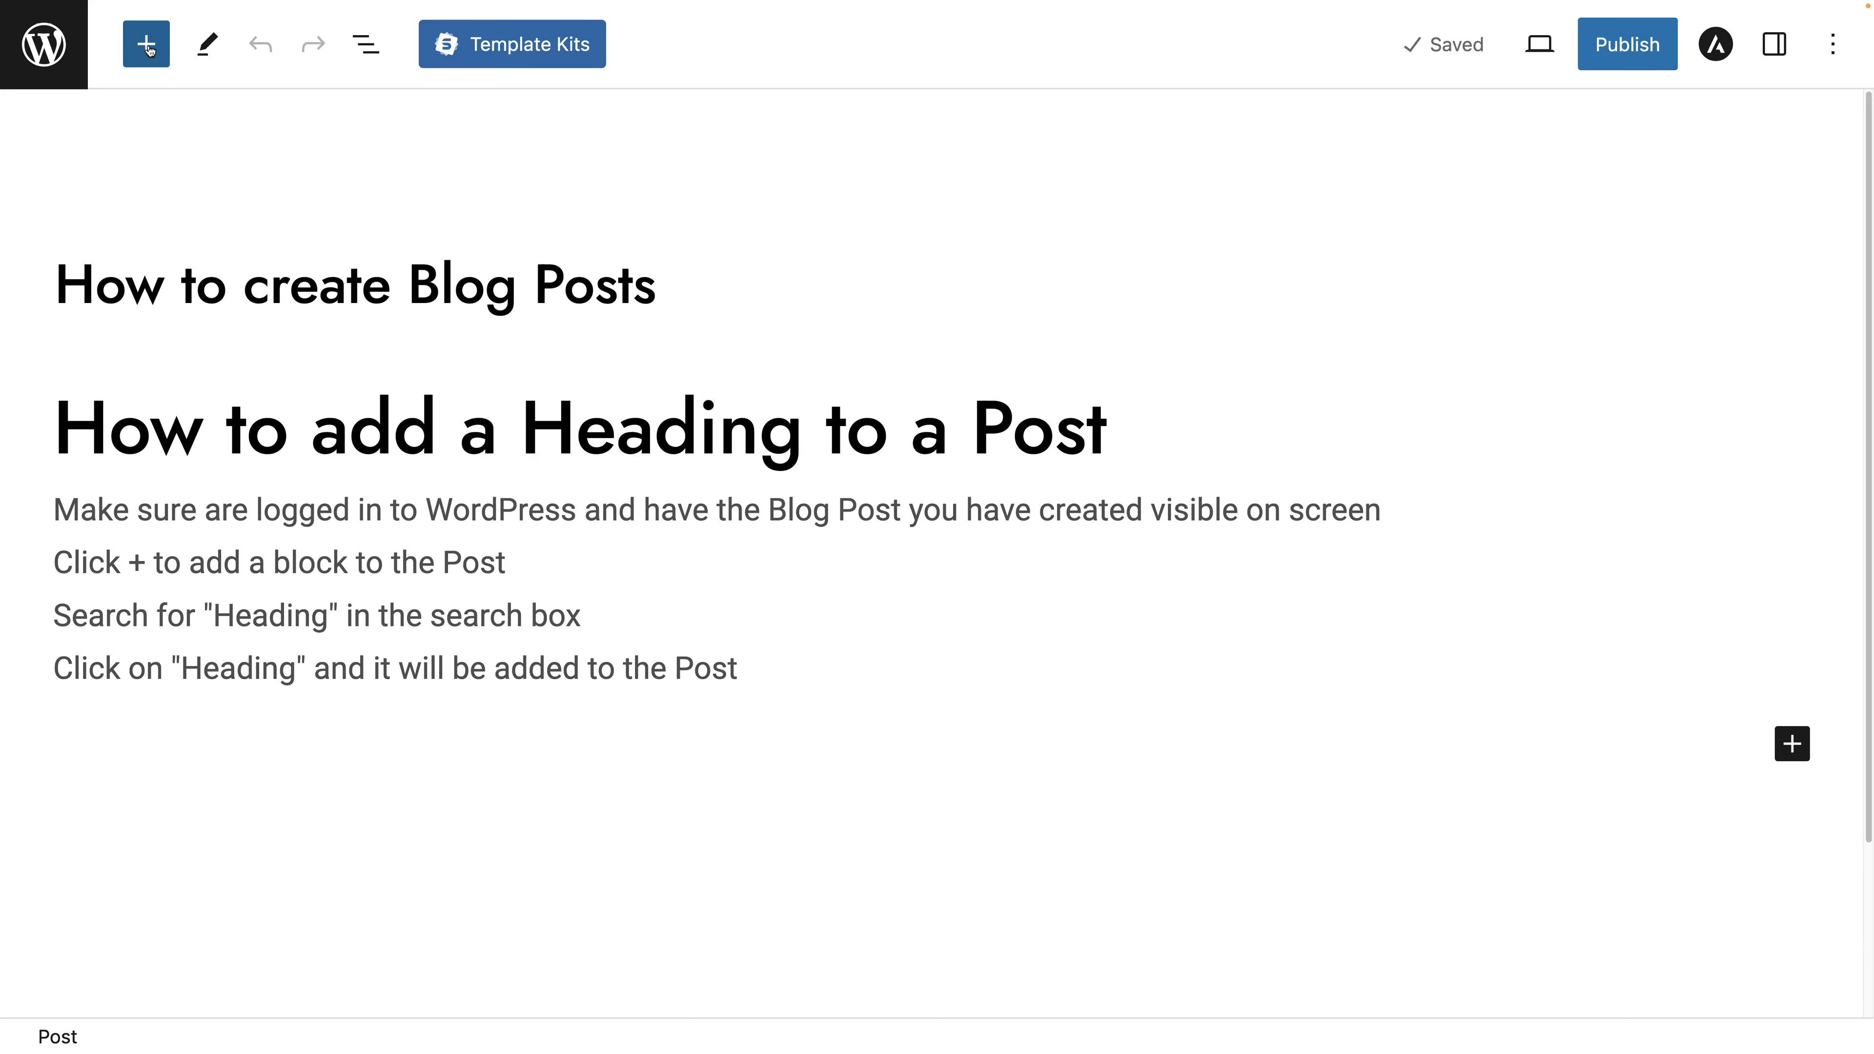
pyautogui.click(146, 43)
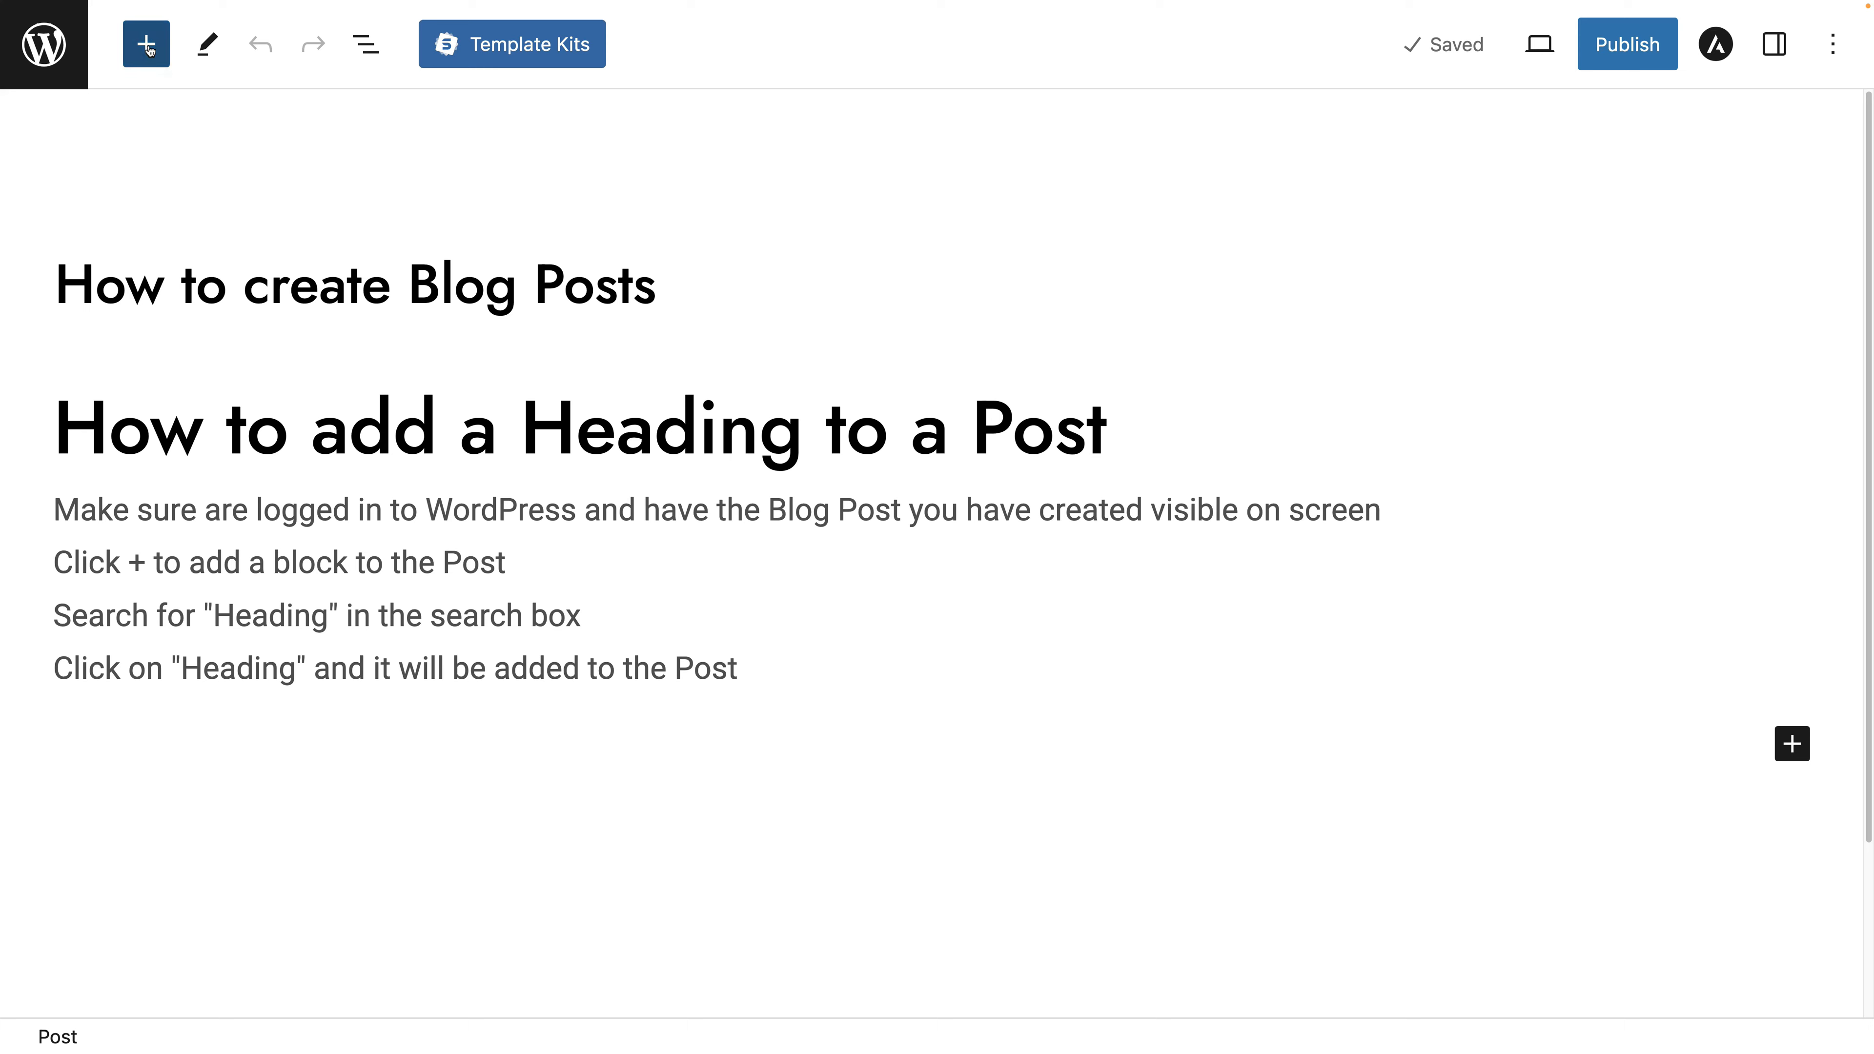
pyautogui.write('spa')
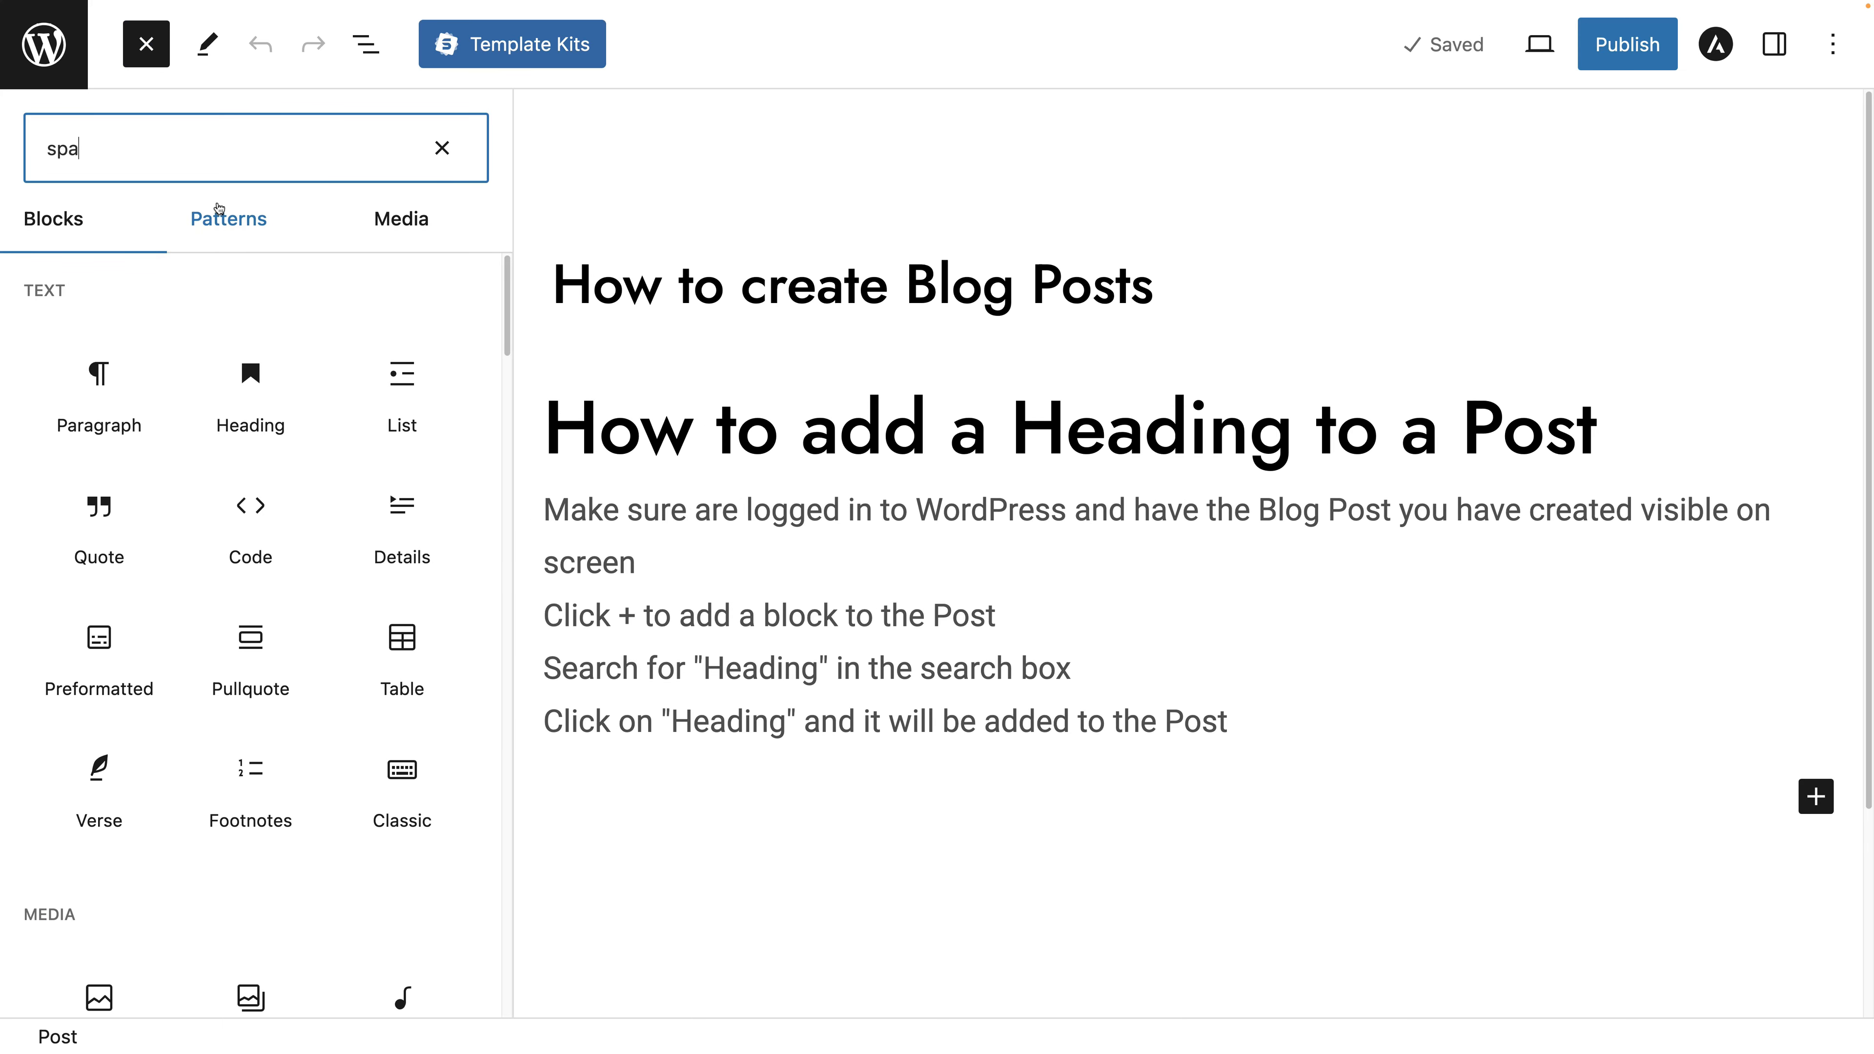
pyautogui.write('cer')
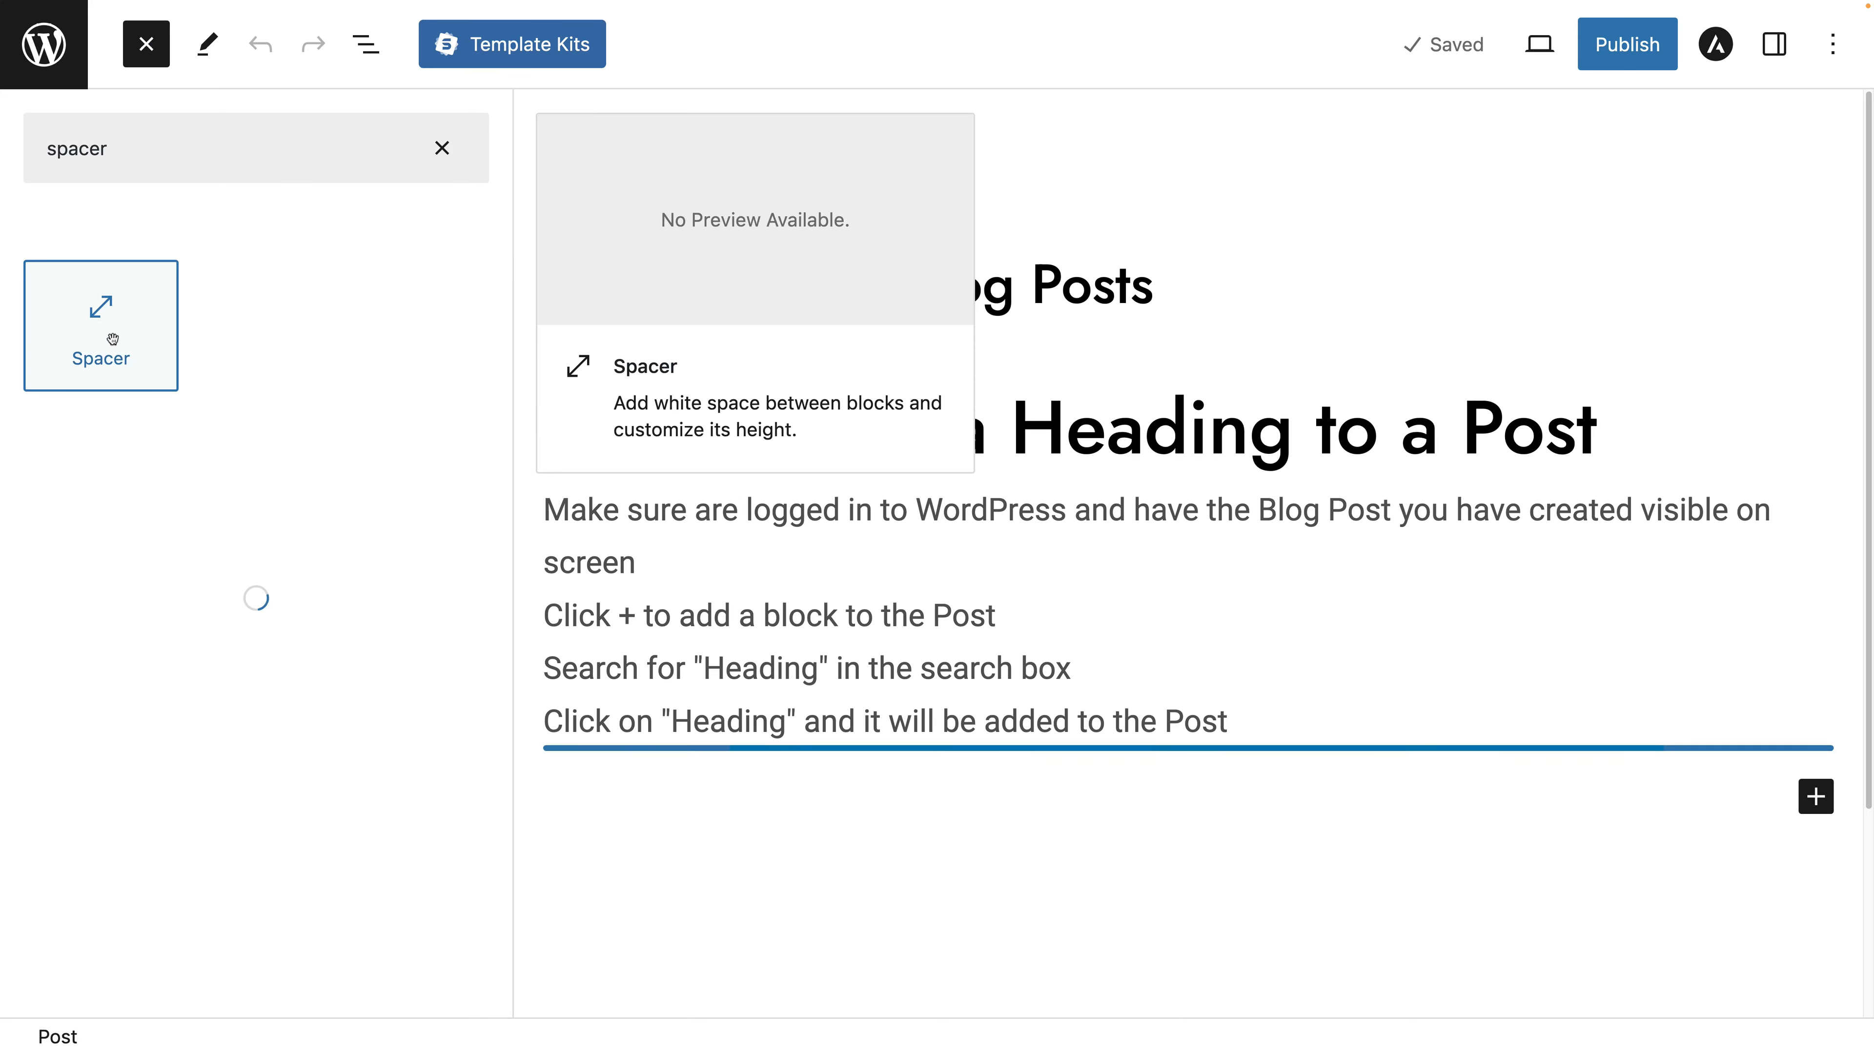
pyautogui.click(107, 332)
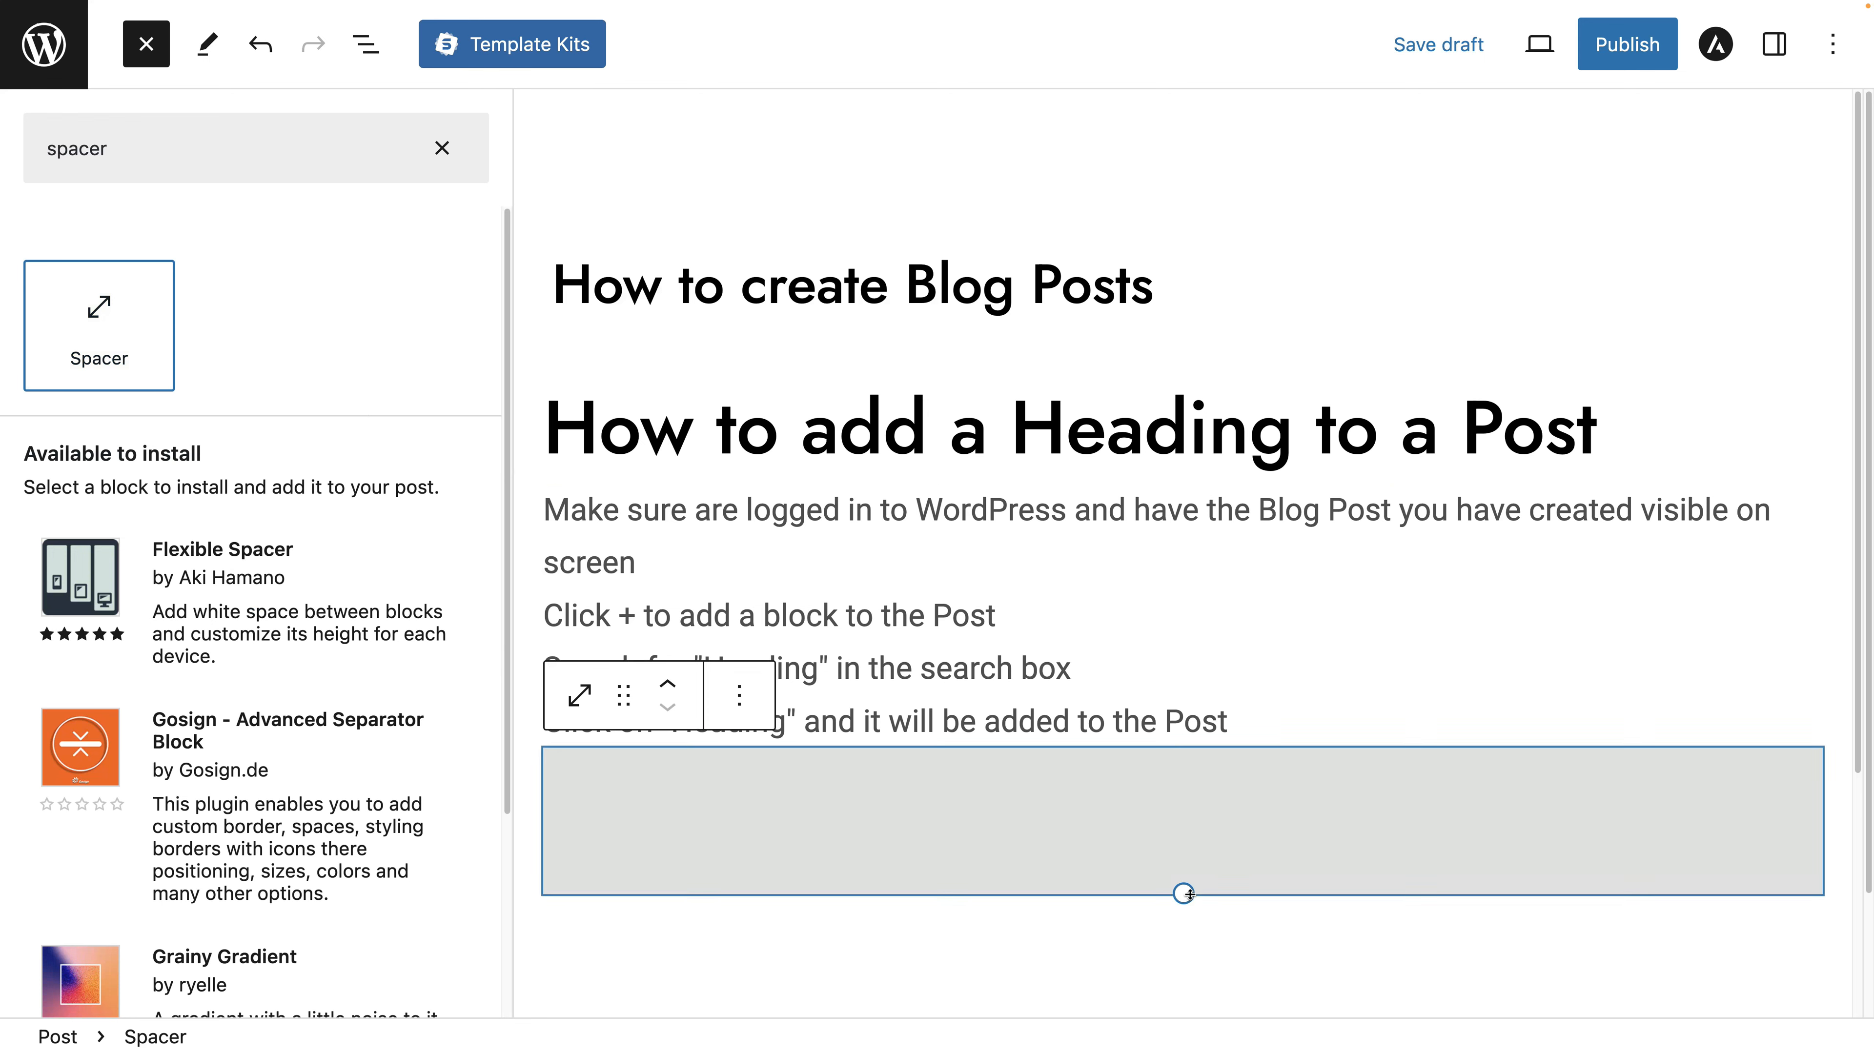
# Shrink the Spacer block to about 71 px high, make it taller again, and deselect it
pyautogui.click(1195, 839)
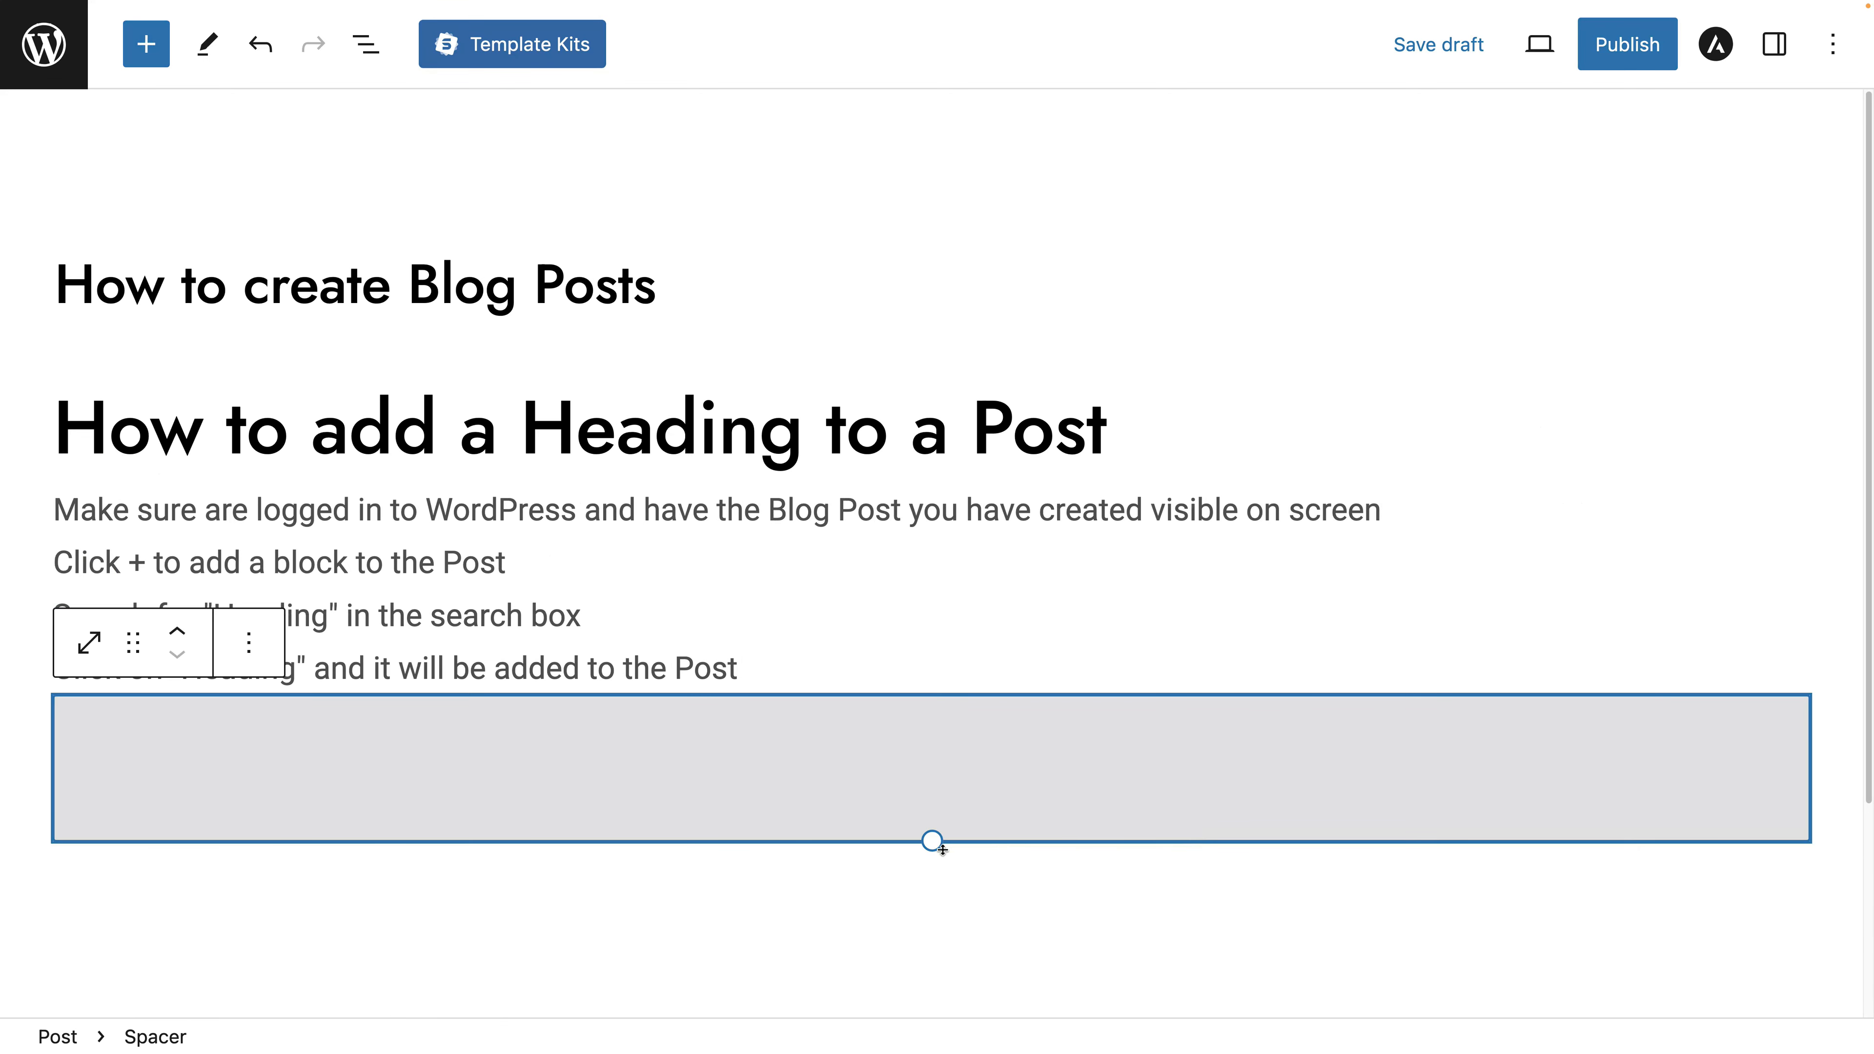
pyautogui.moveTo(936, 824)
pyautogui.mouseDown()
pyautogui.moveTo(933, 782)
pyautogui.moveTo(937, 988)
pyautogui.moveTo(940, 797)
pyautogui.mouseUp()
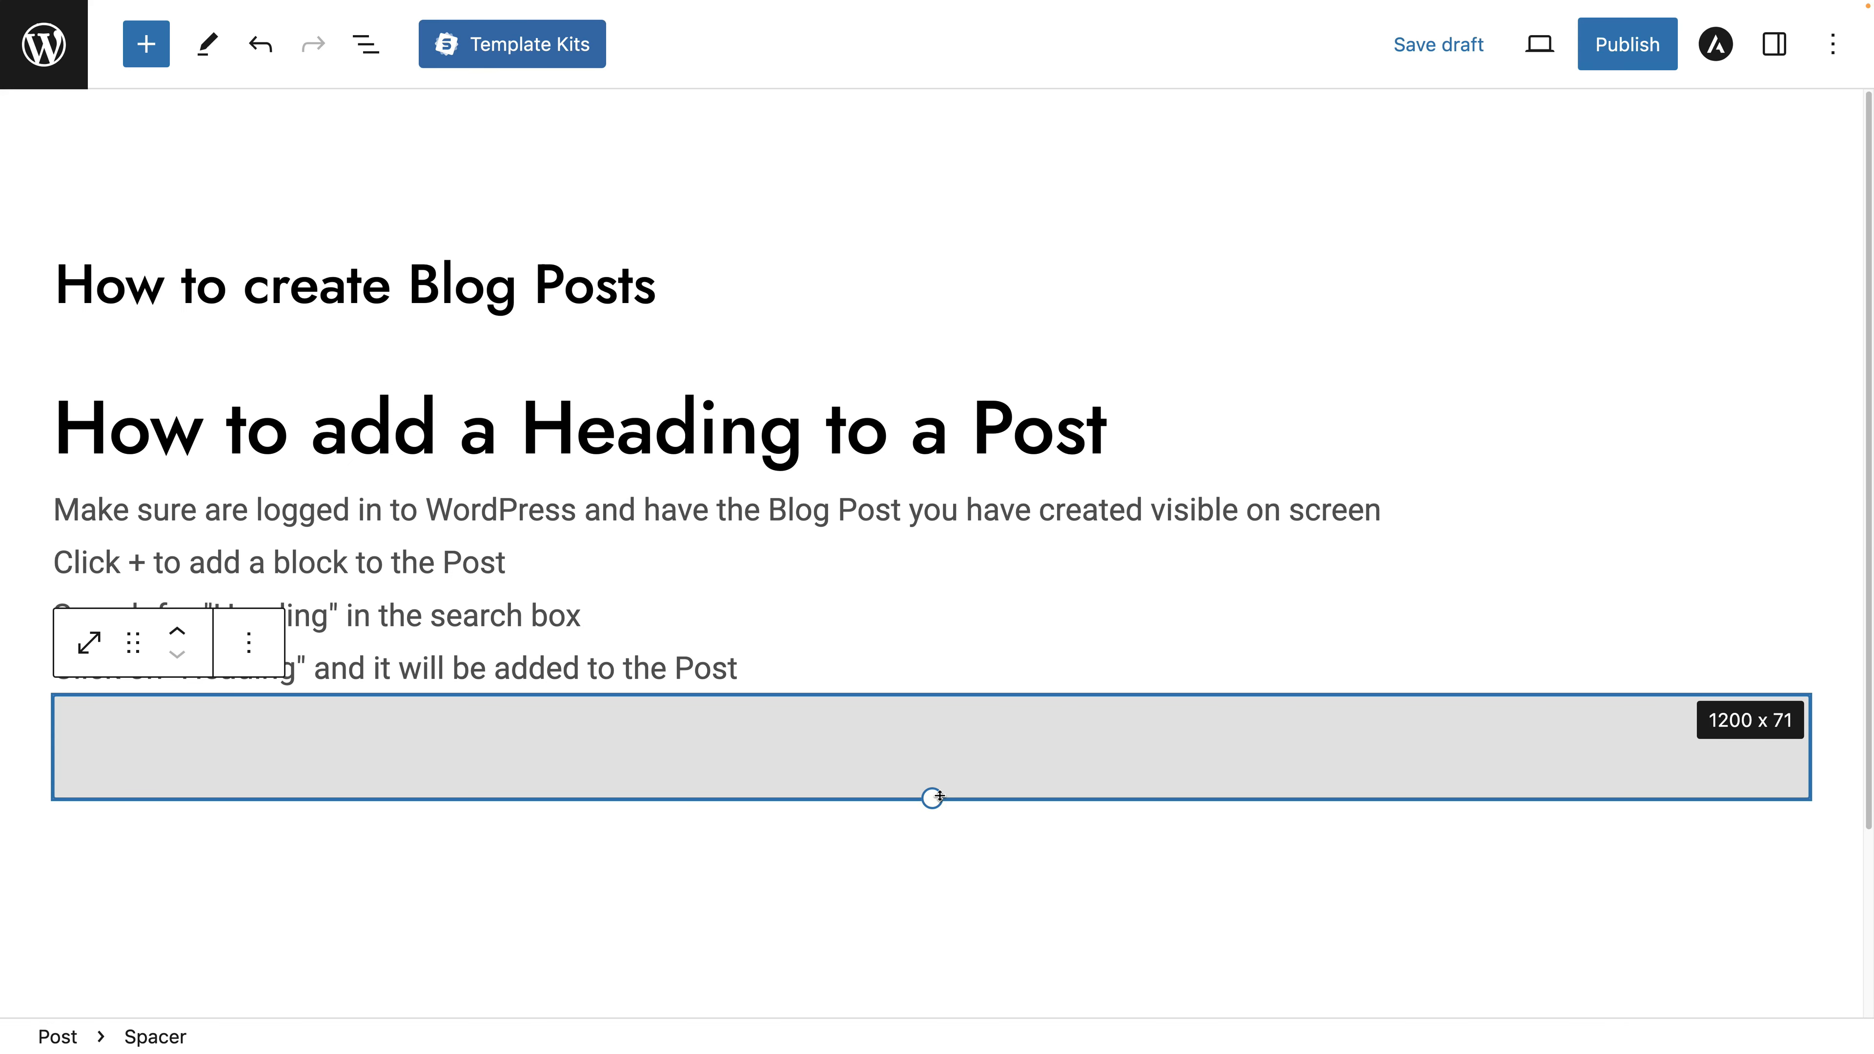
pyautogui.moveTo(938, 828); pyautogui.dragTo(935, 839)
pyautogui.click(791, 595)
pyautogui.click(767, 462)
pyautogui.click(787, 569)
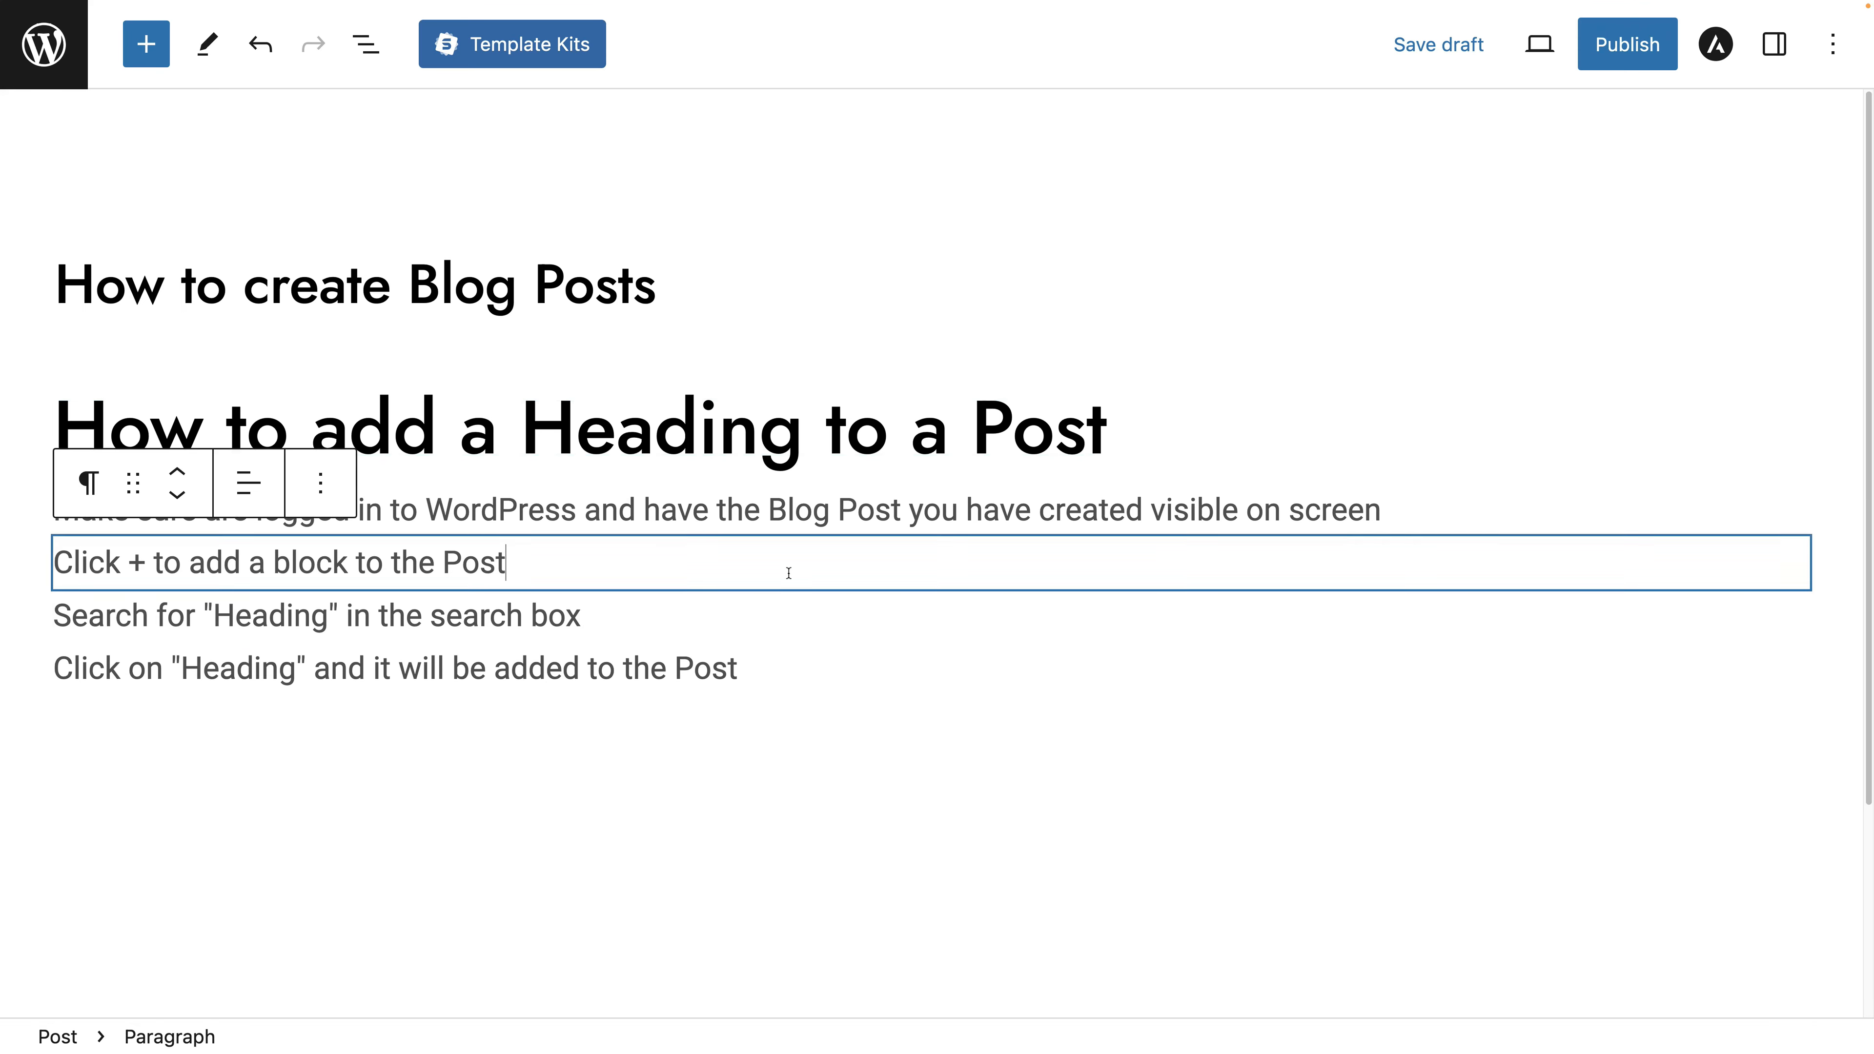
# Reduce the height of the Spacer block below the last paragraph, save the draft and return to the posts list
pyautogui.click(775, 668)
pyautogui.click(891, 796)
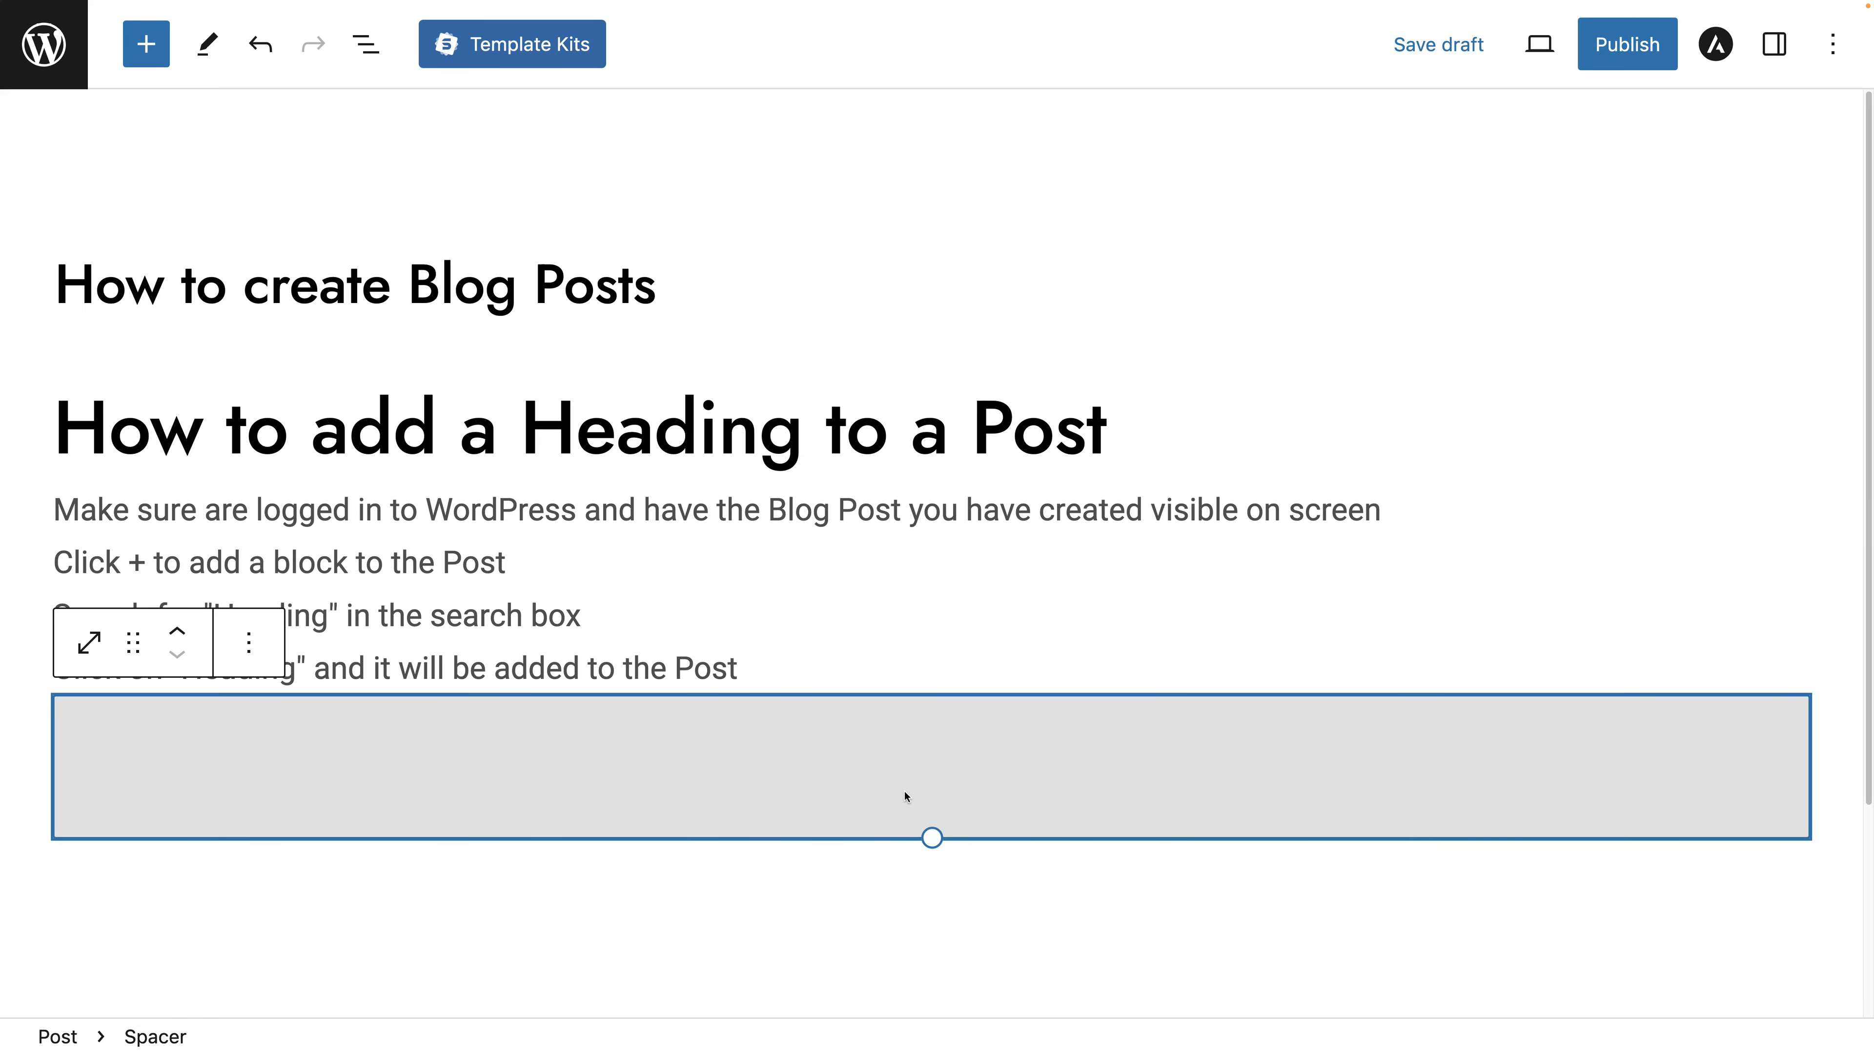
pyautogui.moveTo(933, 836); pyautogui.dragTo(931, 795)
pyautogui.click(1439, 46)
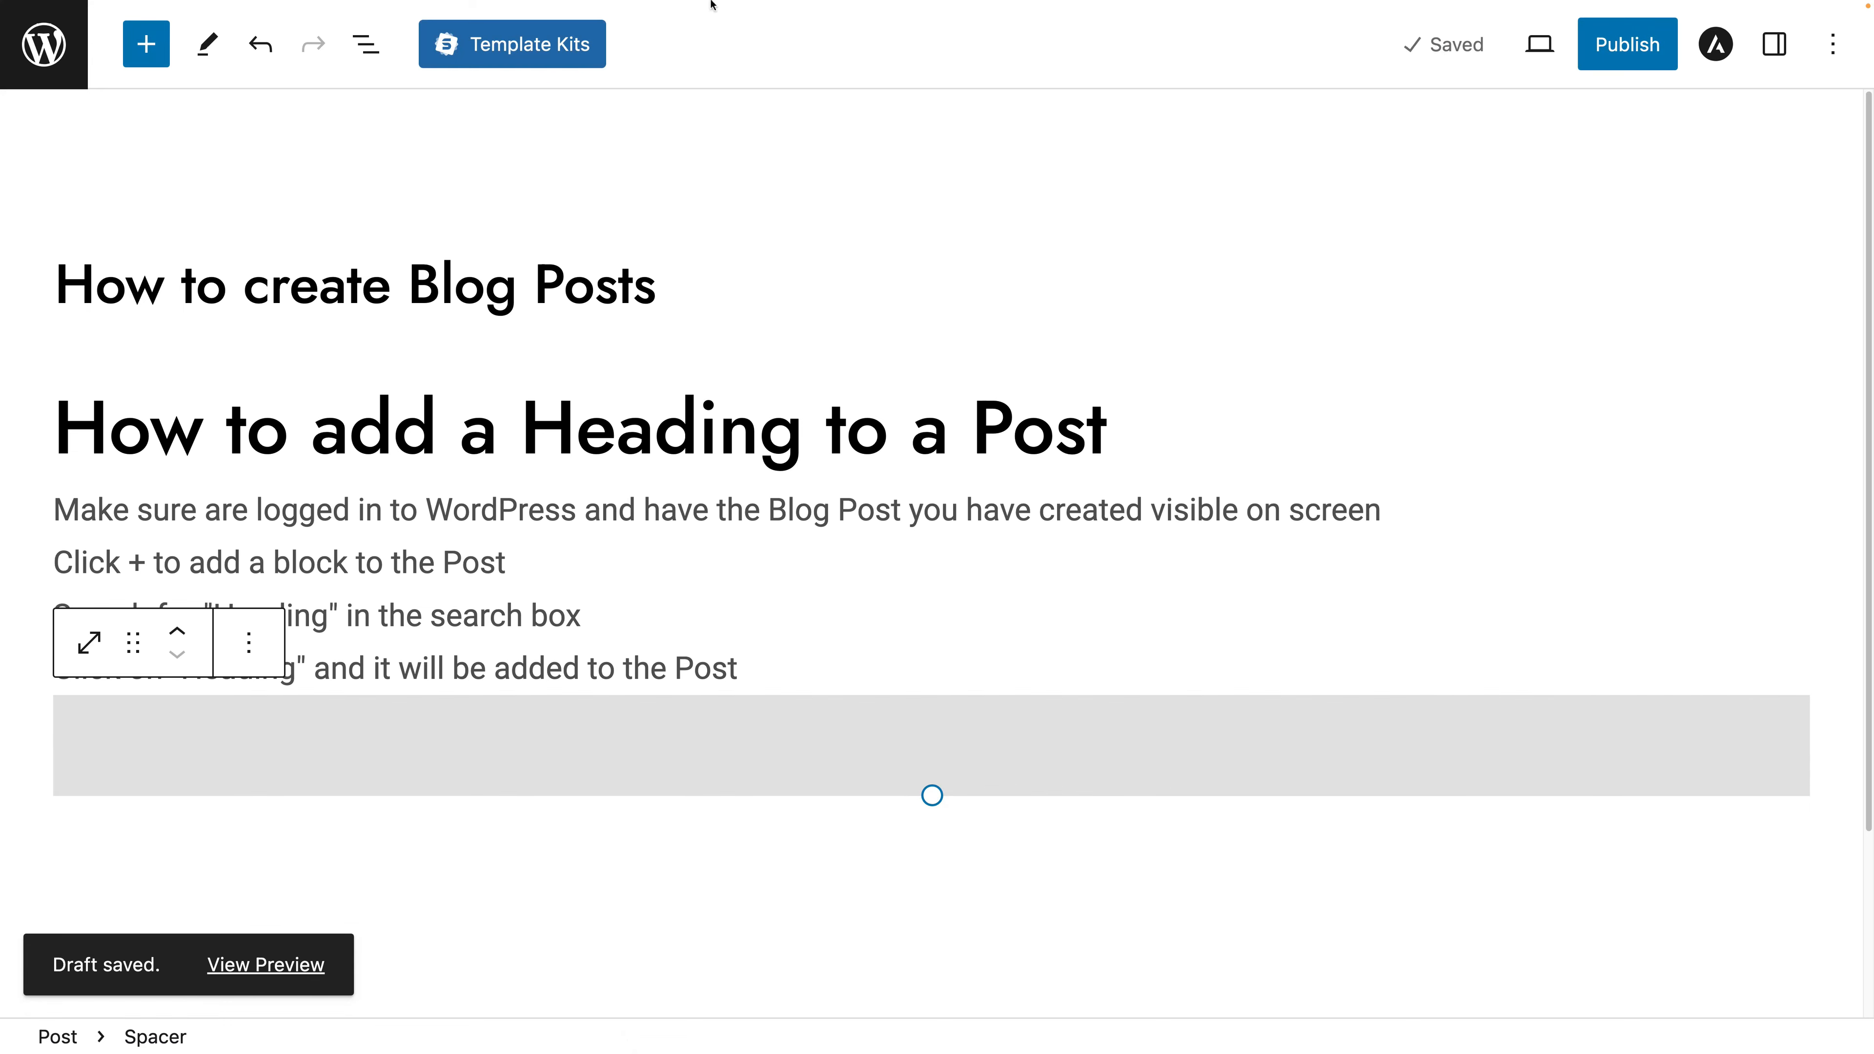
pyautogui.click(43, 45)
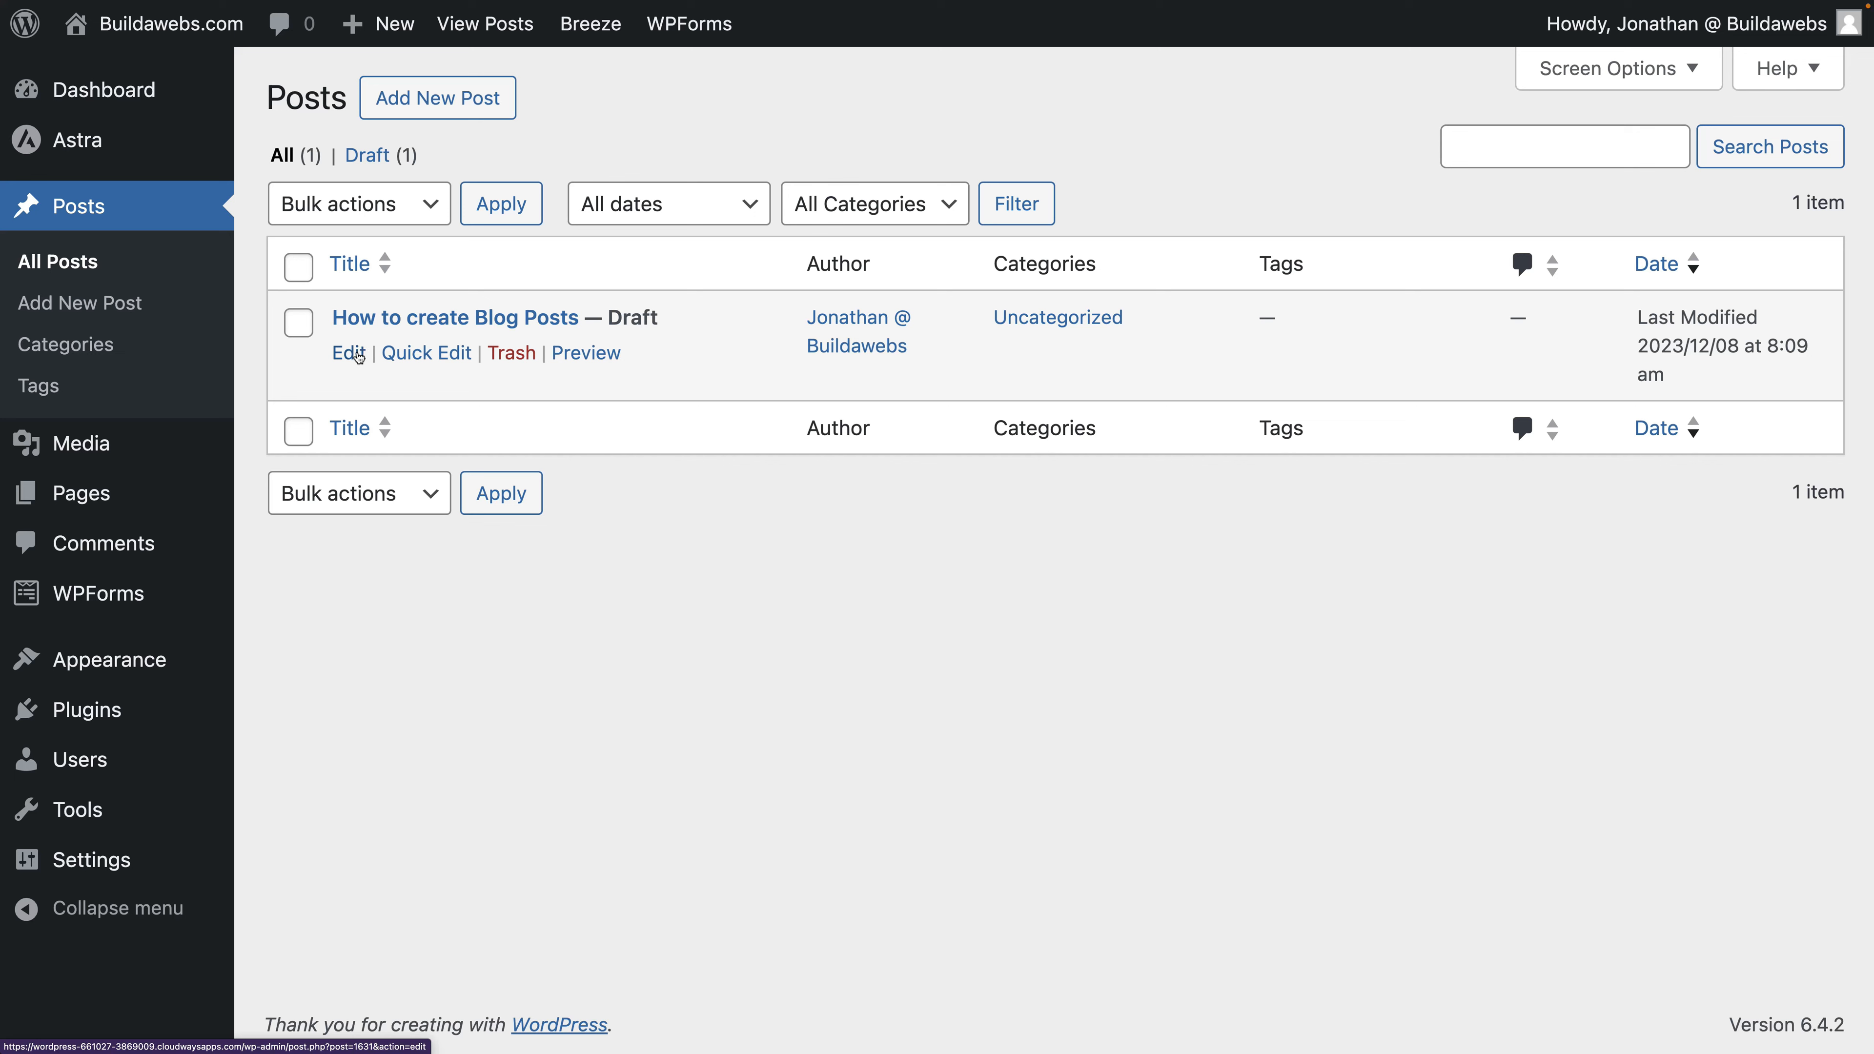
# Reopen the "How to create Blog Posts" draft and insert an Image block below the spacer
pyautogui.click(359, 355)
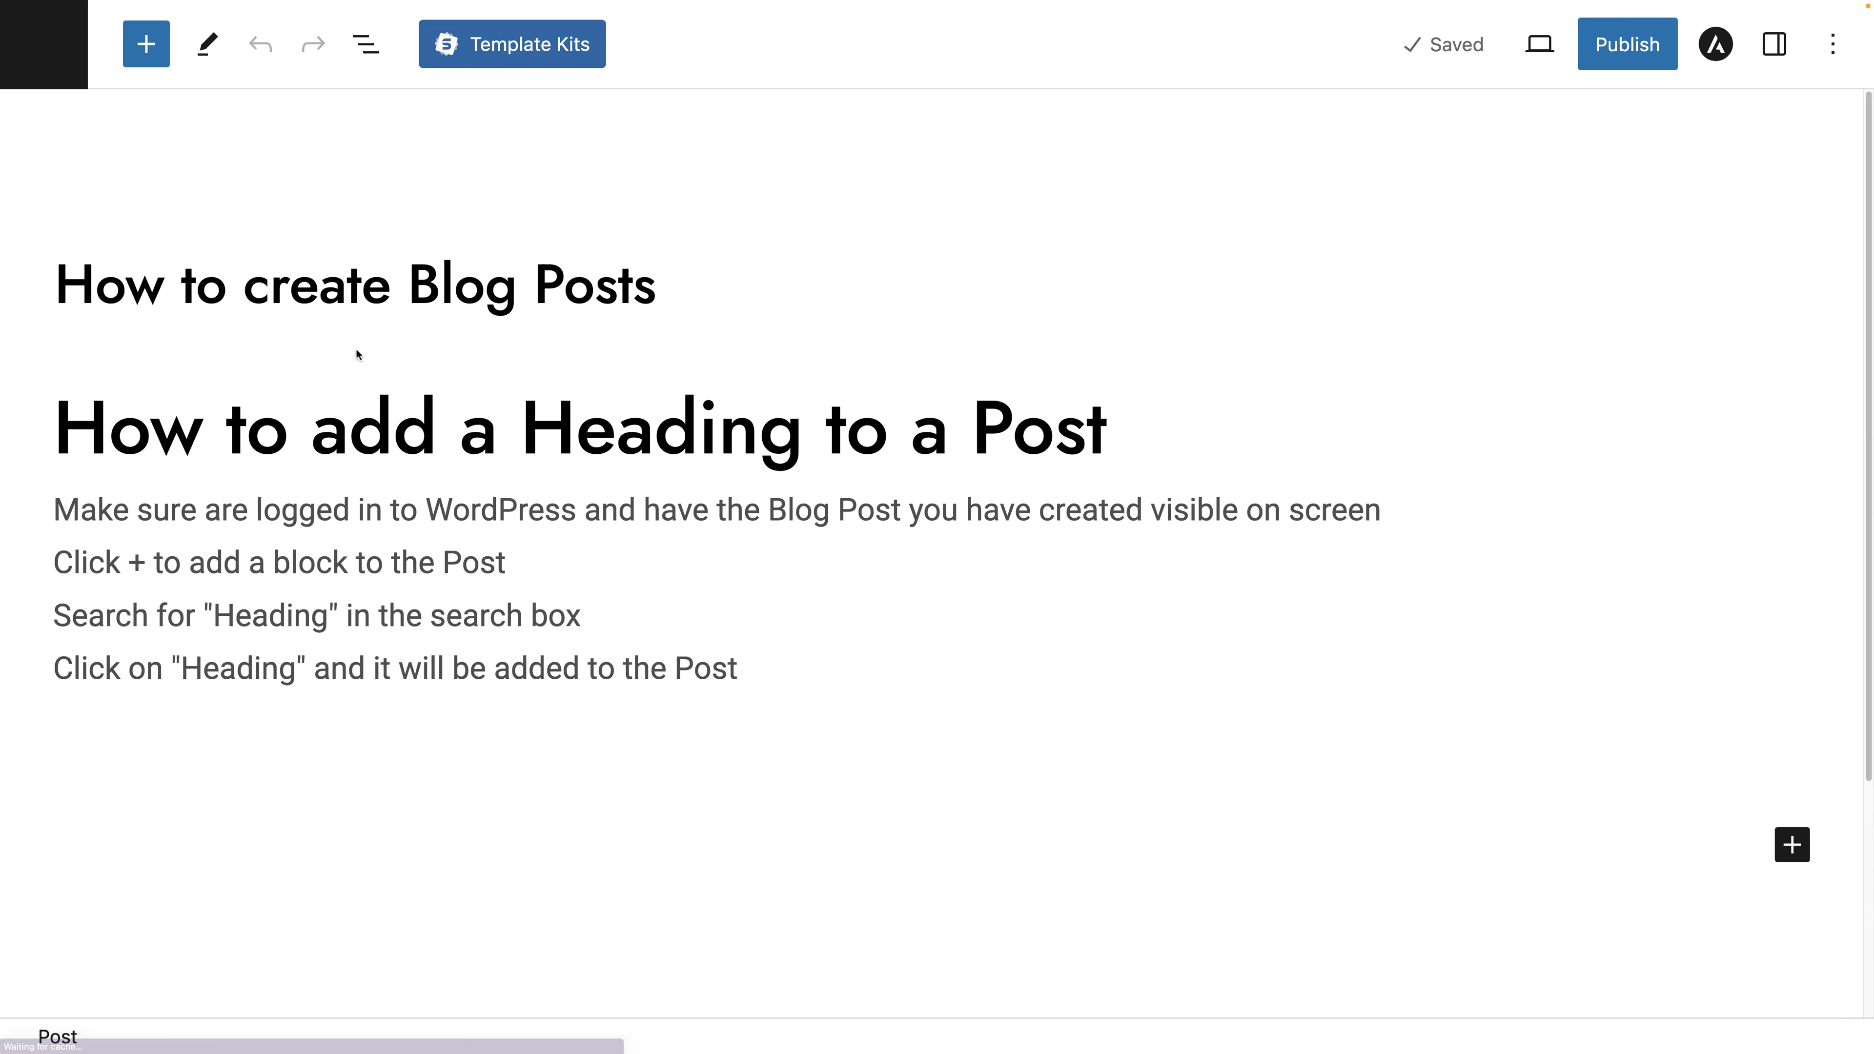
pyautogui.click(146, 43)
pyautogui.write('image')
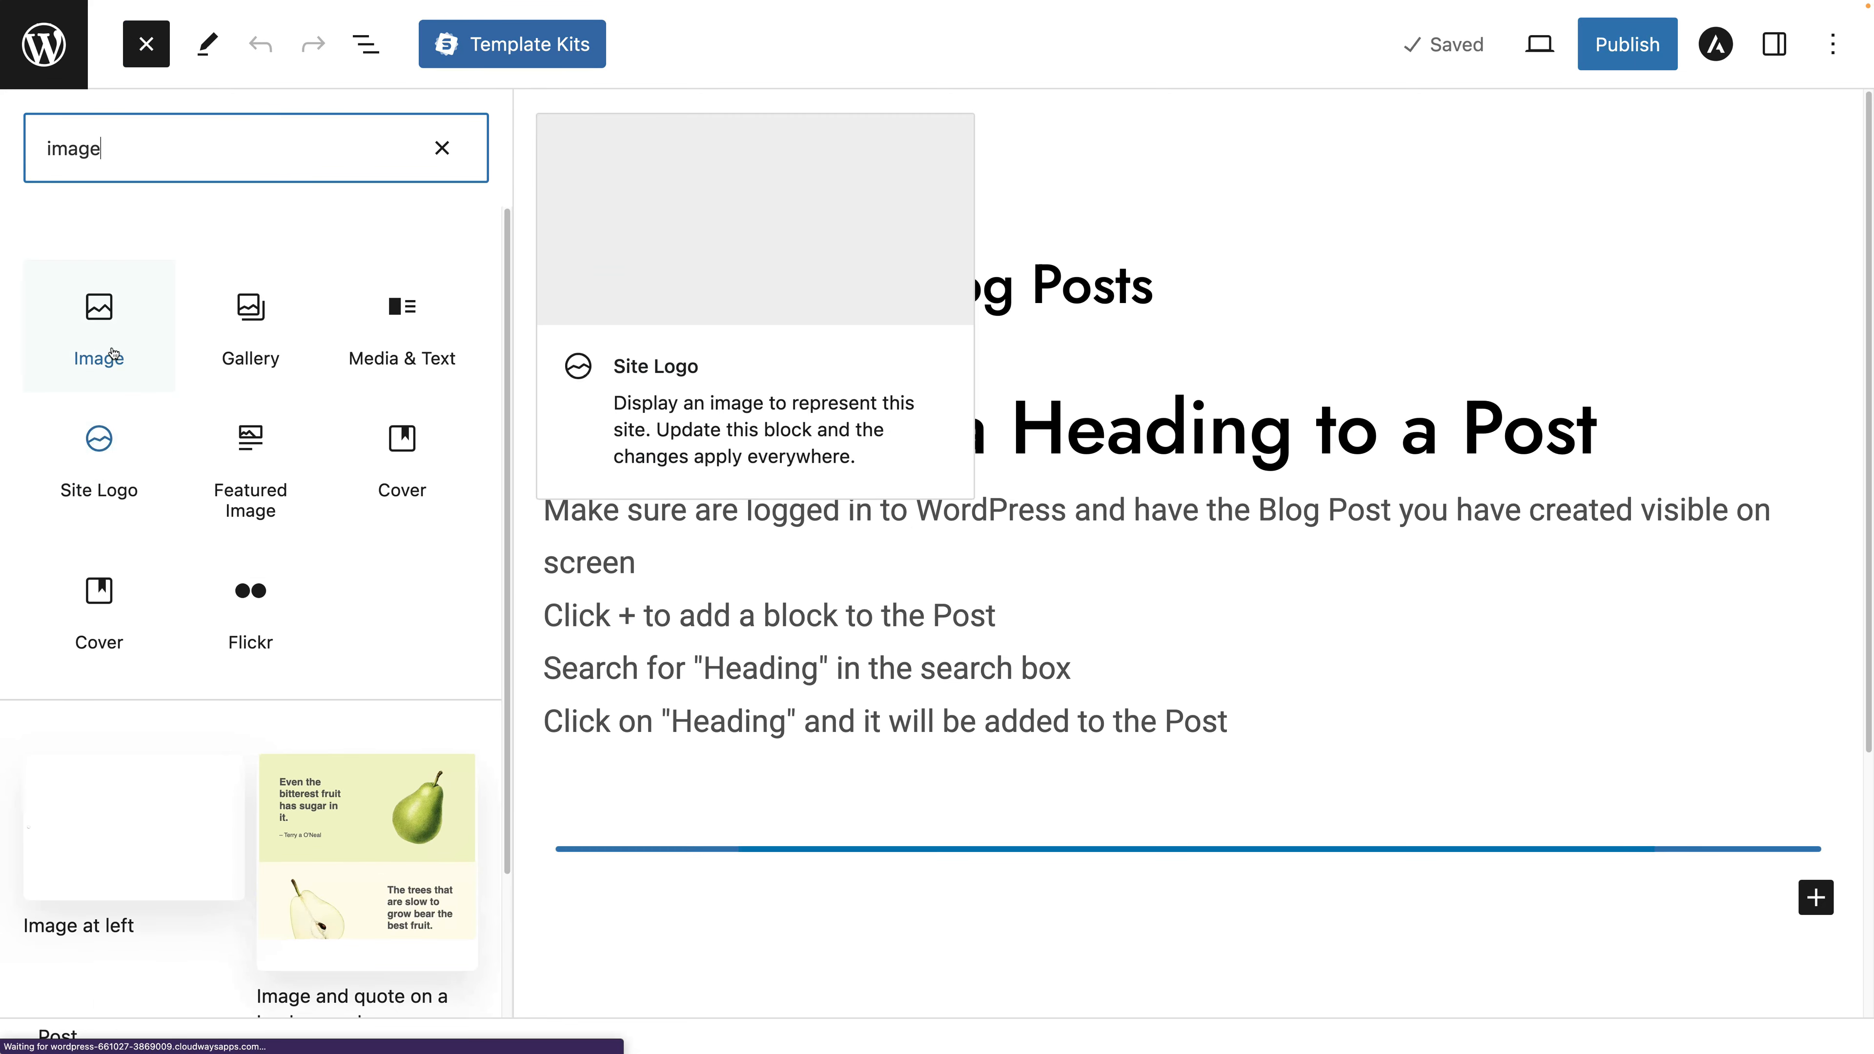
pyautogui.click(111, 353)
pyautogui.scroll(-5, 945, 812)
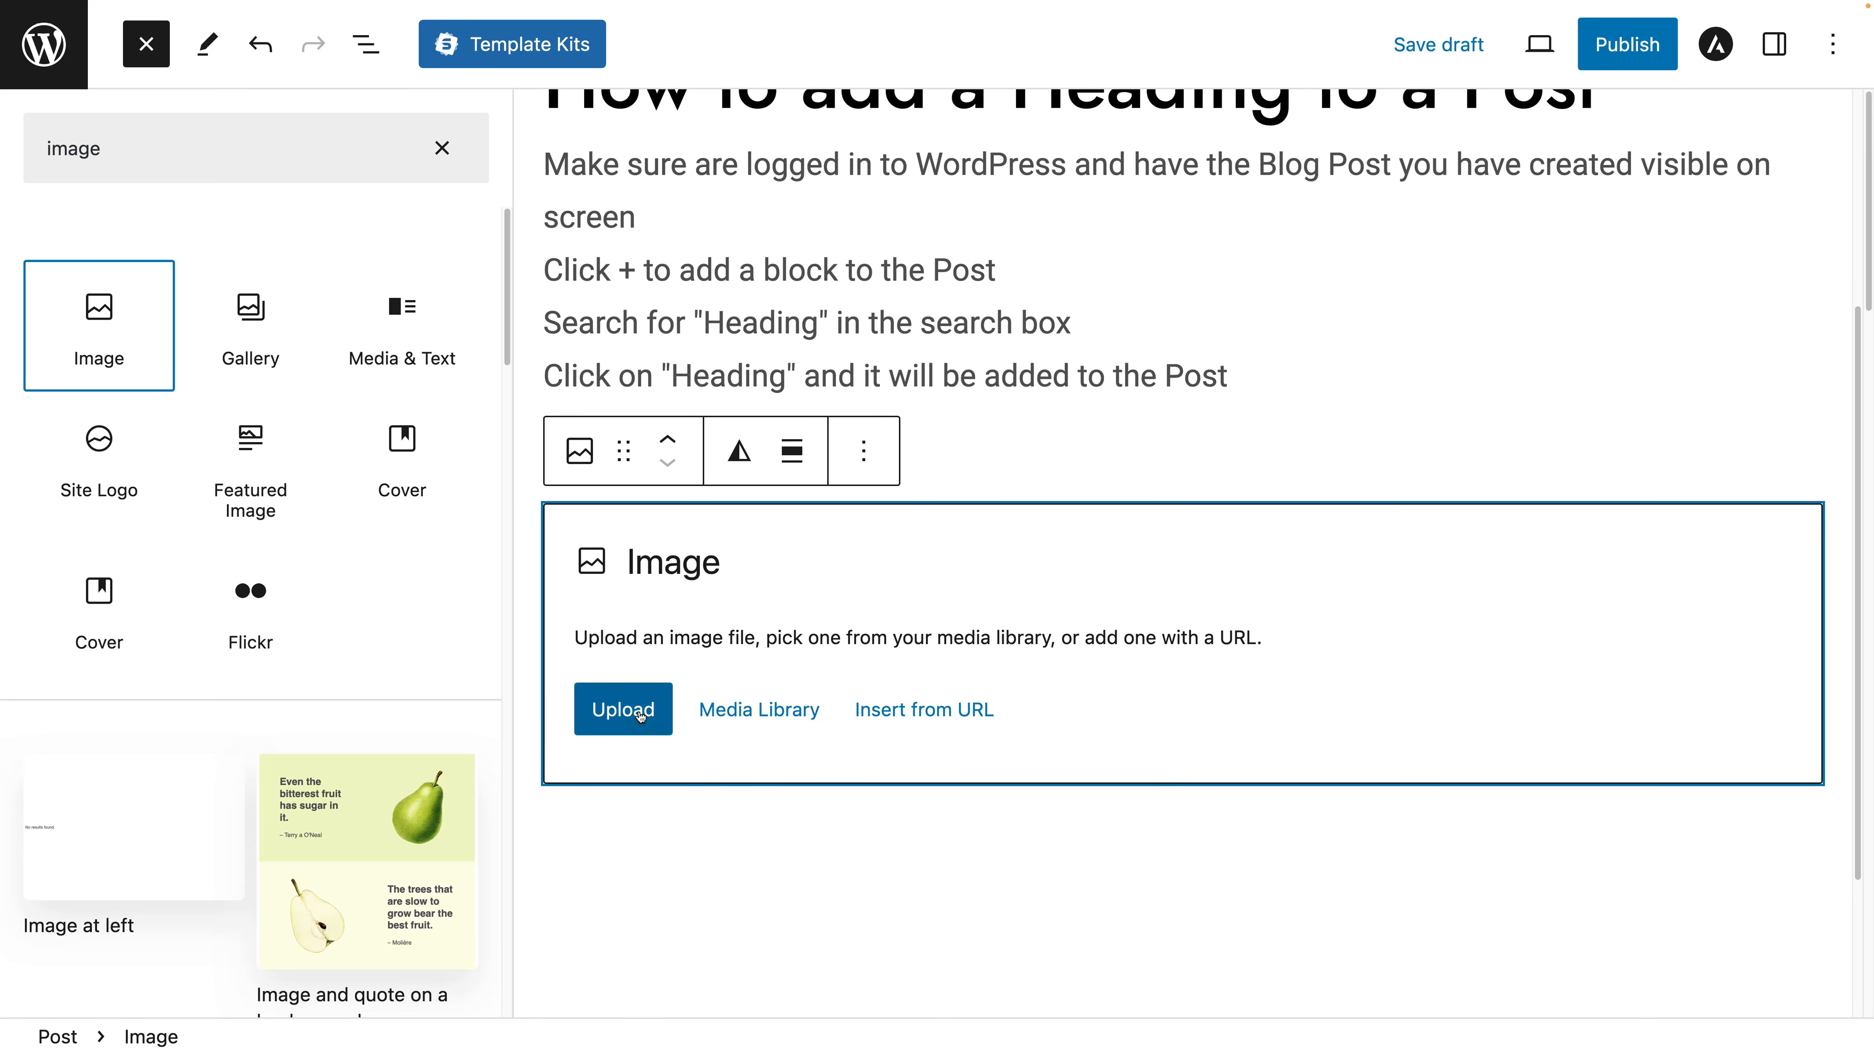
# Upload pexels-pixabay-265667.jpg from Downloads into the Image block, save the draft and return to the posts list
pyautogui.click(642, 714)
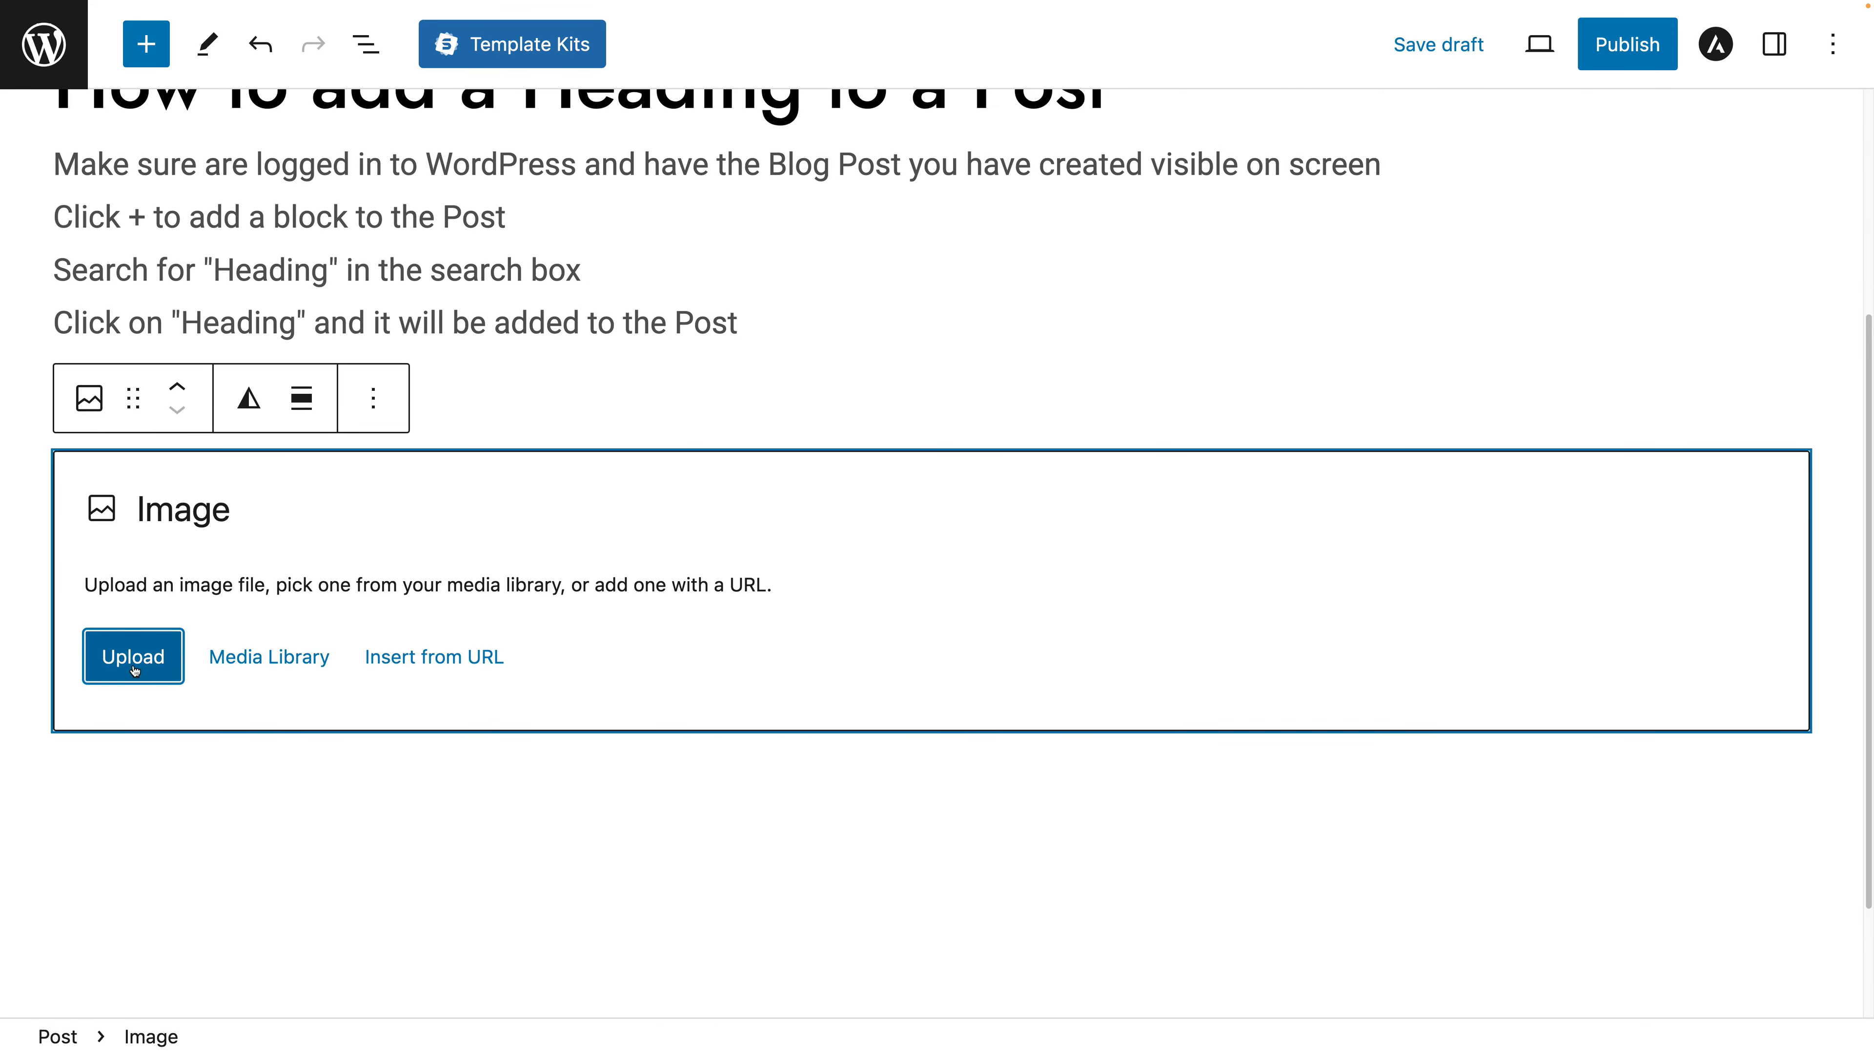
pyautogui.click(134, 664)
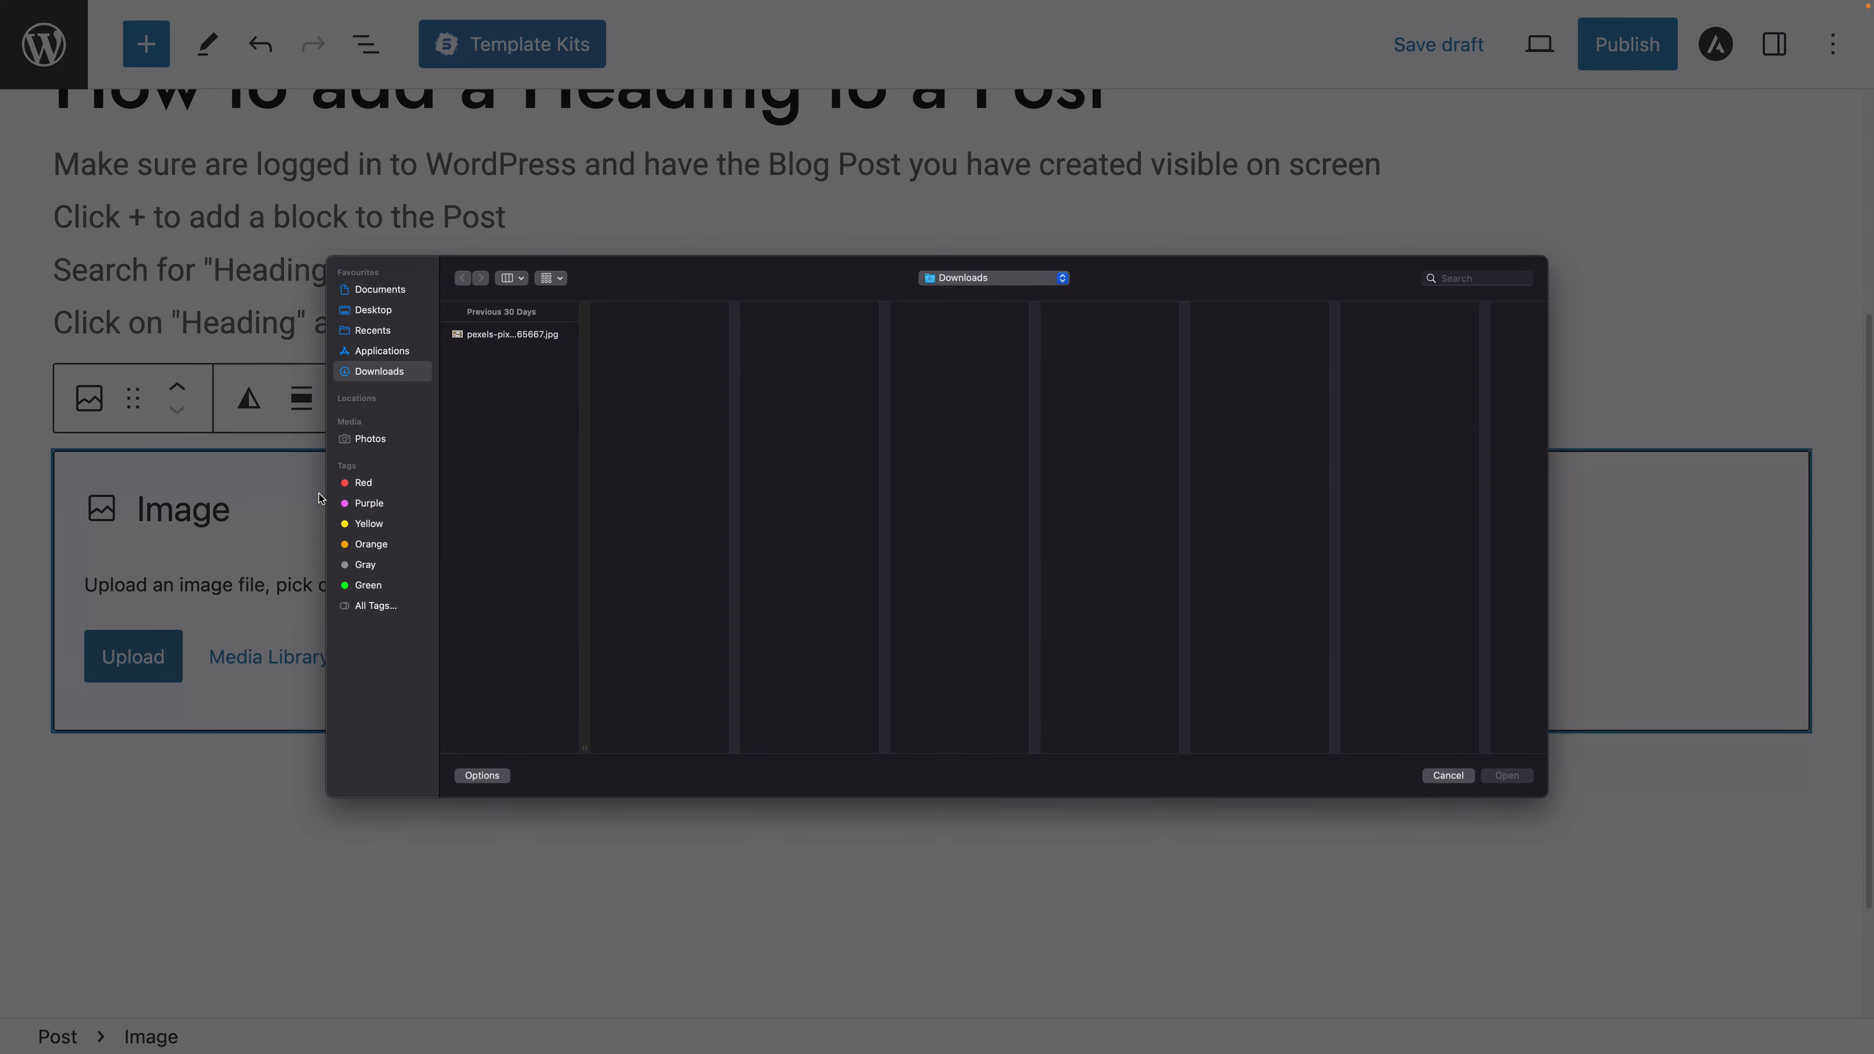
pyautogui.click(533, 337)
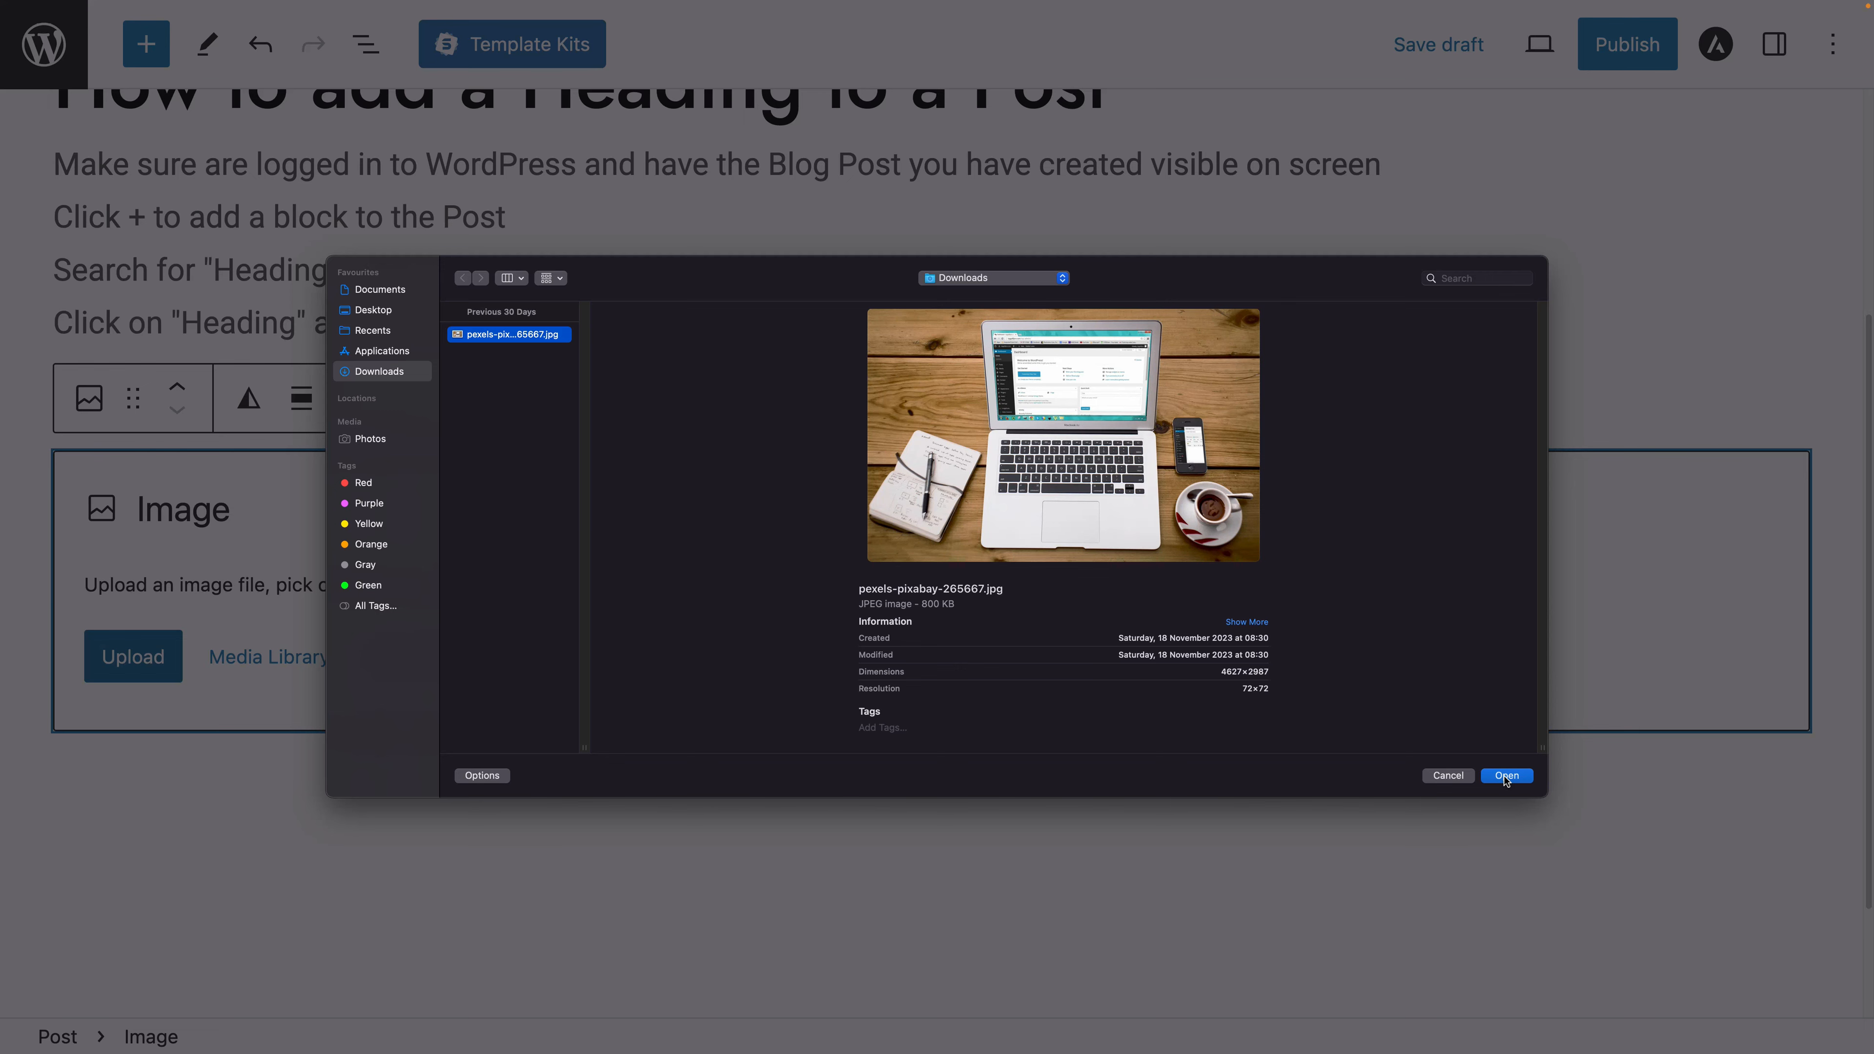
pyautogui.click(1506, 775)
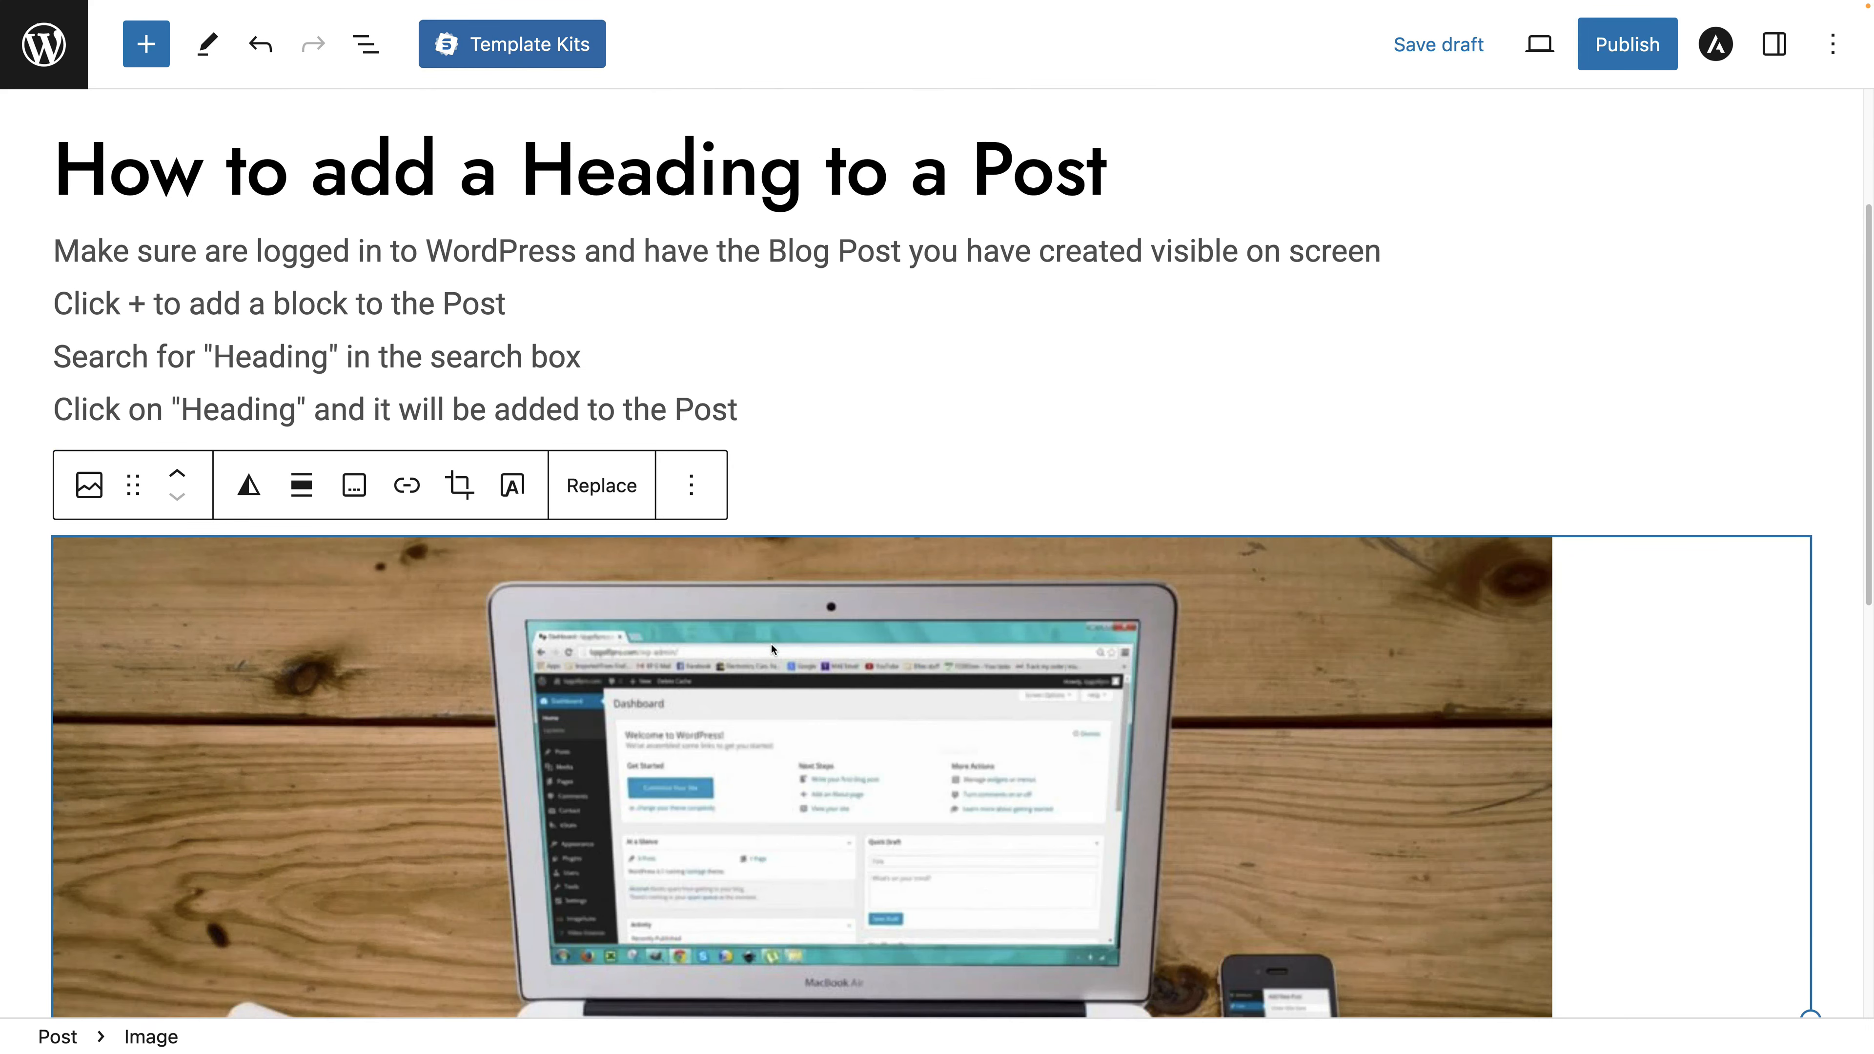
pyautogui.click(1438, 45)
pyautogui.click(46, 50)
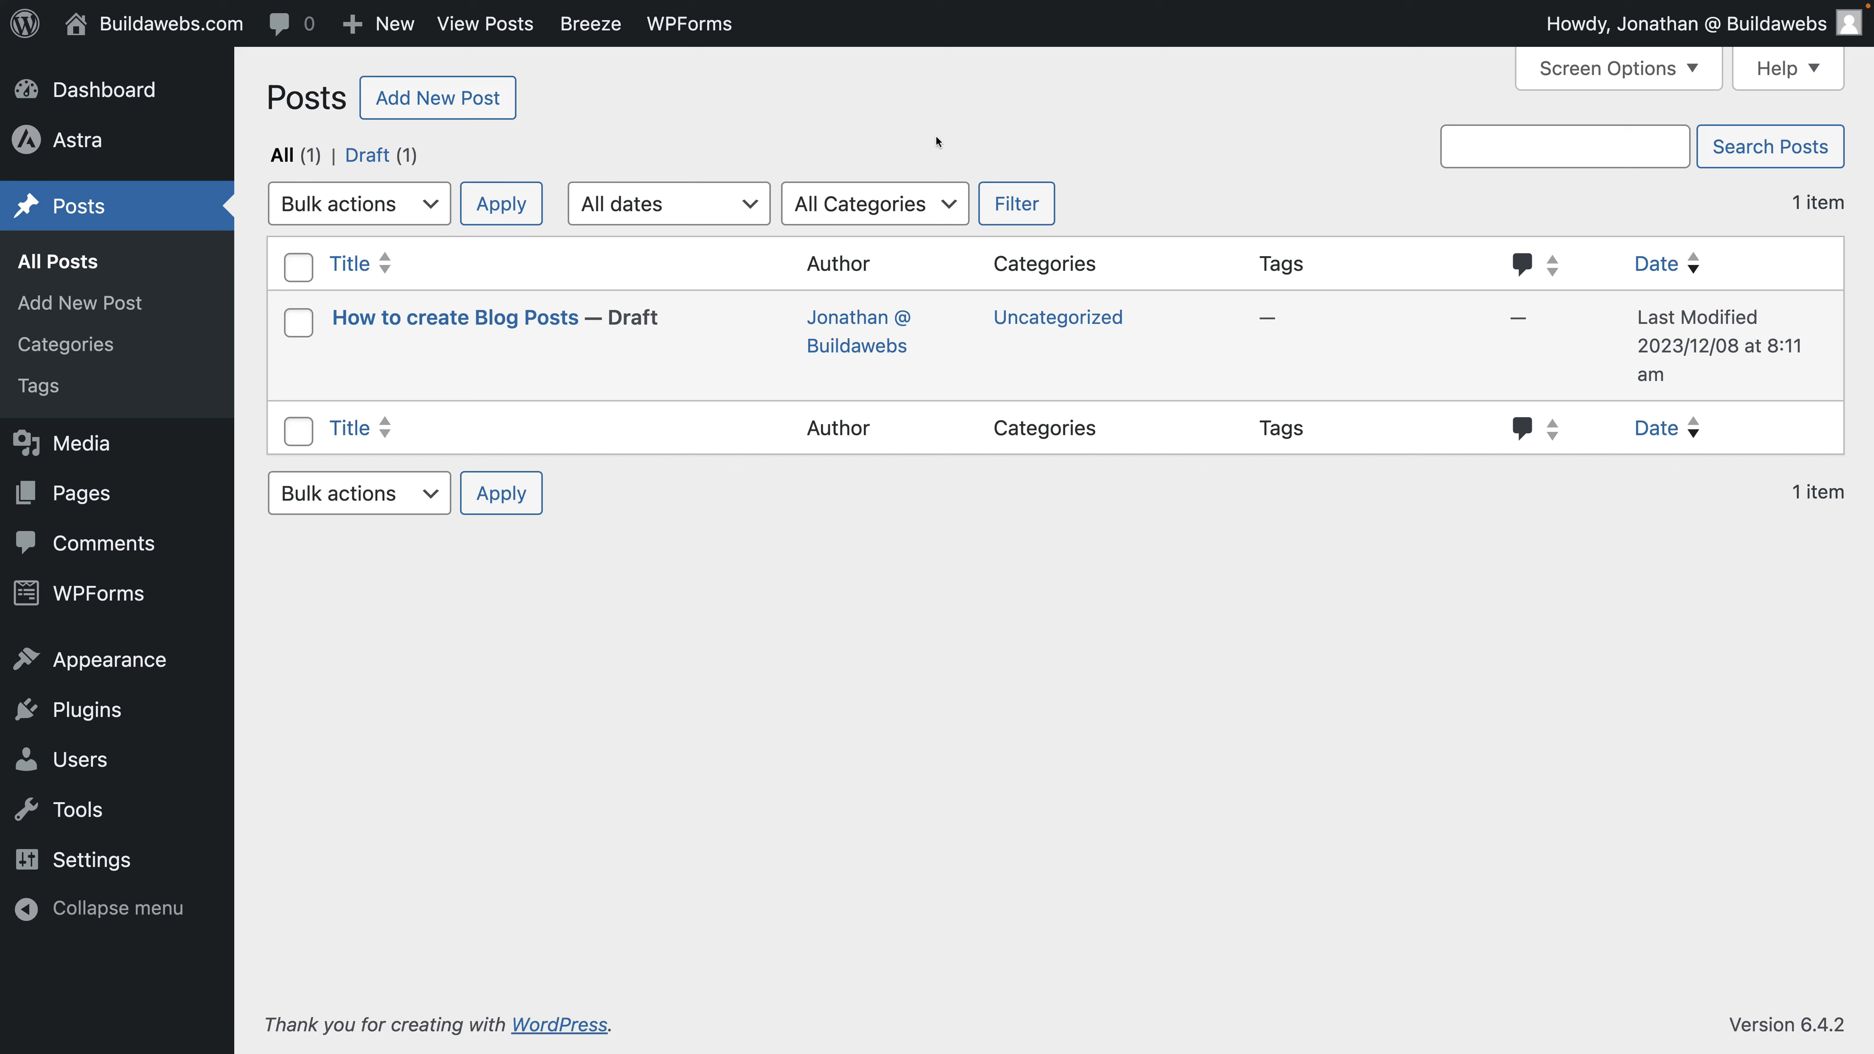
# Reopen the "How to create Blog Posts" draft from the posts list and show the post's category settings
pyautogui.click(107, 212)
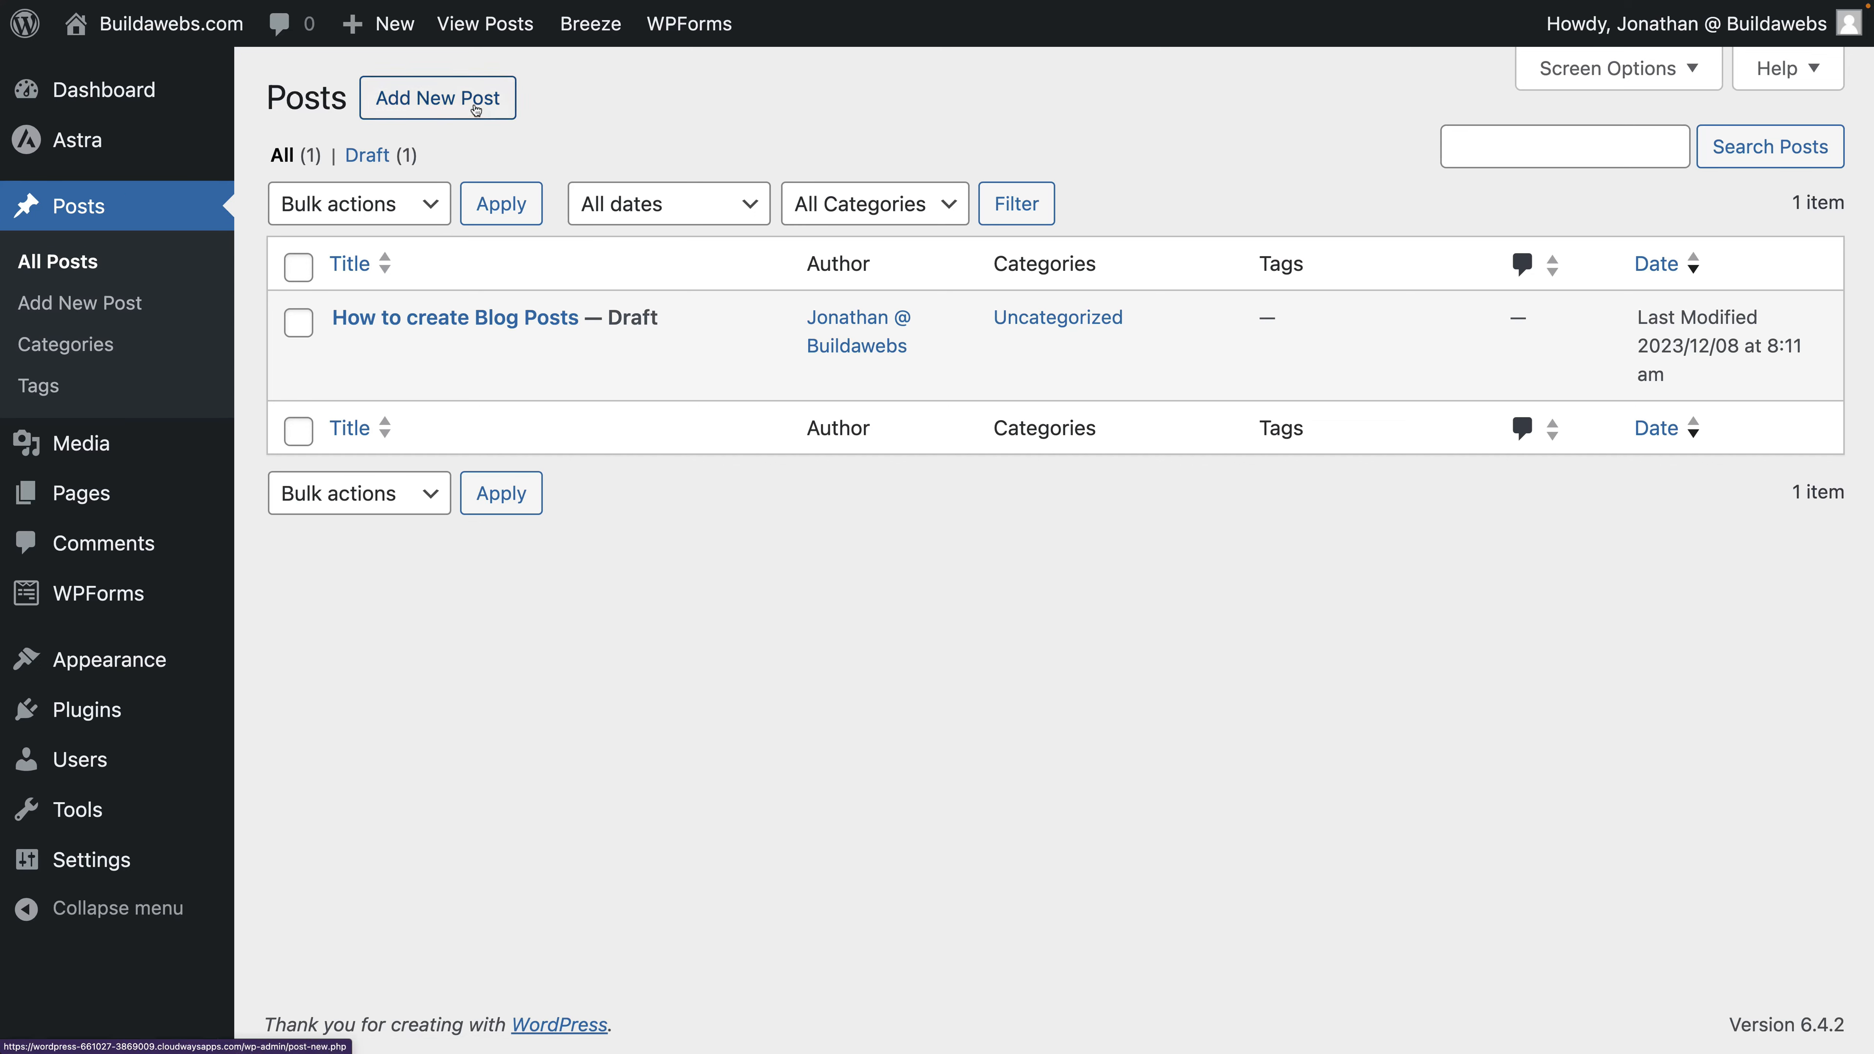
pyautogui.moveTo(391, 325)
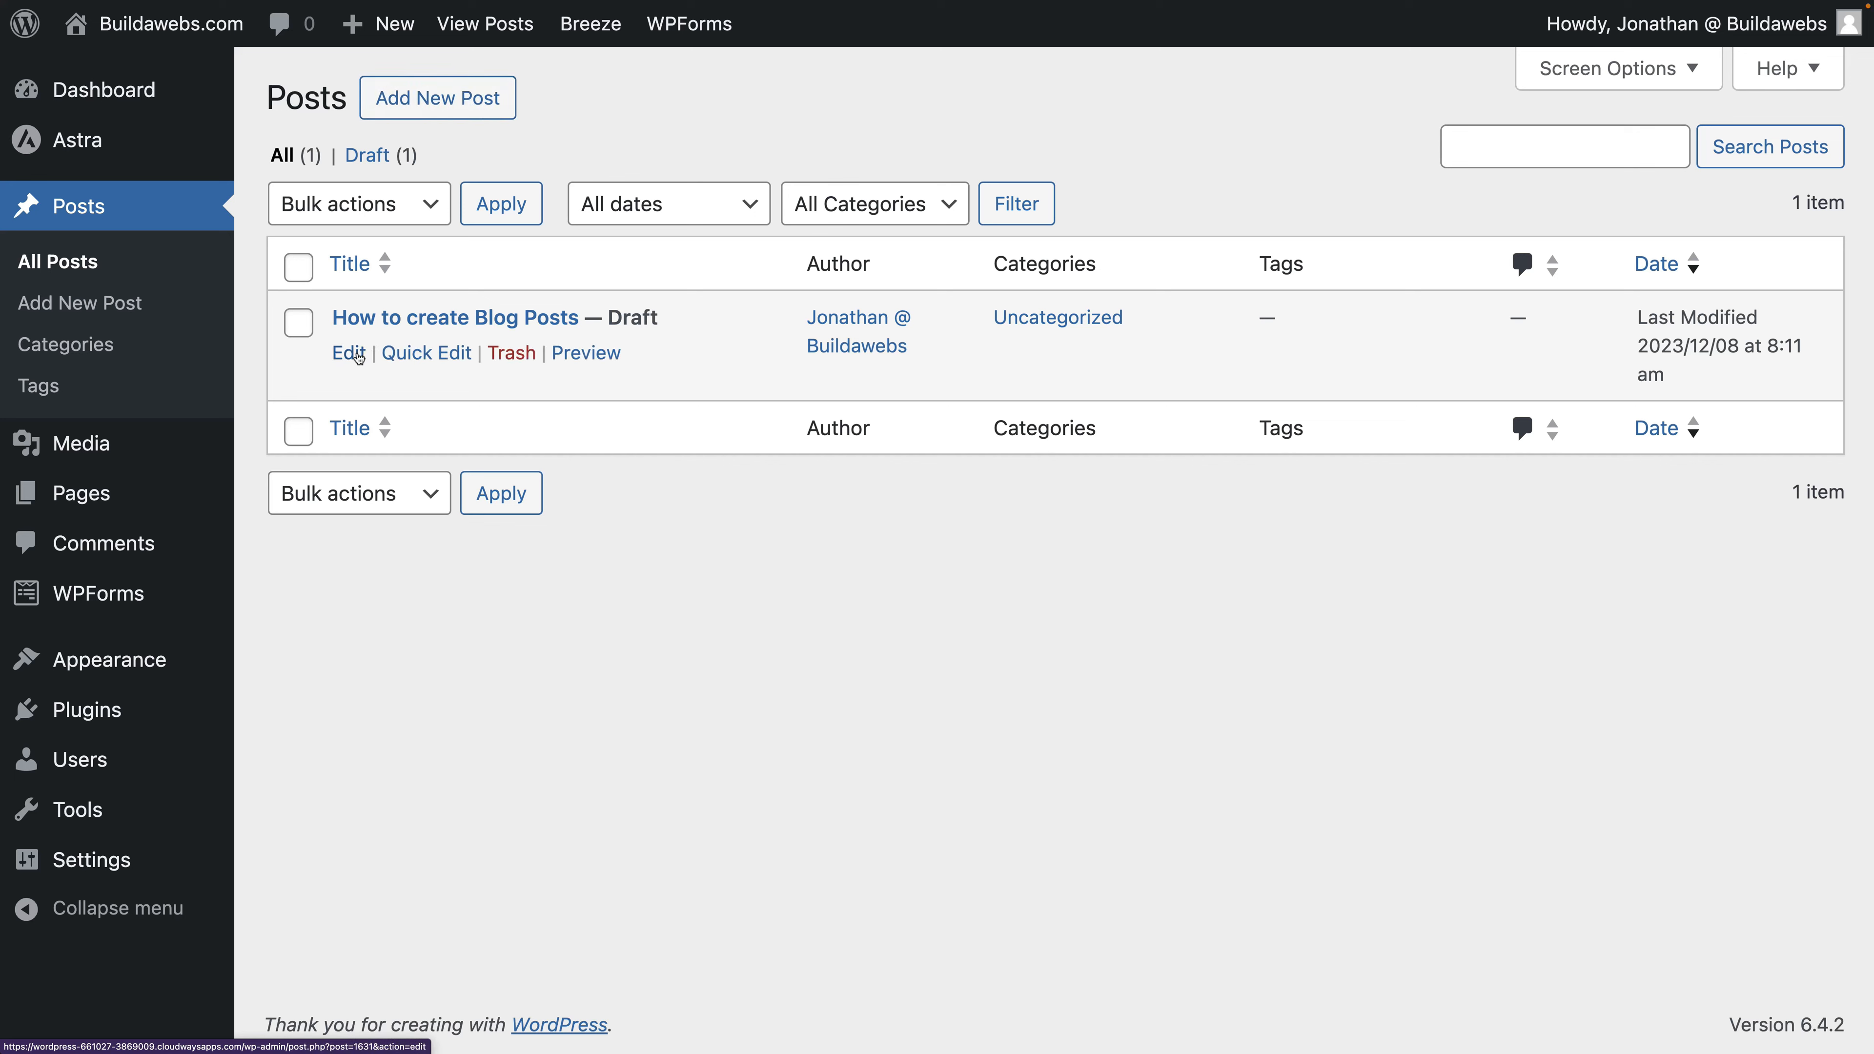
pyautogui.click(359, 358)
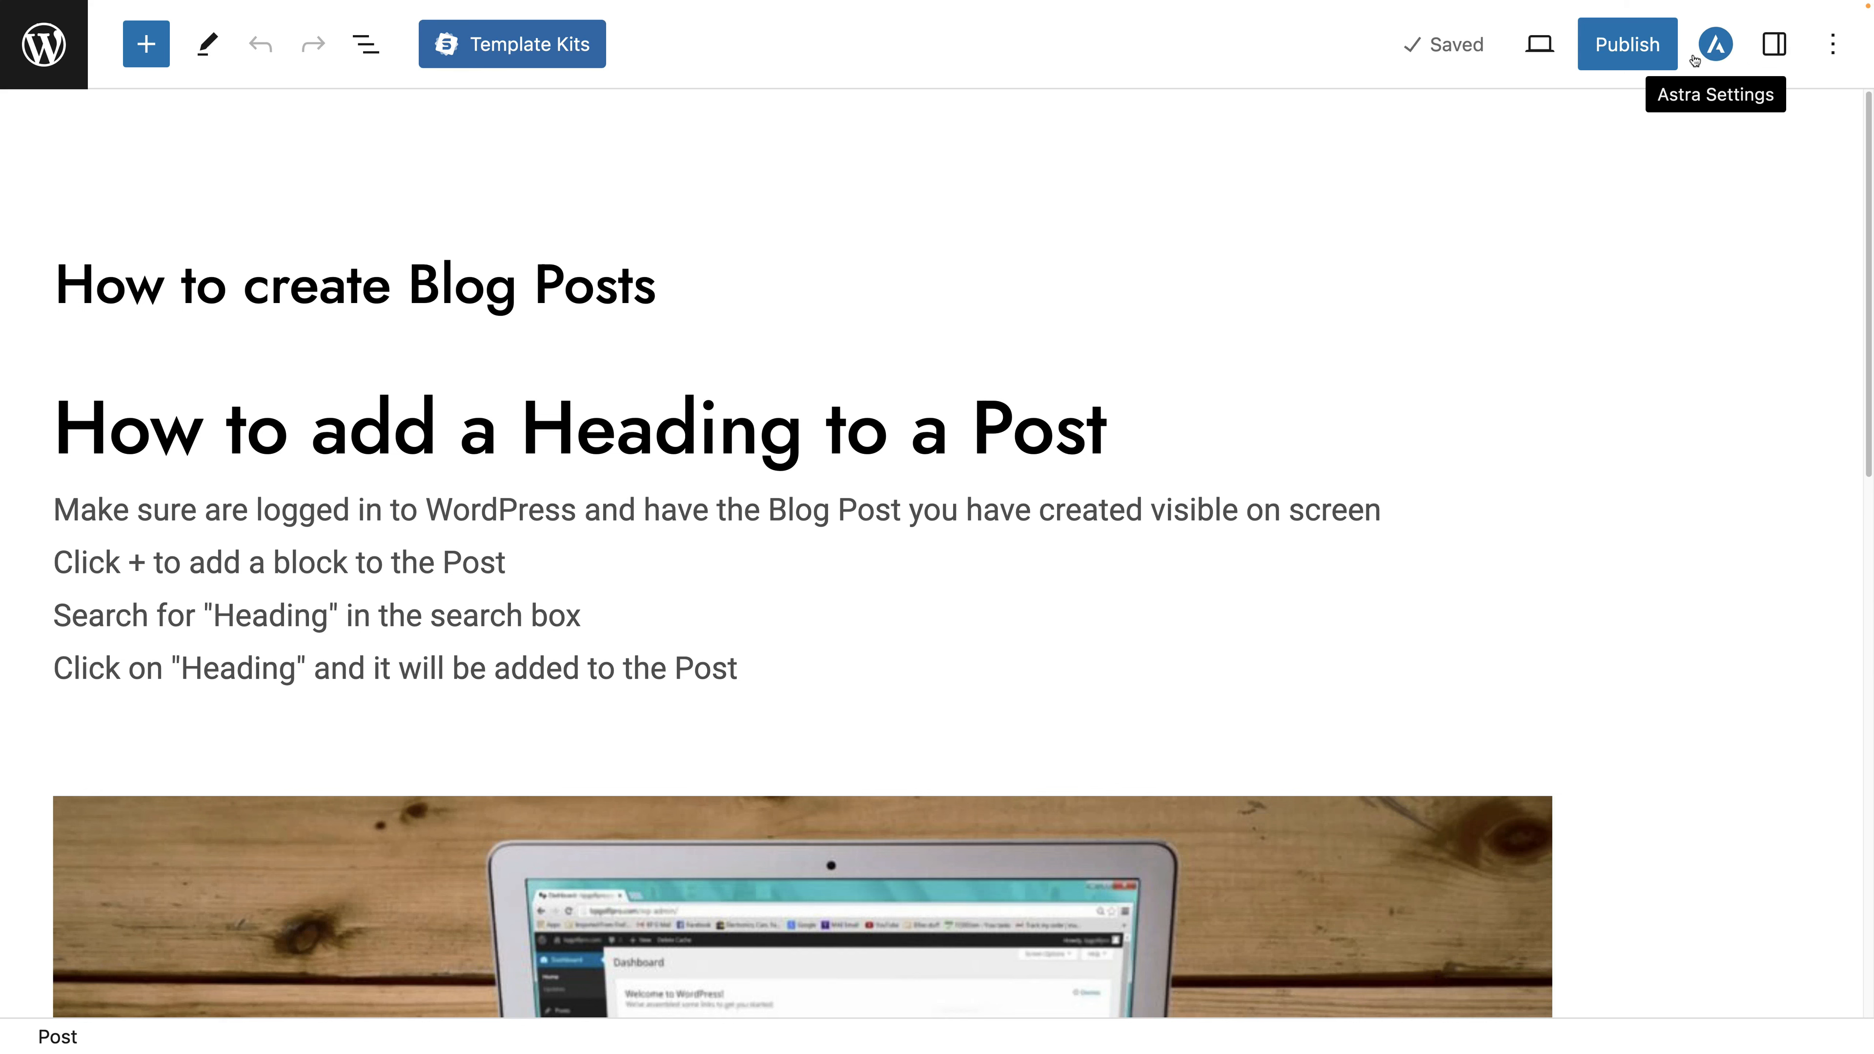
pyautogui.click(1778, 49)
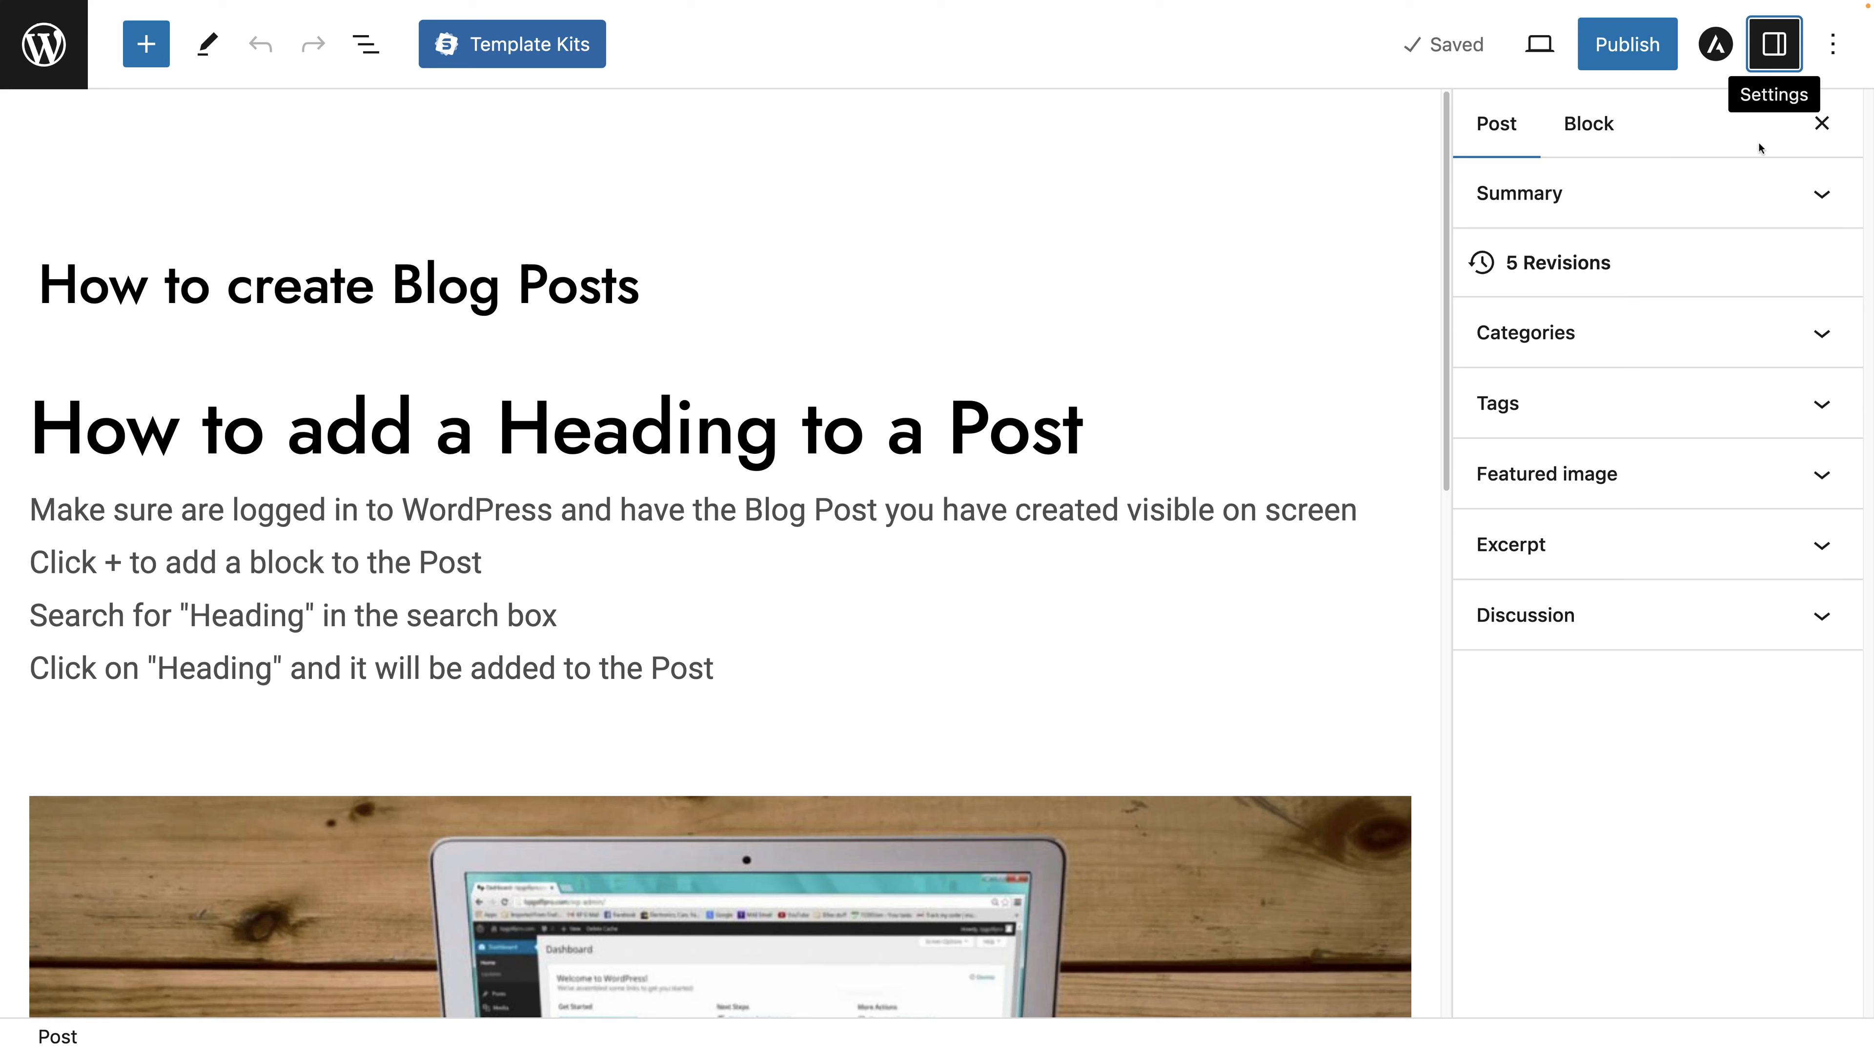
pyautogui.click(1614, 344)
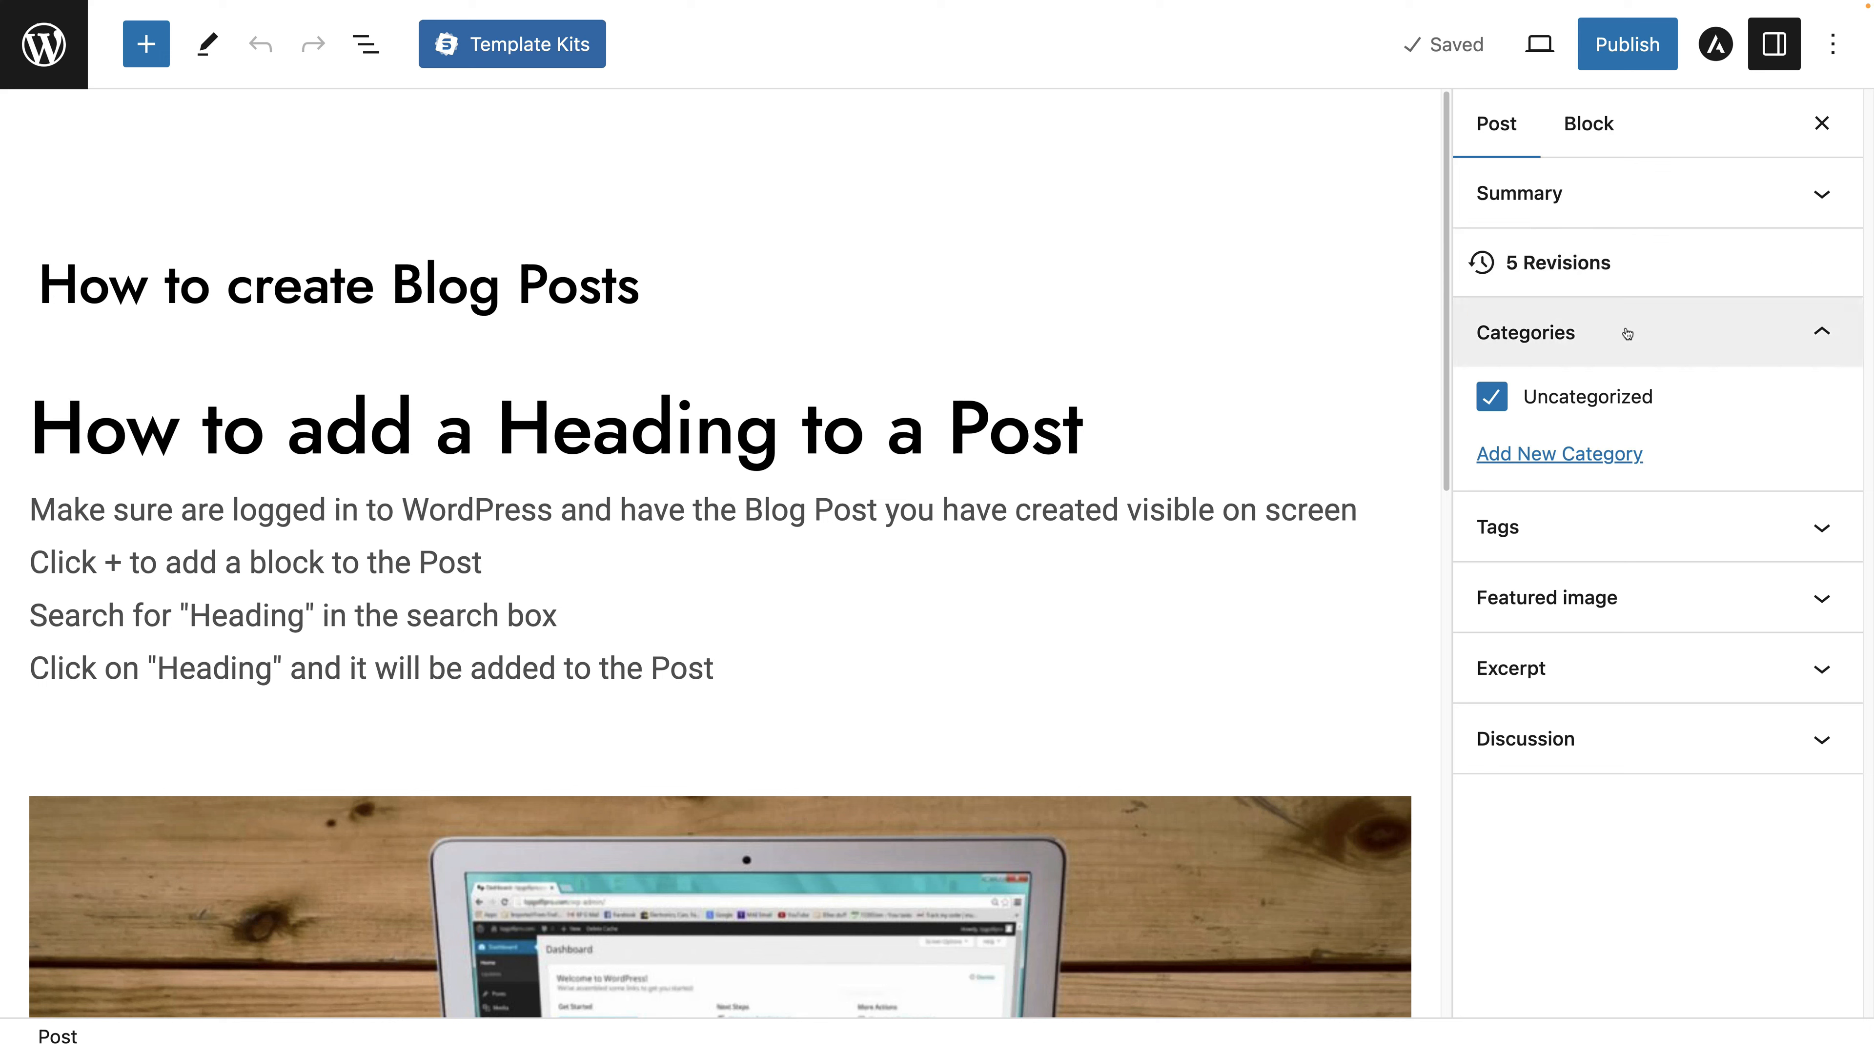
pyautogui.click(1600, 344)
pyautogui.click(1599, 345)
pyautogui.click(1600, 344)
pyautogui.click(1599, 344)
pyautogui.click(1599, 345)
pyautogui.click(1599, 344)
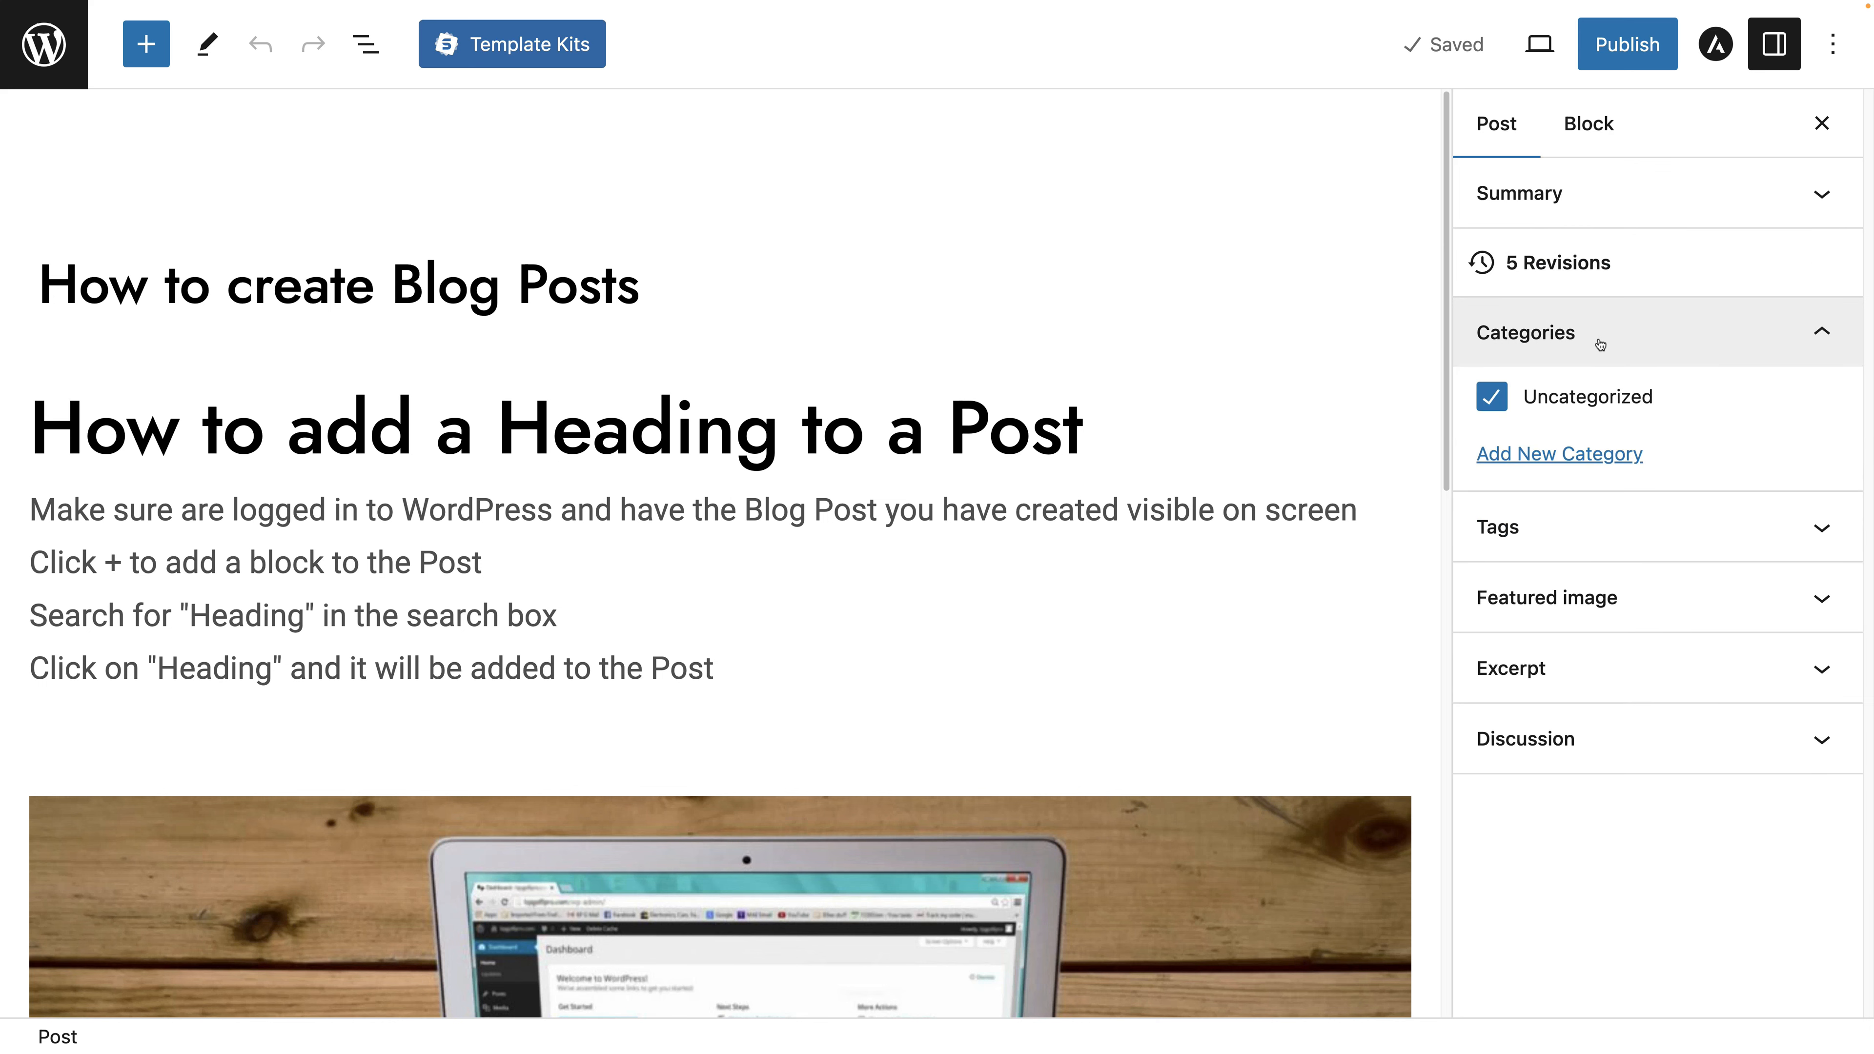
# Add a new category named "Blogging" to the post, save the draft and return to the posts list
pyautogui.click(1577, 456)
pyautogui.click(1555, 562)
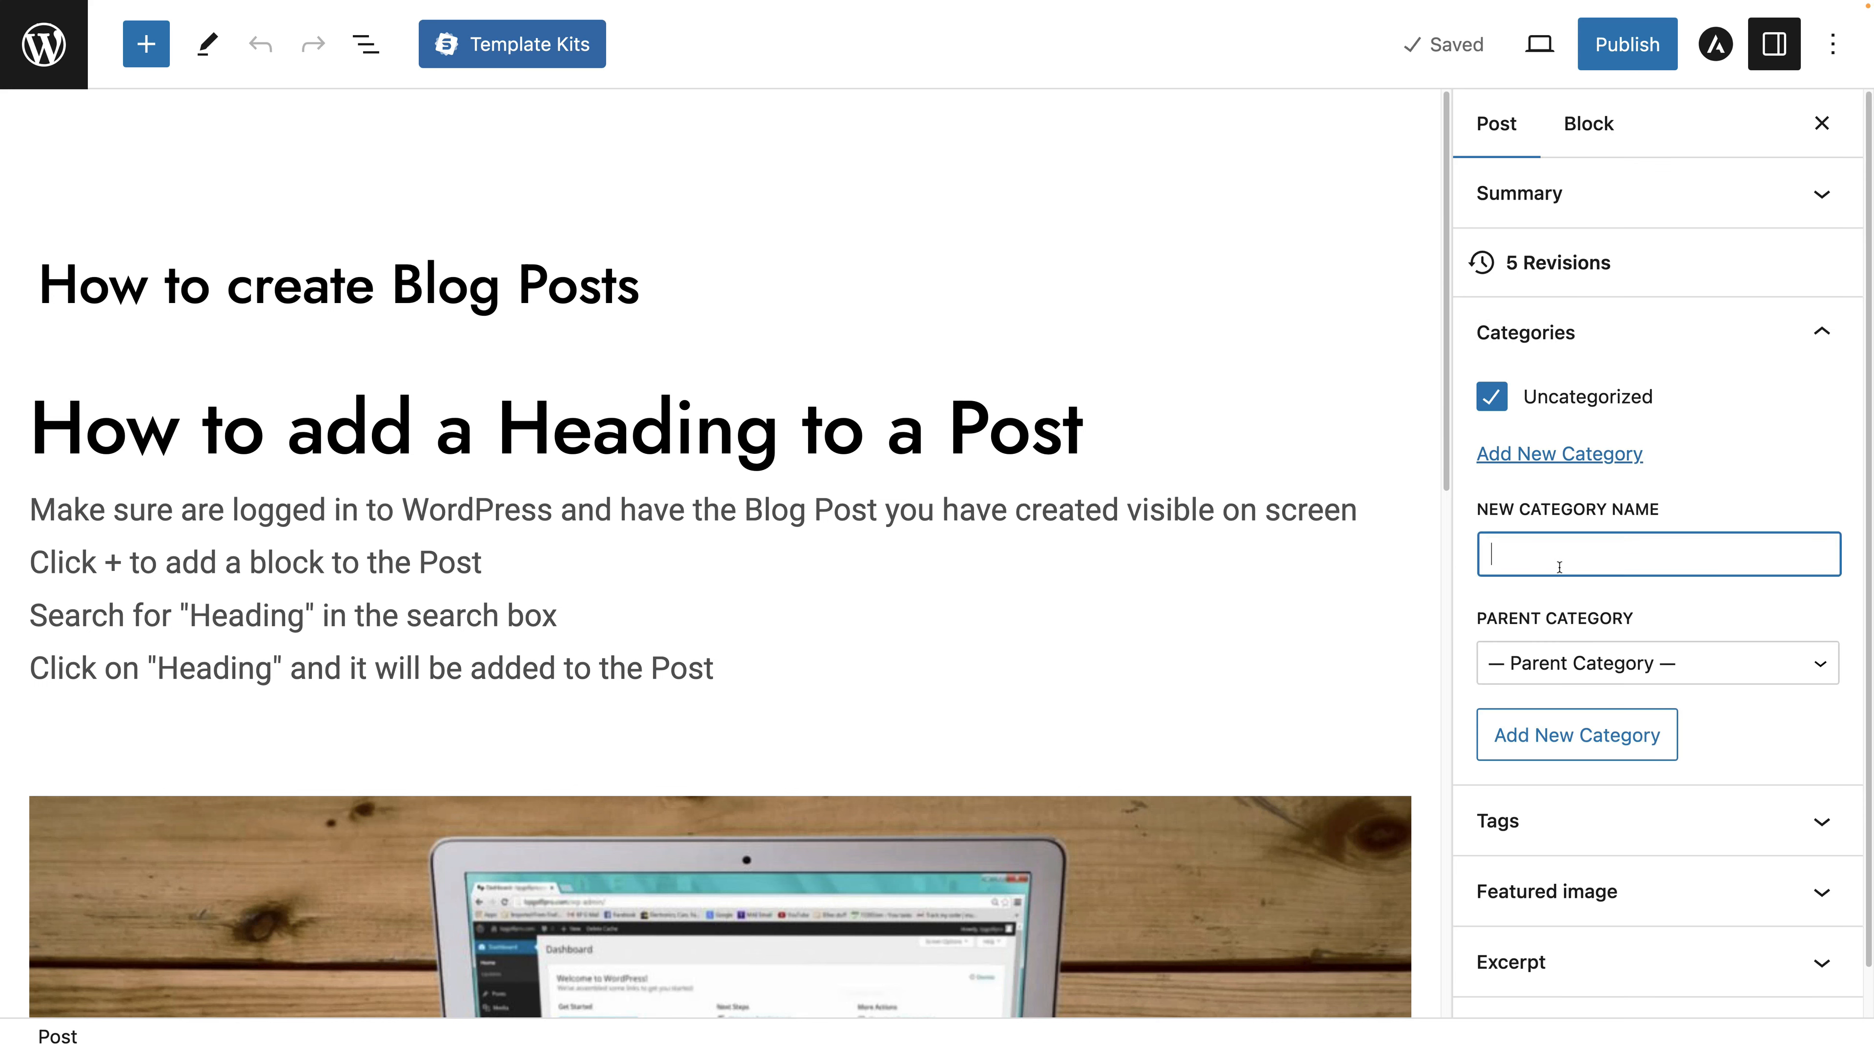
pyautogui.write('Blogging')
pyautogui.click(1586, 740)
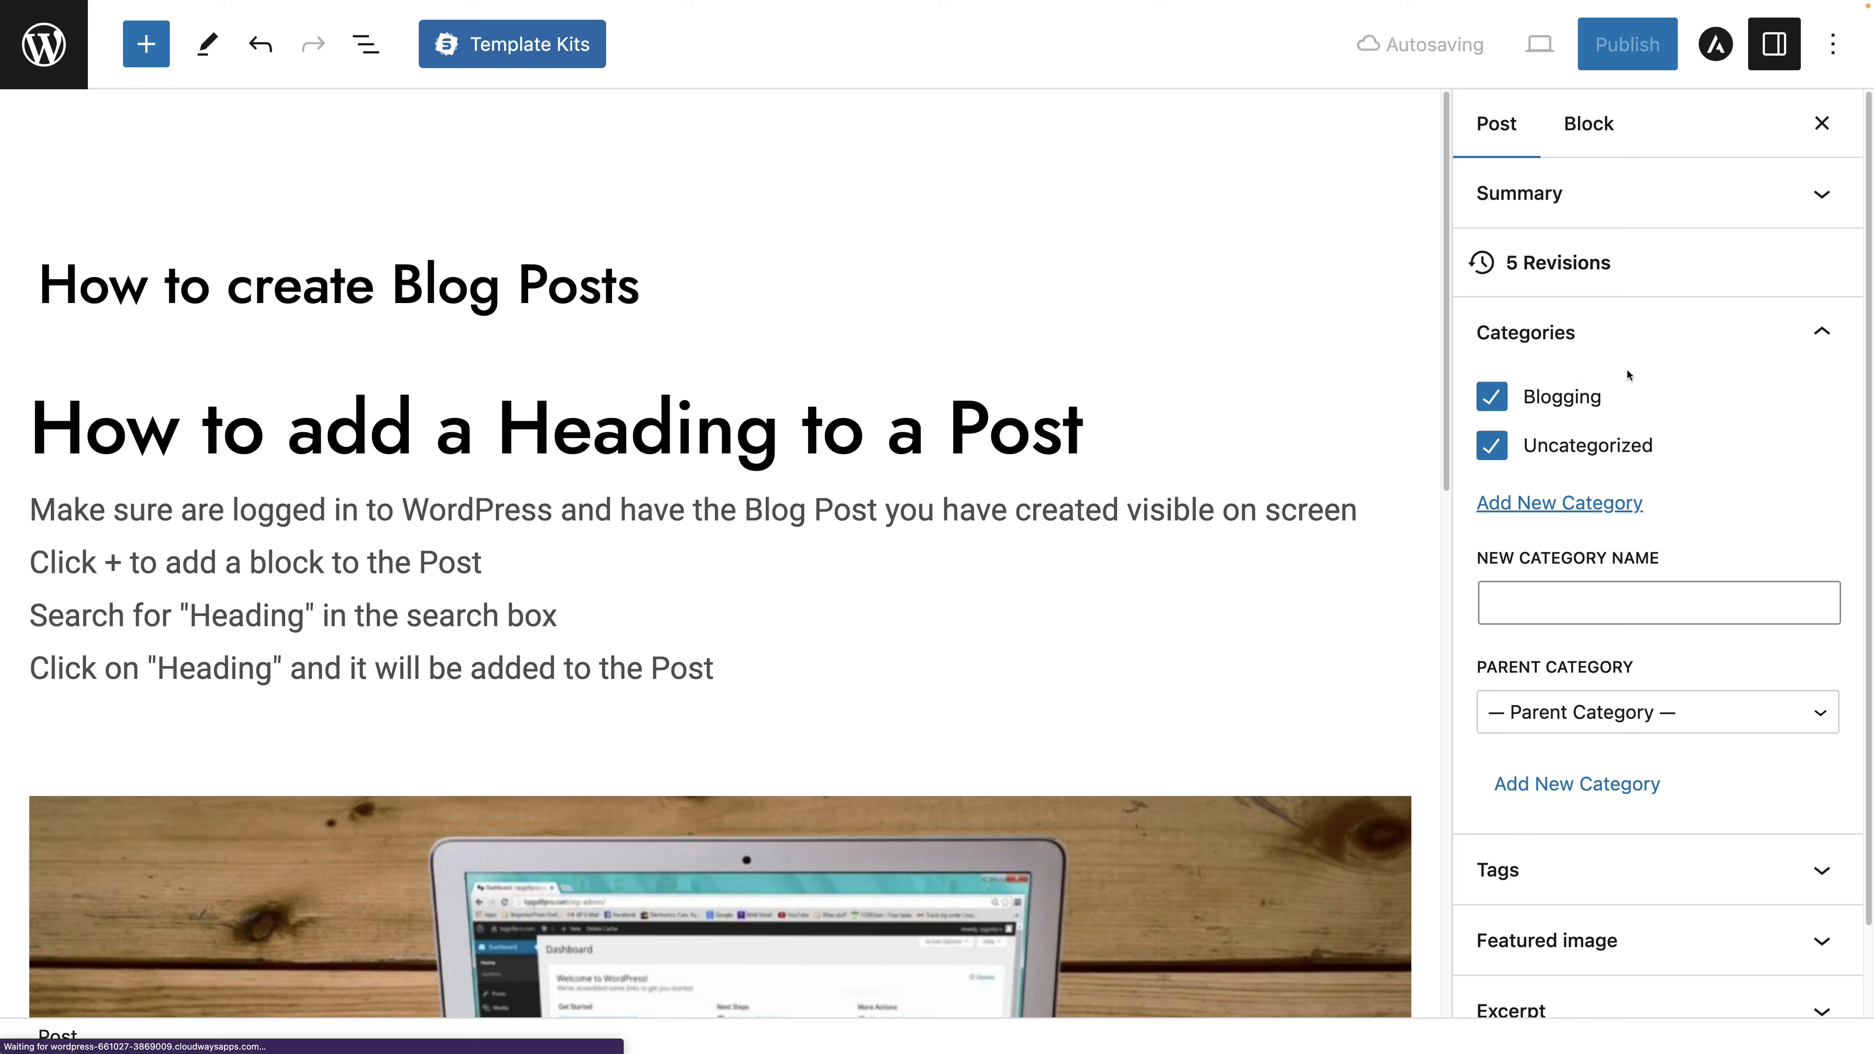
pyautogui.click(1611, 342)
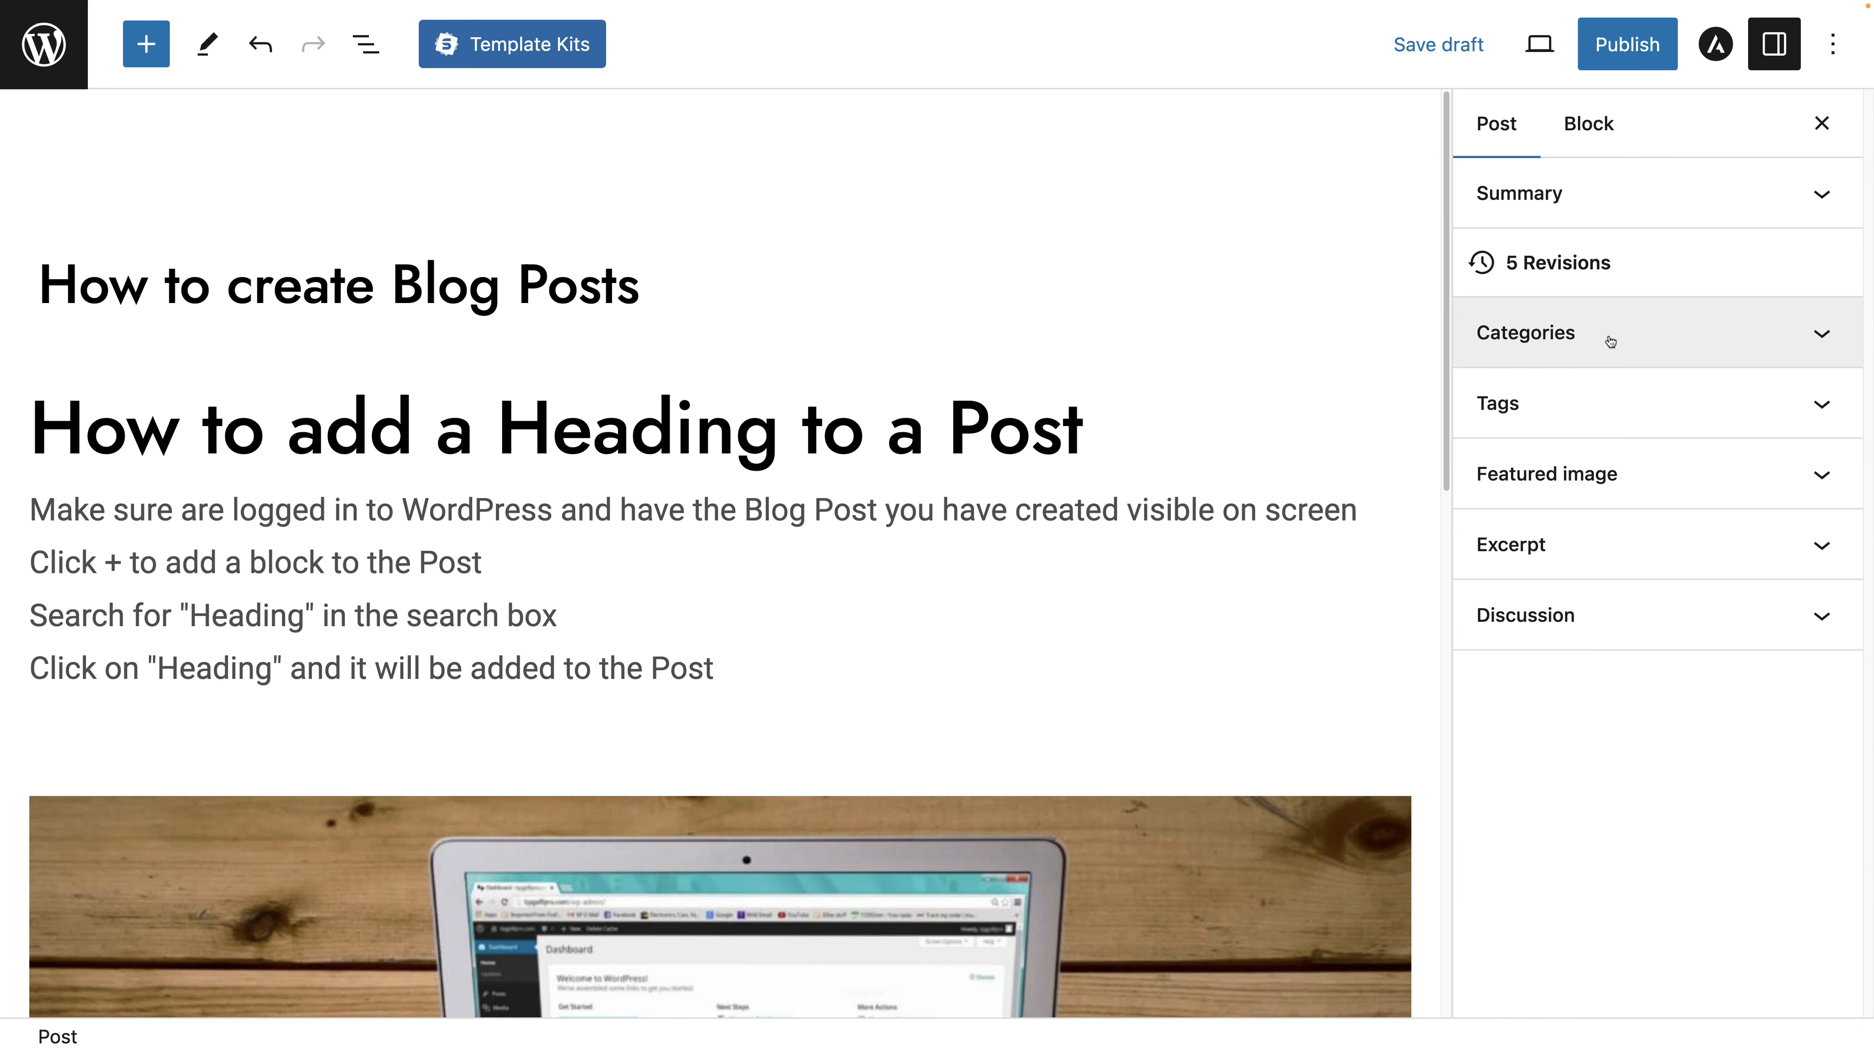
pyautogui.click(1464, 44)
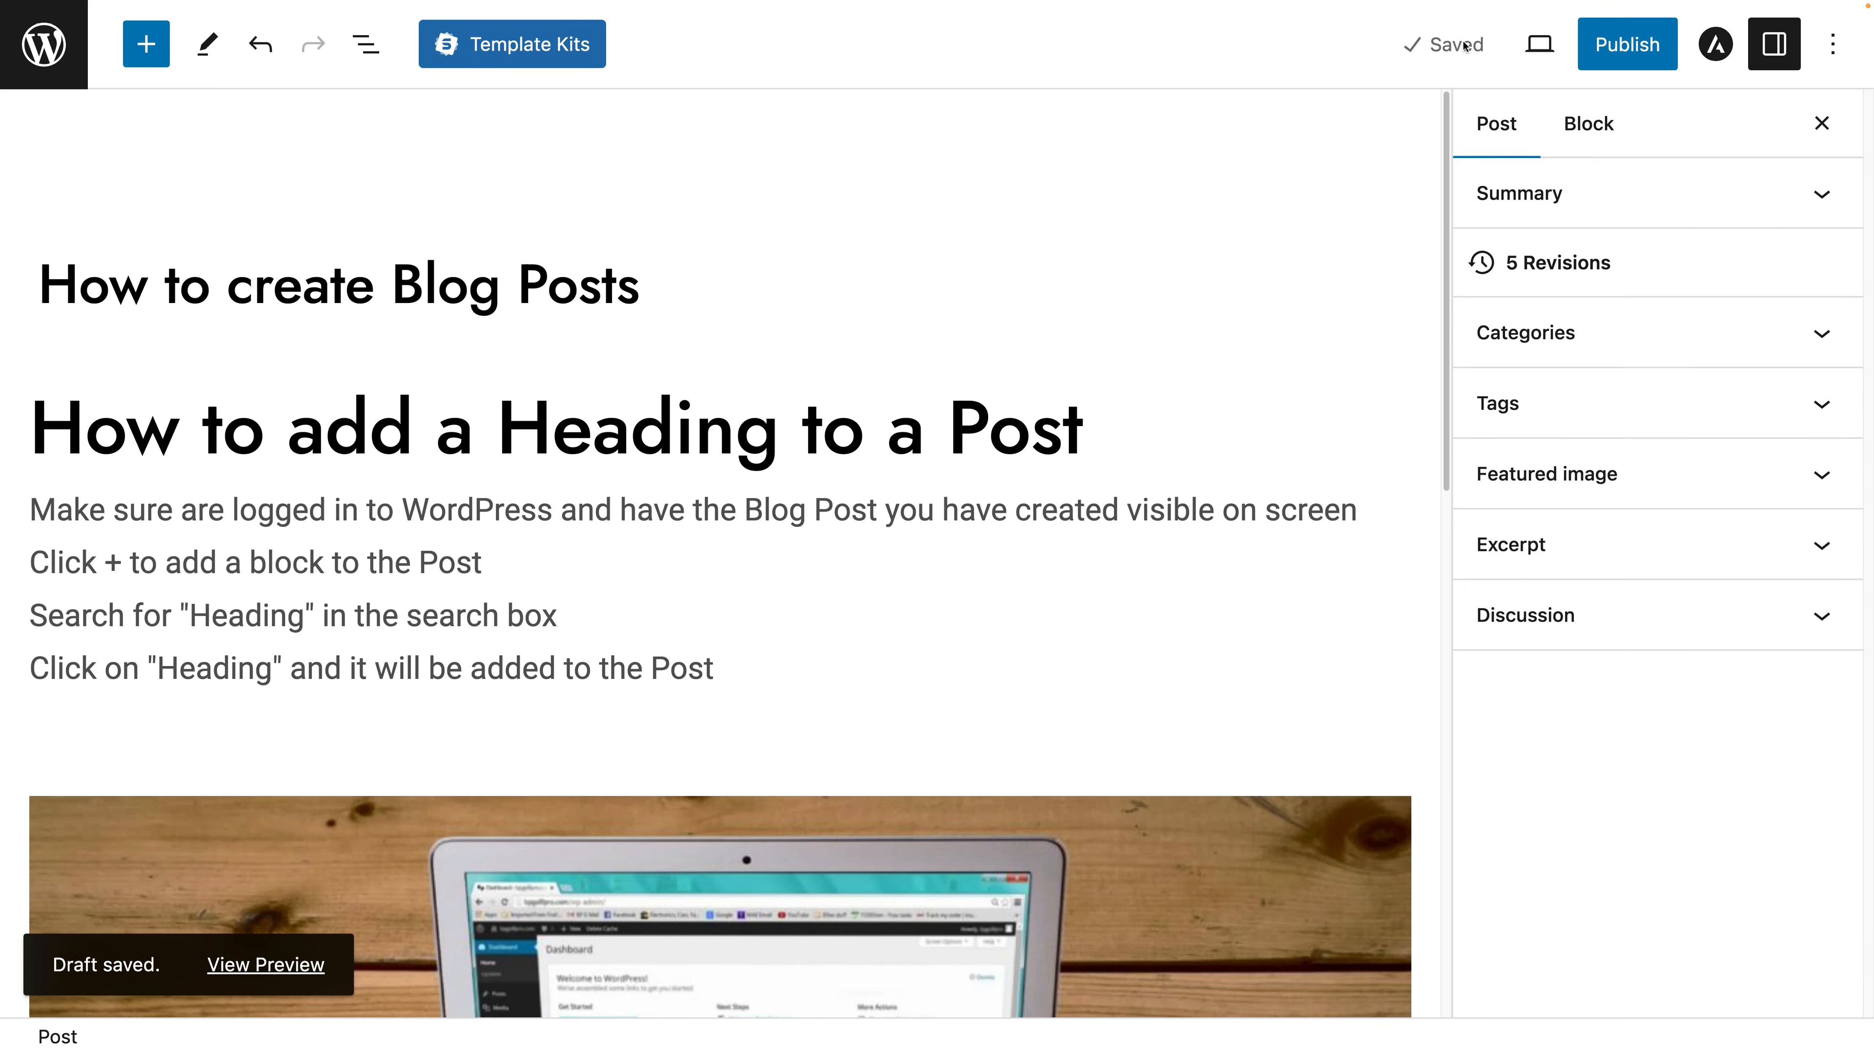
pyautogui.click(57, 46)
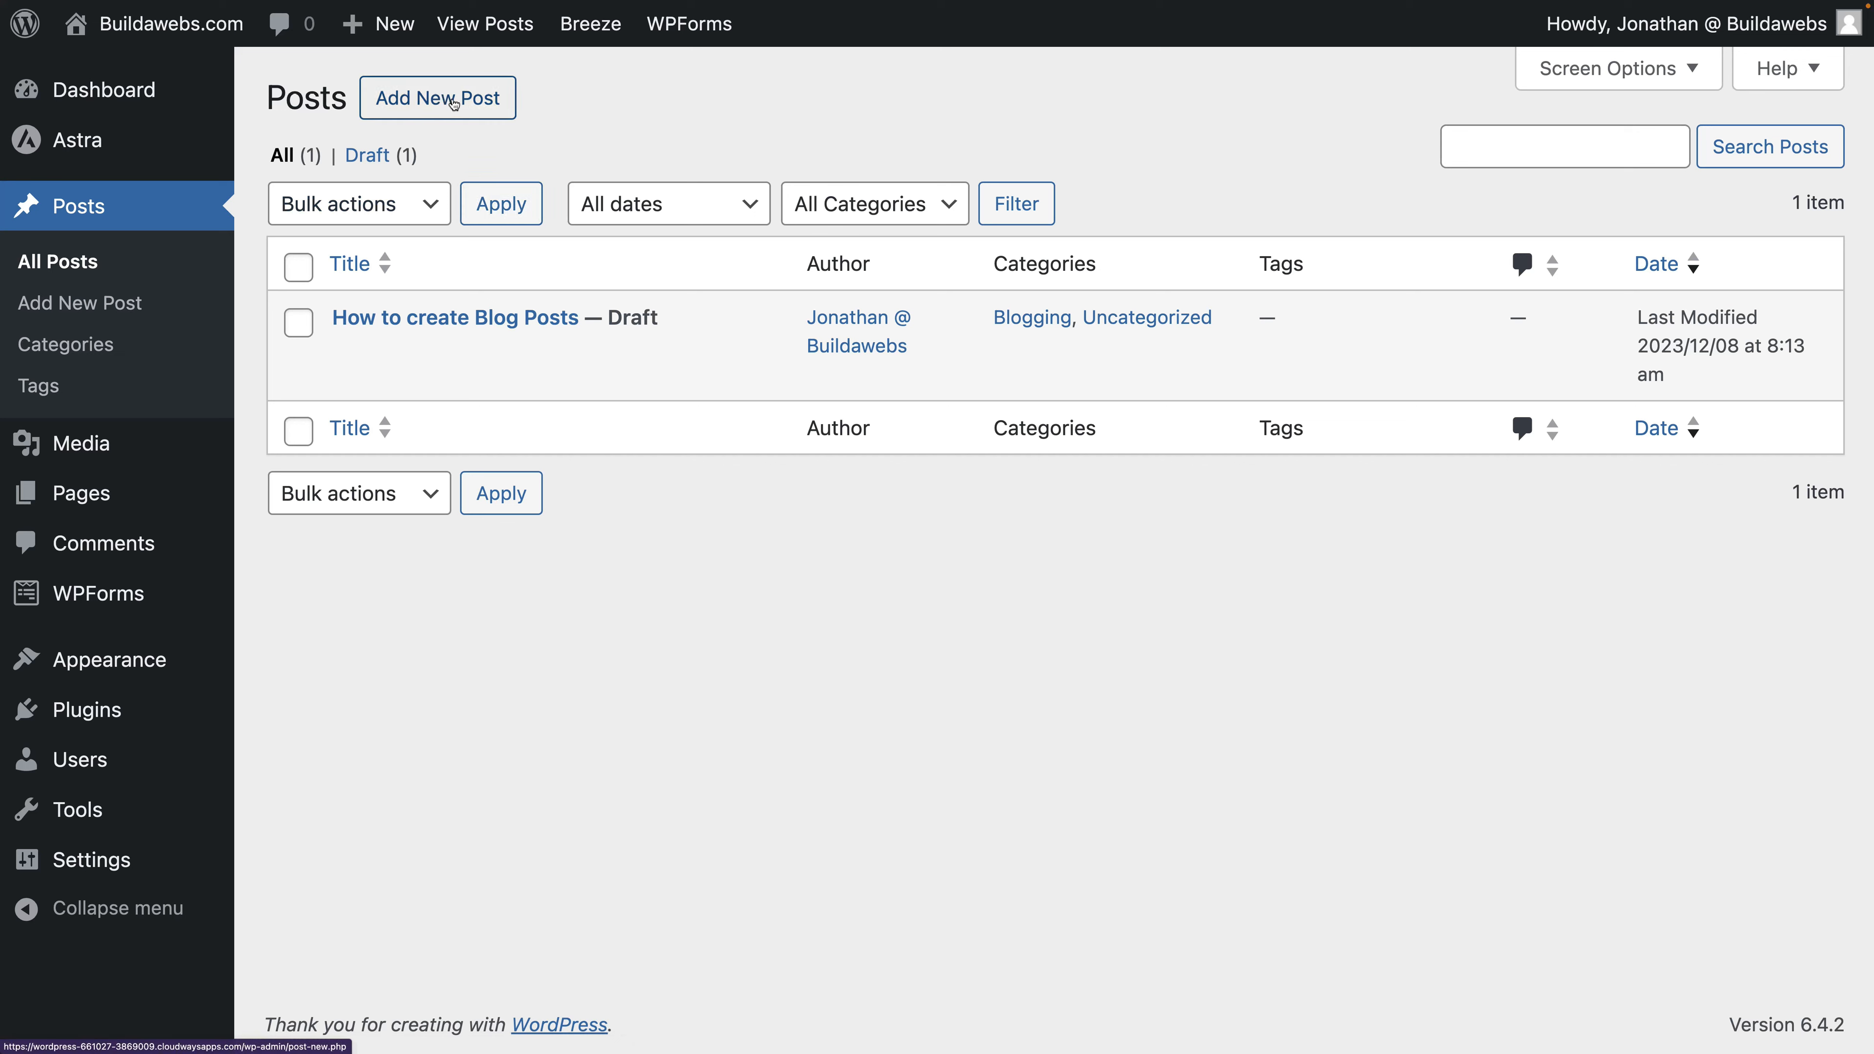
# Reopen the "How to create Blog Posts" draft for editing and show the post's tag settings
pyautogui.moveTo(358, 359)
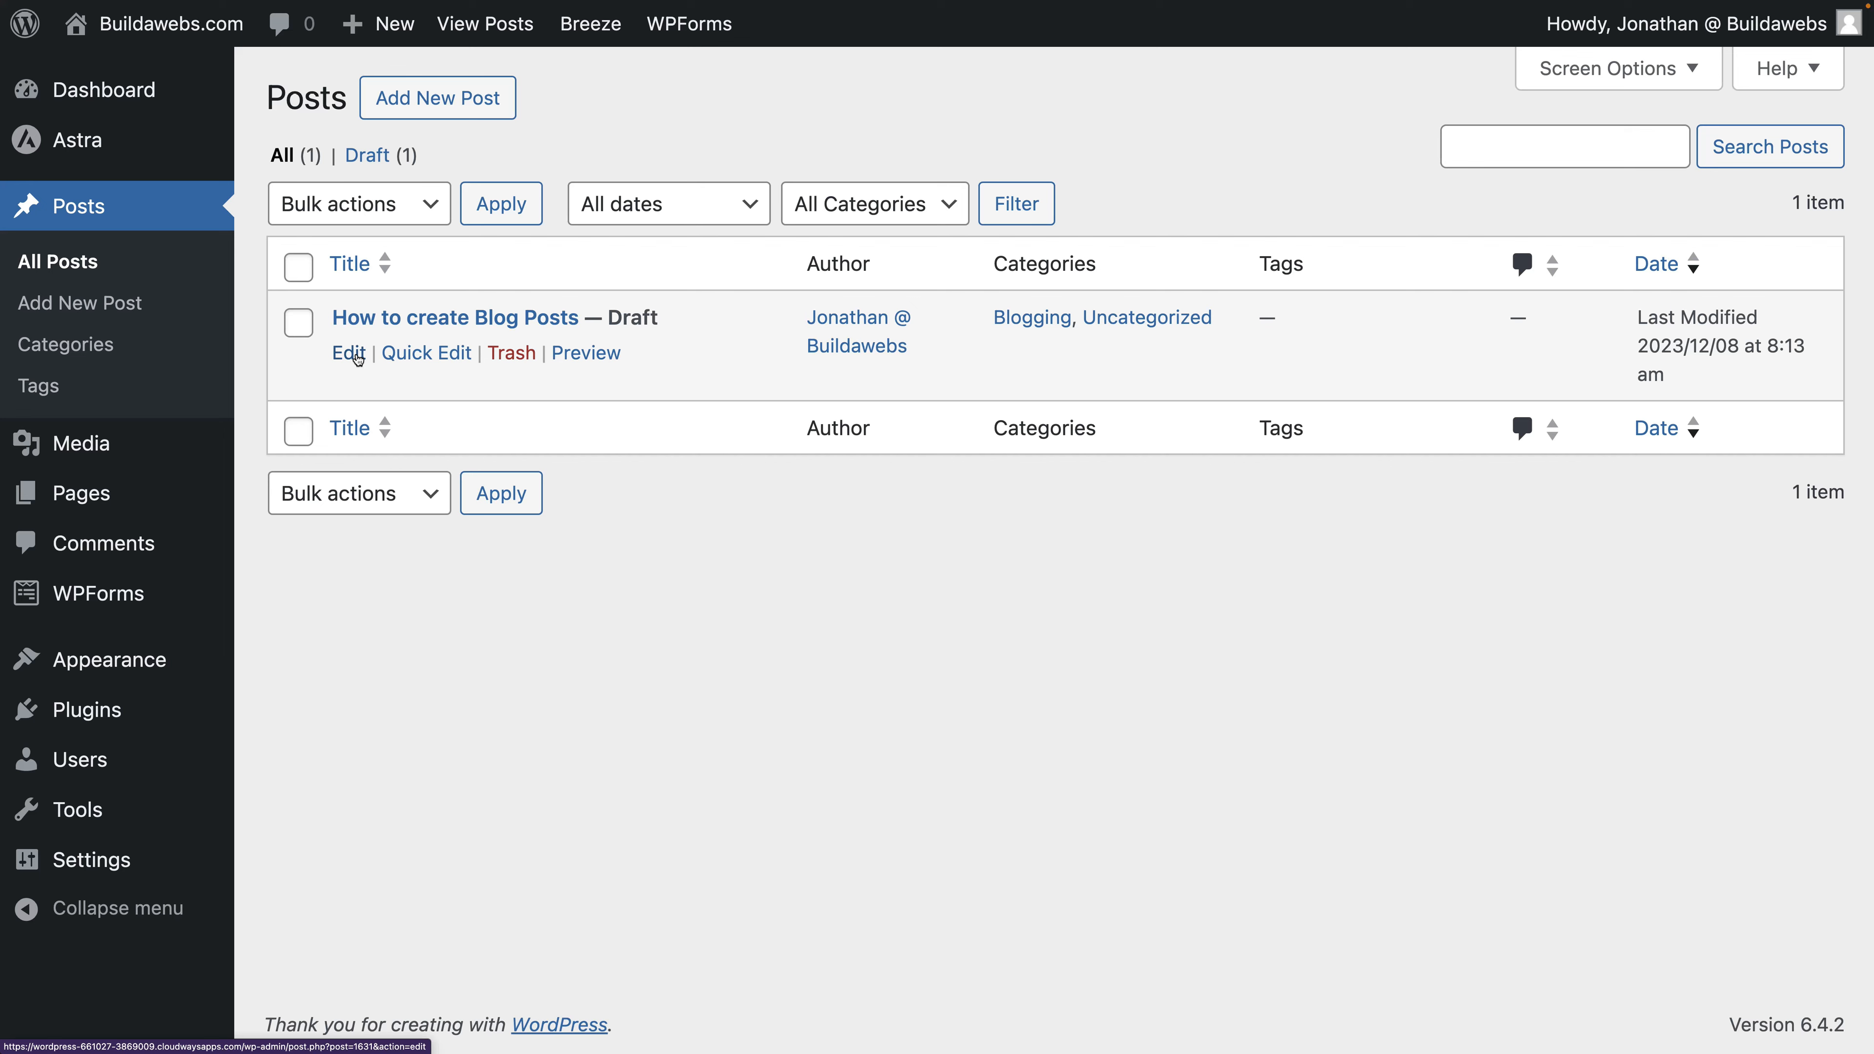
pyautogui.click(359, 357)
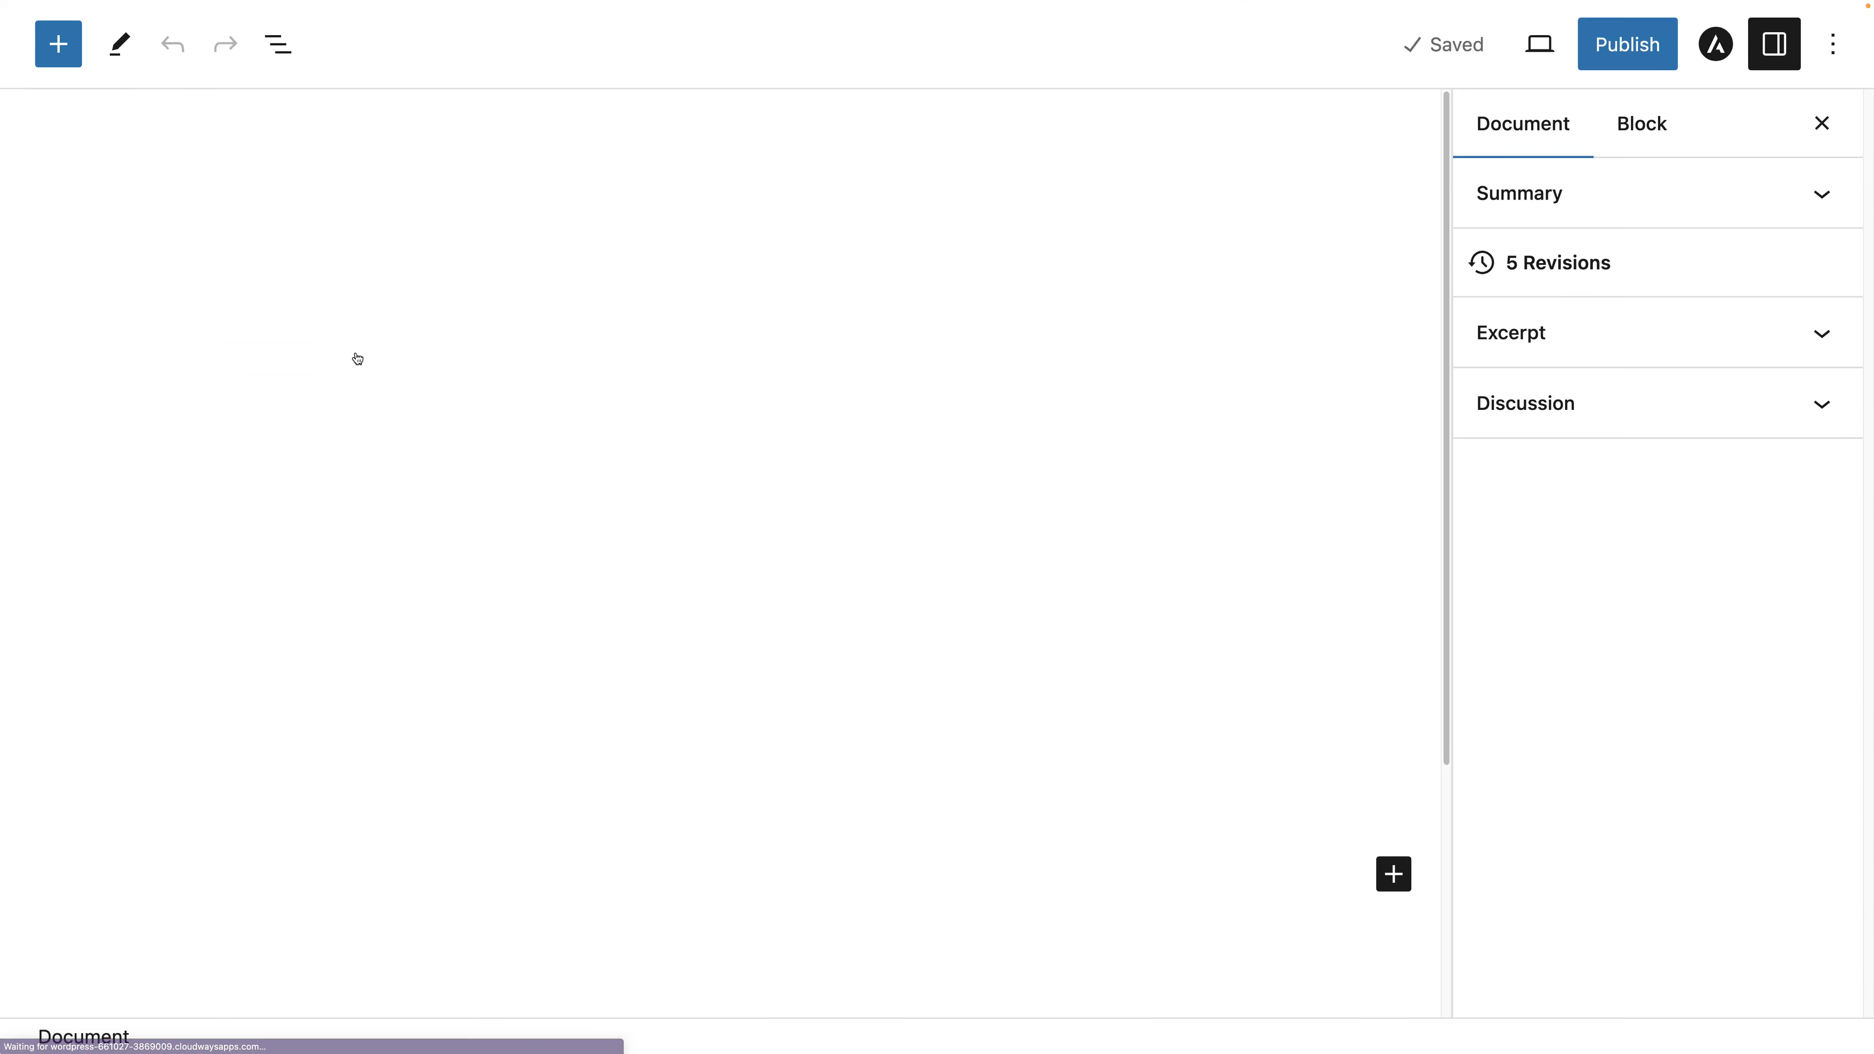
pyautogui.click(1774, 48)
pyautogui.click(1776, 52)
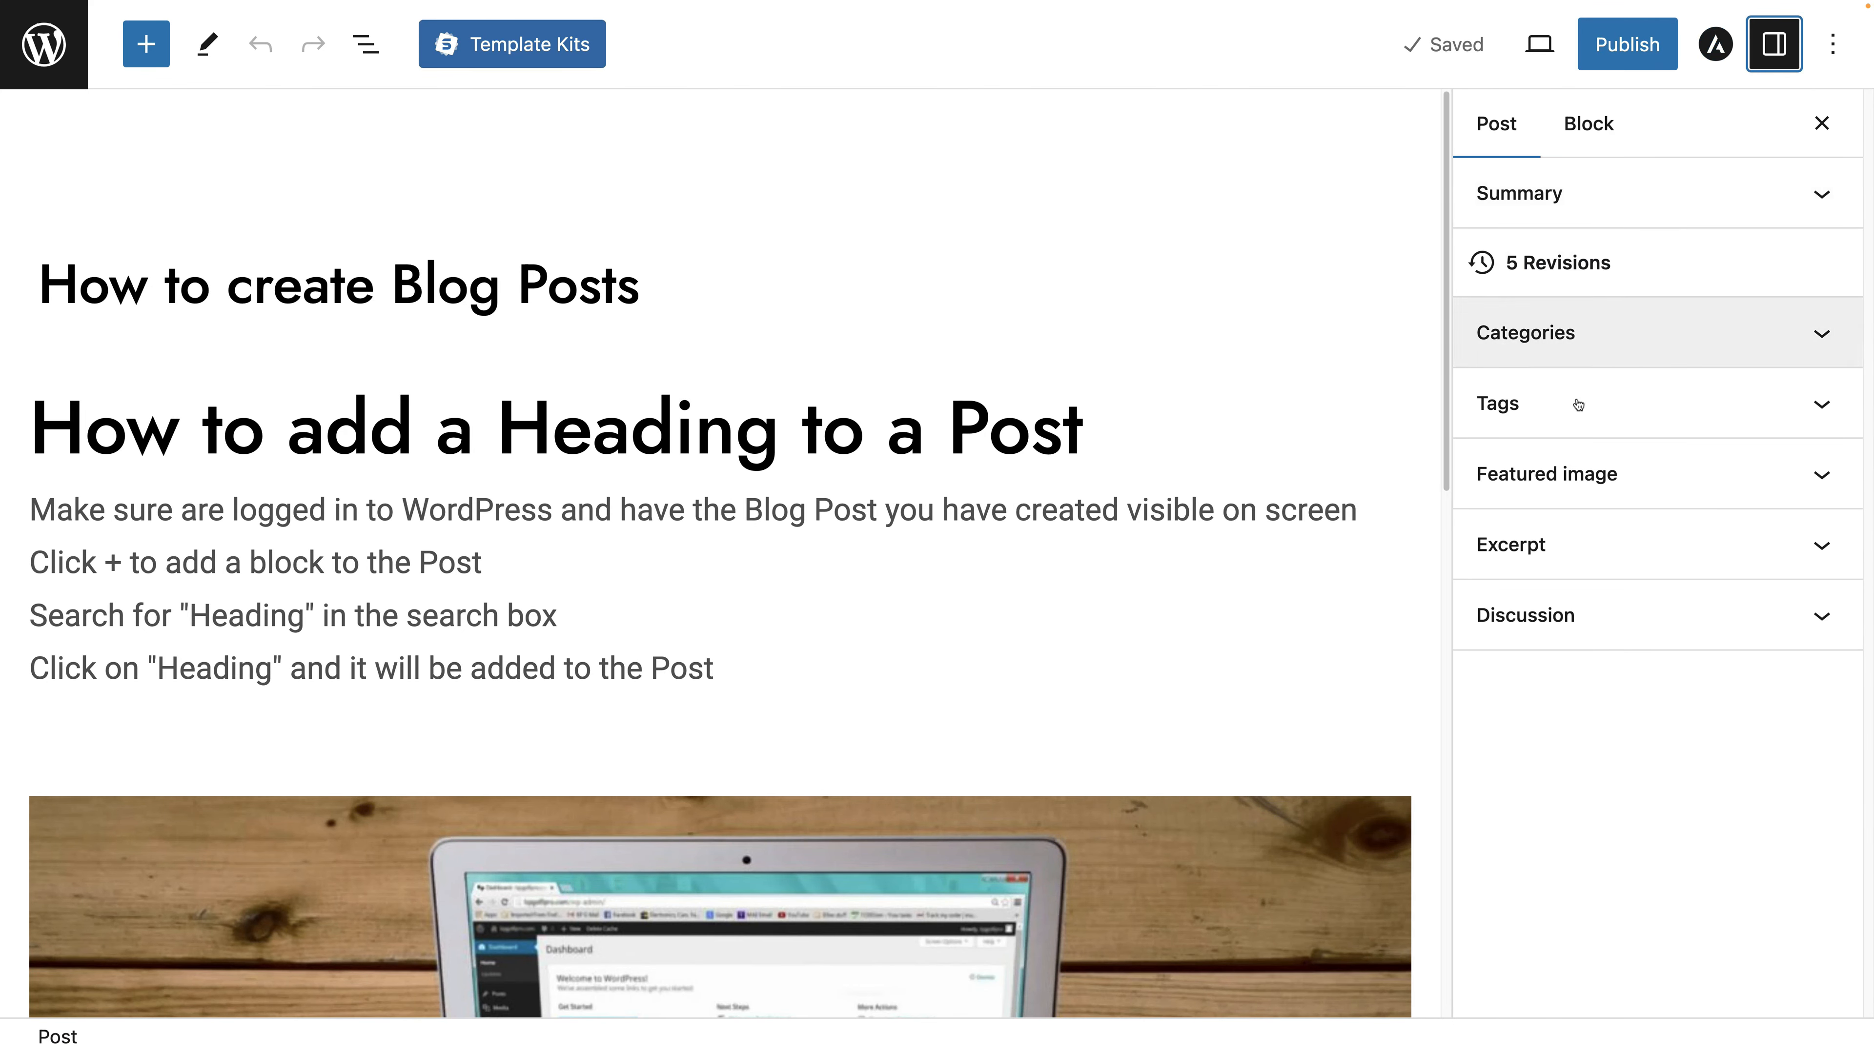
pyautogui.click(1558, 425)
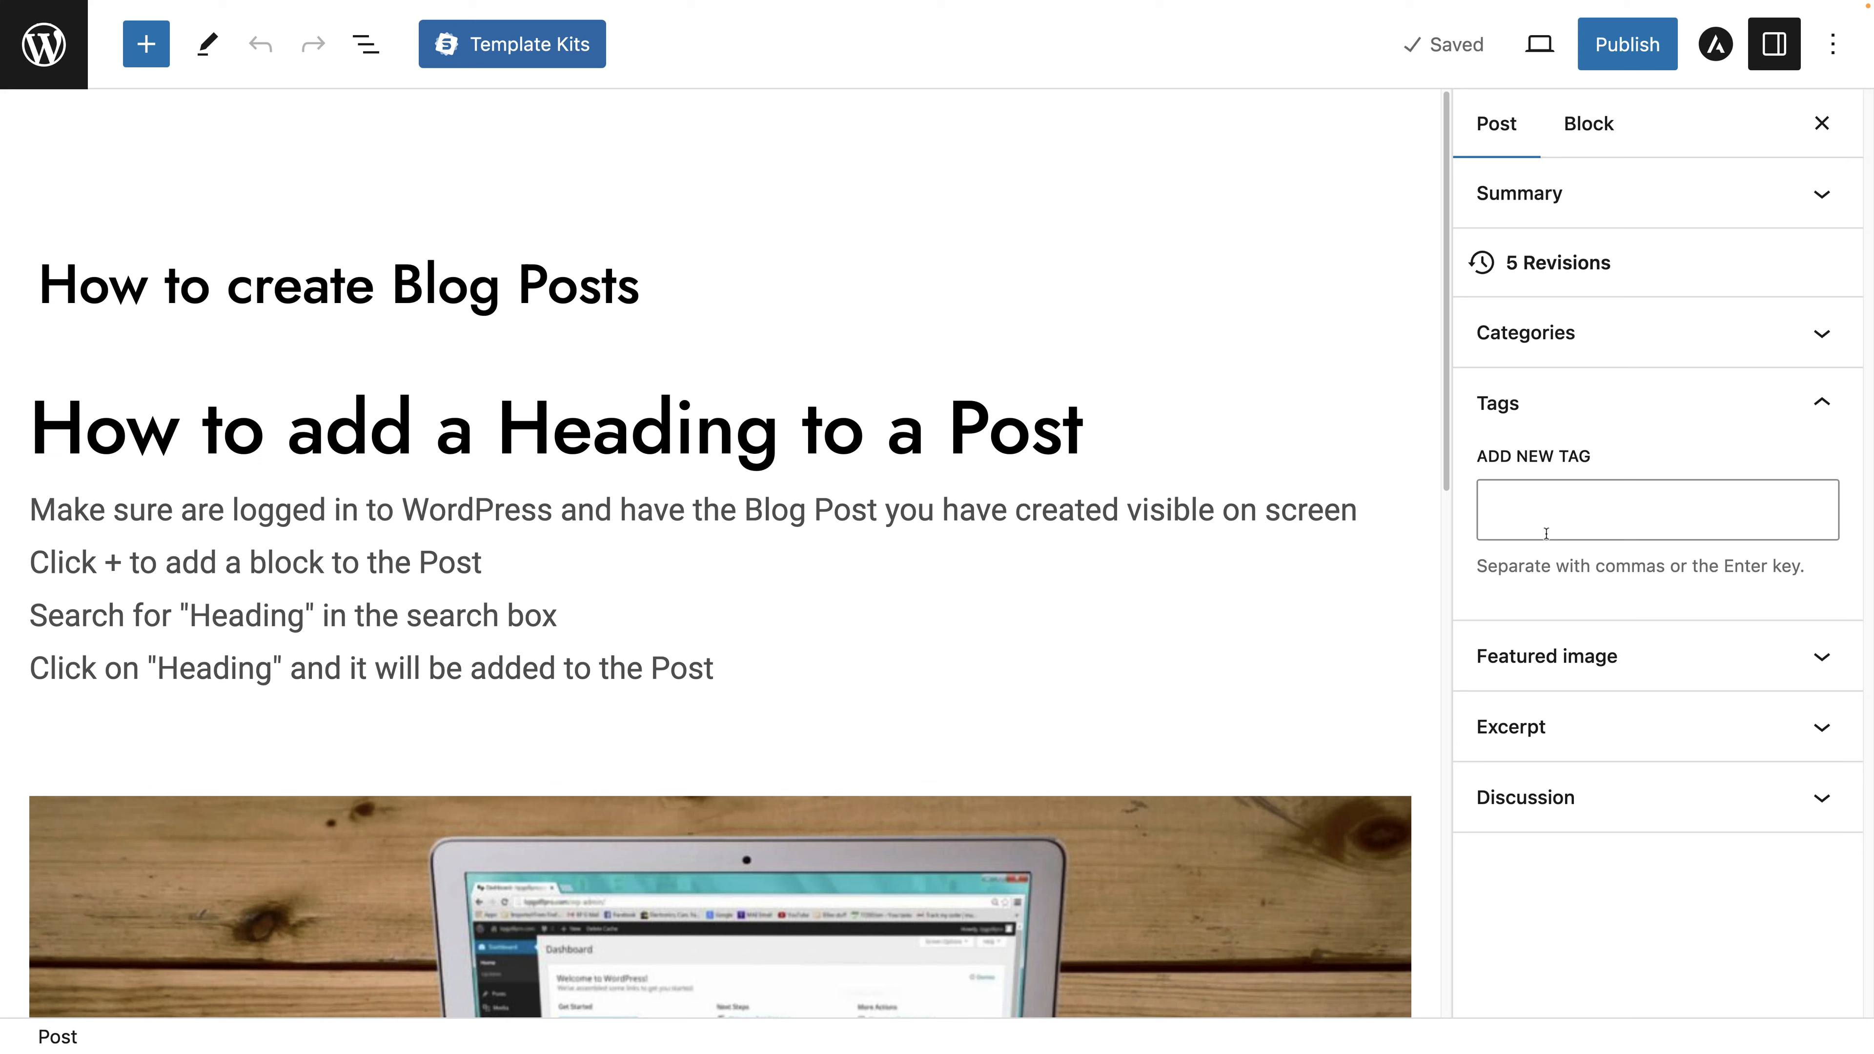
# Add the tags "Blog" and "Post" to the post, save the draft and return to the posts list
pyautogui.click(1543, 517)
pyautogui.write('Blog')
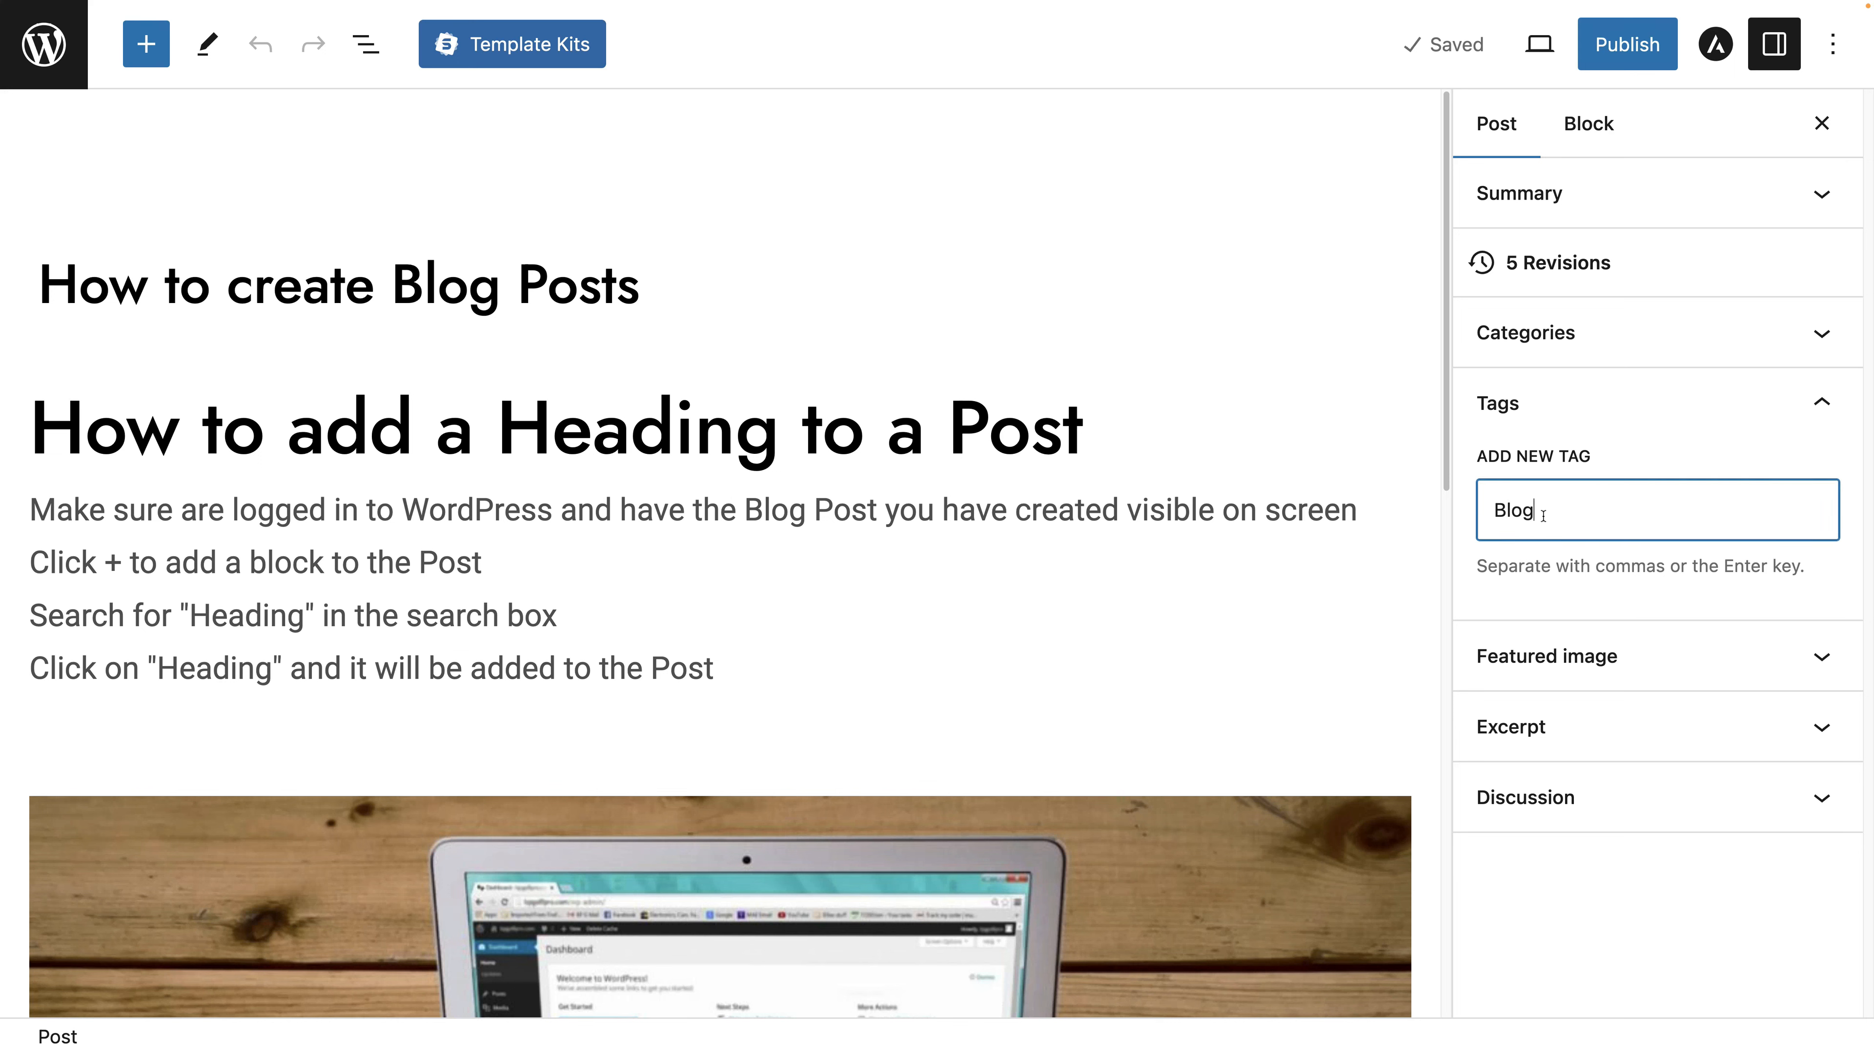
pyautogui.press('Return')
pyautogui.write('P')
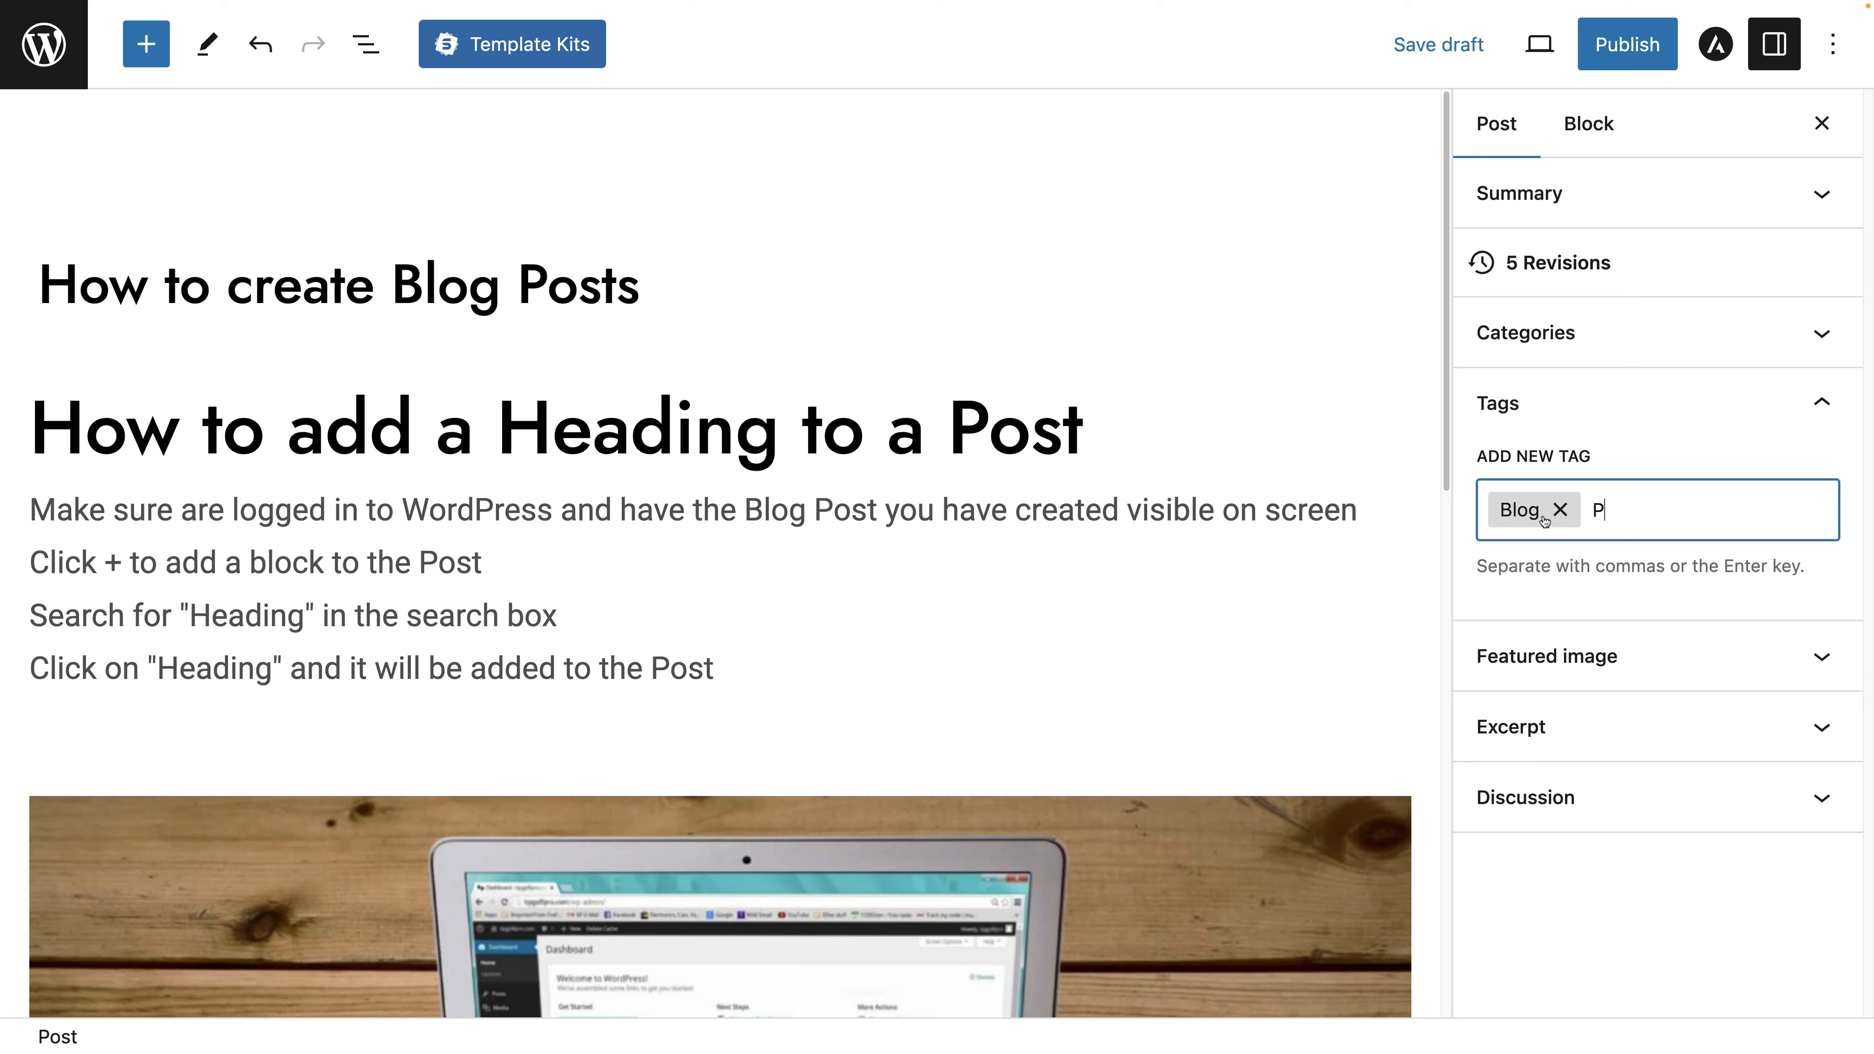
pyautogui.write('ost')
pyautogui.press('Return')
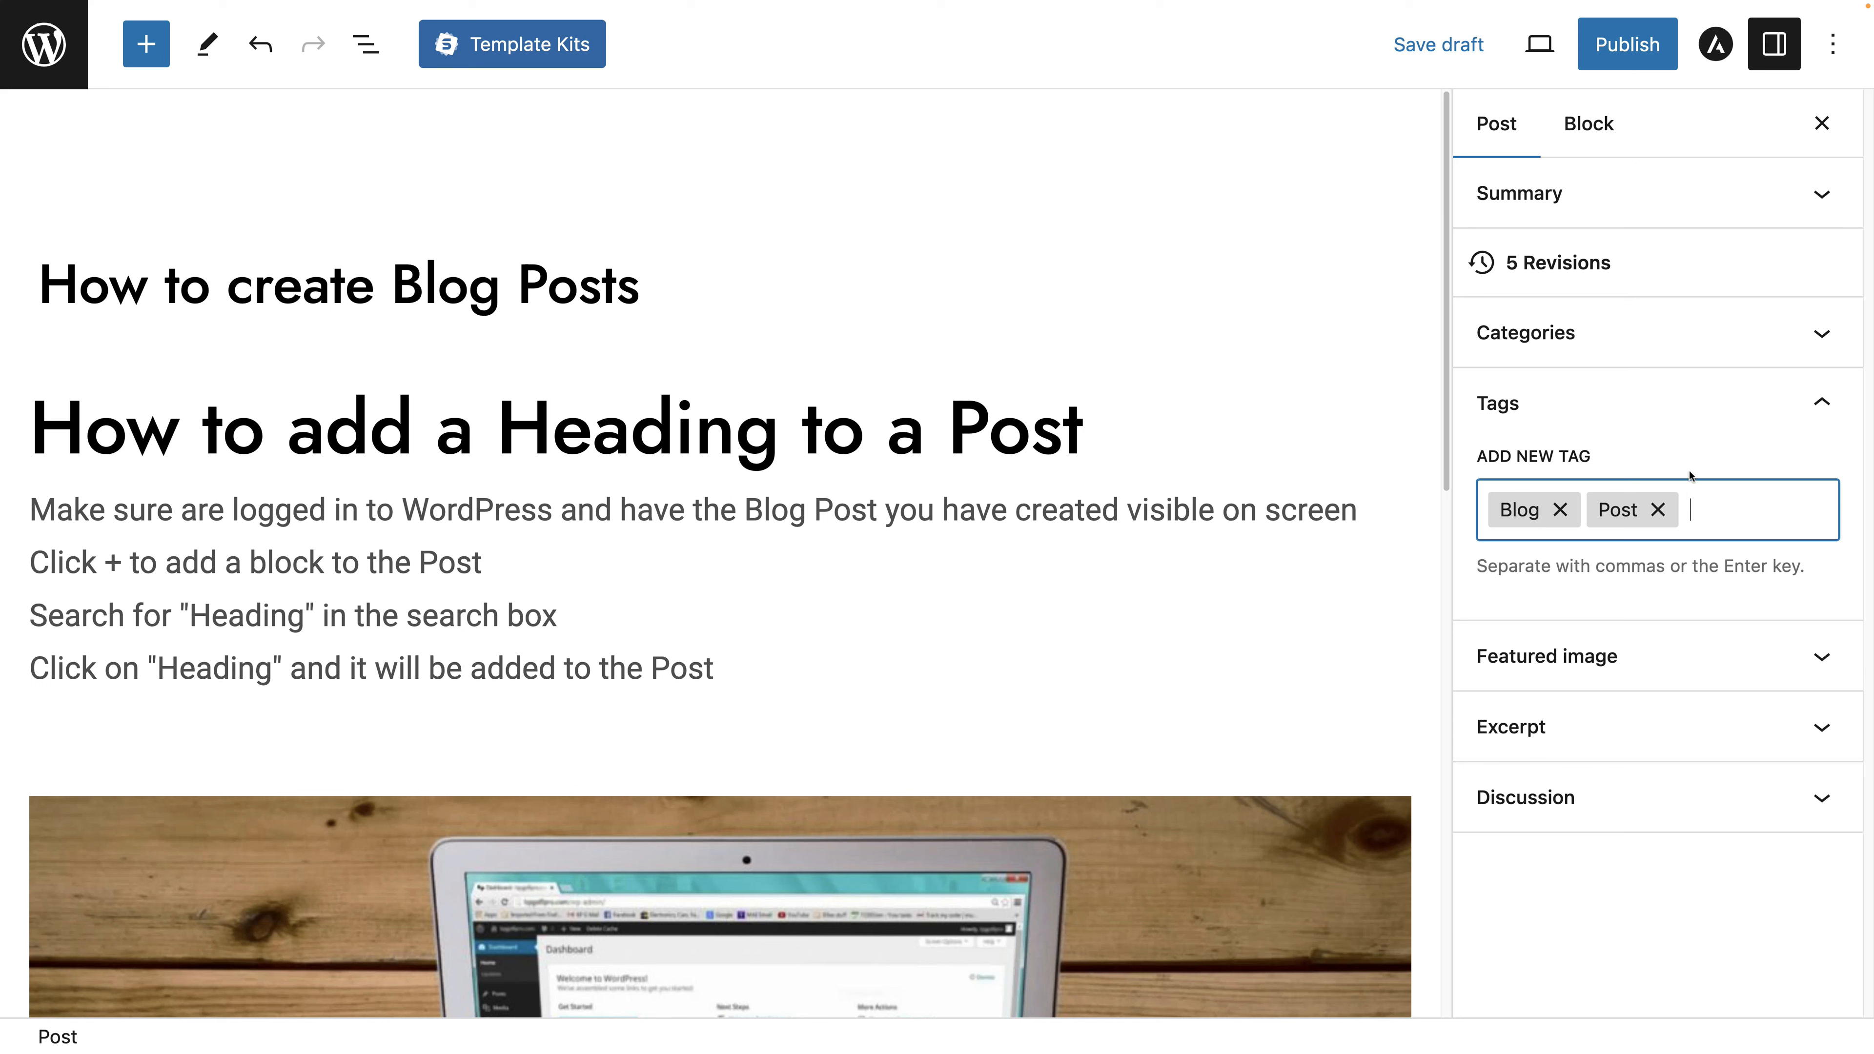
pyautogui.click(1588, 403)
pyautogui.click(1586, 402)
pyautogui.click(1582, 401)
pyautogui.click(1465, 46)
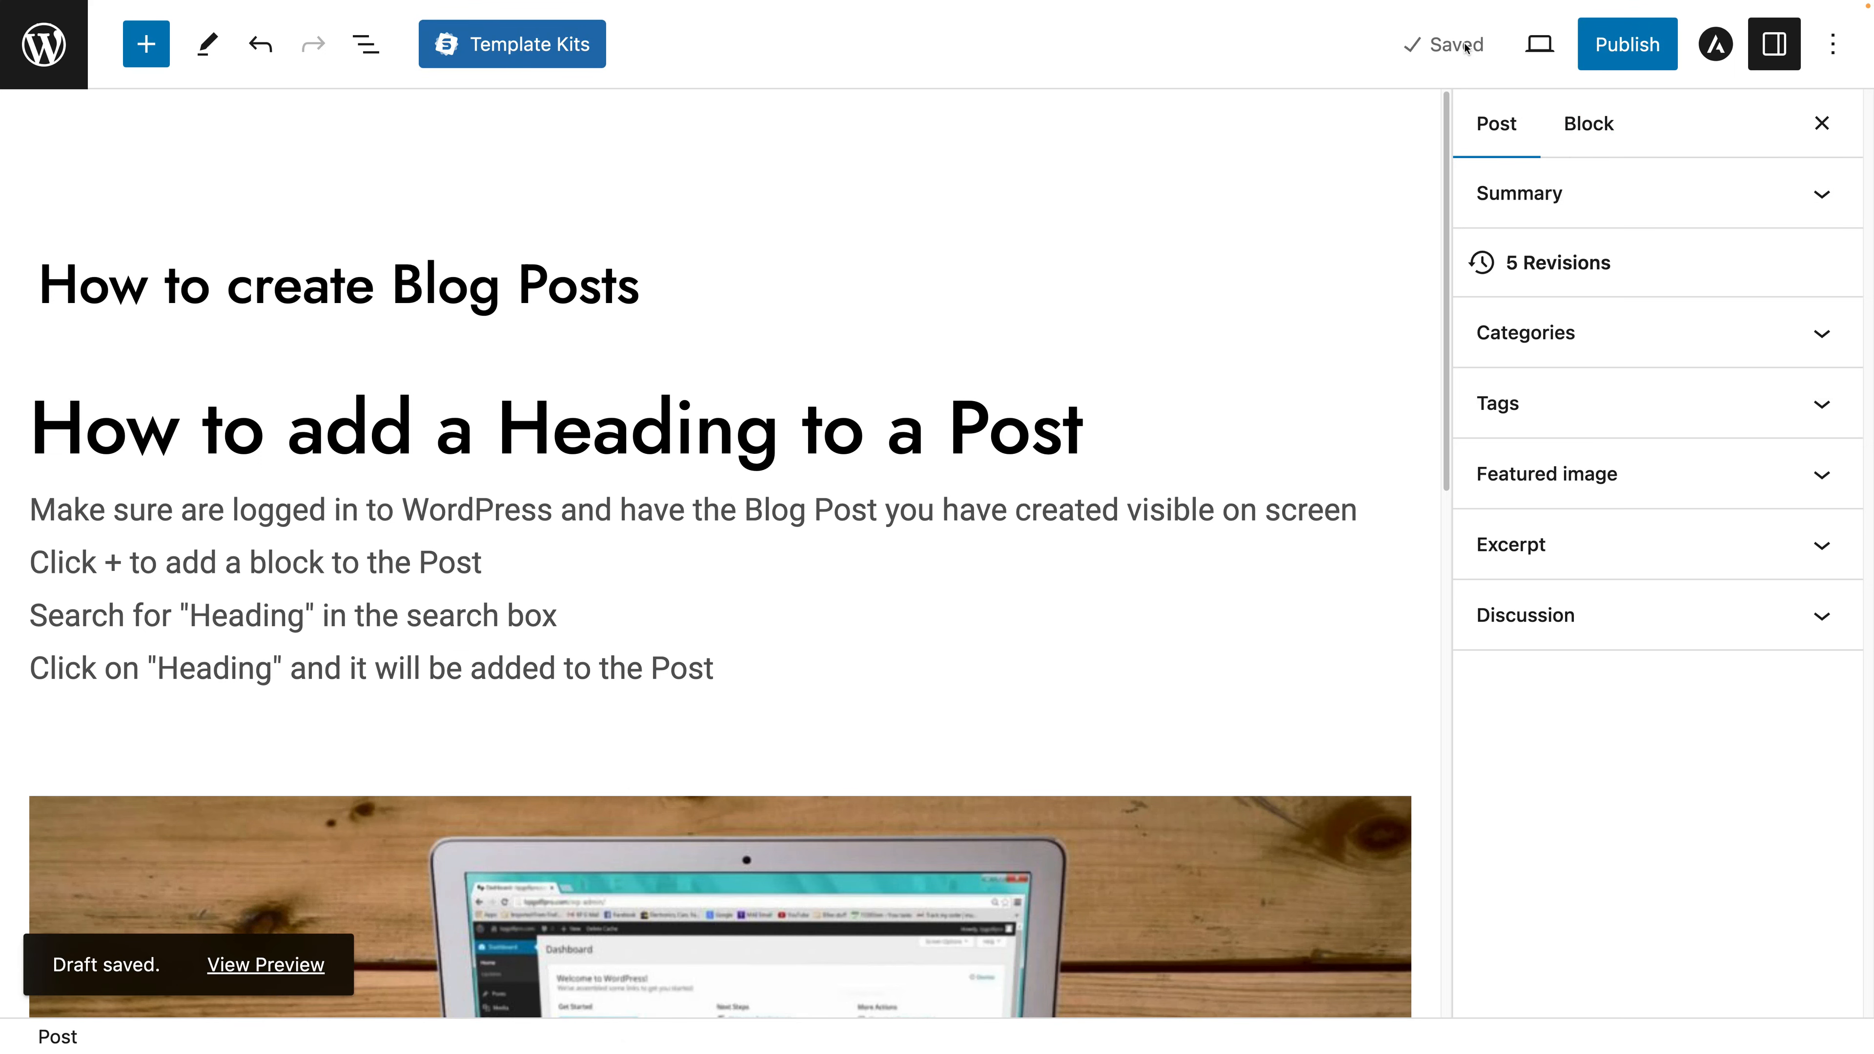
pyautogui.click(49, 59)
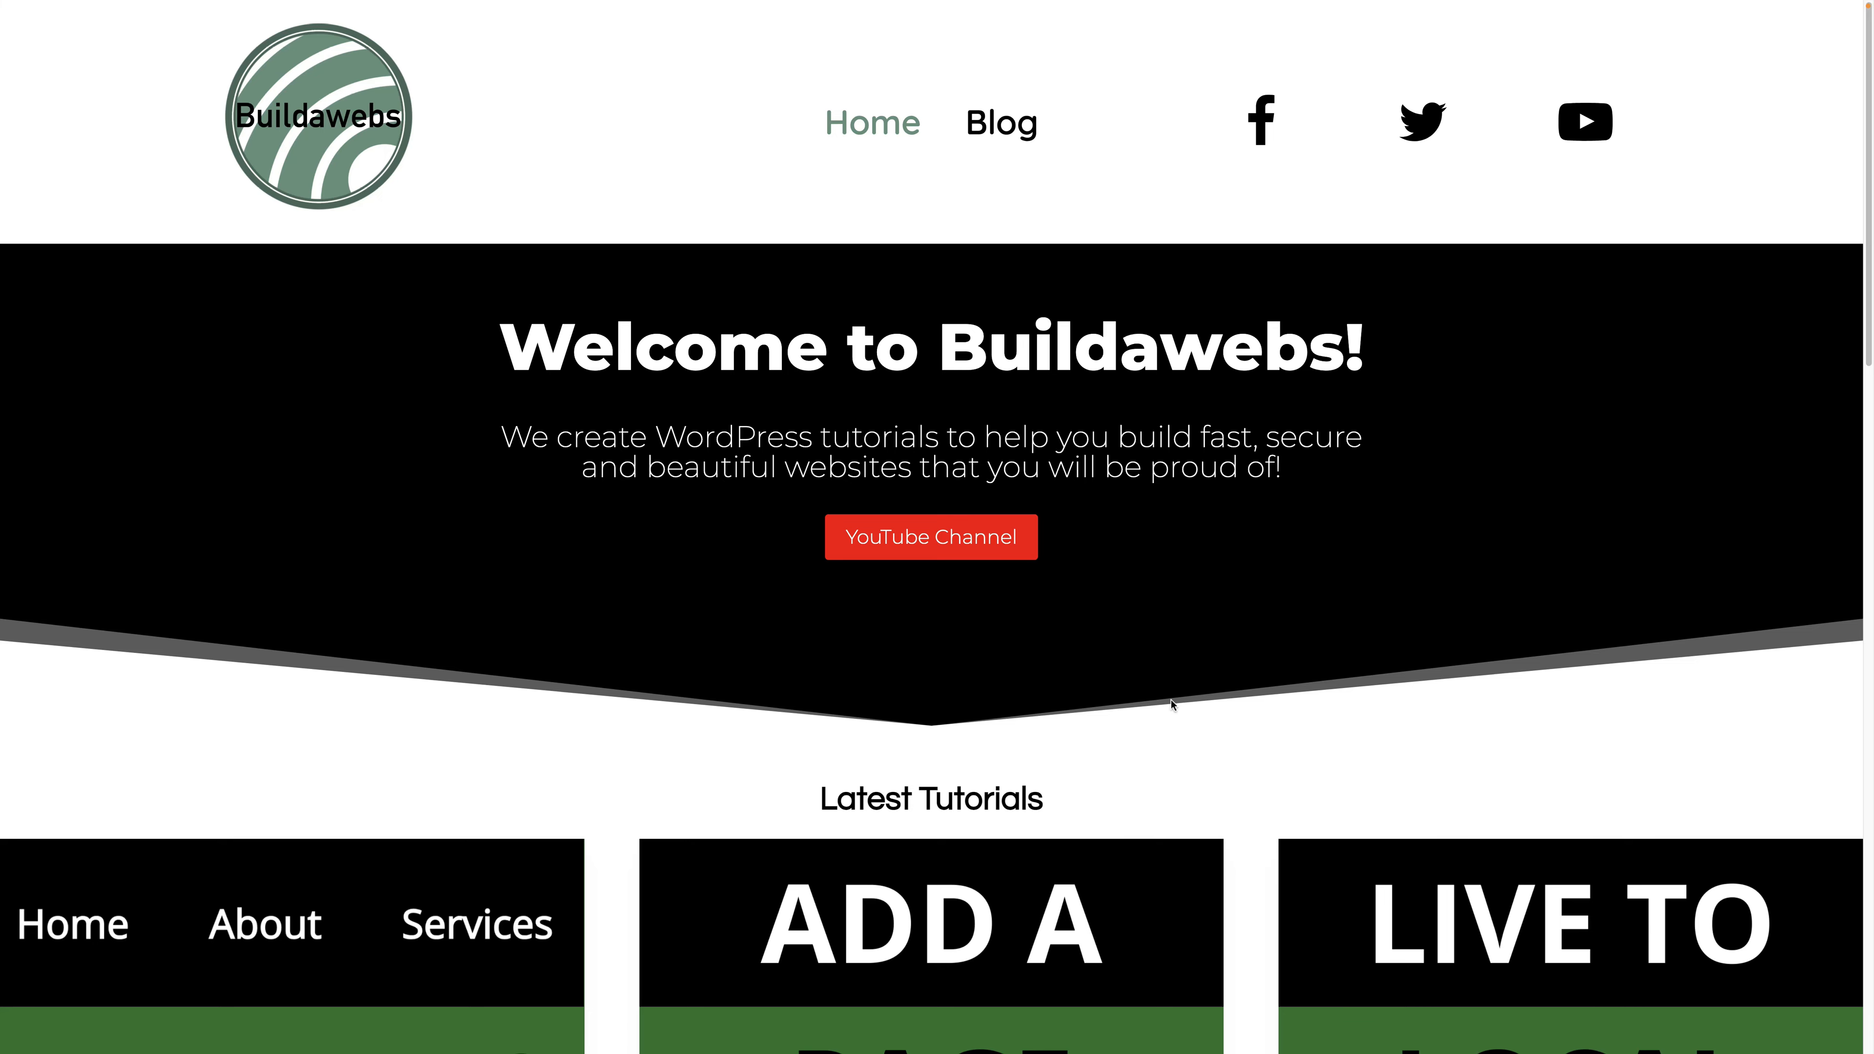
# Look over the Latest Tutorials thumbnails on the Buildawebs home page and open the "How To Add A Page In WordPress" tutorial
pyautogui.scroll(-3, 1172, 705)
pyautogui.scroll(2, 1182, 661)
pyautogui.scroll(-2, 1183, 701)
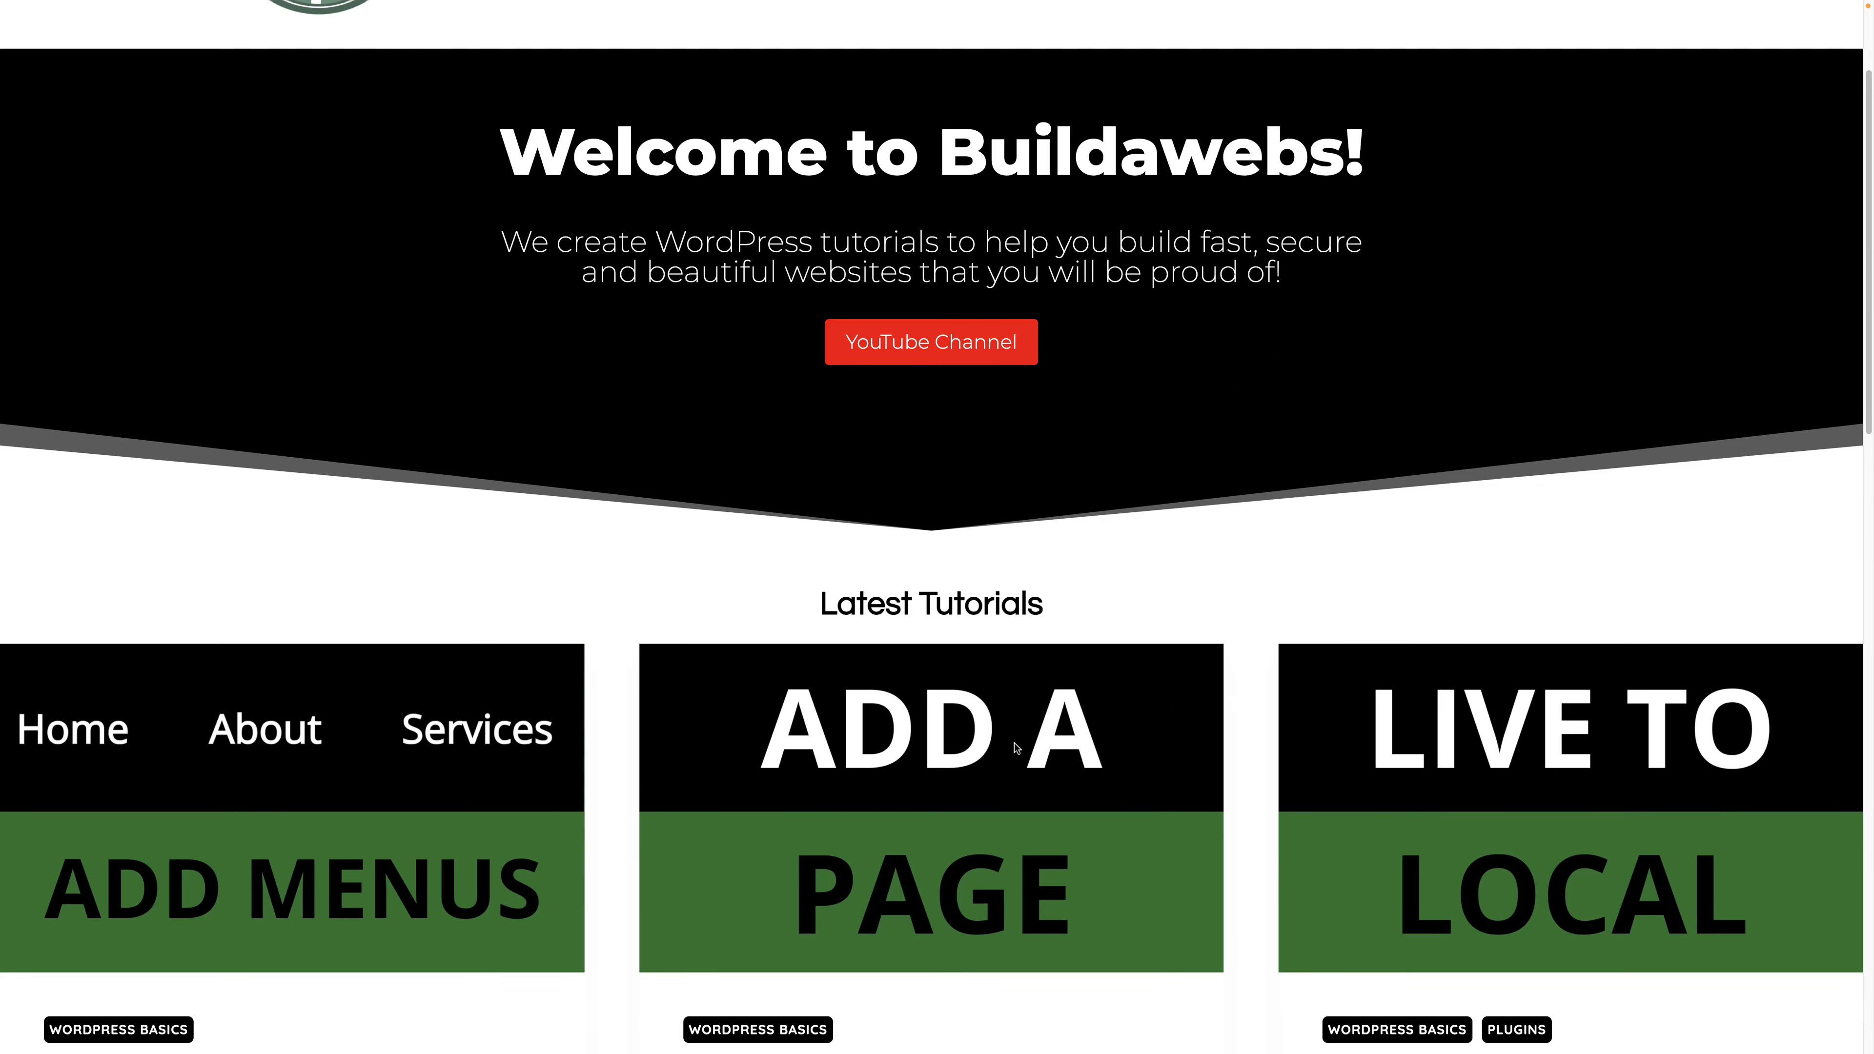
pyautogui.scroll(-1, 955, 886)
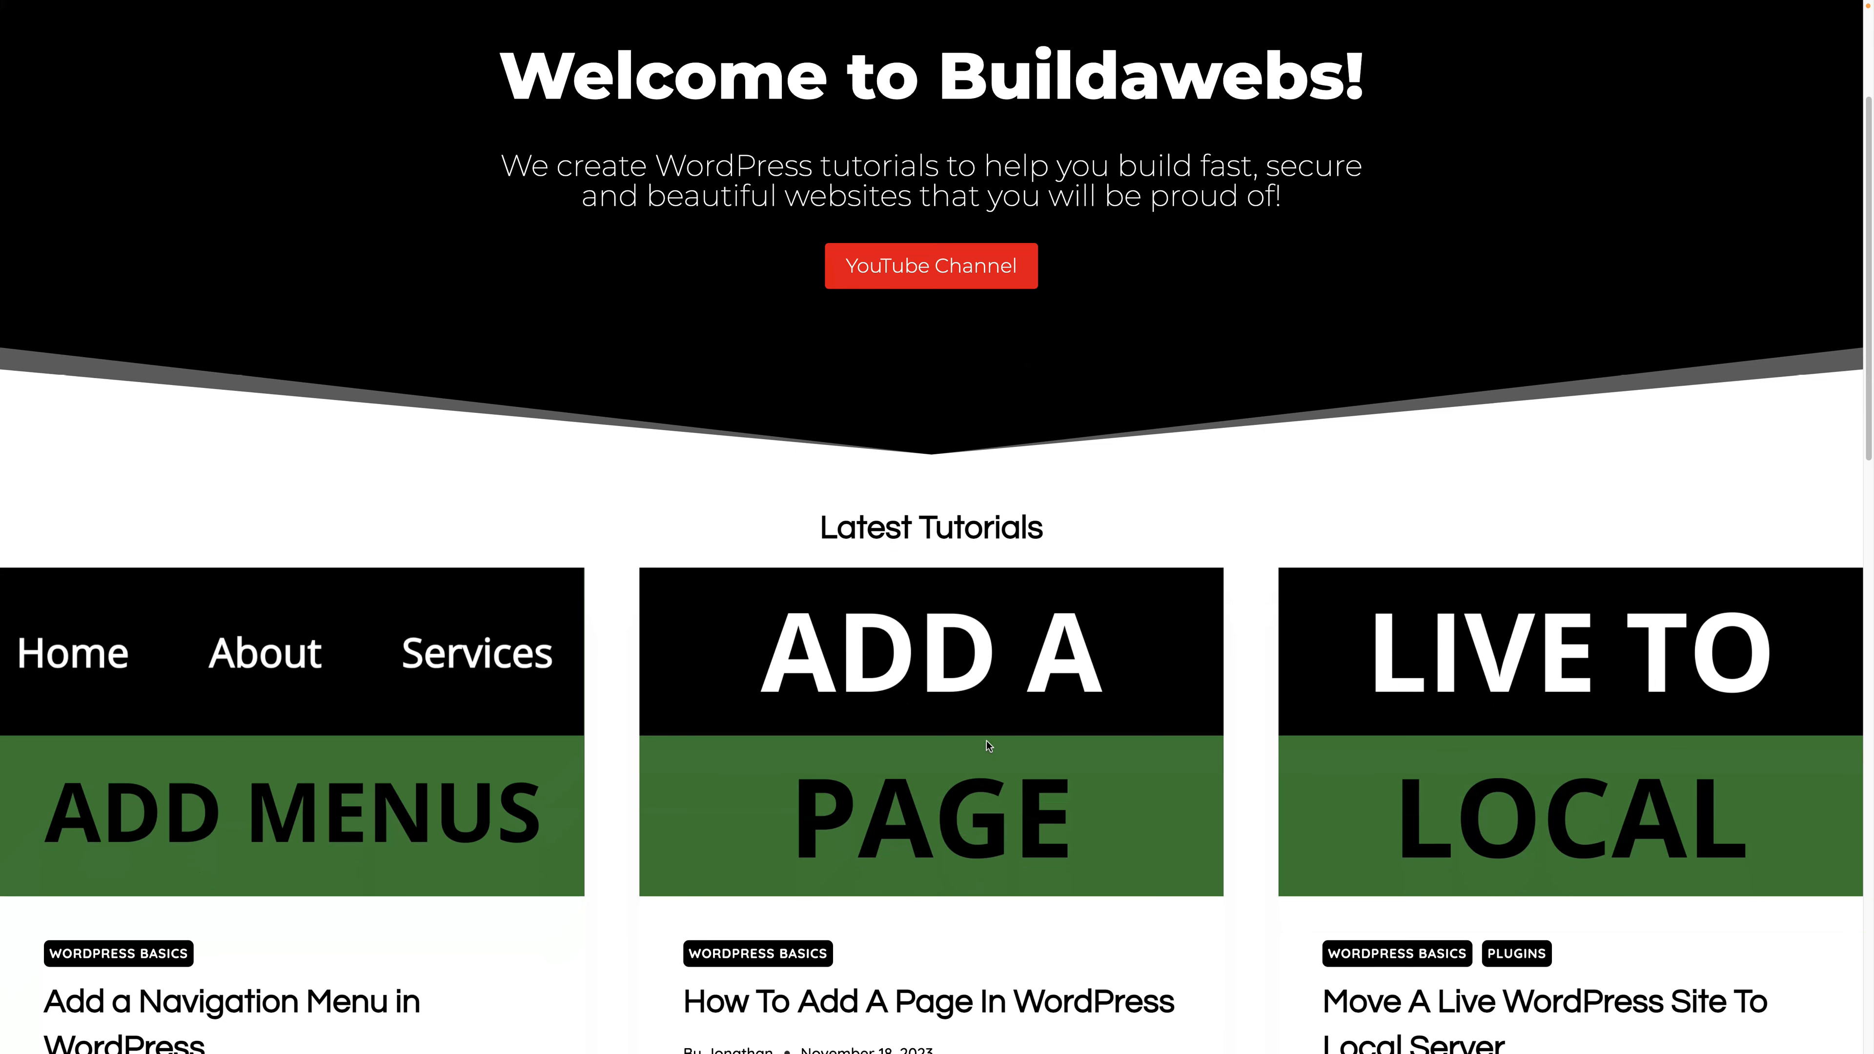
pyautogui.click(987, 738)
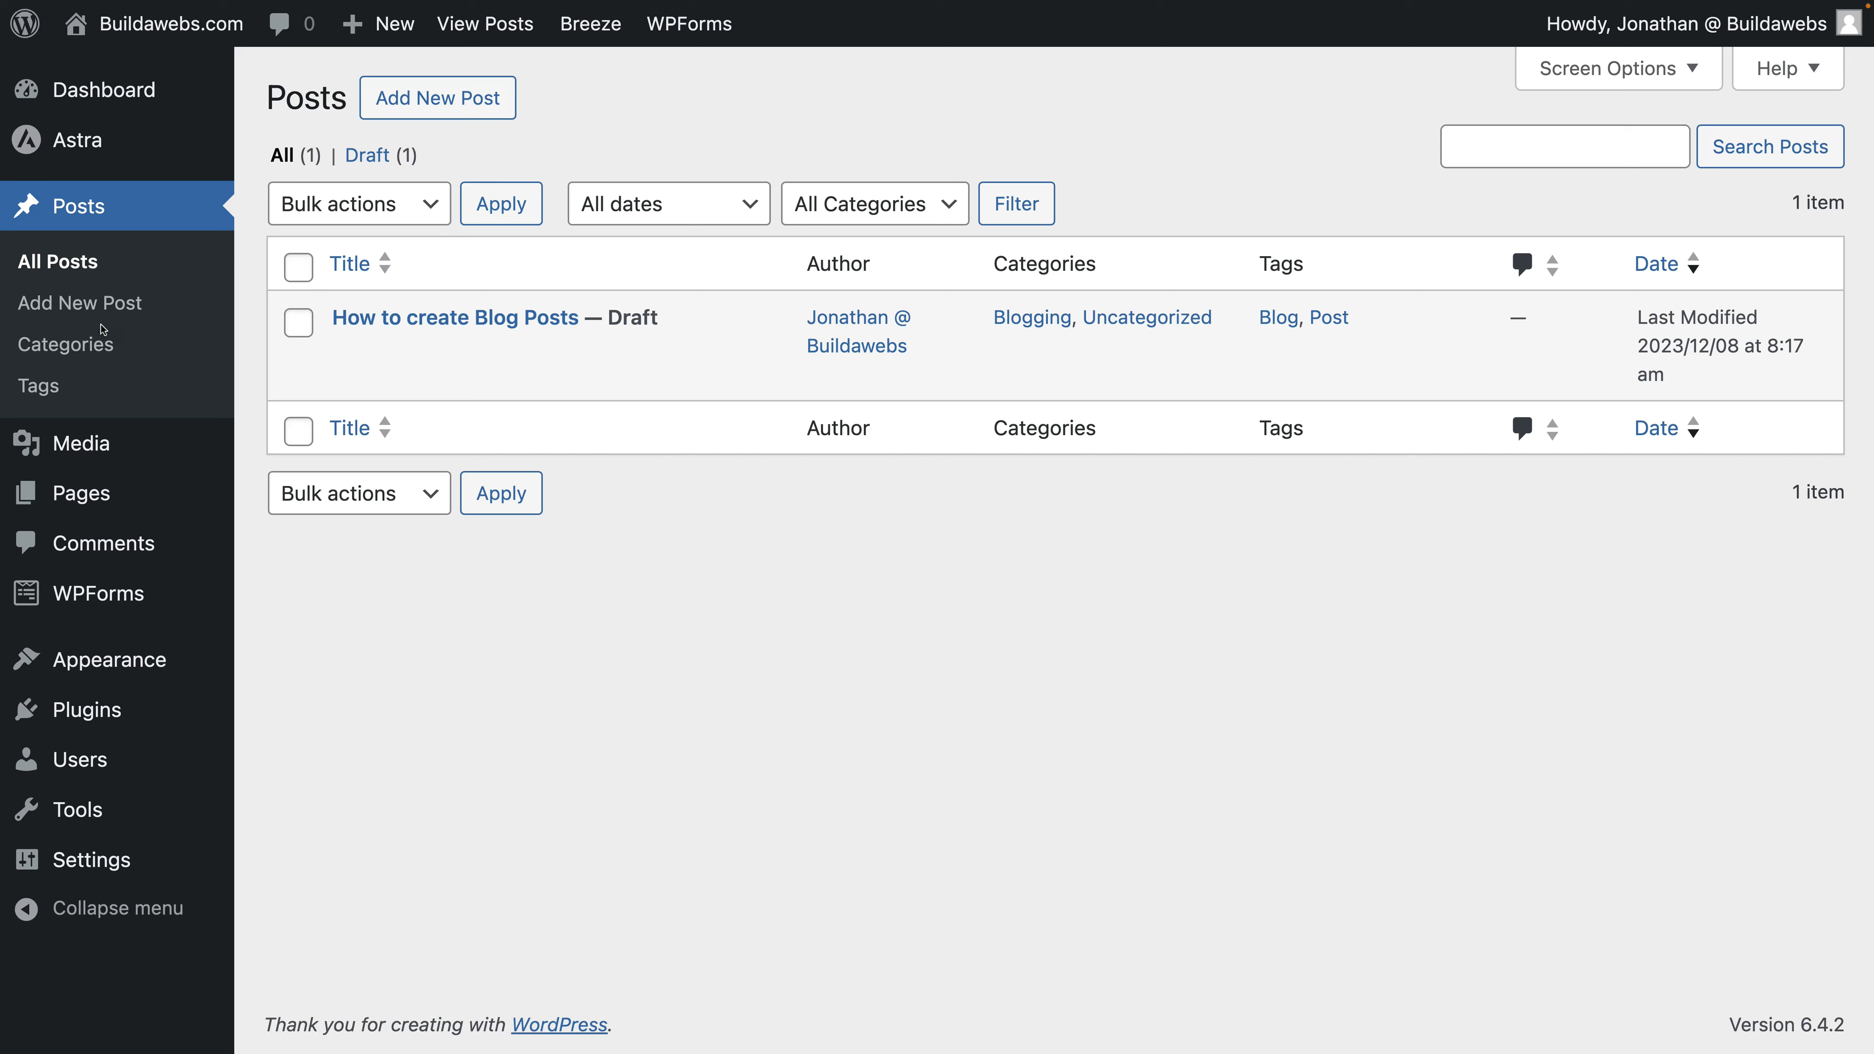
# Reopen the "How to create Blog Posts" draft for editing and show its post settings
pyautogui.click(118, 214)
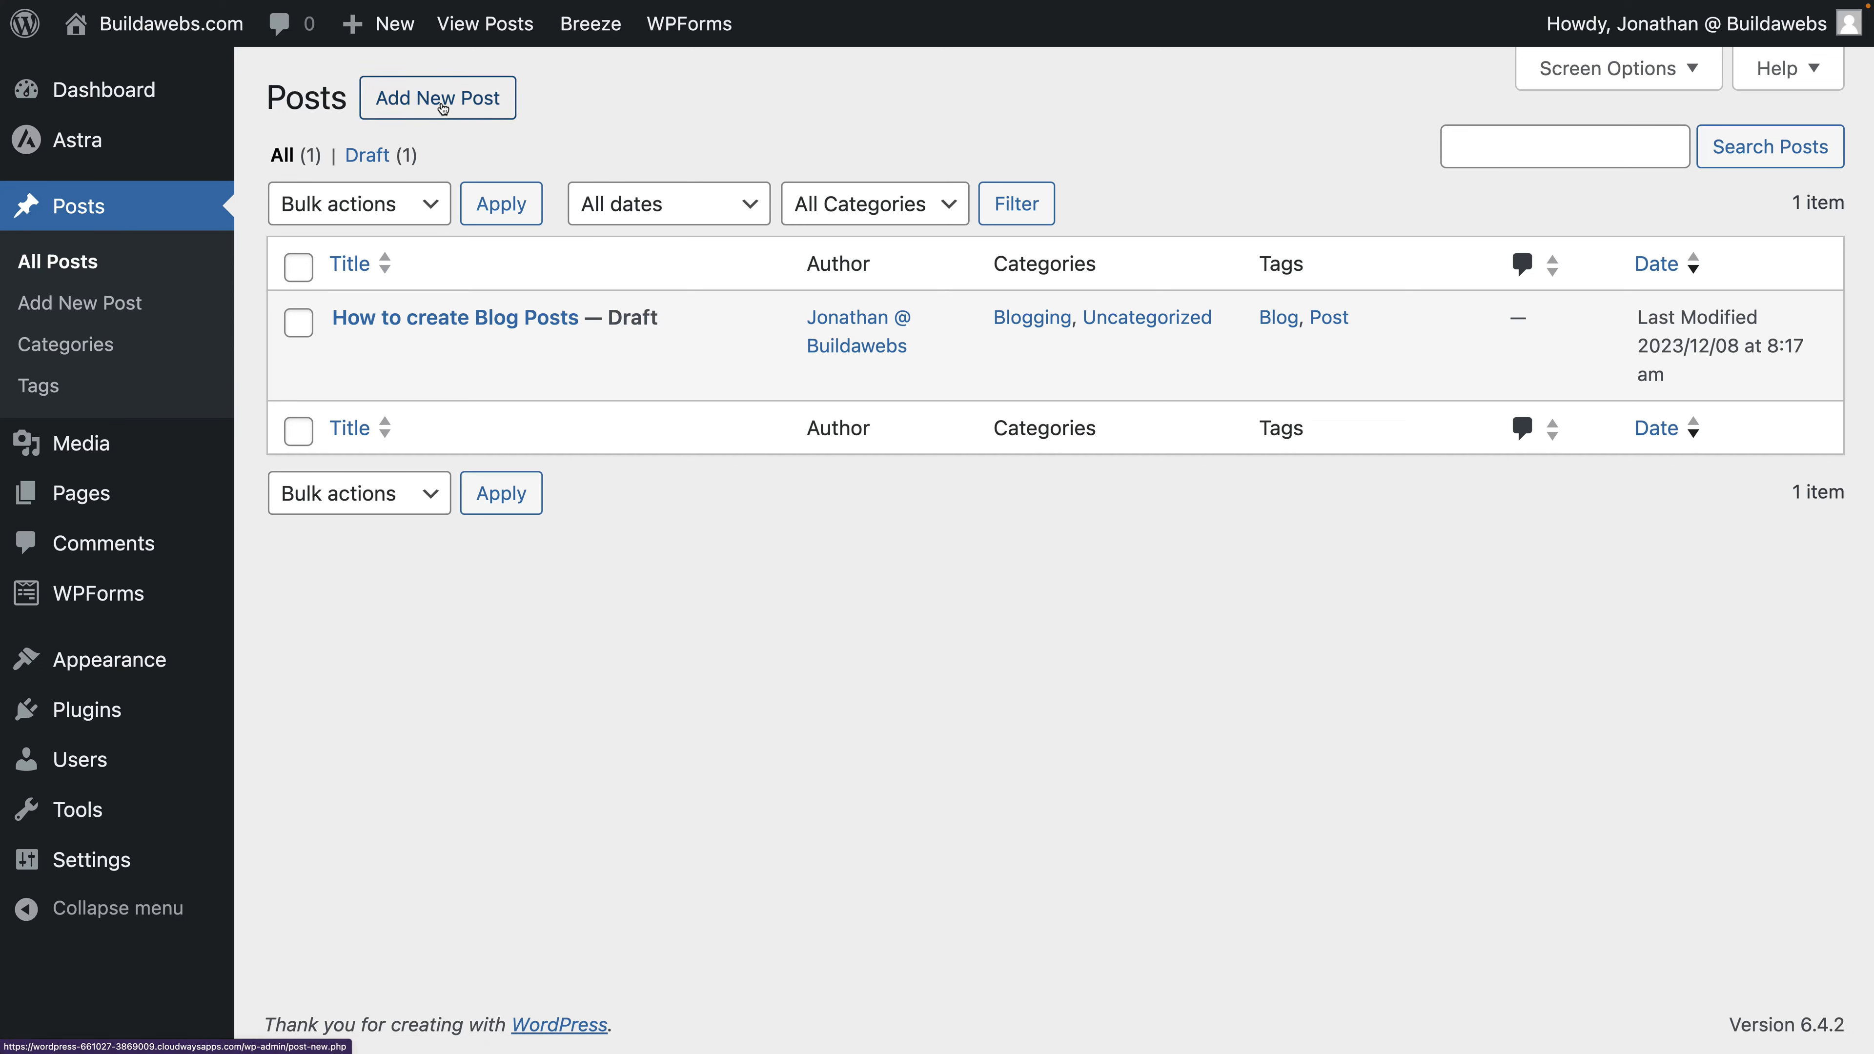
pyautogui.moveTo(399, 356)
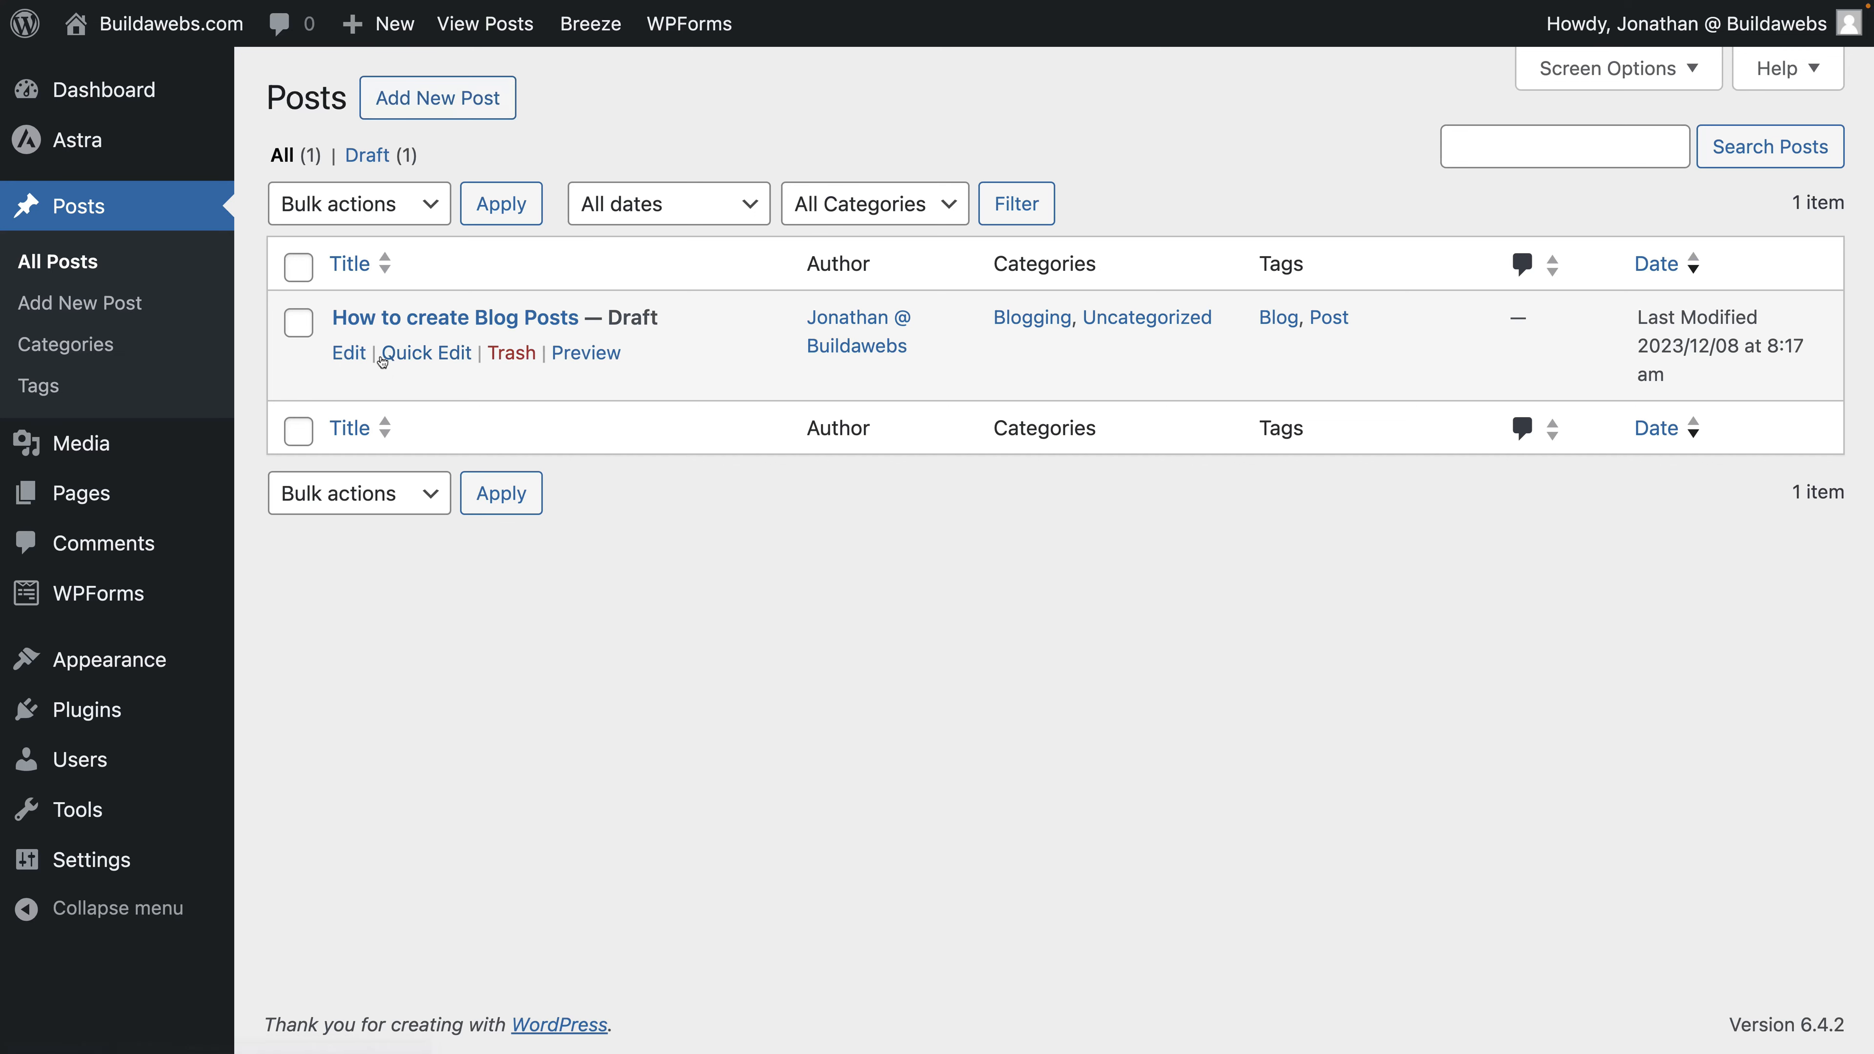
pyautogui.click(353, 357)
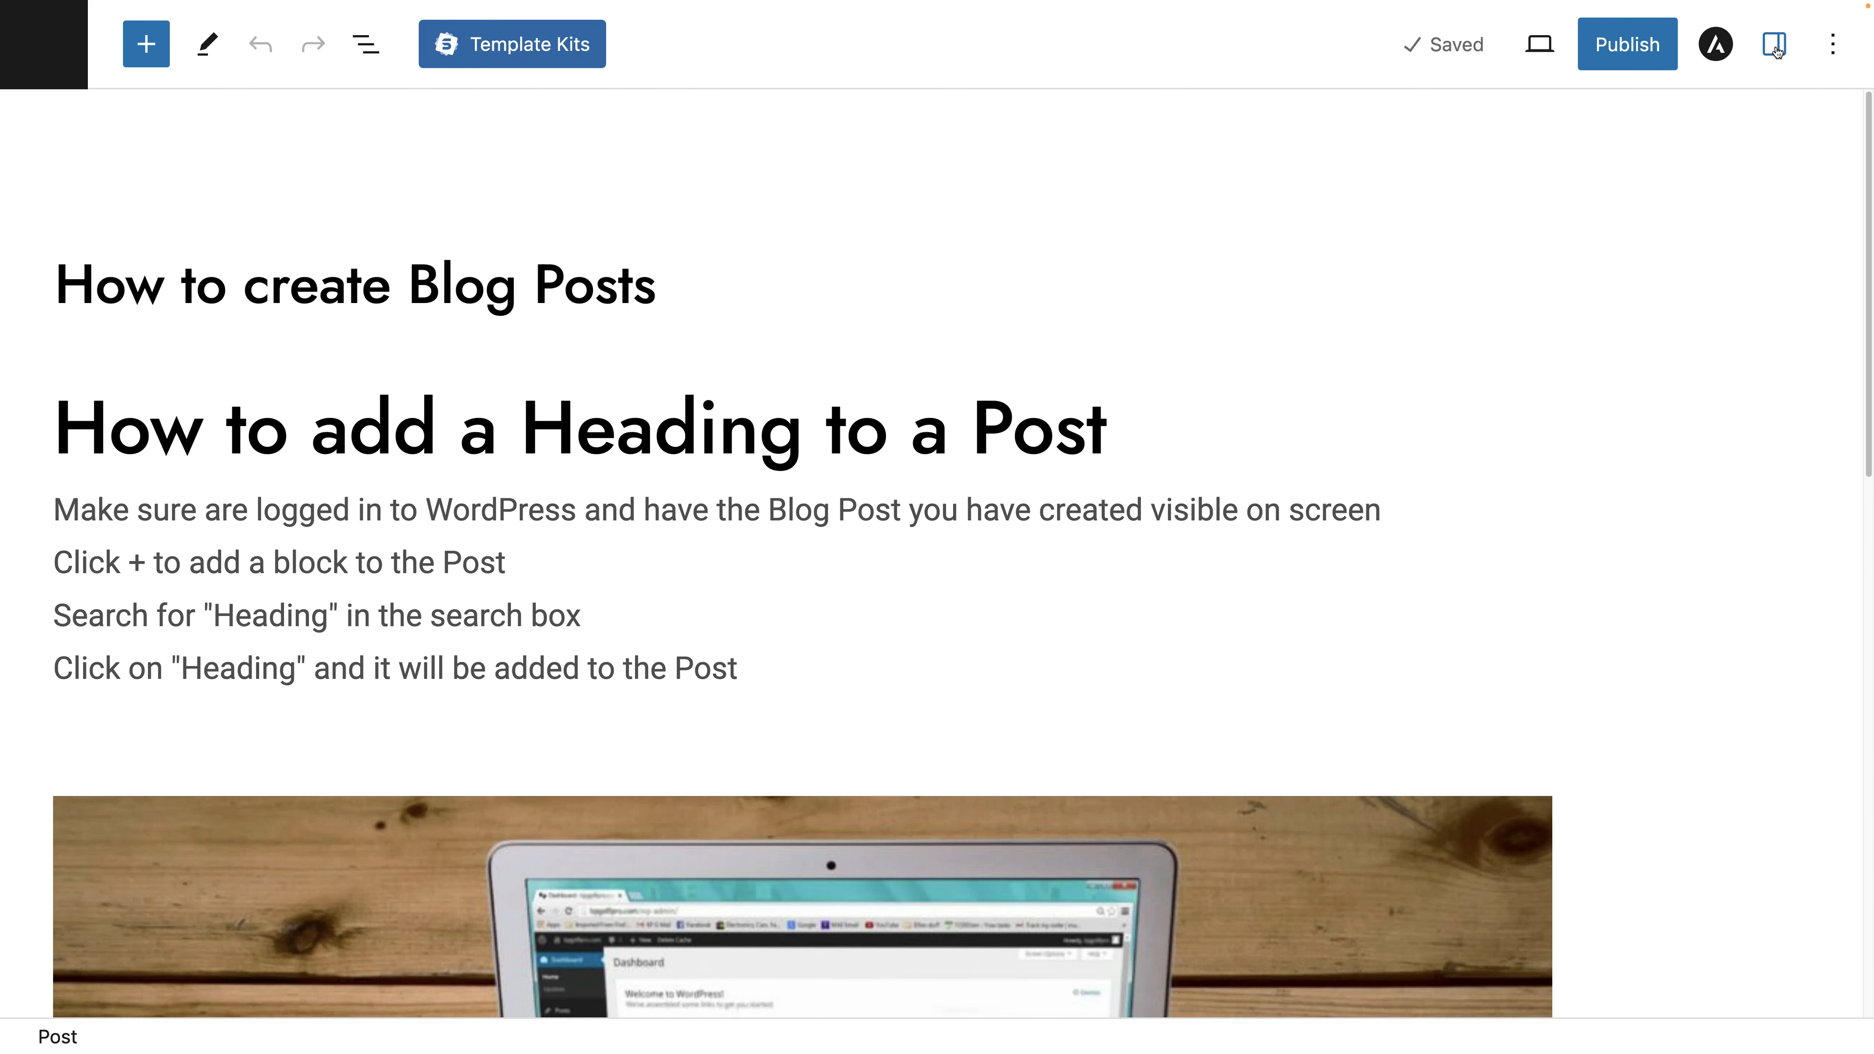
pyautogui.click(1776, 46)
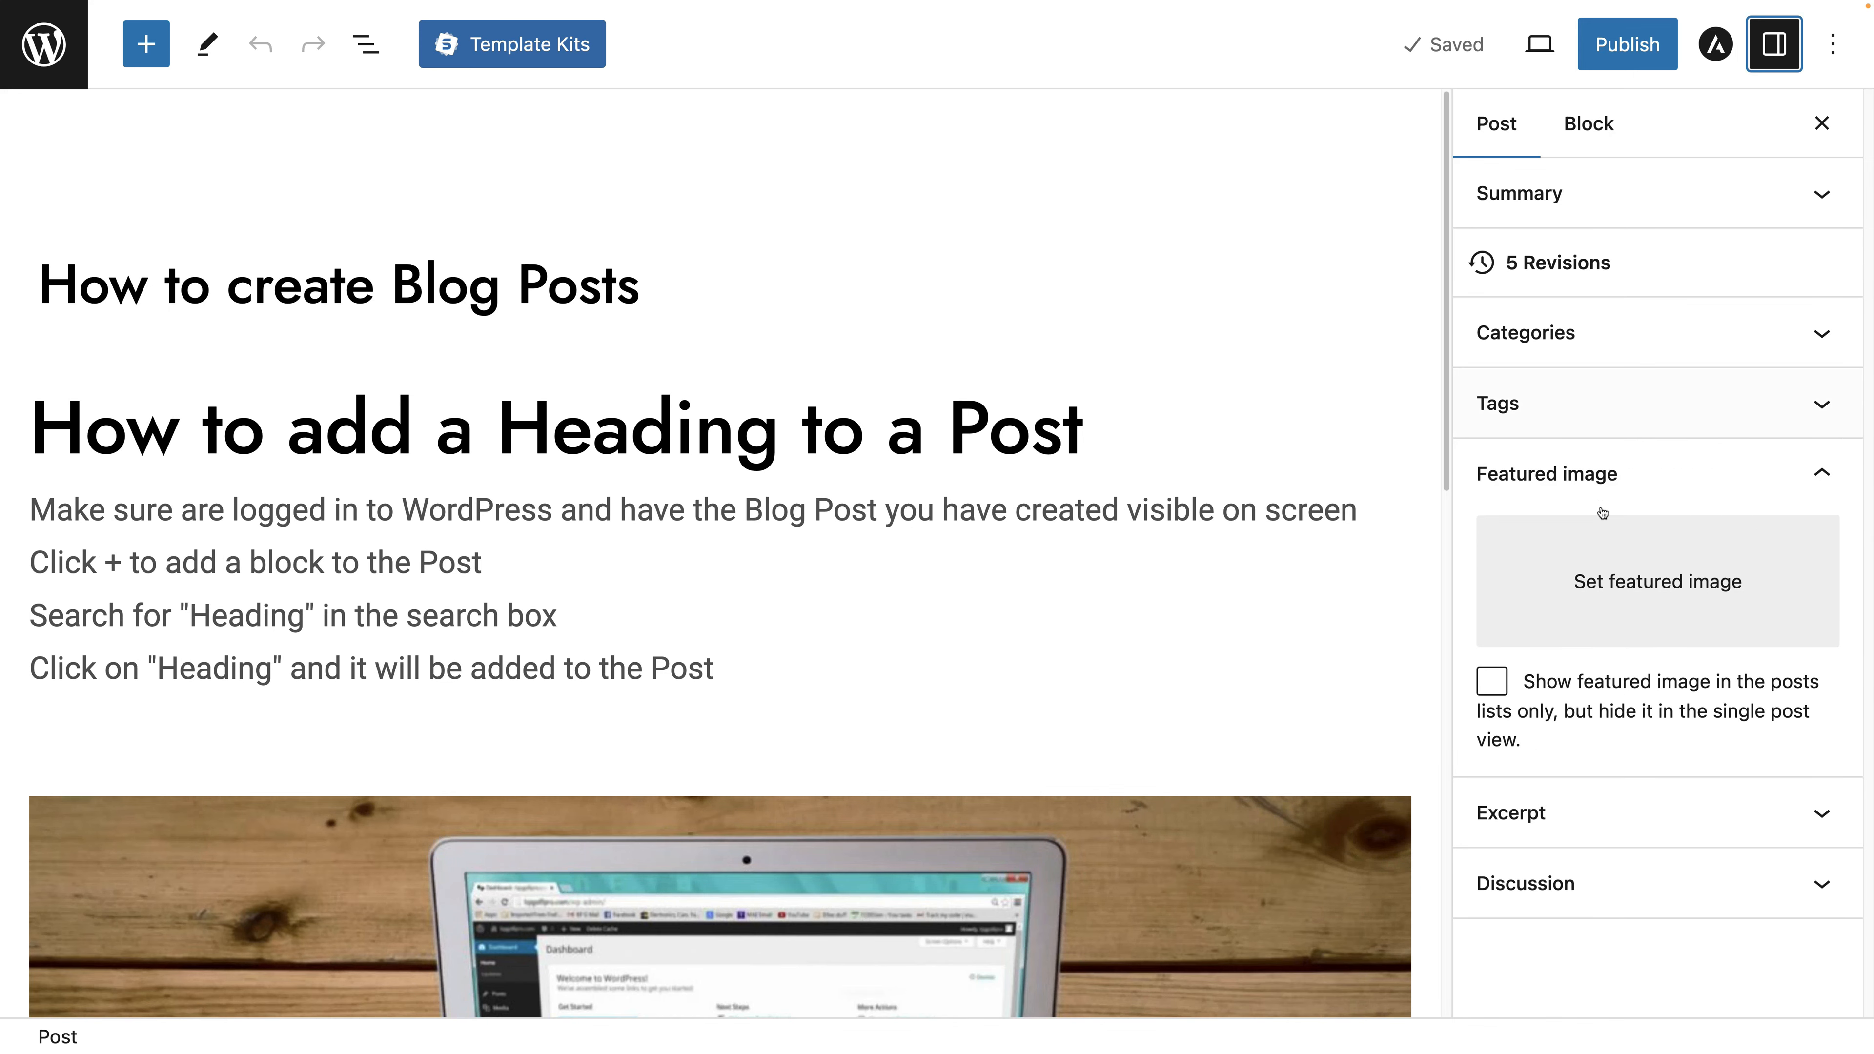
# Set the laptop photo pexels-pixabay-265667-scaled.jpg from the media library as the post's featured image, save the draft and return to the posts list
pyautogui.click(1643, 583)
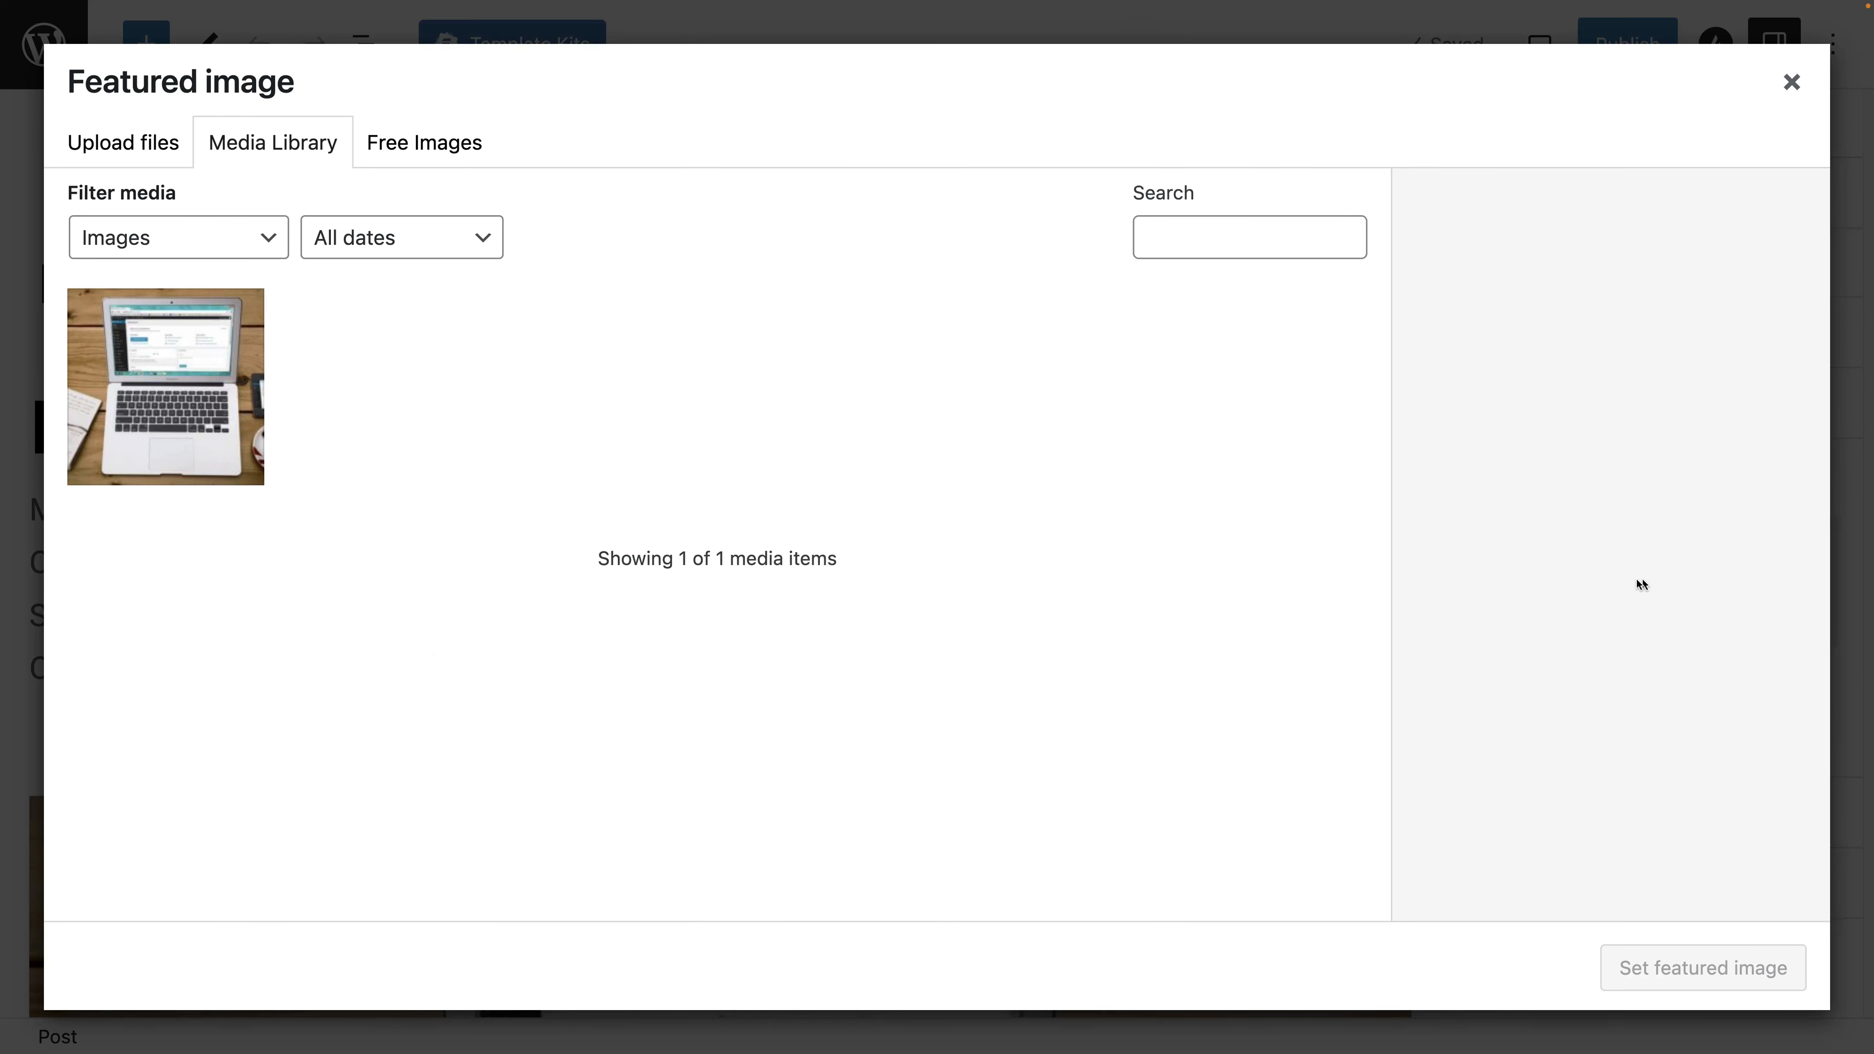
pyautogui.click(169, 411)
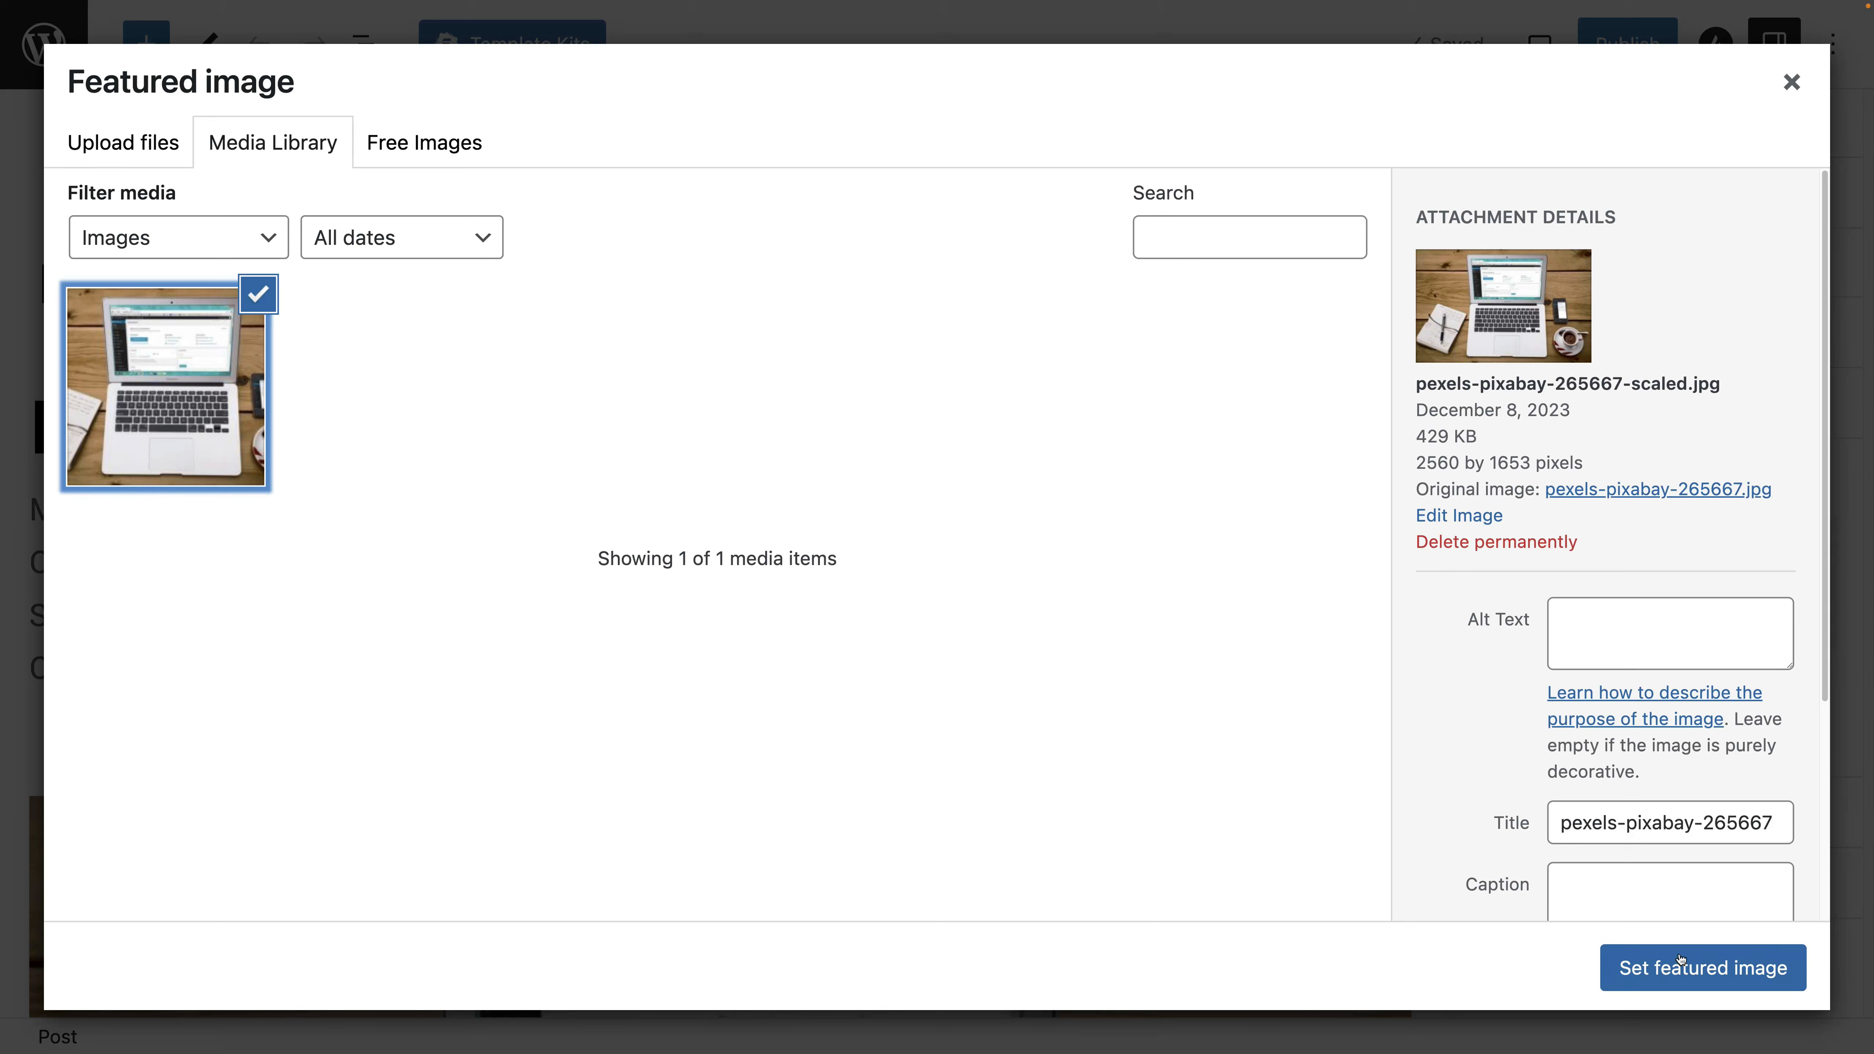
pyautogui.click(1688, 975)
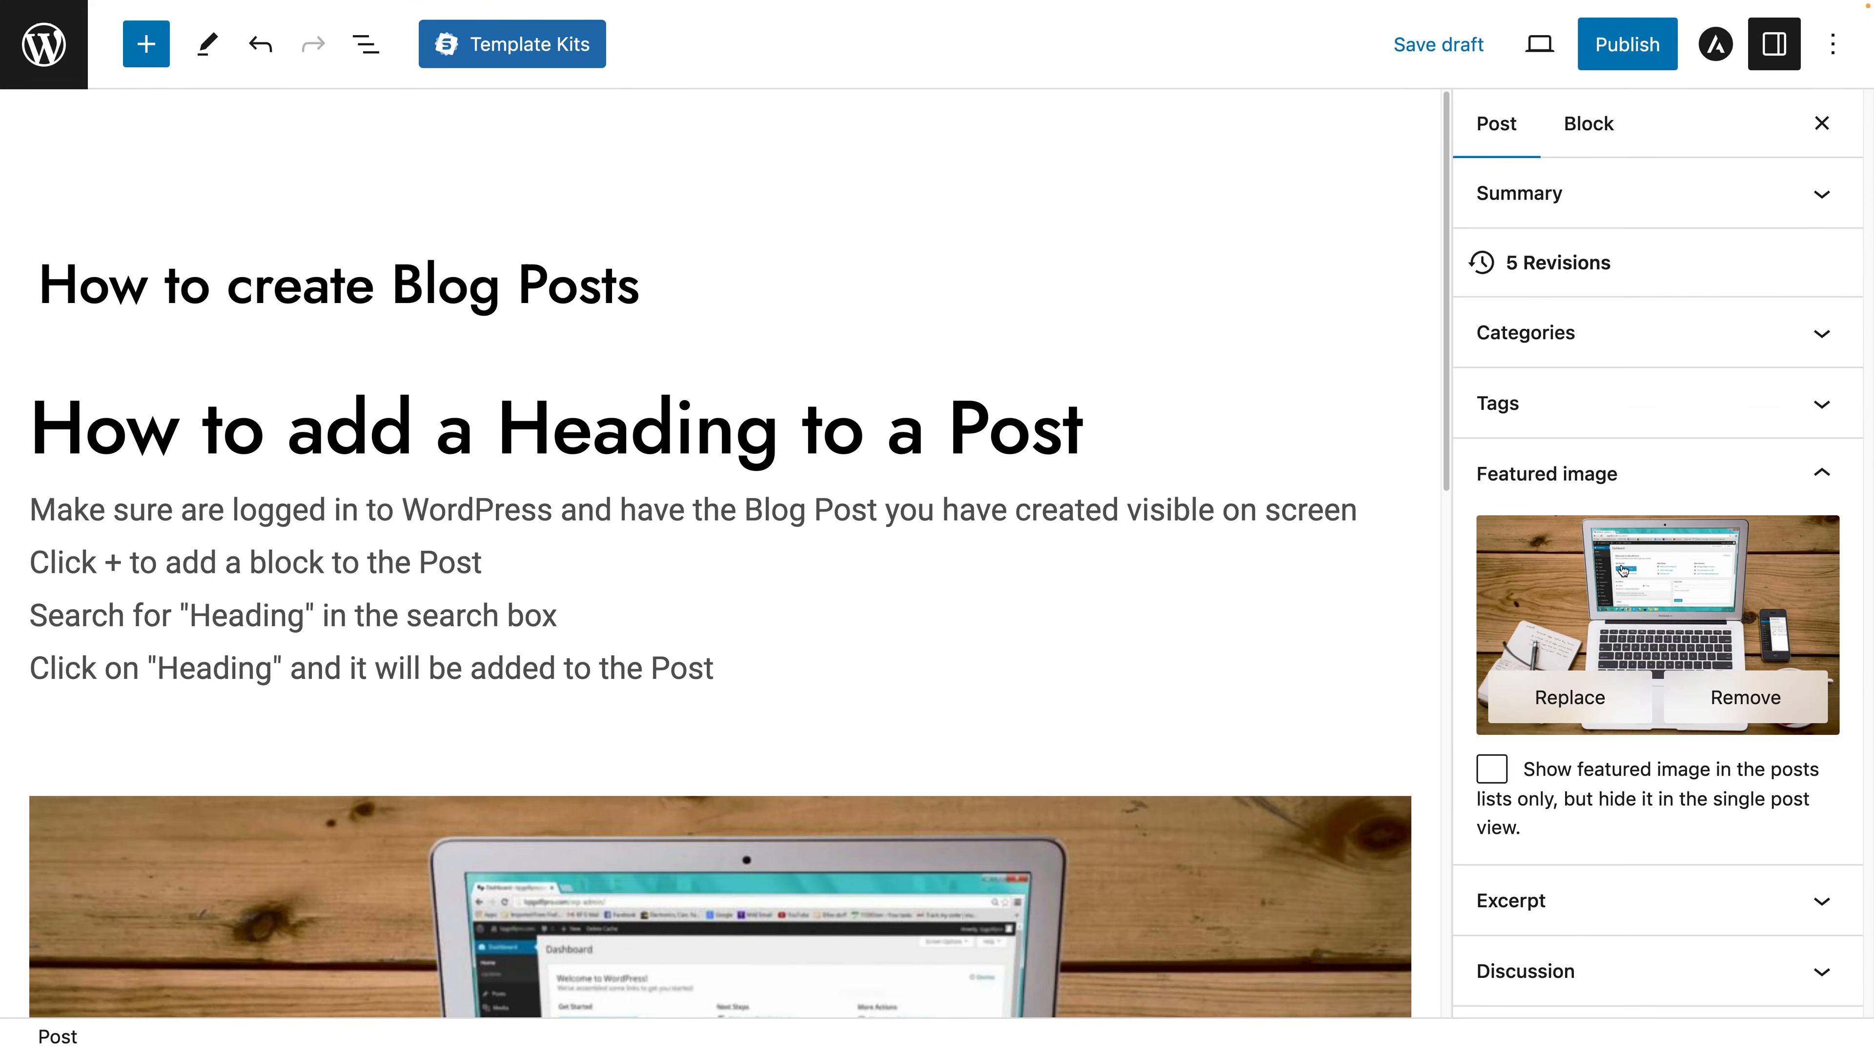
pyautogui.click(1590, 476)
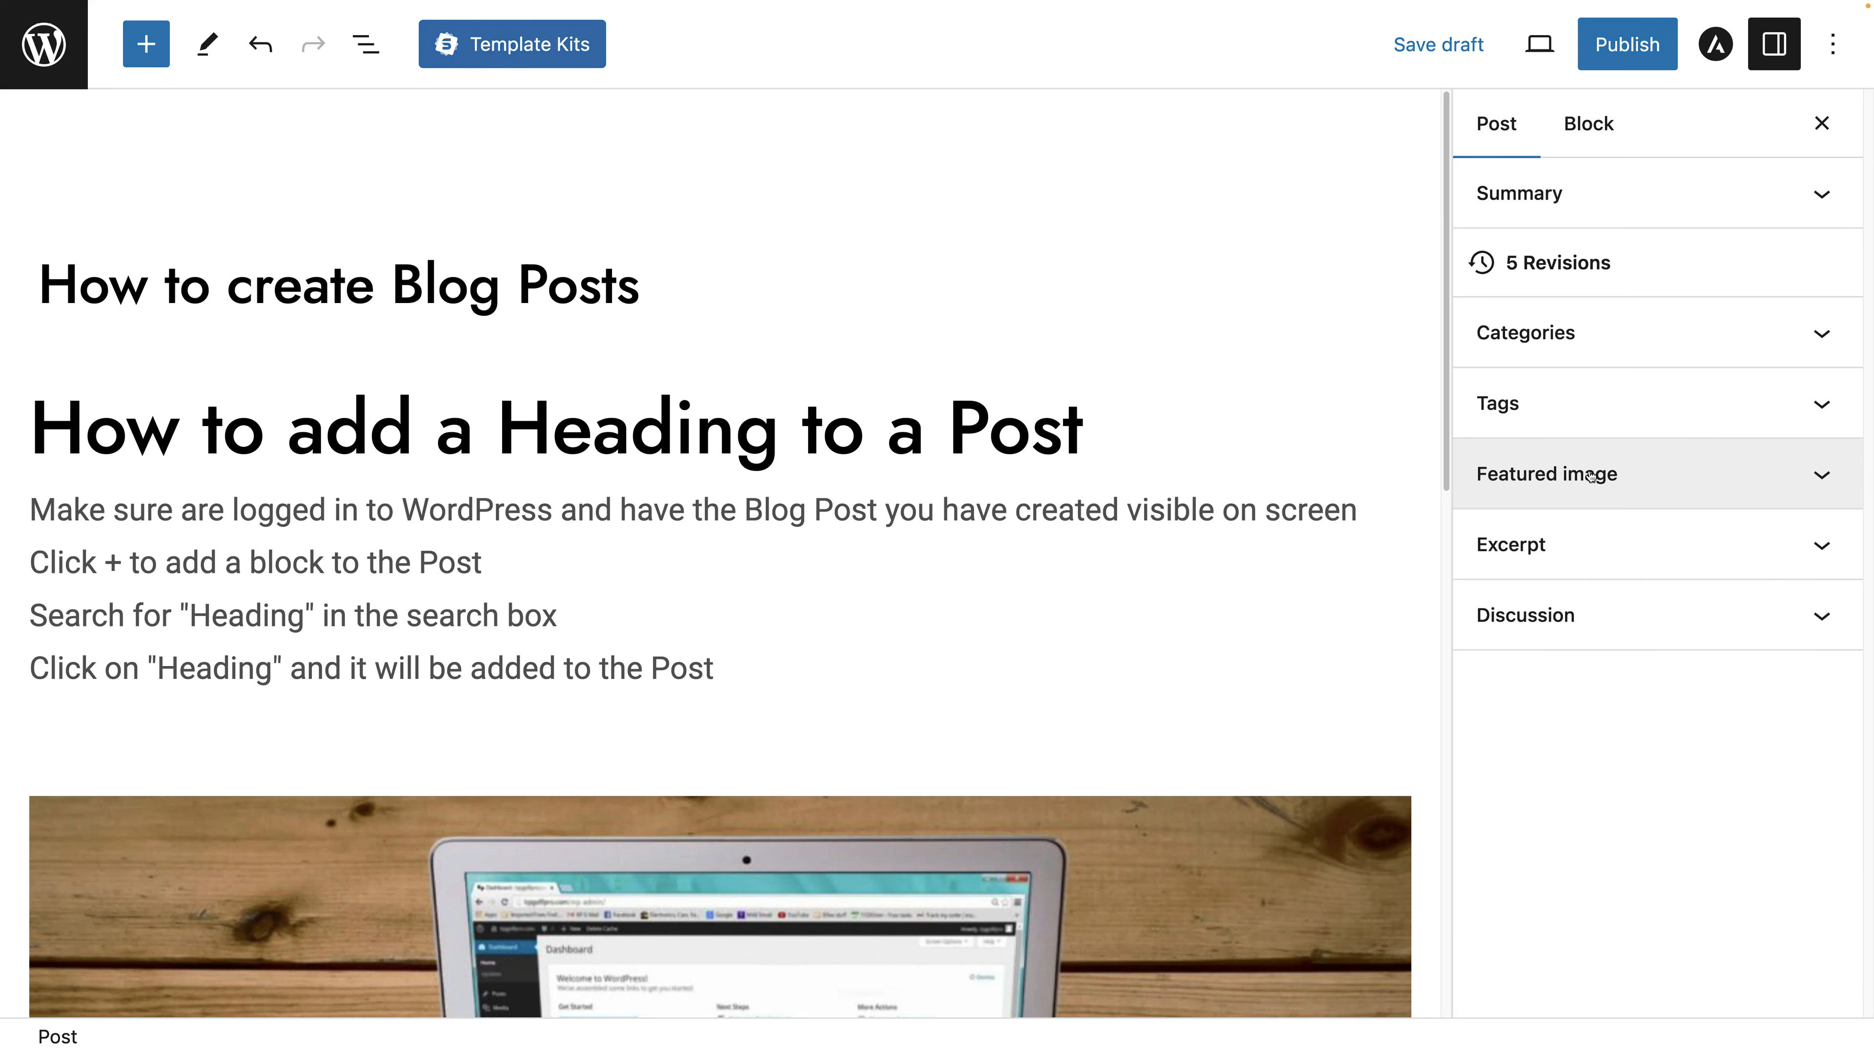
pyautogui.click(1438, 48)
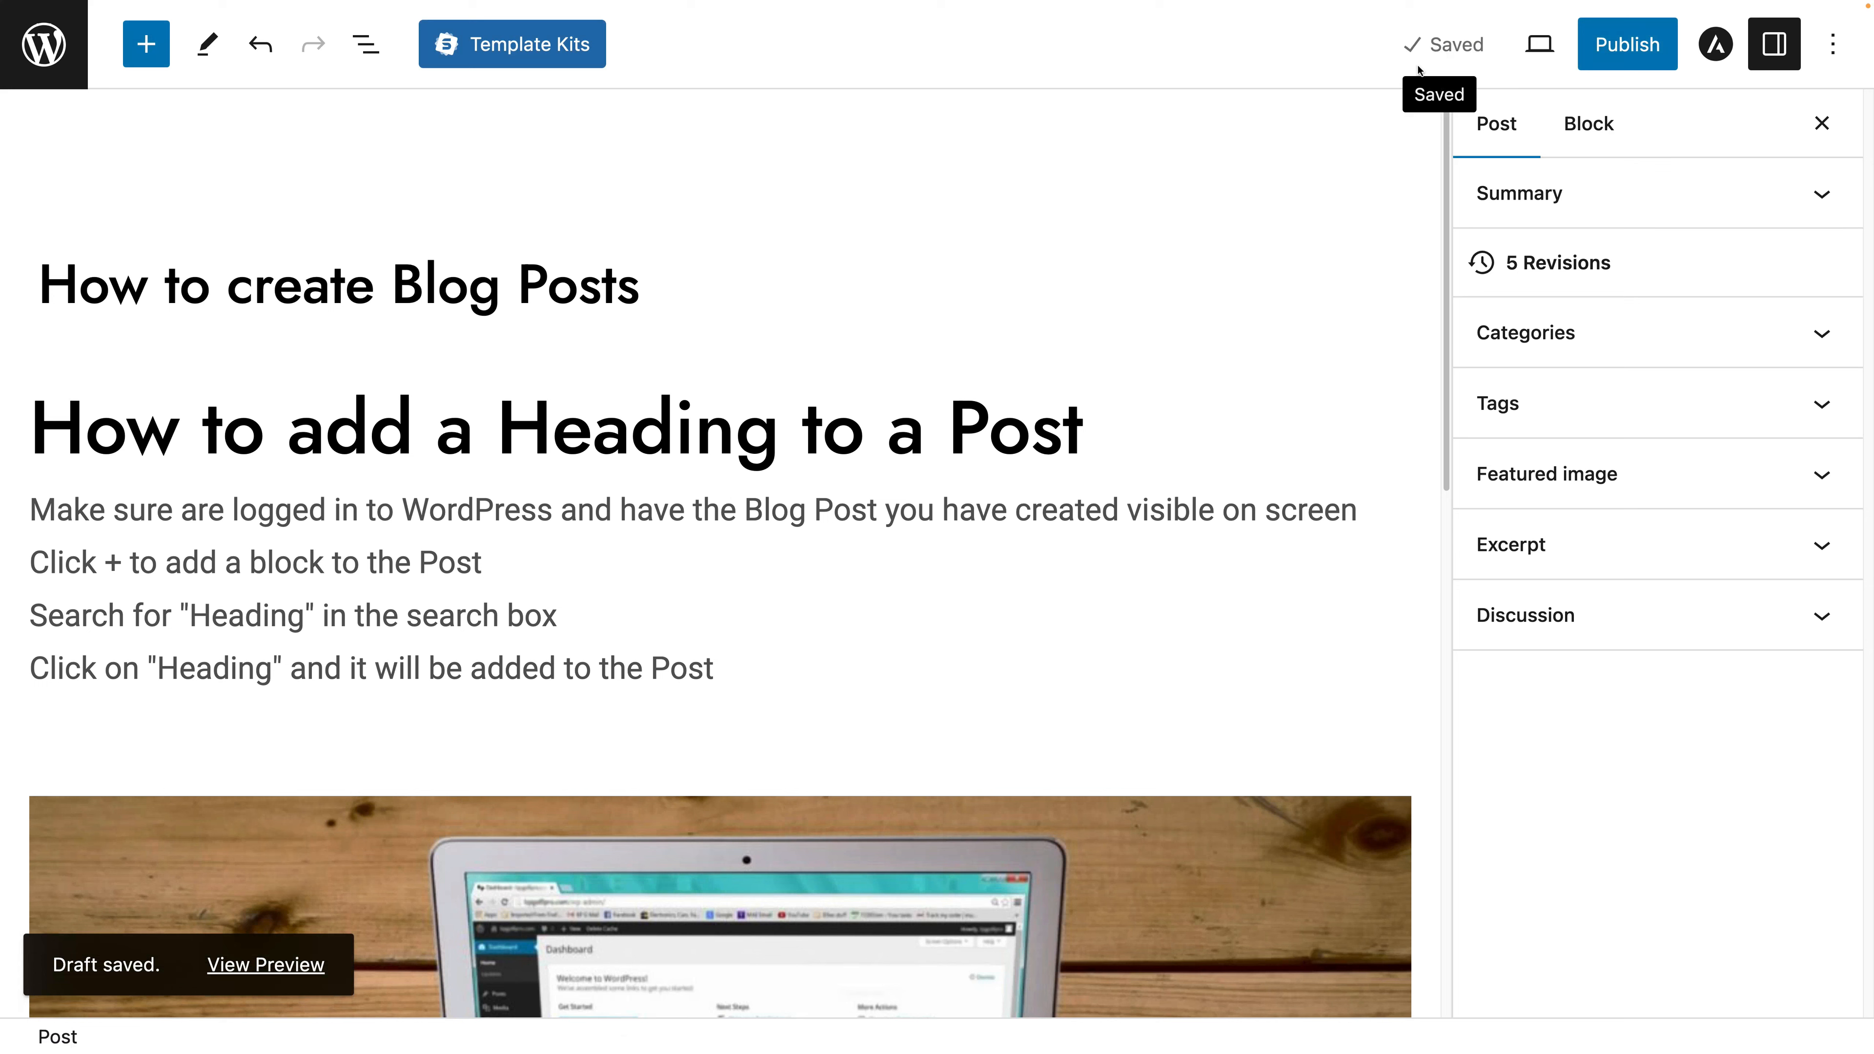
pyautogui.click(61, 46)
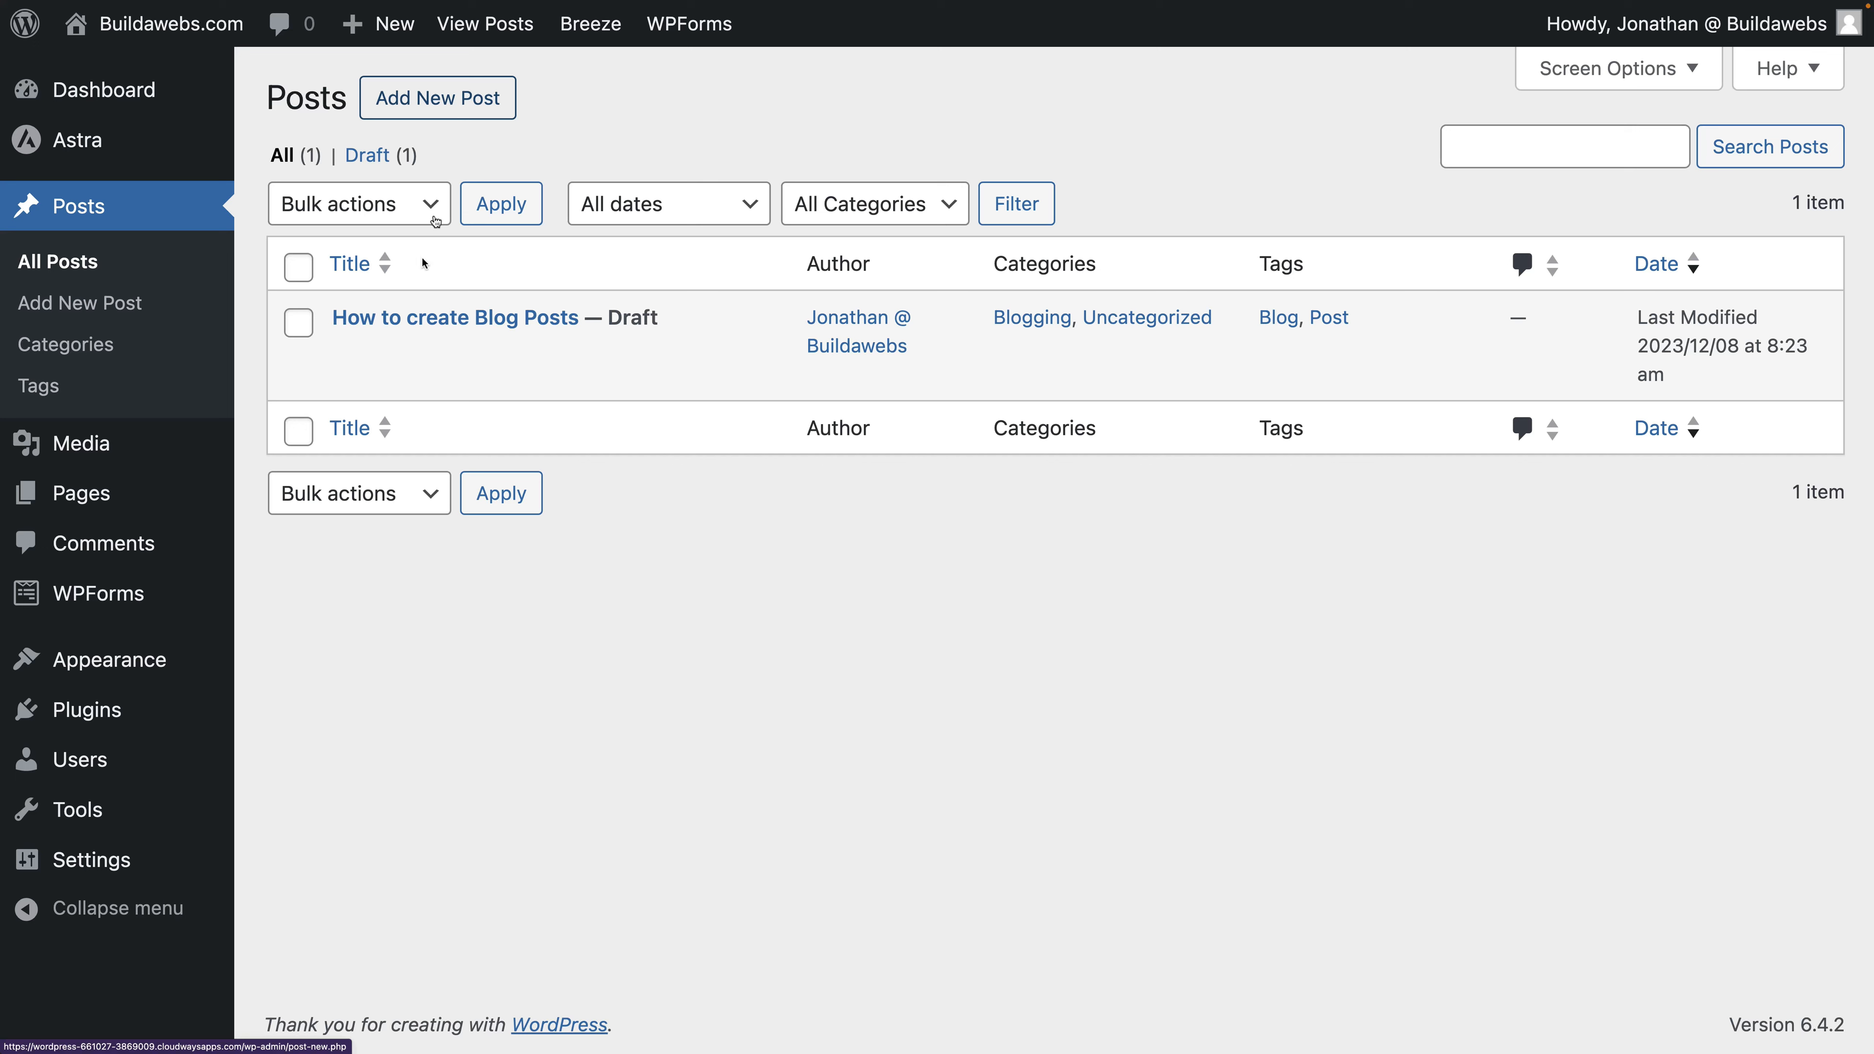
# Reopen the "How to create Blog Posts" draft, hide its settings sidebar and bring up the pre-publish checks
pyautogui.moveTo(385, 312)
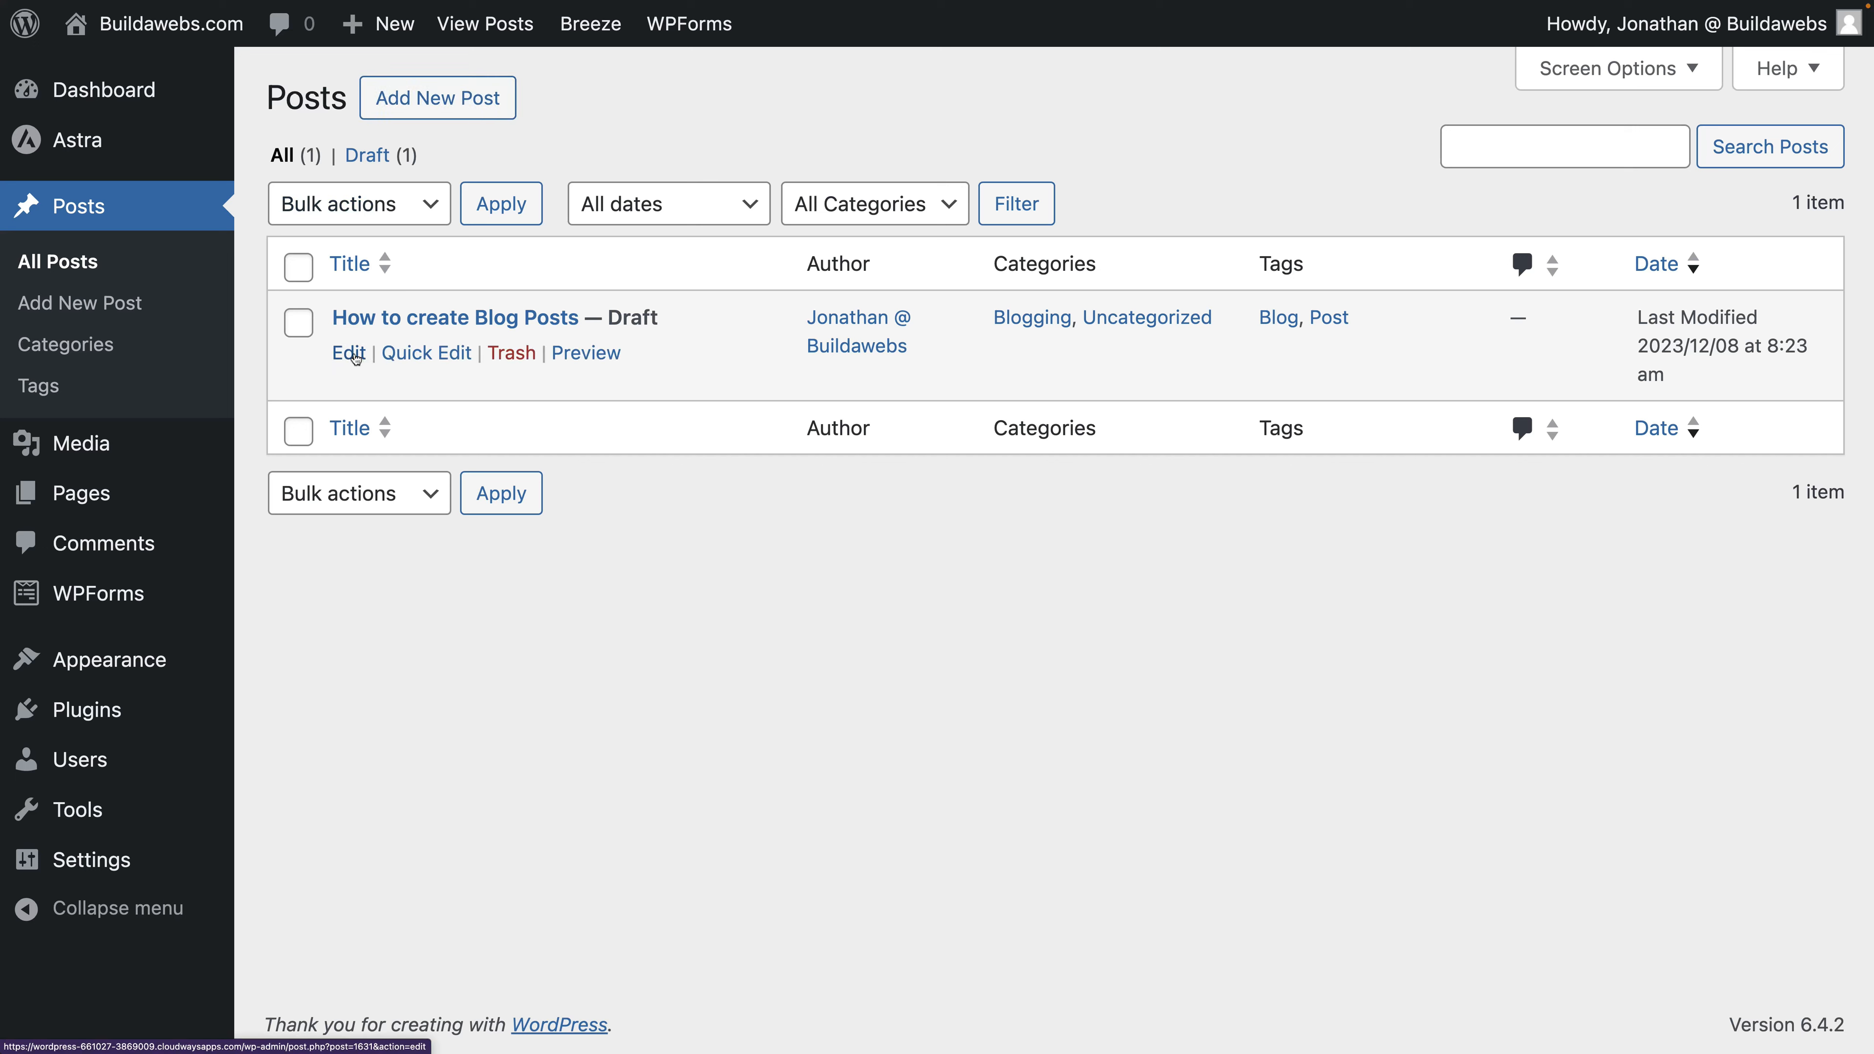
pyautogui.click(356, 358)
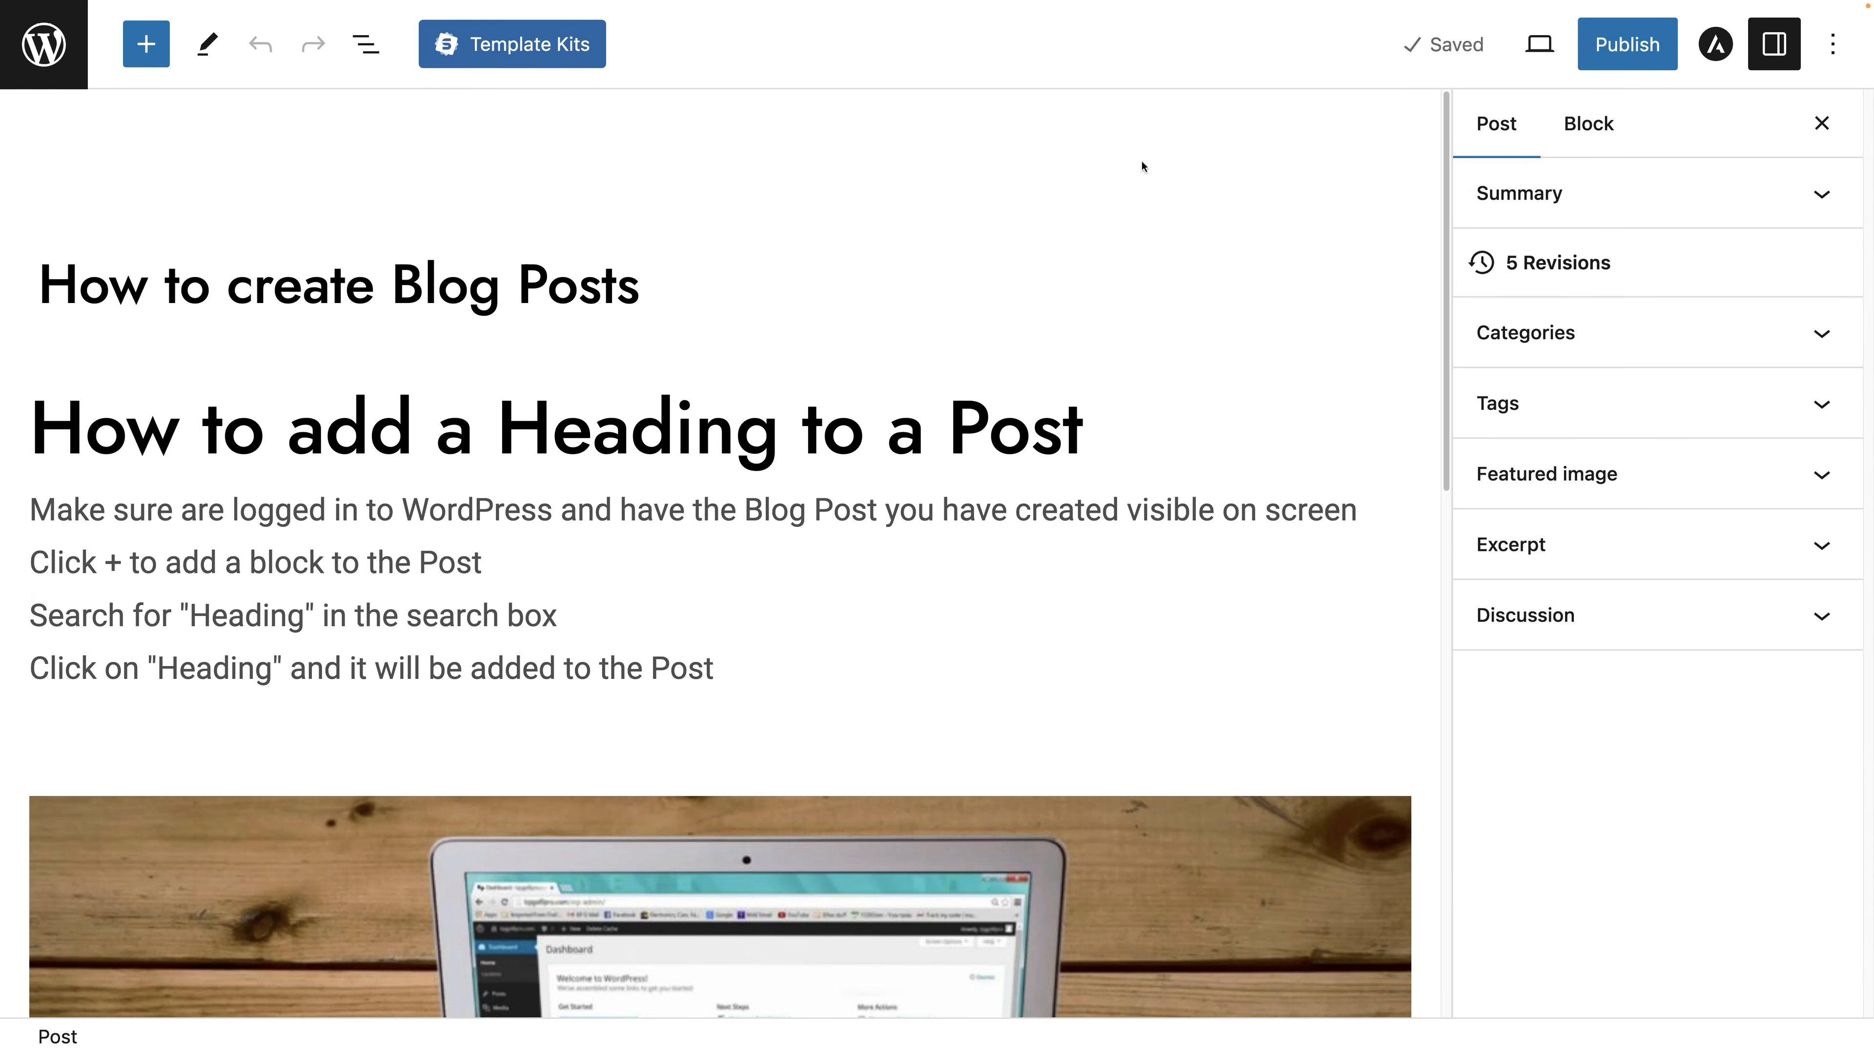
pyautogui.click(1822, 124)
pyautogui.click(1644, 63)
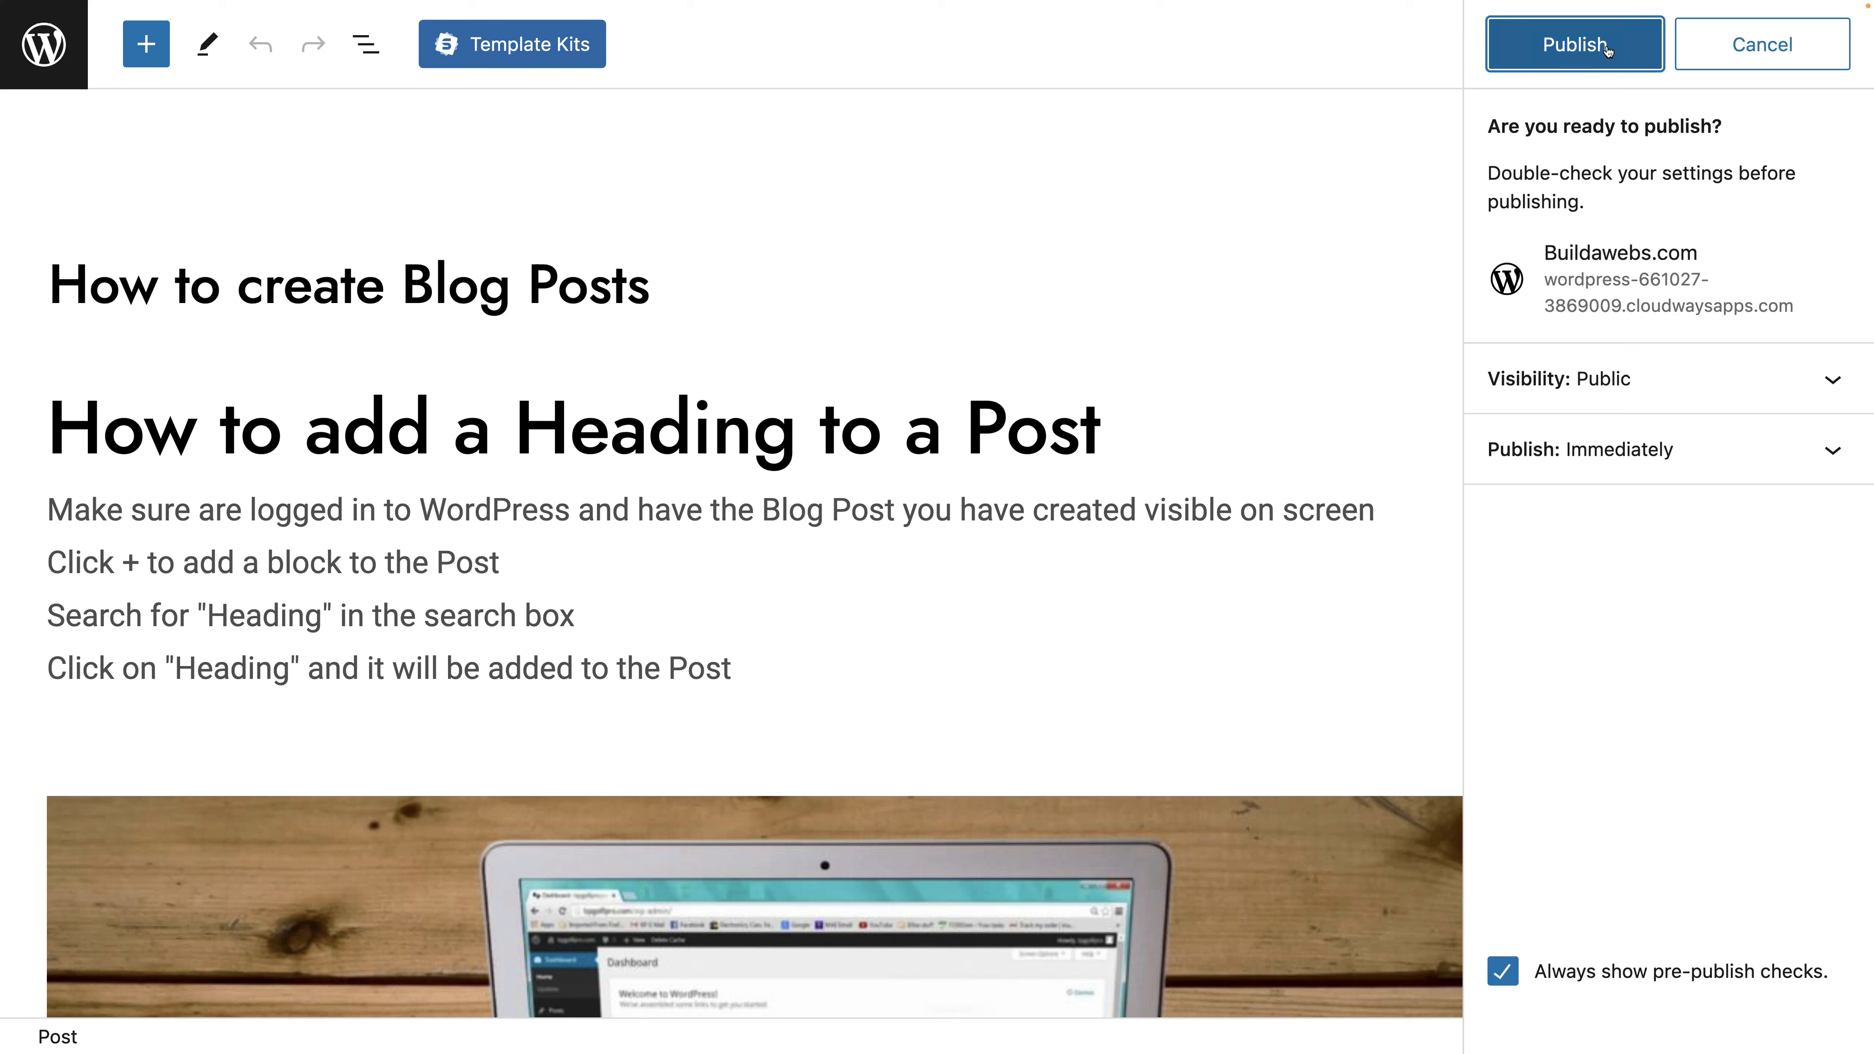
# Try scheduling the post for December 9, 2023 at 8:23 PM and reset its publish time to now
pyautogui.click(1634, 466)
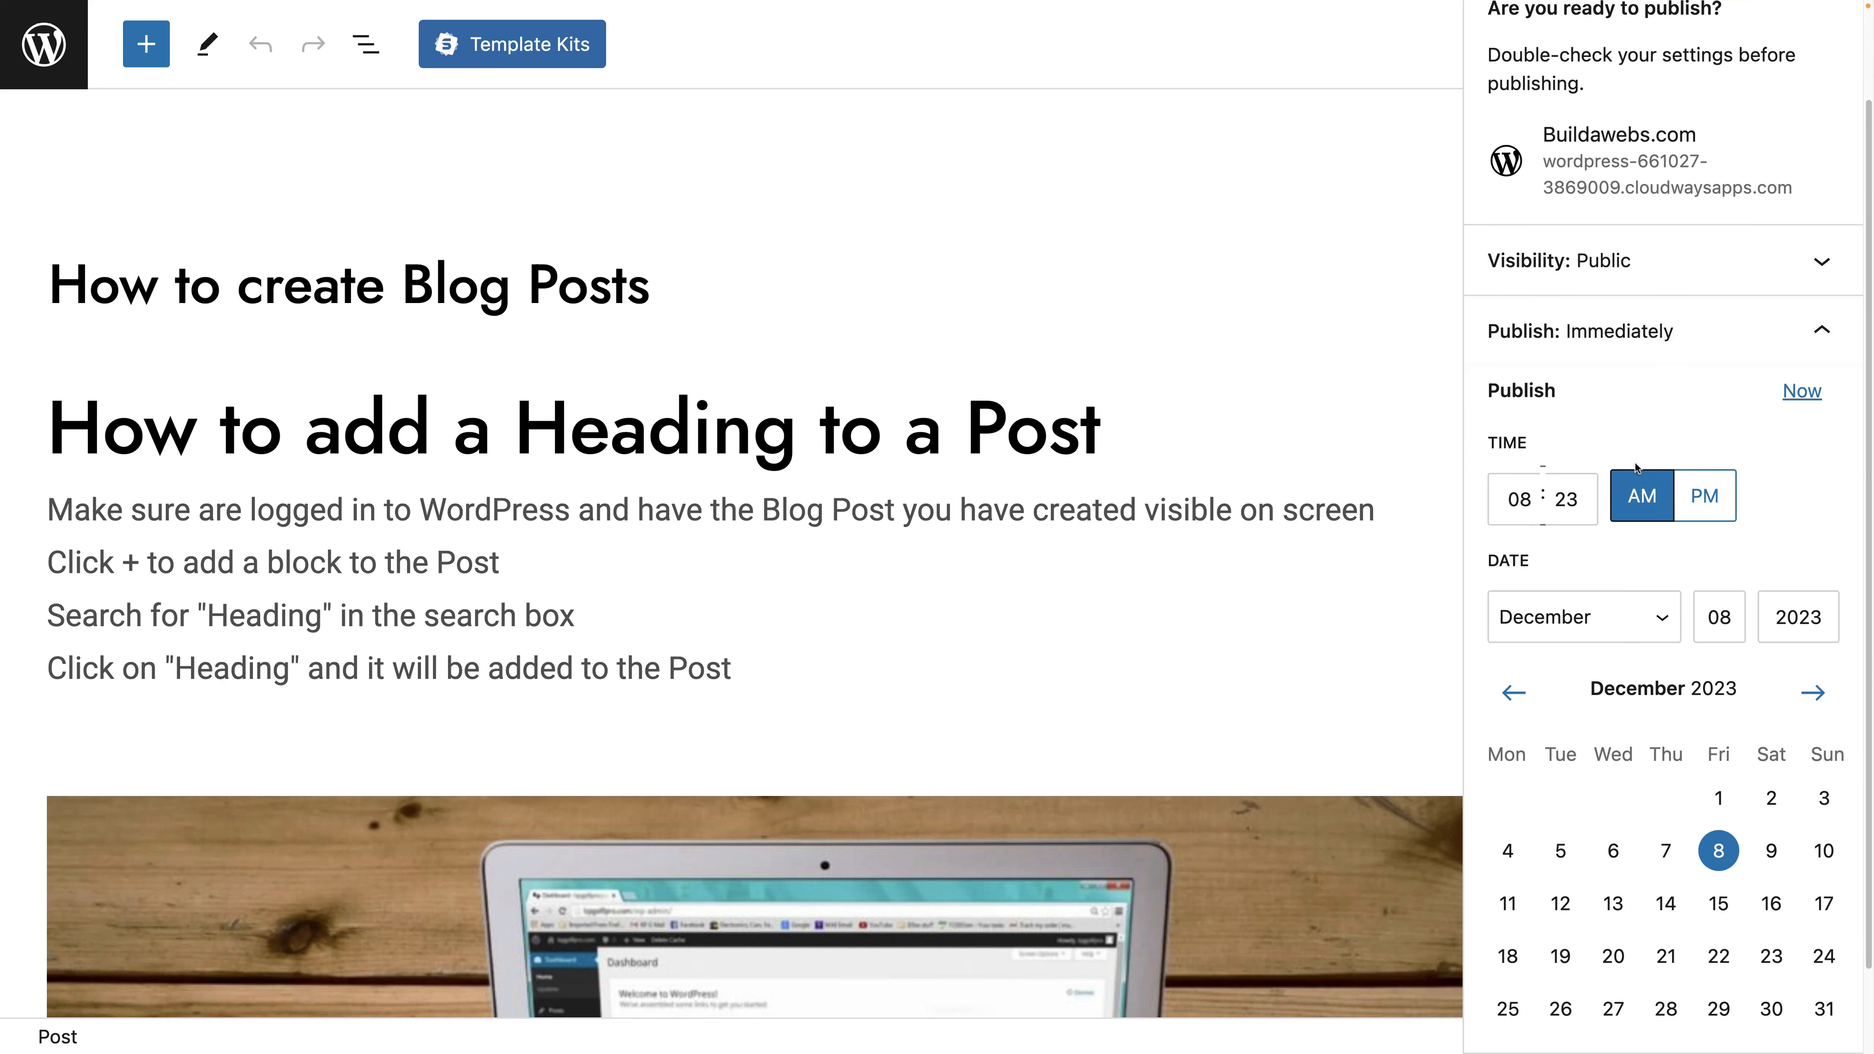
pyautogui.click(1707, 507)
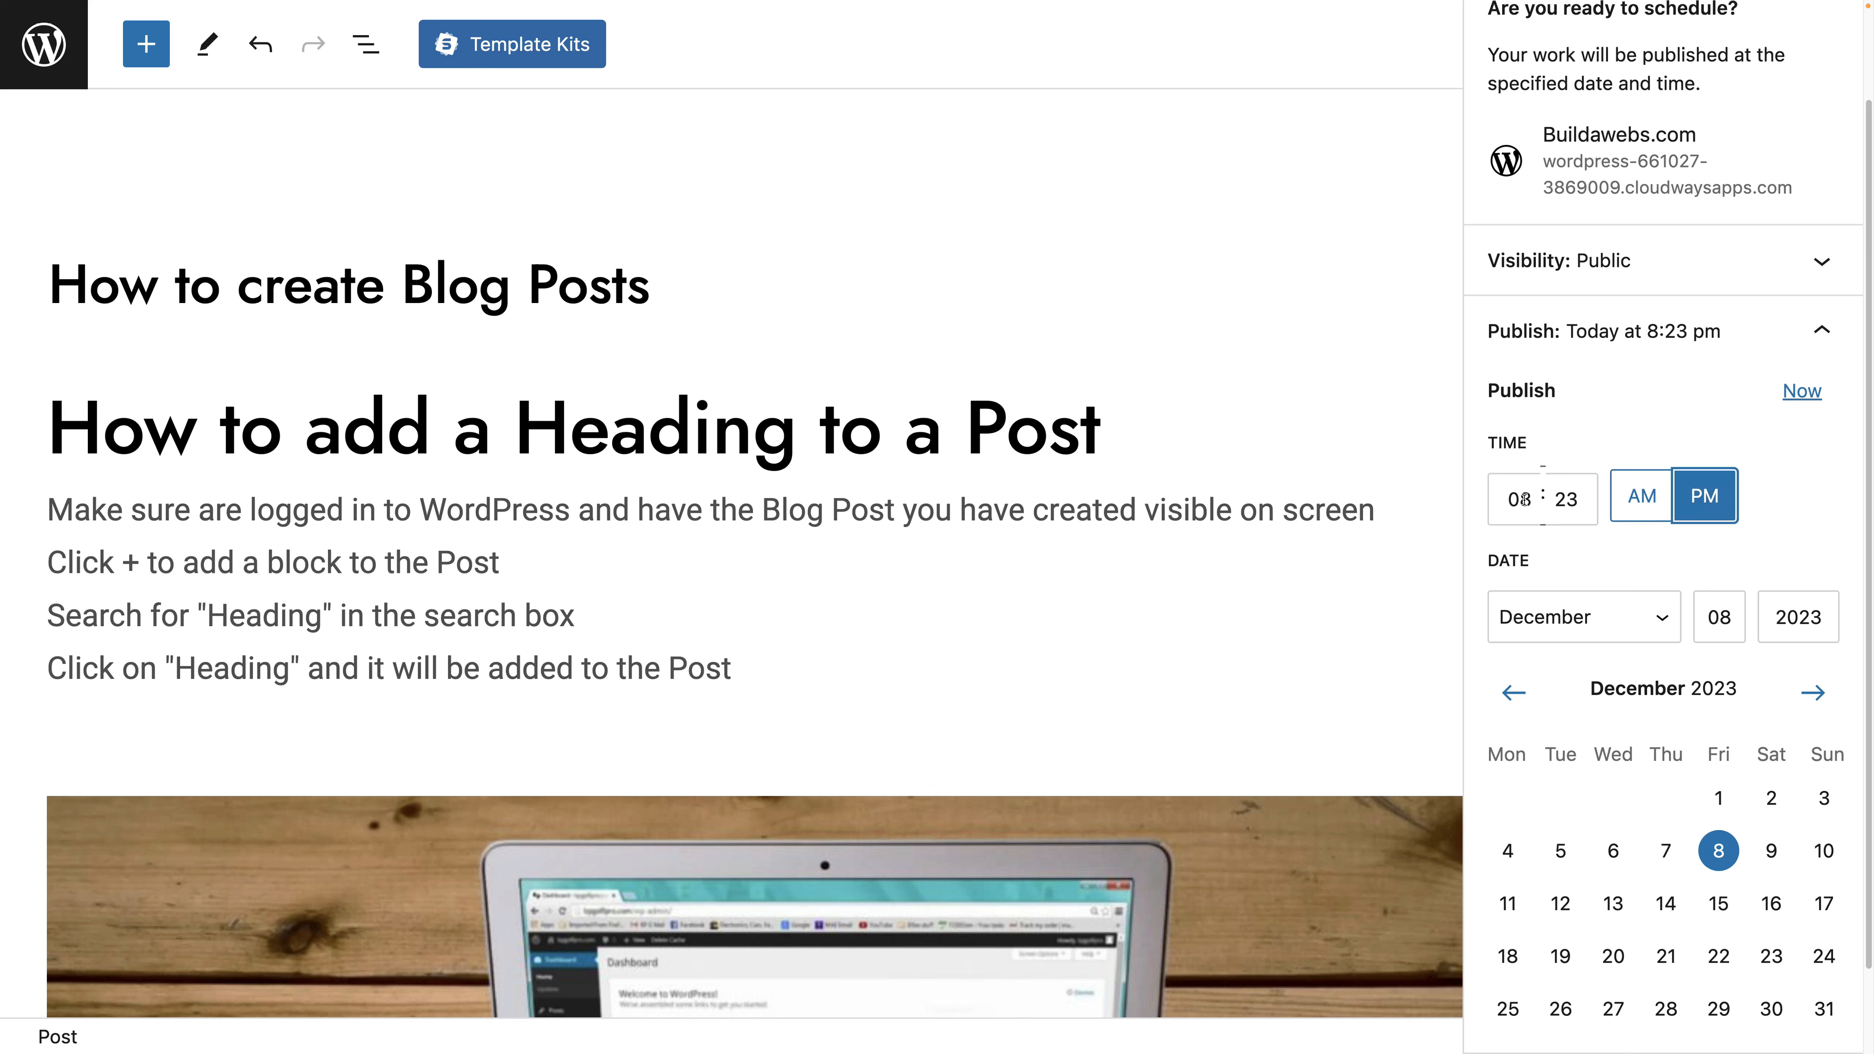
pyautogui.click(1770, 864)
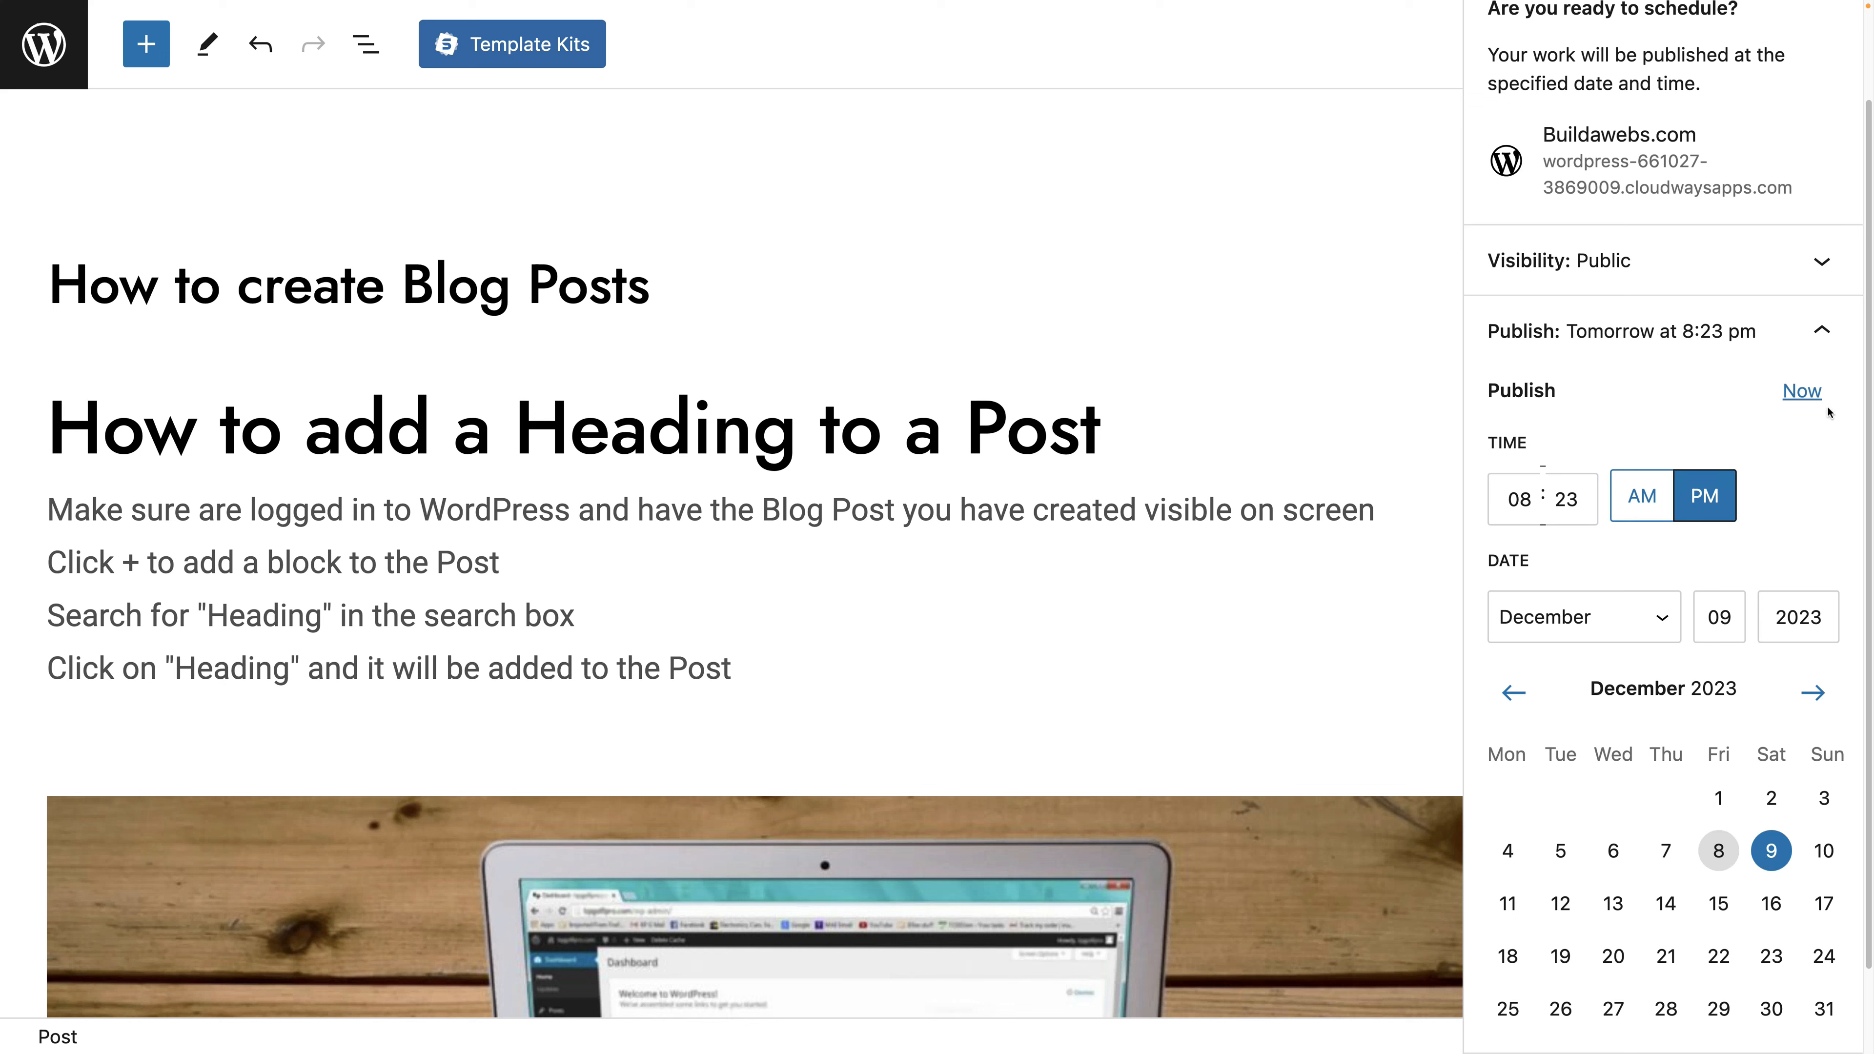
pyautogui.click(1801, 393)
pyautogui.scroll(2, 1790, 498)
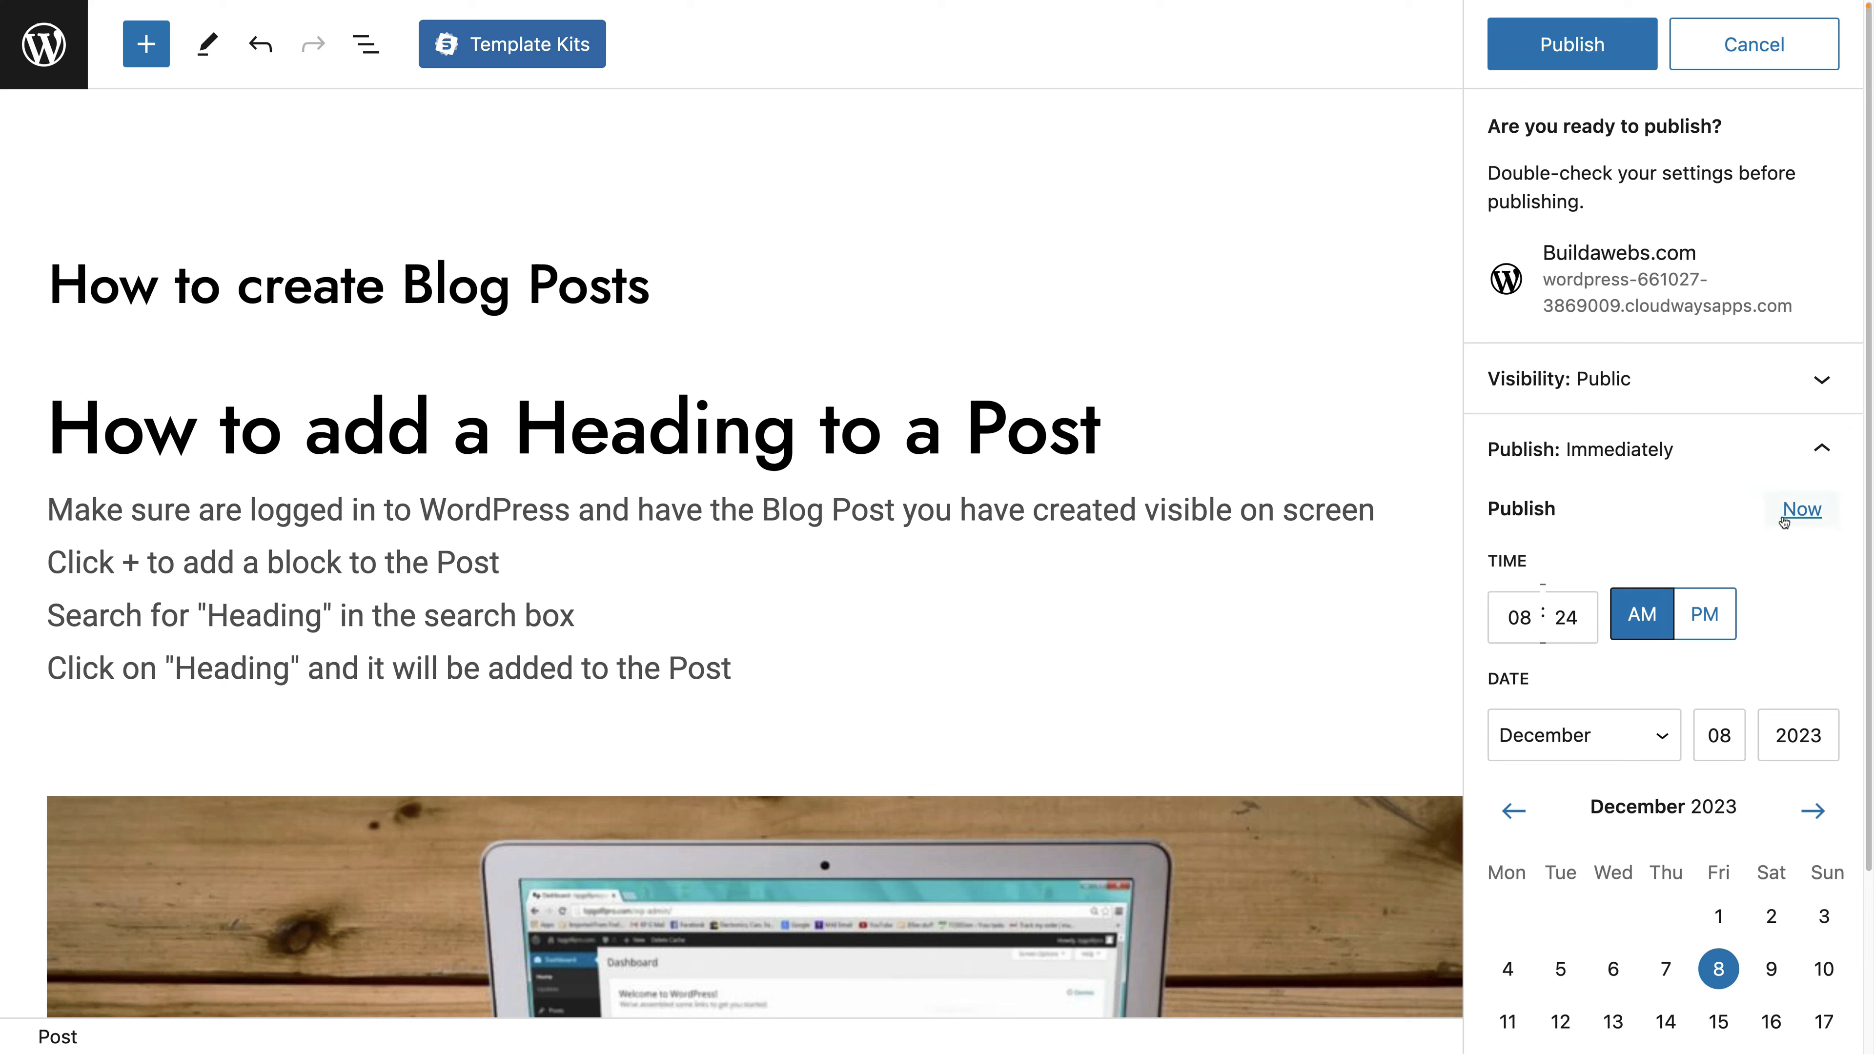
# Publish the post immediately and look through its live page, from the featured image to the content
pyautogui.click(1586, 67)
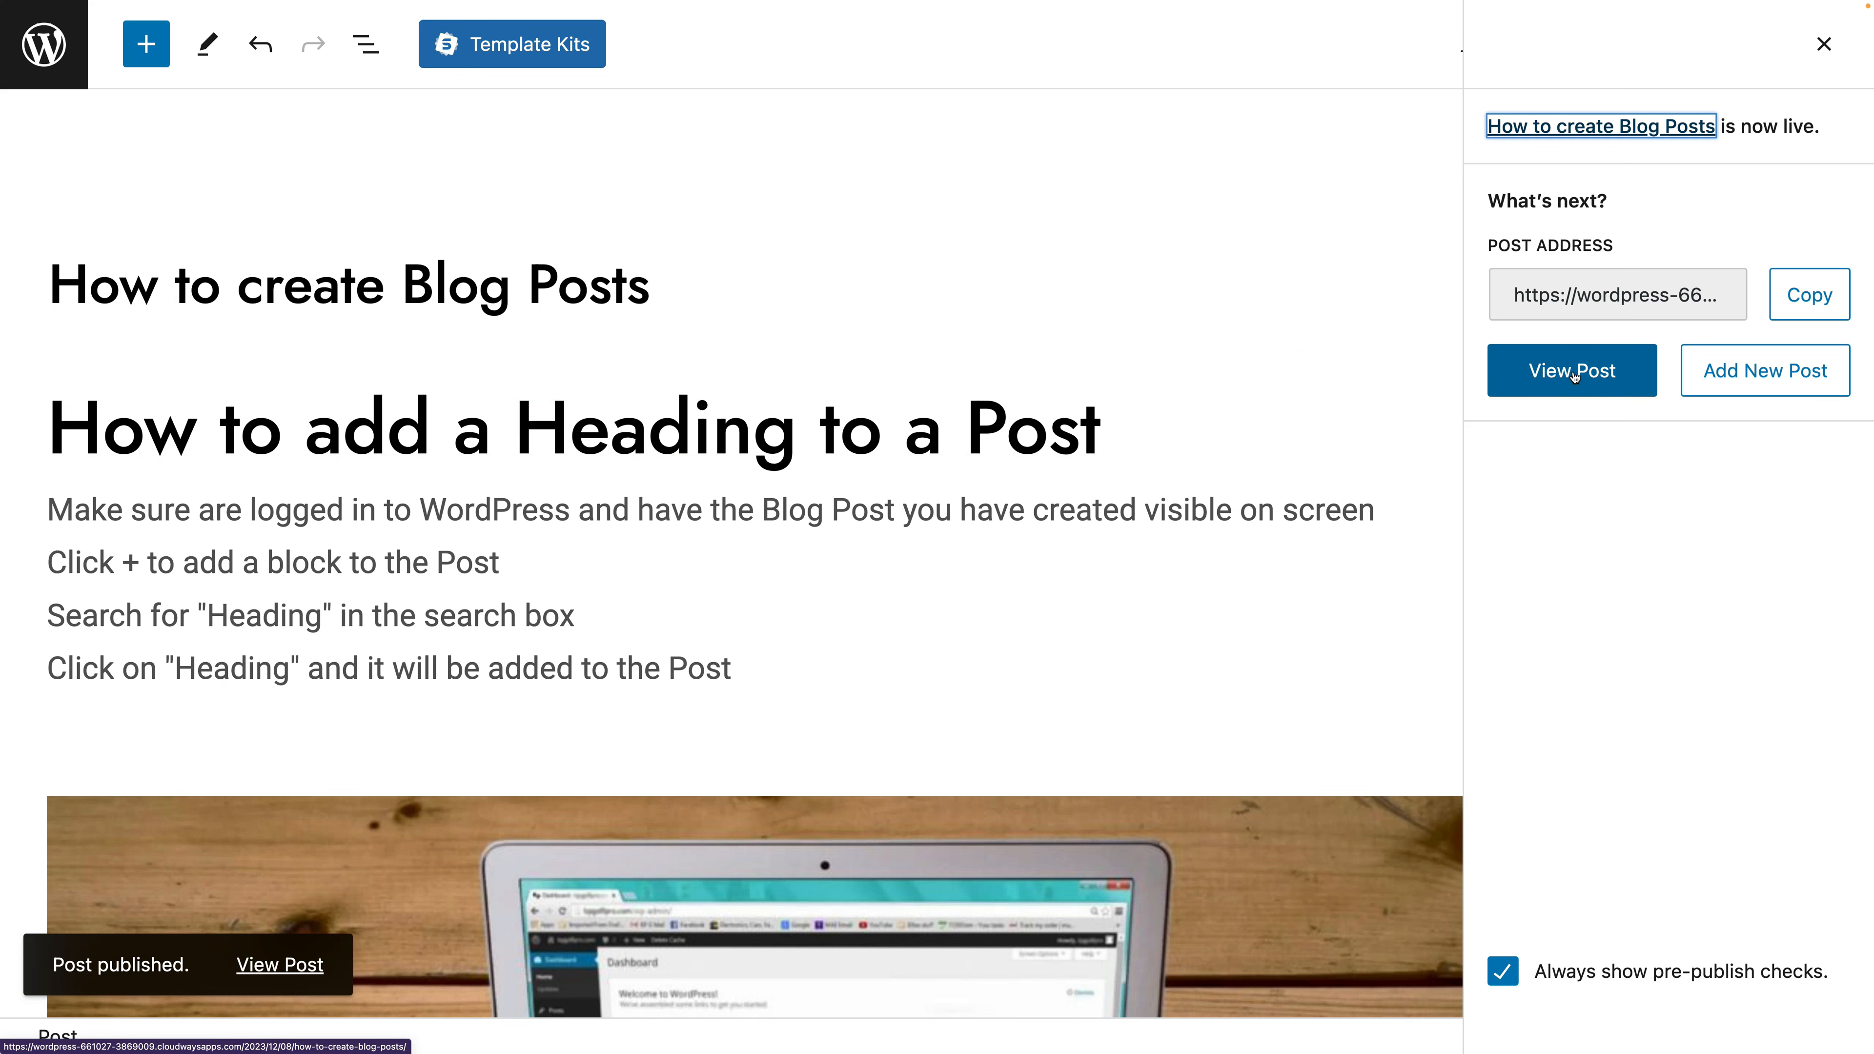
pyautogui.click(1582, 386)
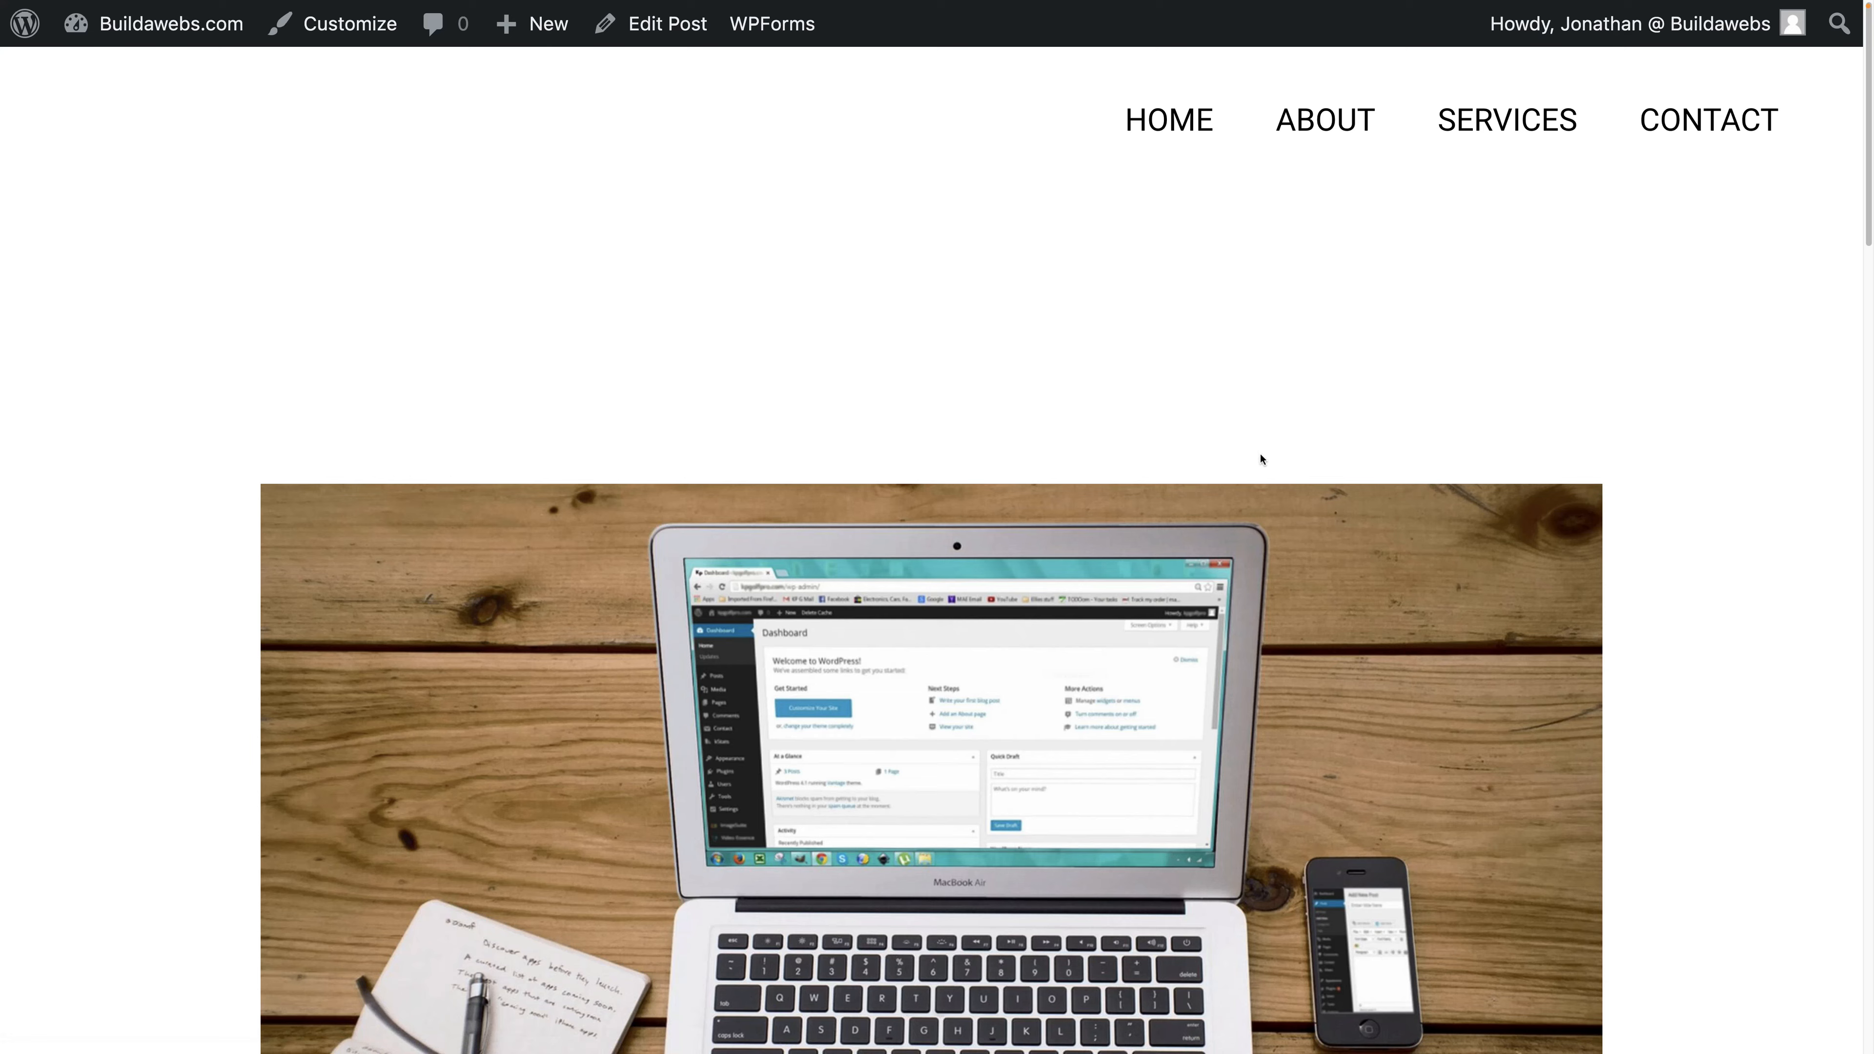
pyautogui.scroll(-6, 1261, 465)
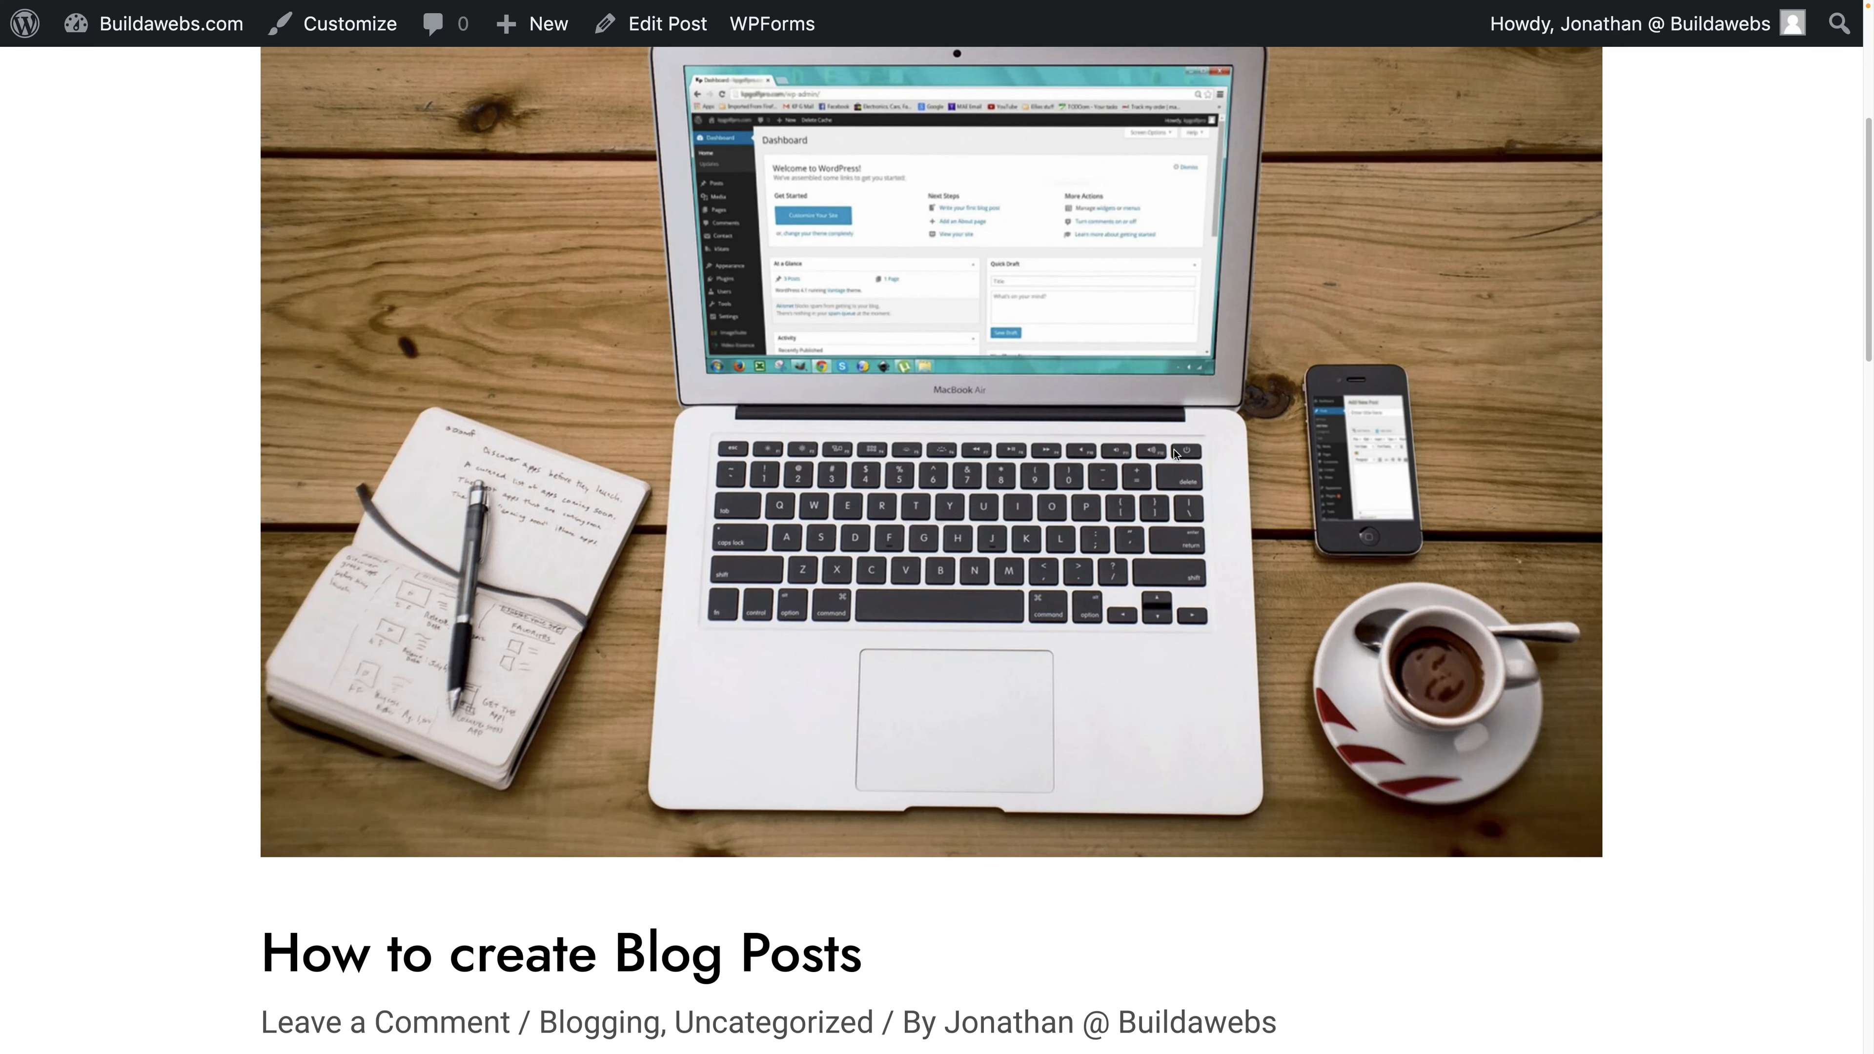
pyautogui.scroll(-10, 1175, 453)
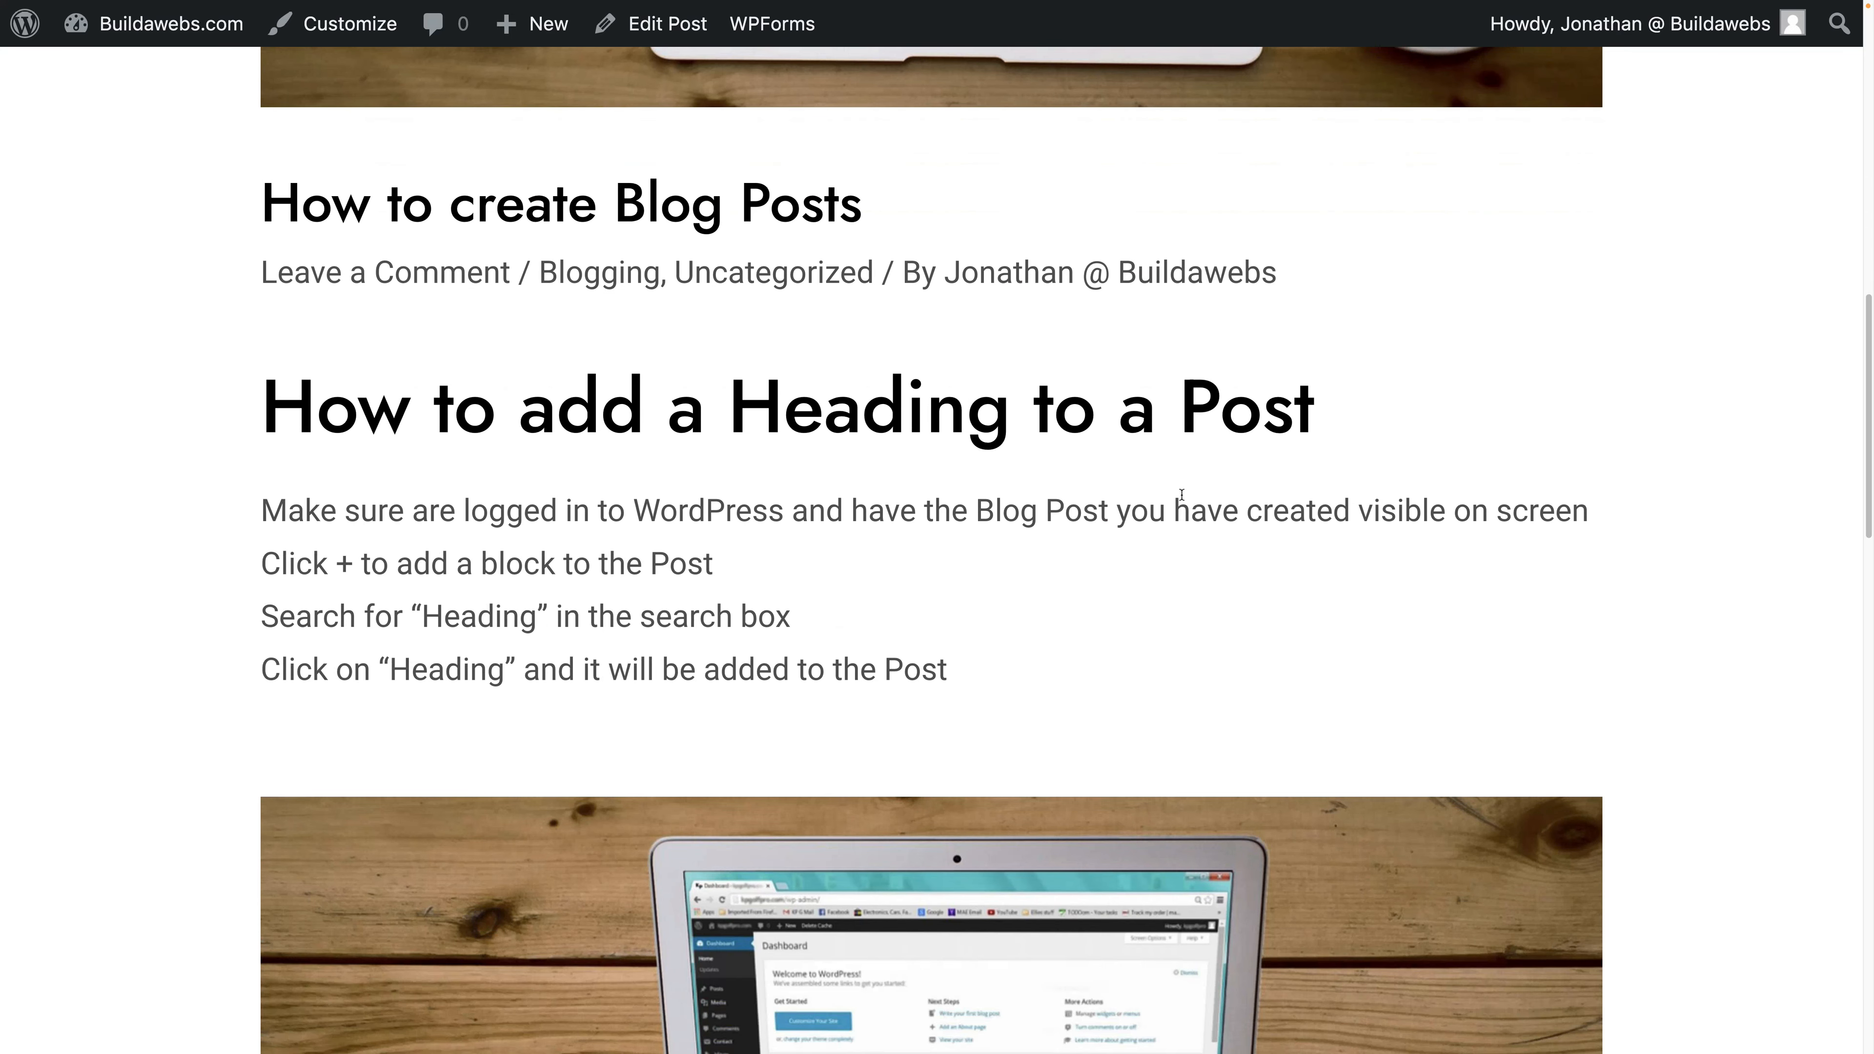
pyautogui.scroll(-5, 1150, 539)
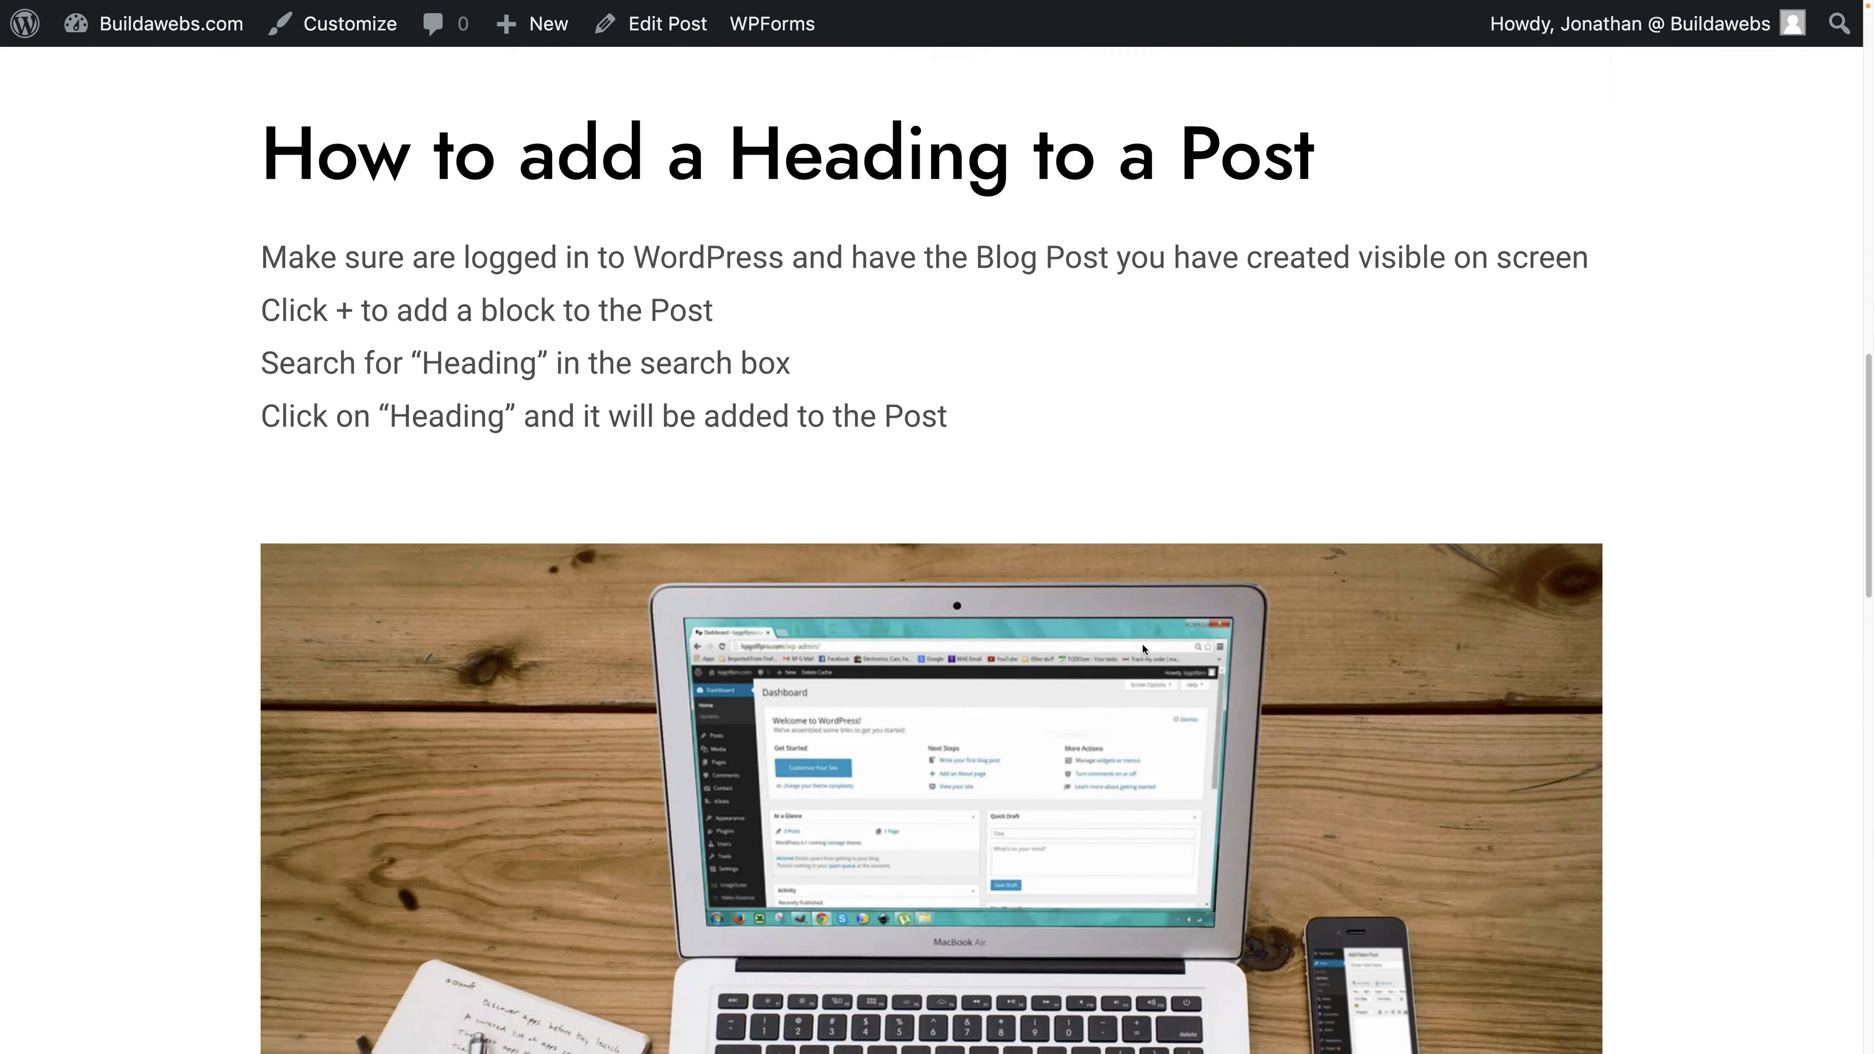
pyautogui.scroll(15, 1139, 649)
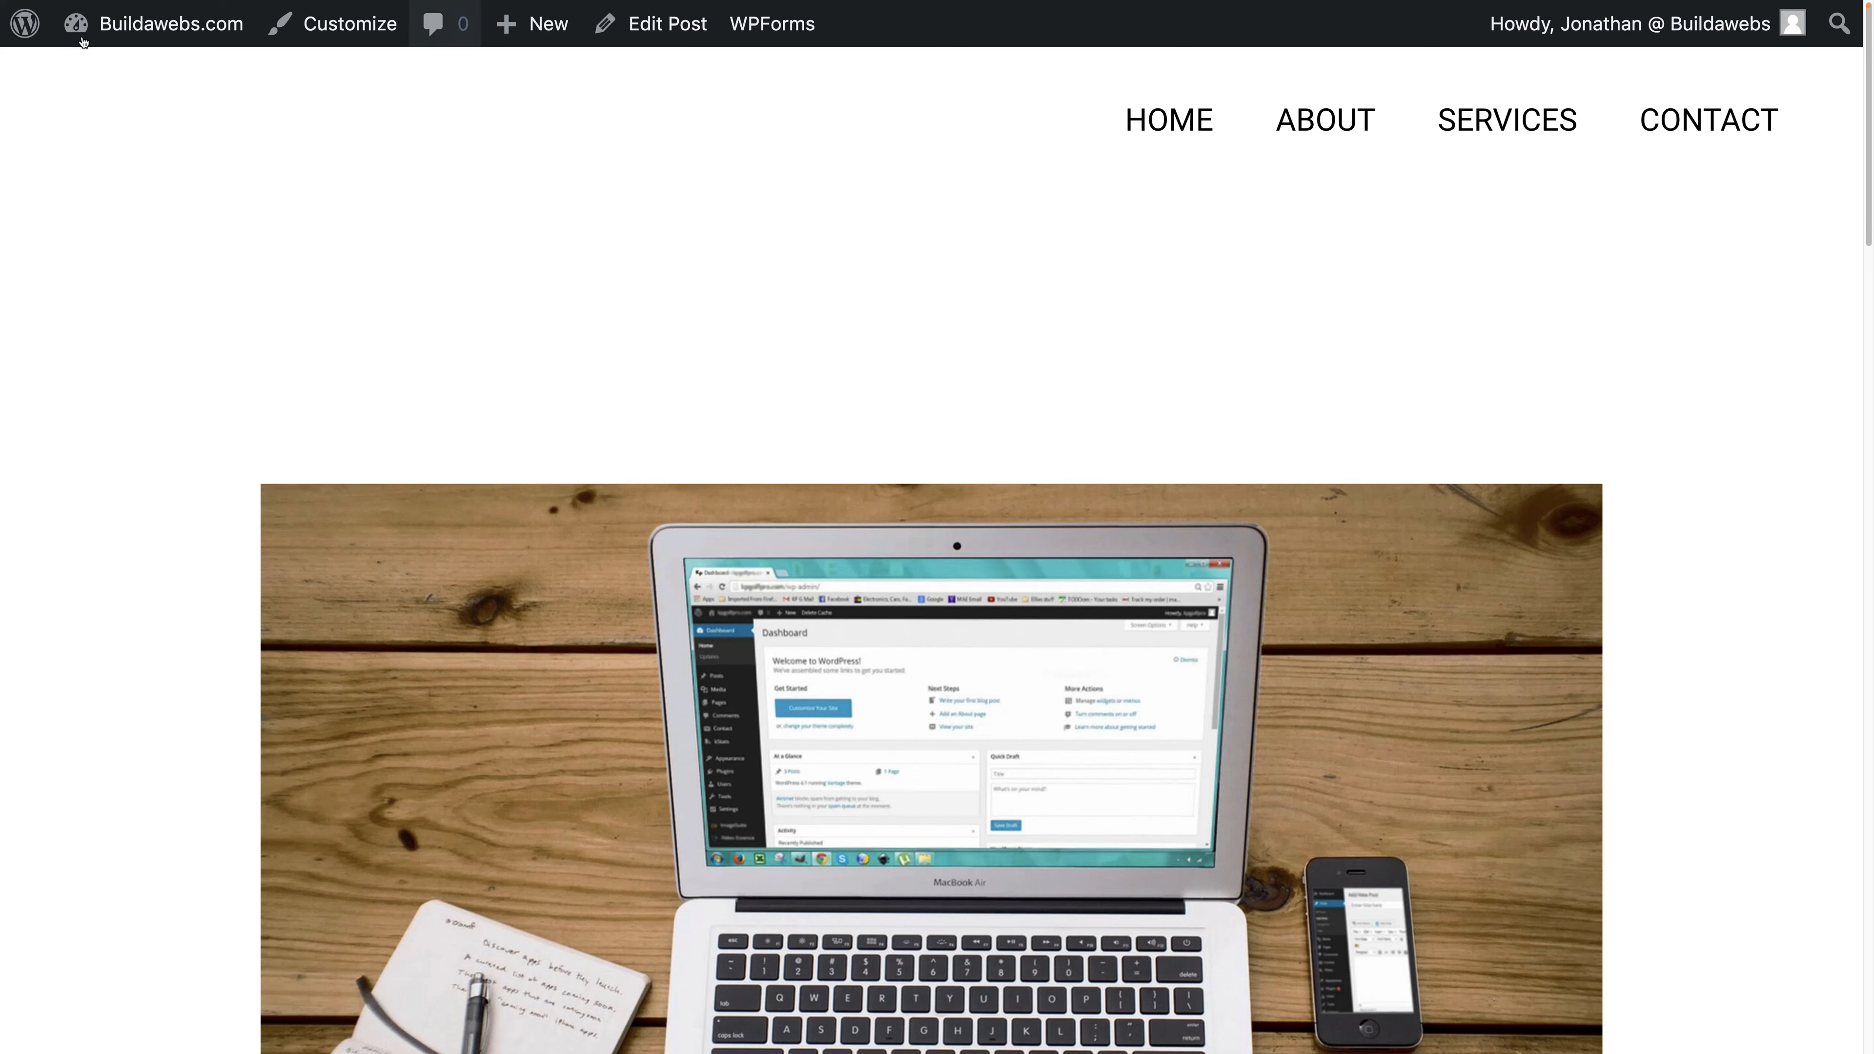
# Go back to the admin posts list, view the published post in the editor and return to the list
pyautogui.click(17, 28)
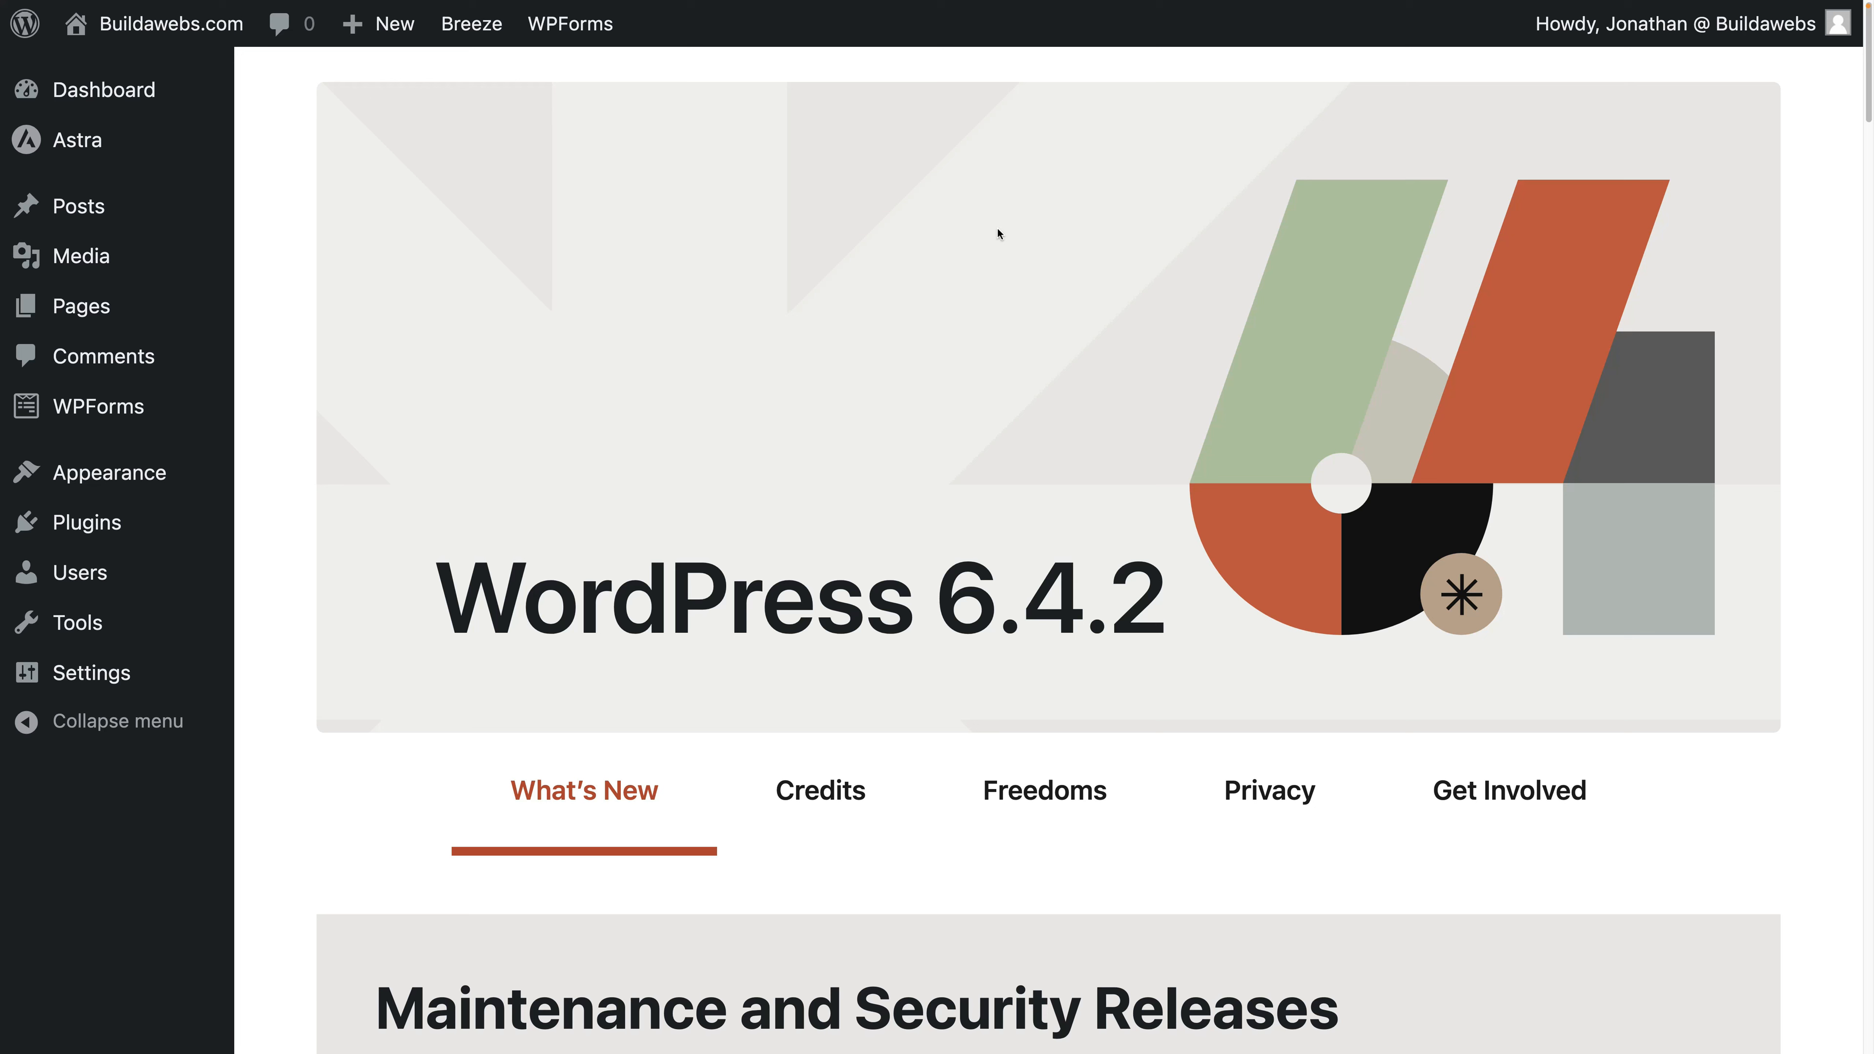
pyautogui.click(101, 214)
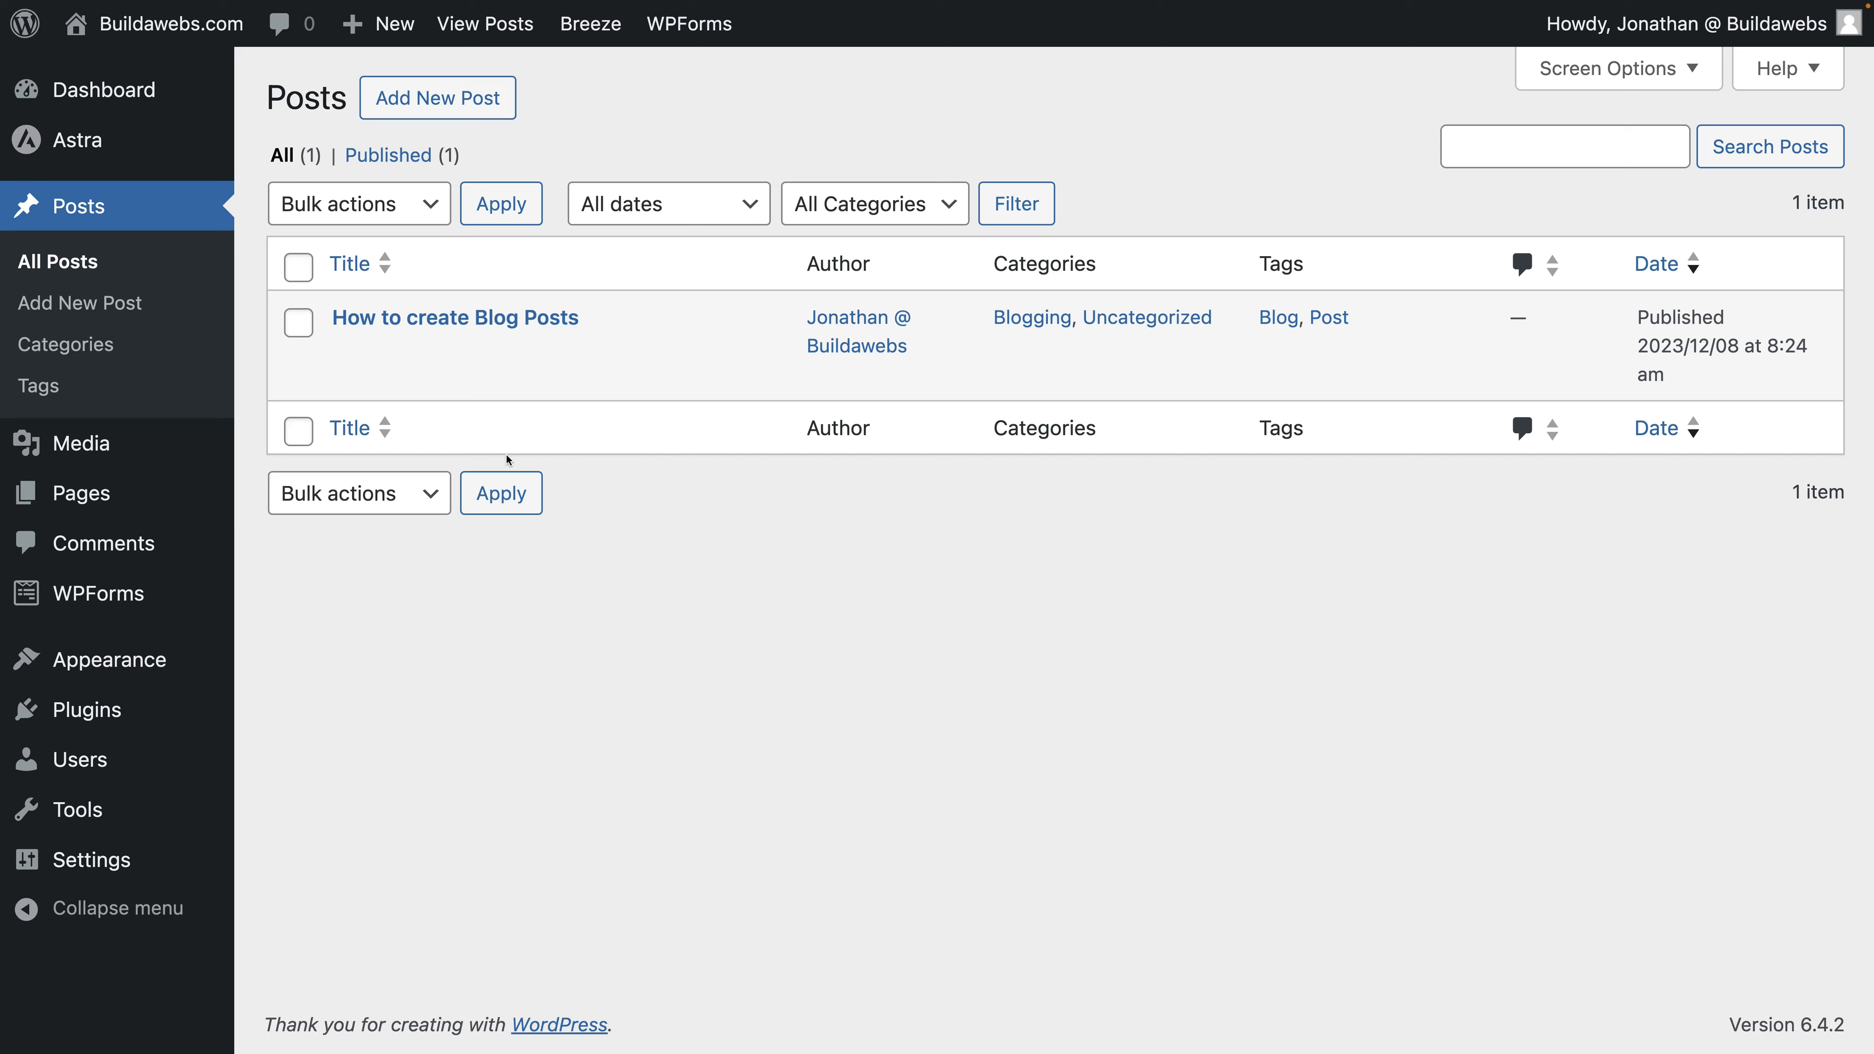
pyautogui.moveTo(363, 341)
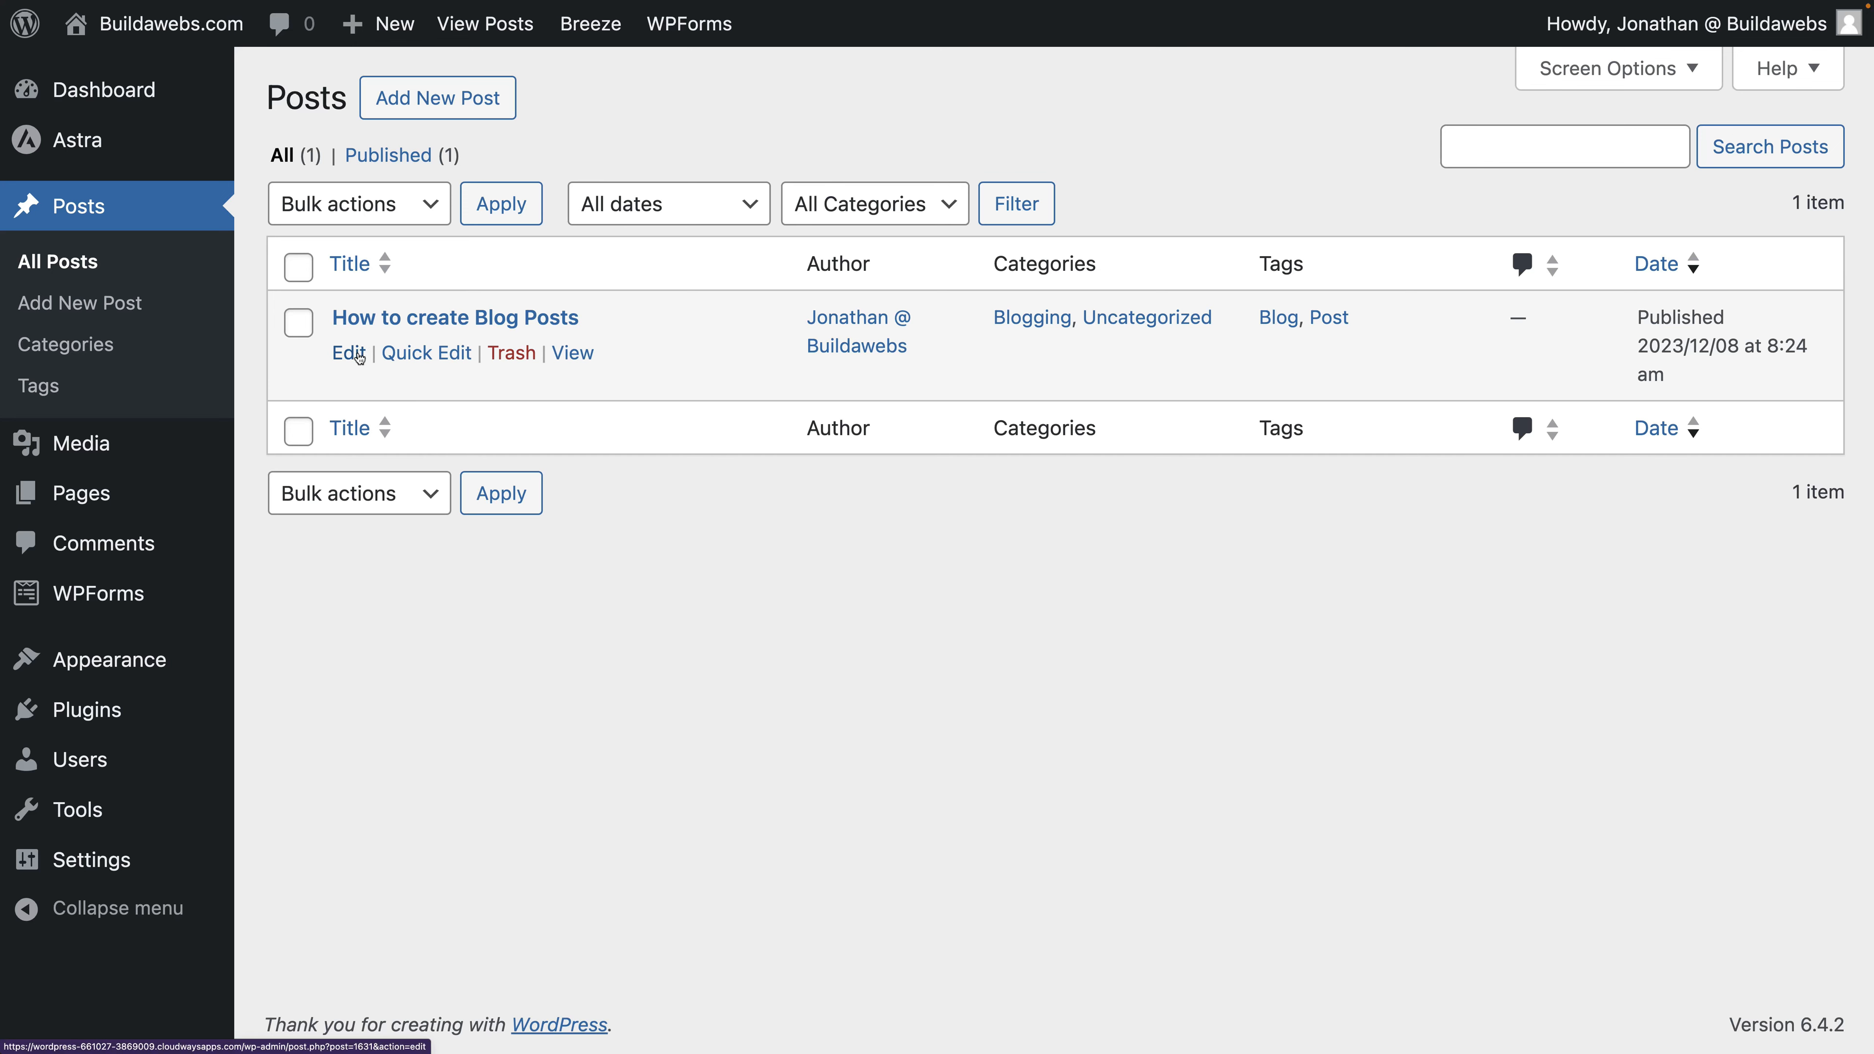
pyautogui.click(357, 355)
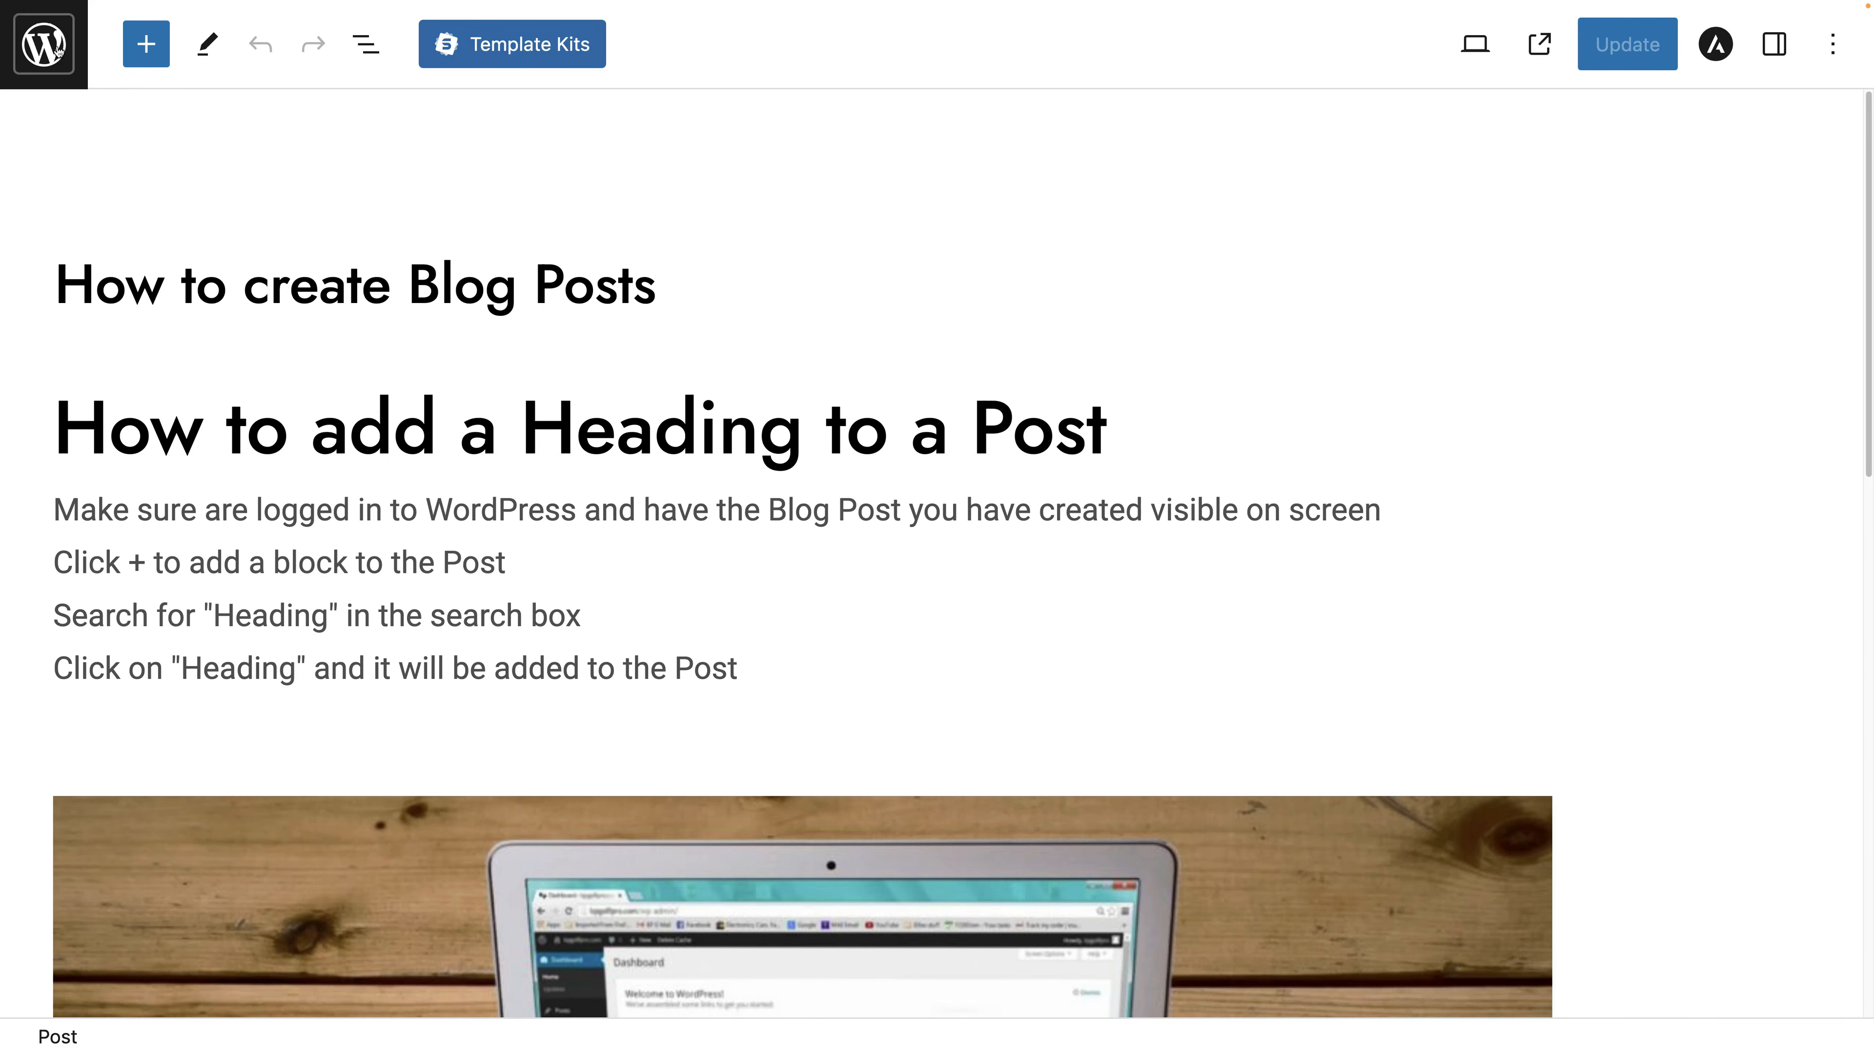
pyautogui.click(49, 52)
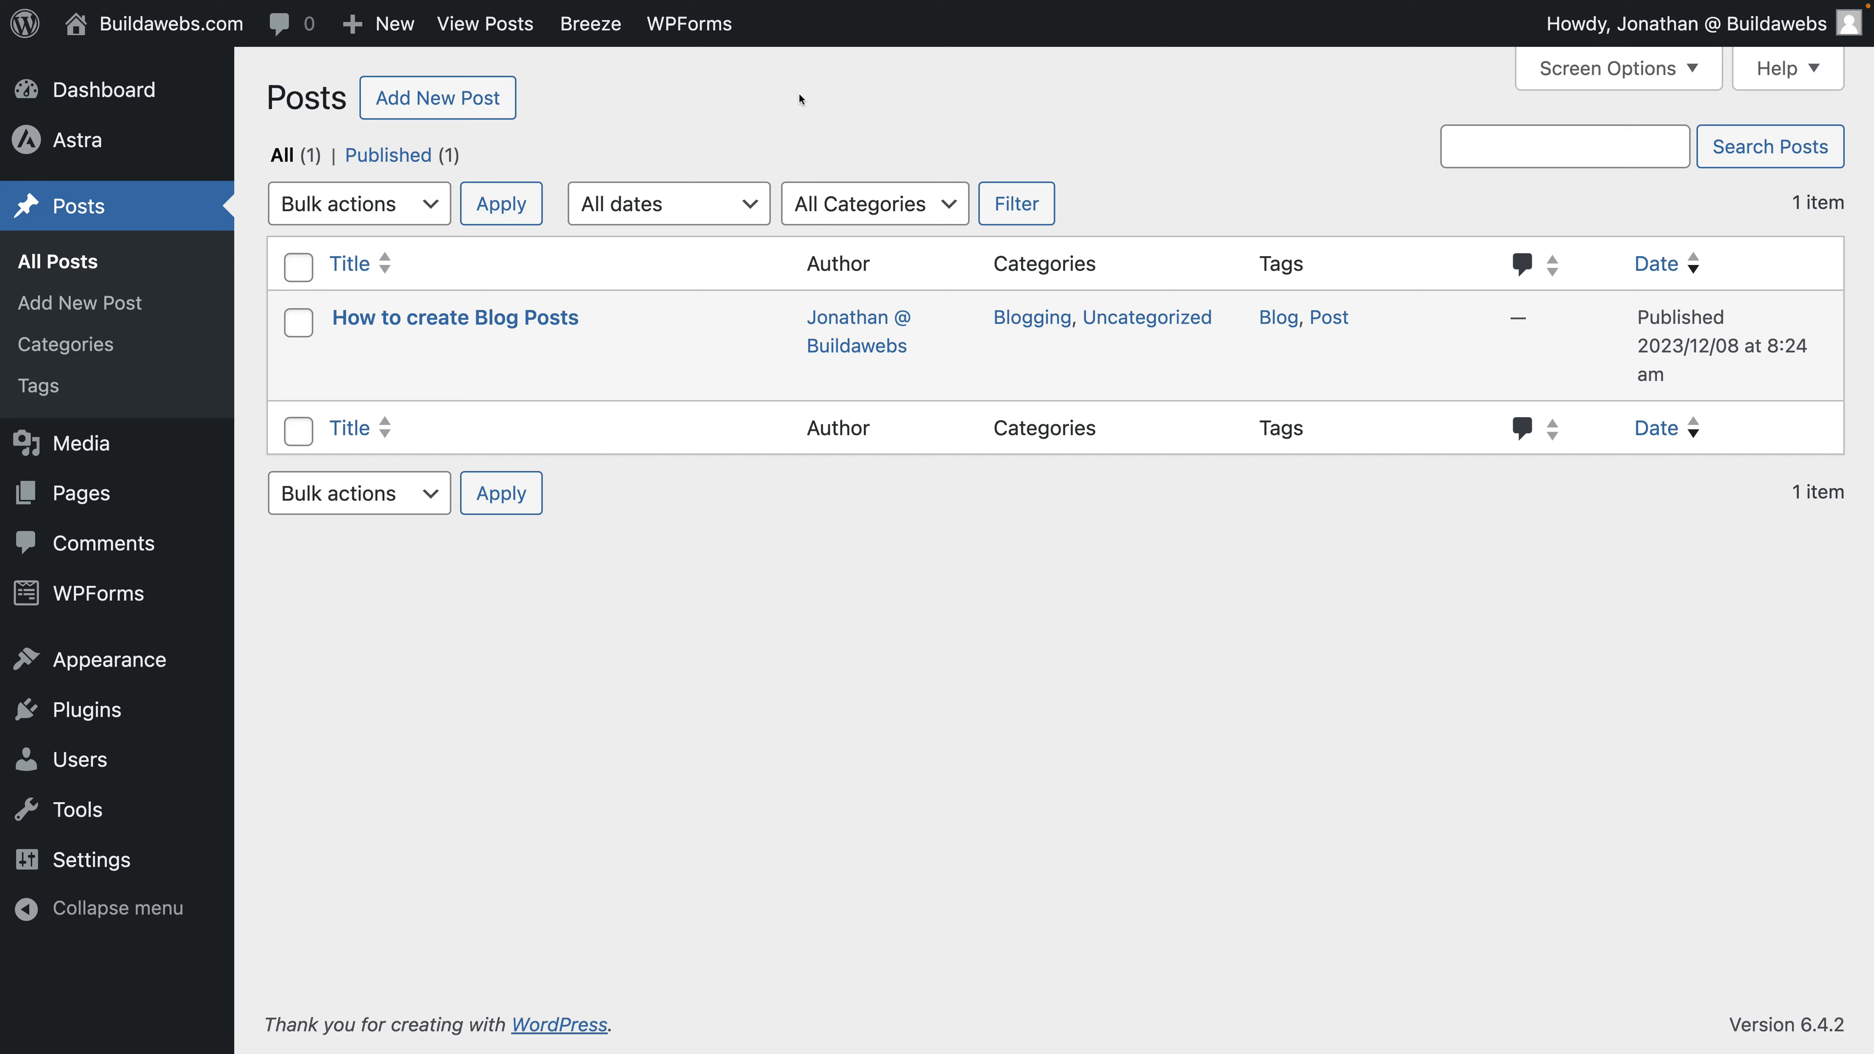
# Change the status of the "How to create Blog Posts" post to Draft with Quick Edit and update it
pyautogui.click(114, 218)
pyautogui.moveTo(506, 337)
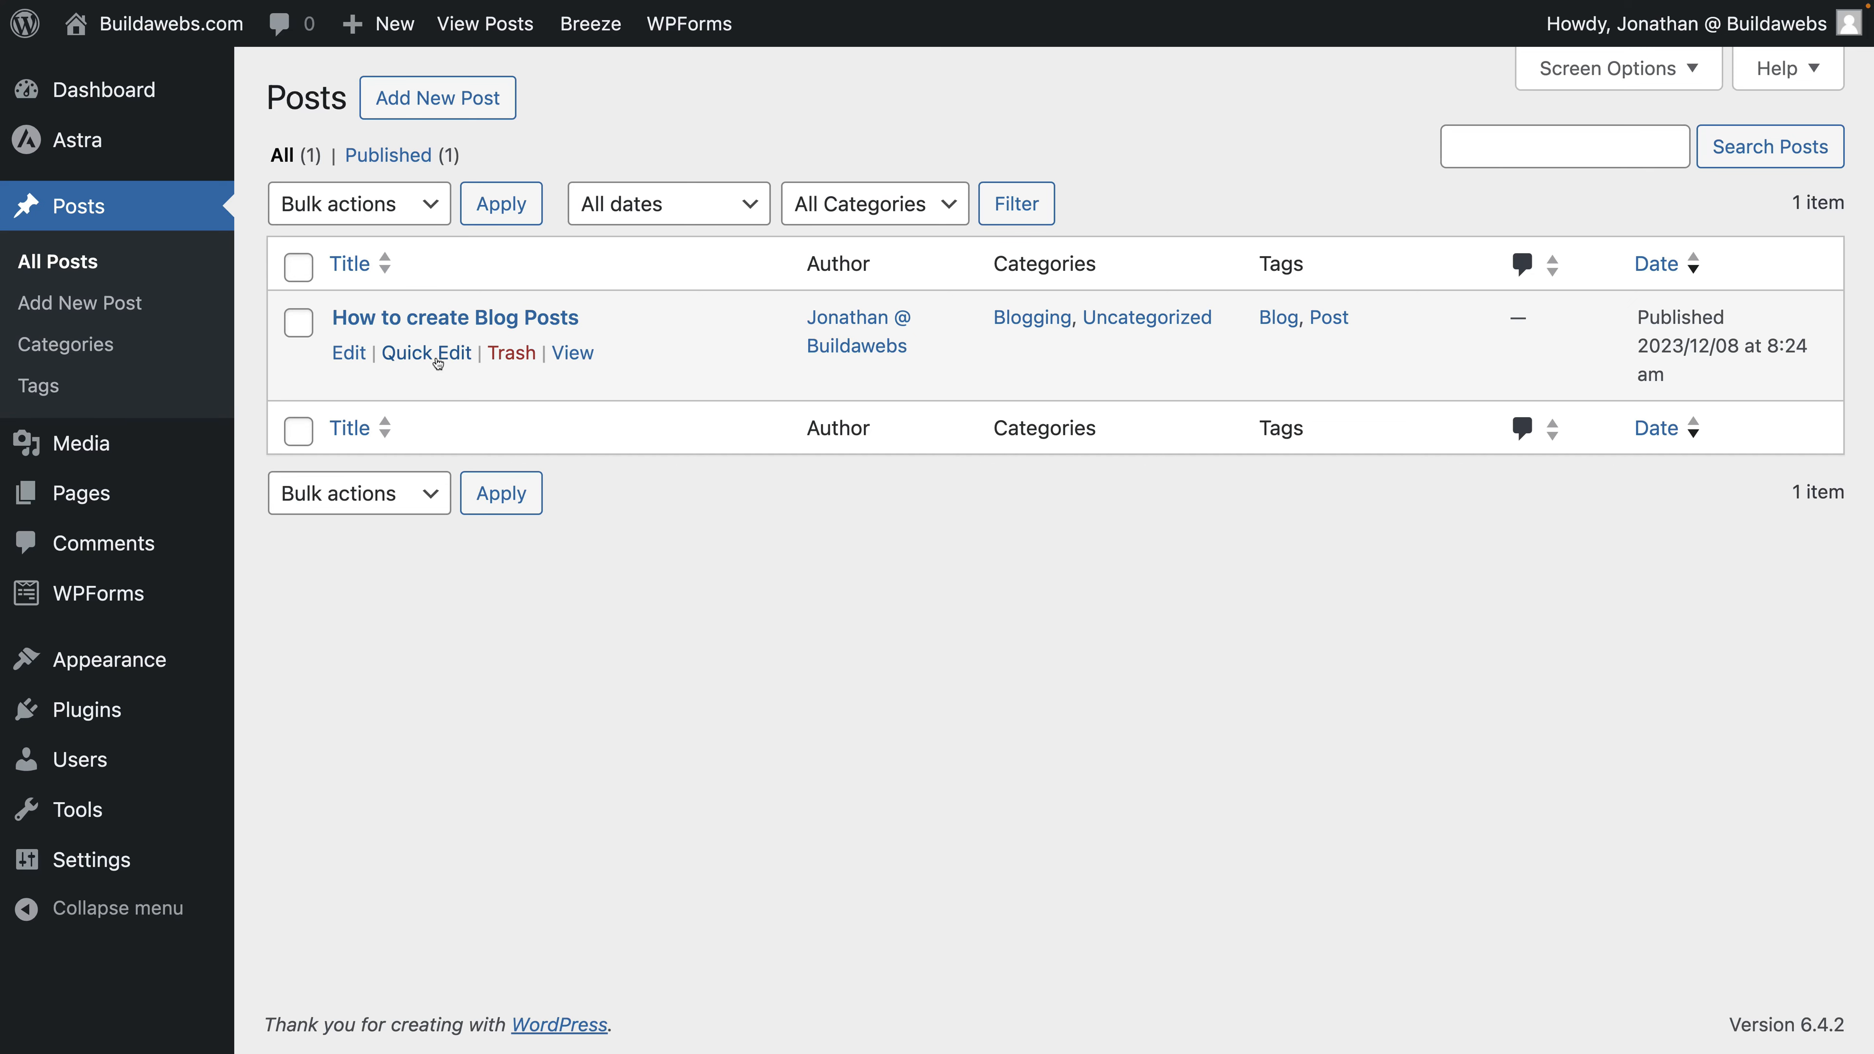
pyautogui.click(428, 354)
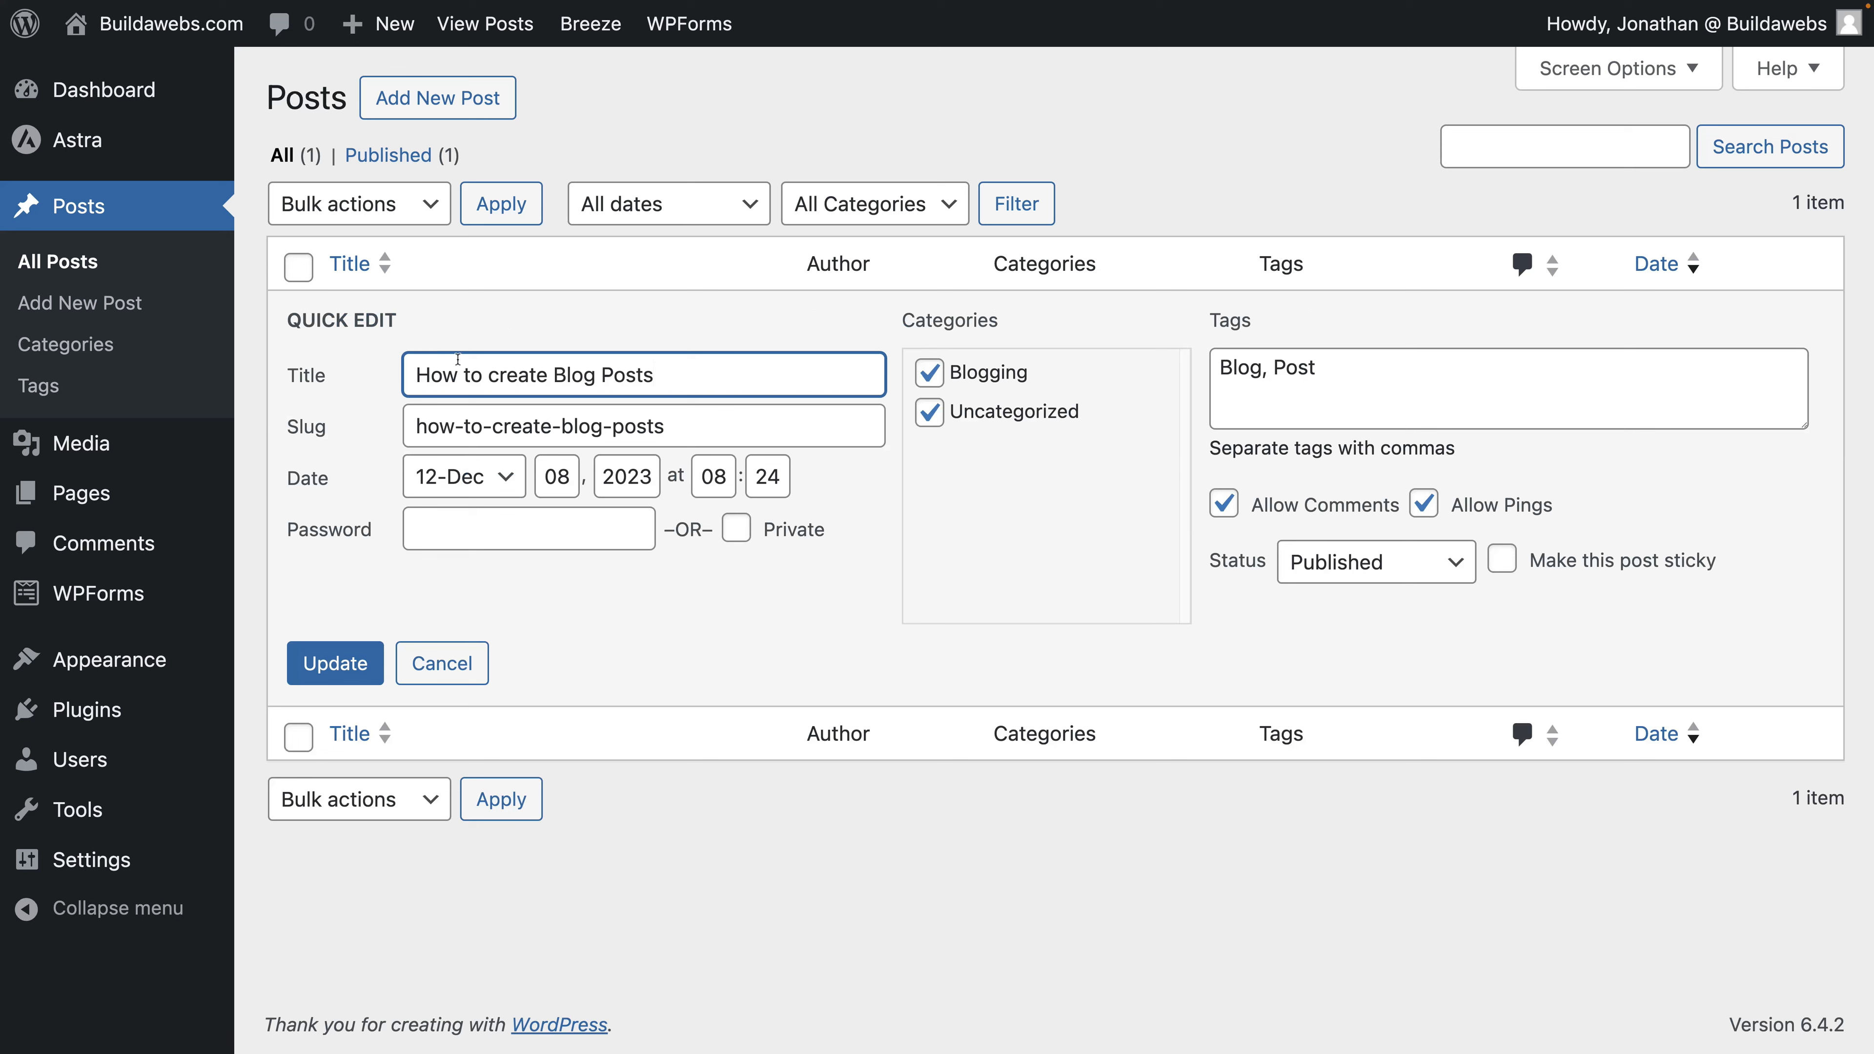
pyautogui.click(1386, 565)
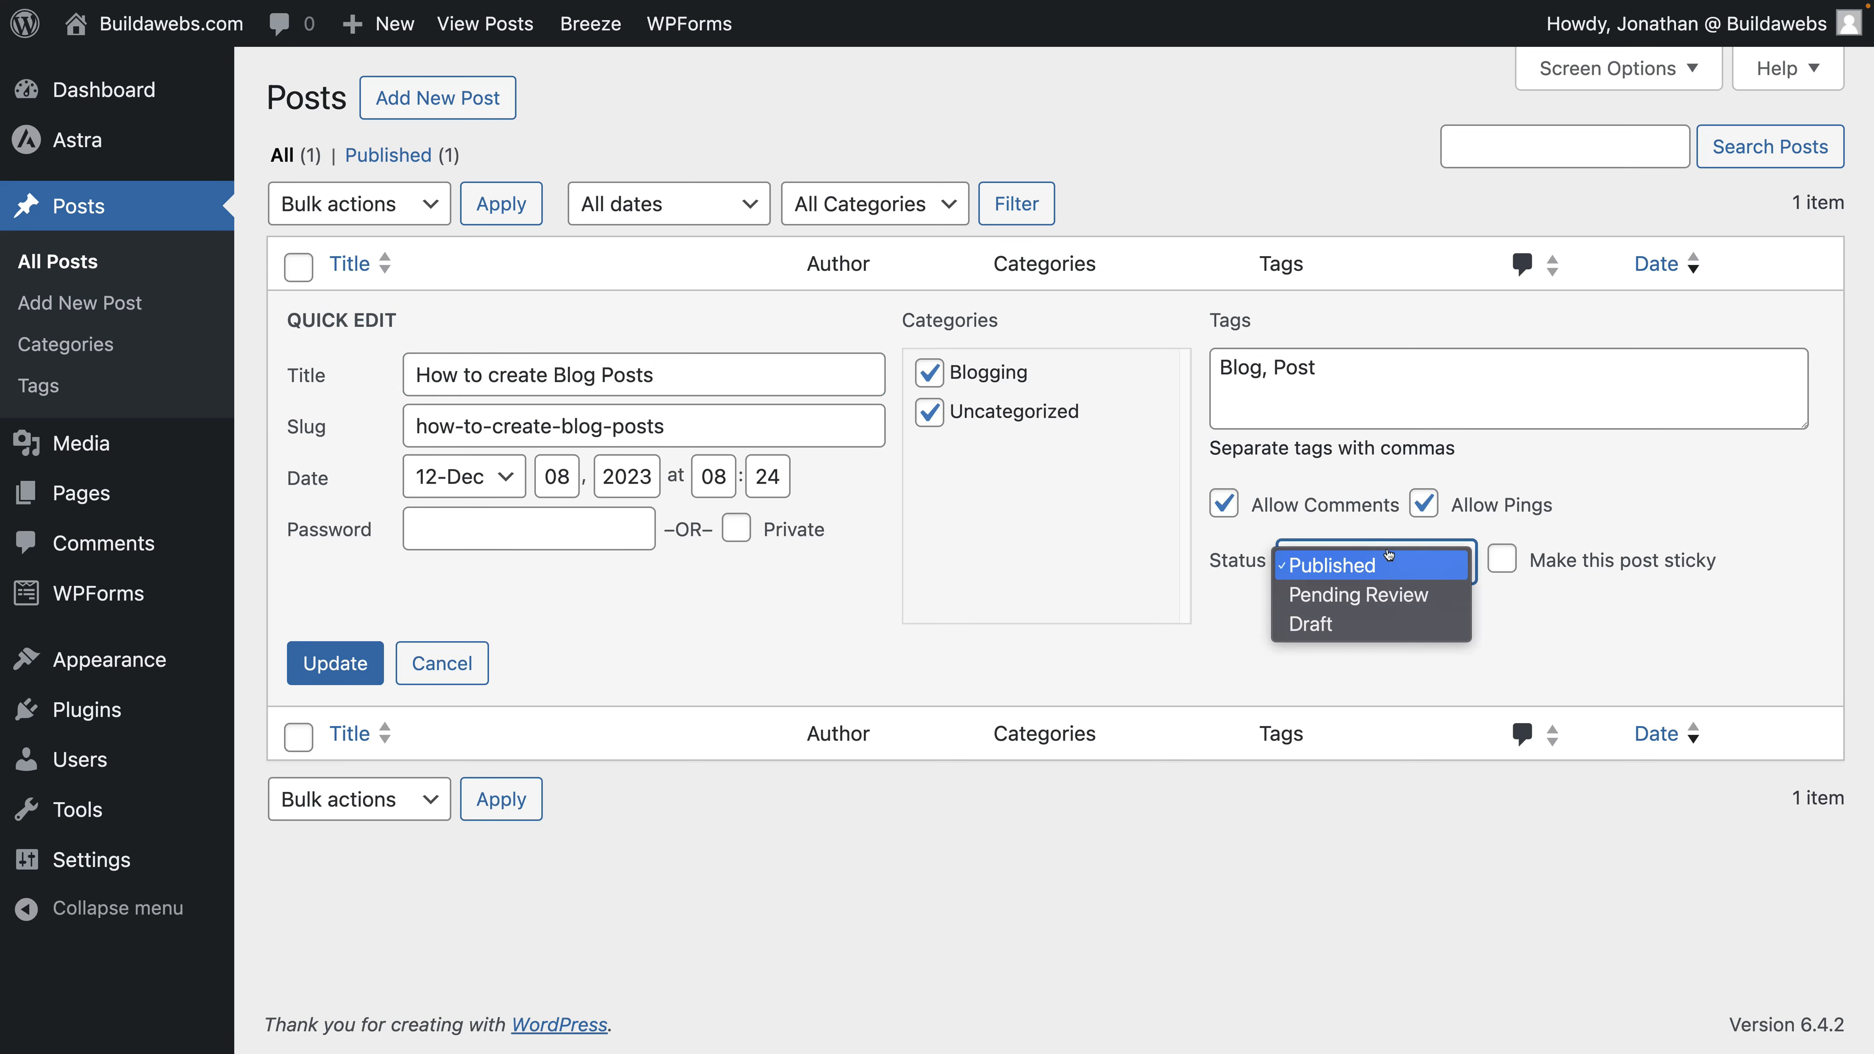
pyautogui.click(1321, 624)
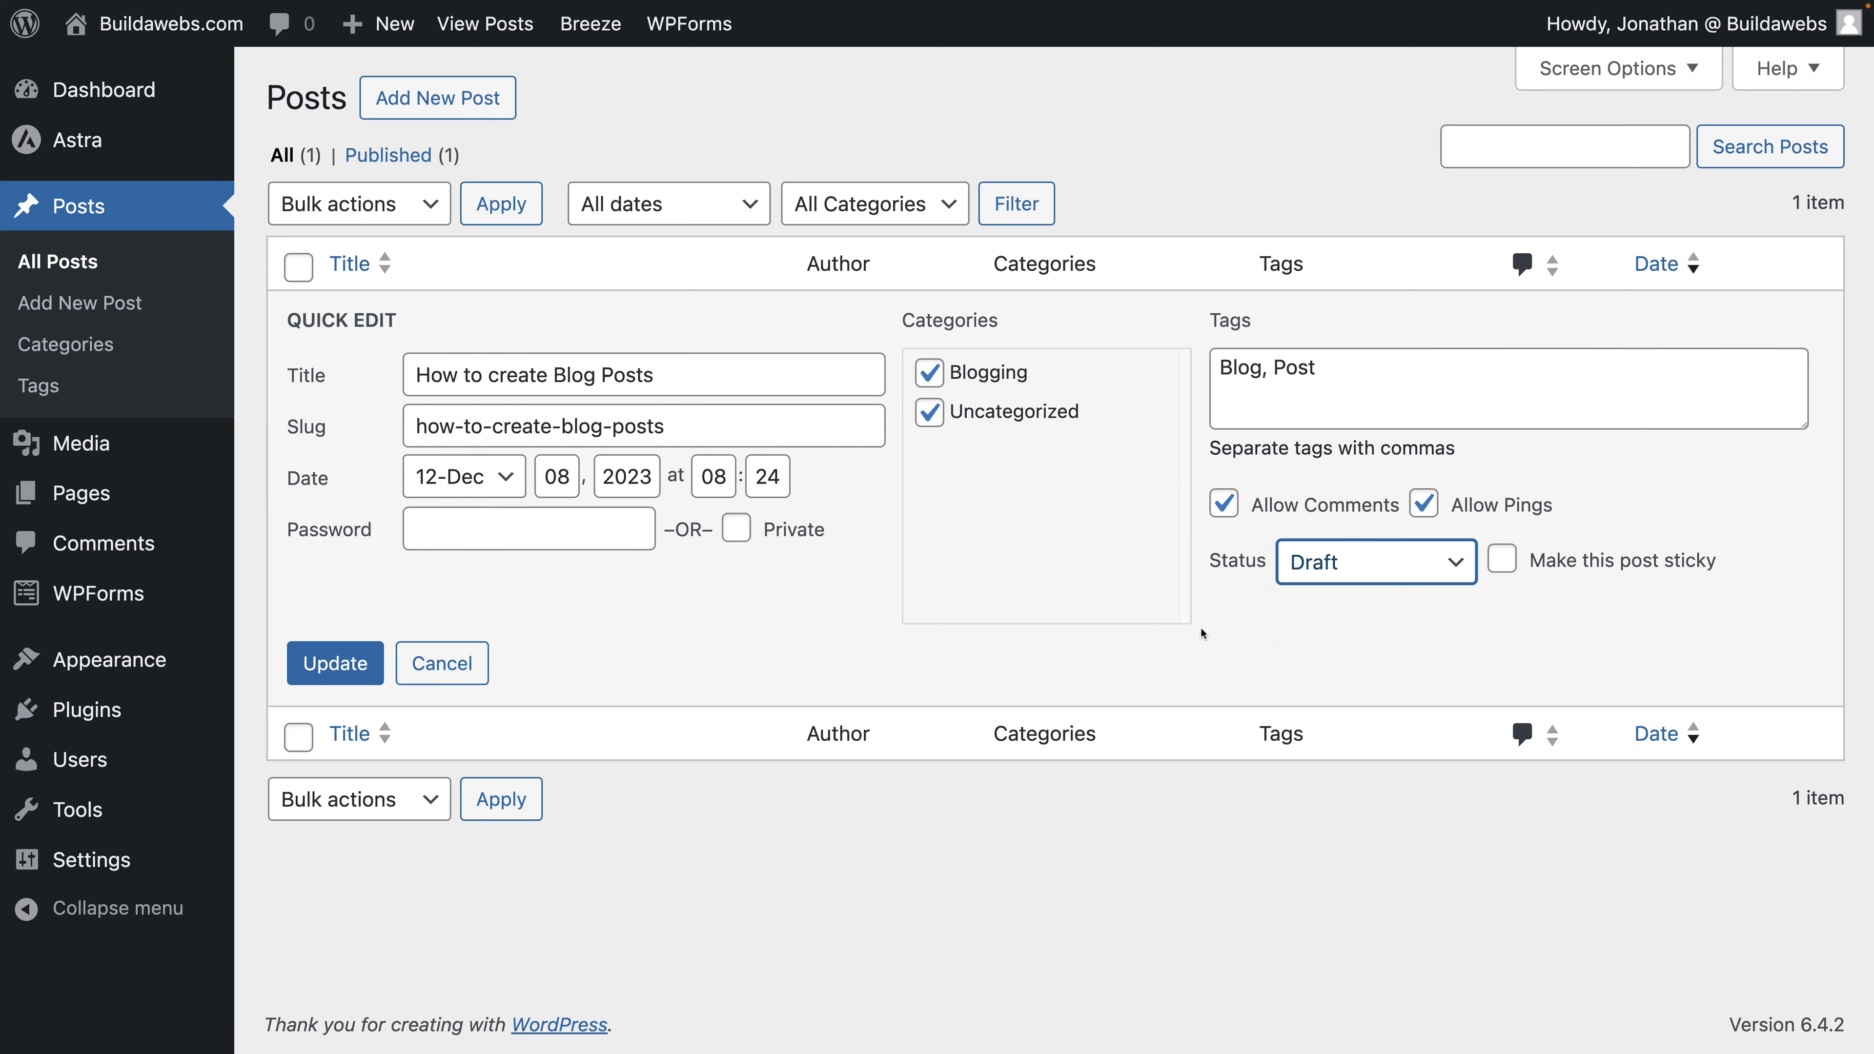
pyautogui.click(351, 665)
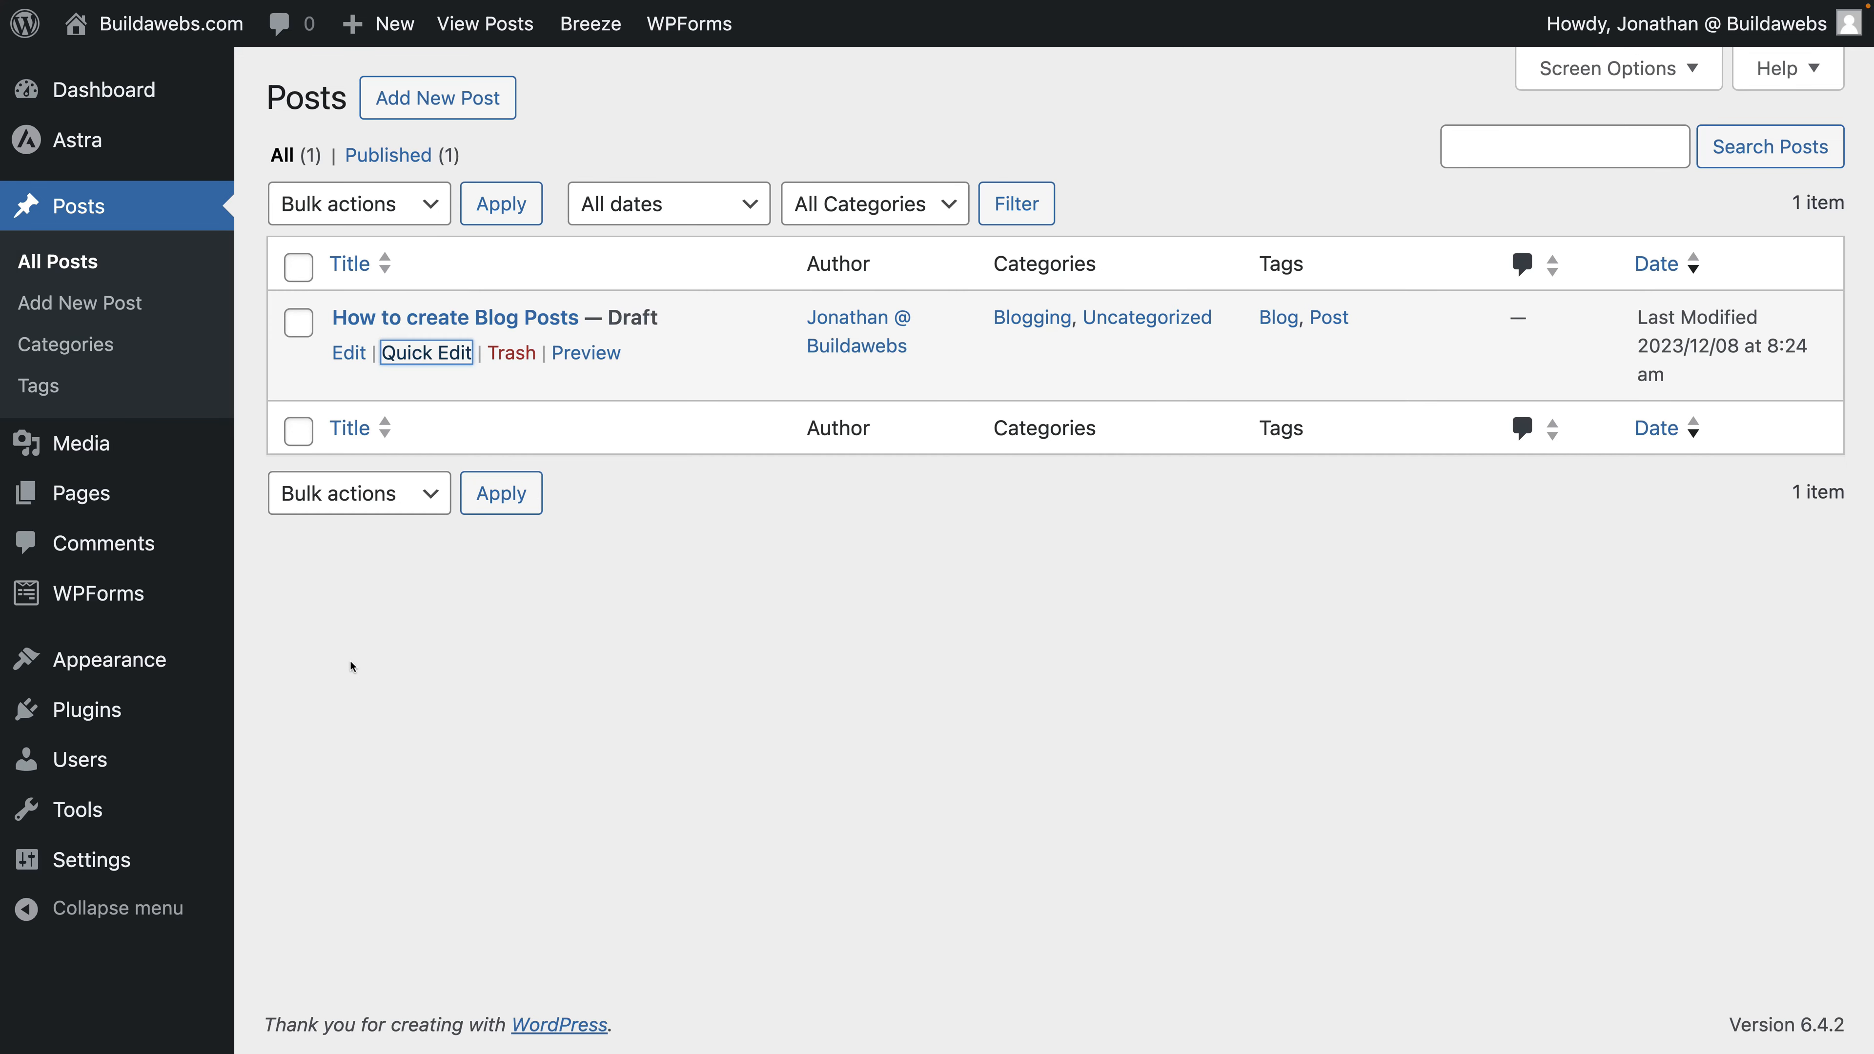
pyautogui.click(1051, 119)
pyautogui.click(120, 211)
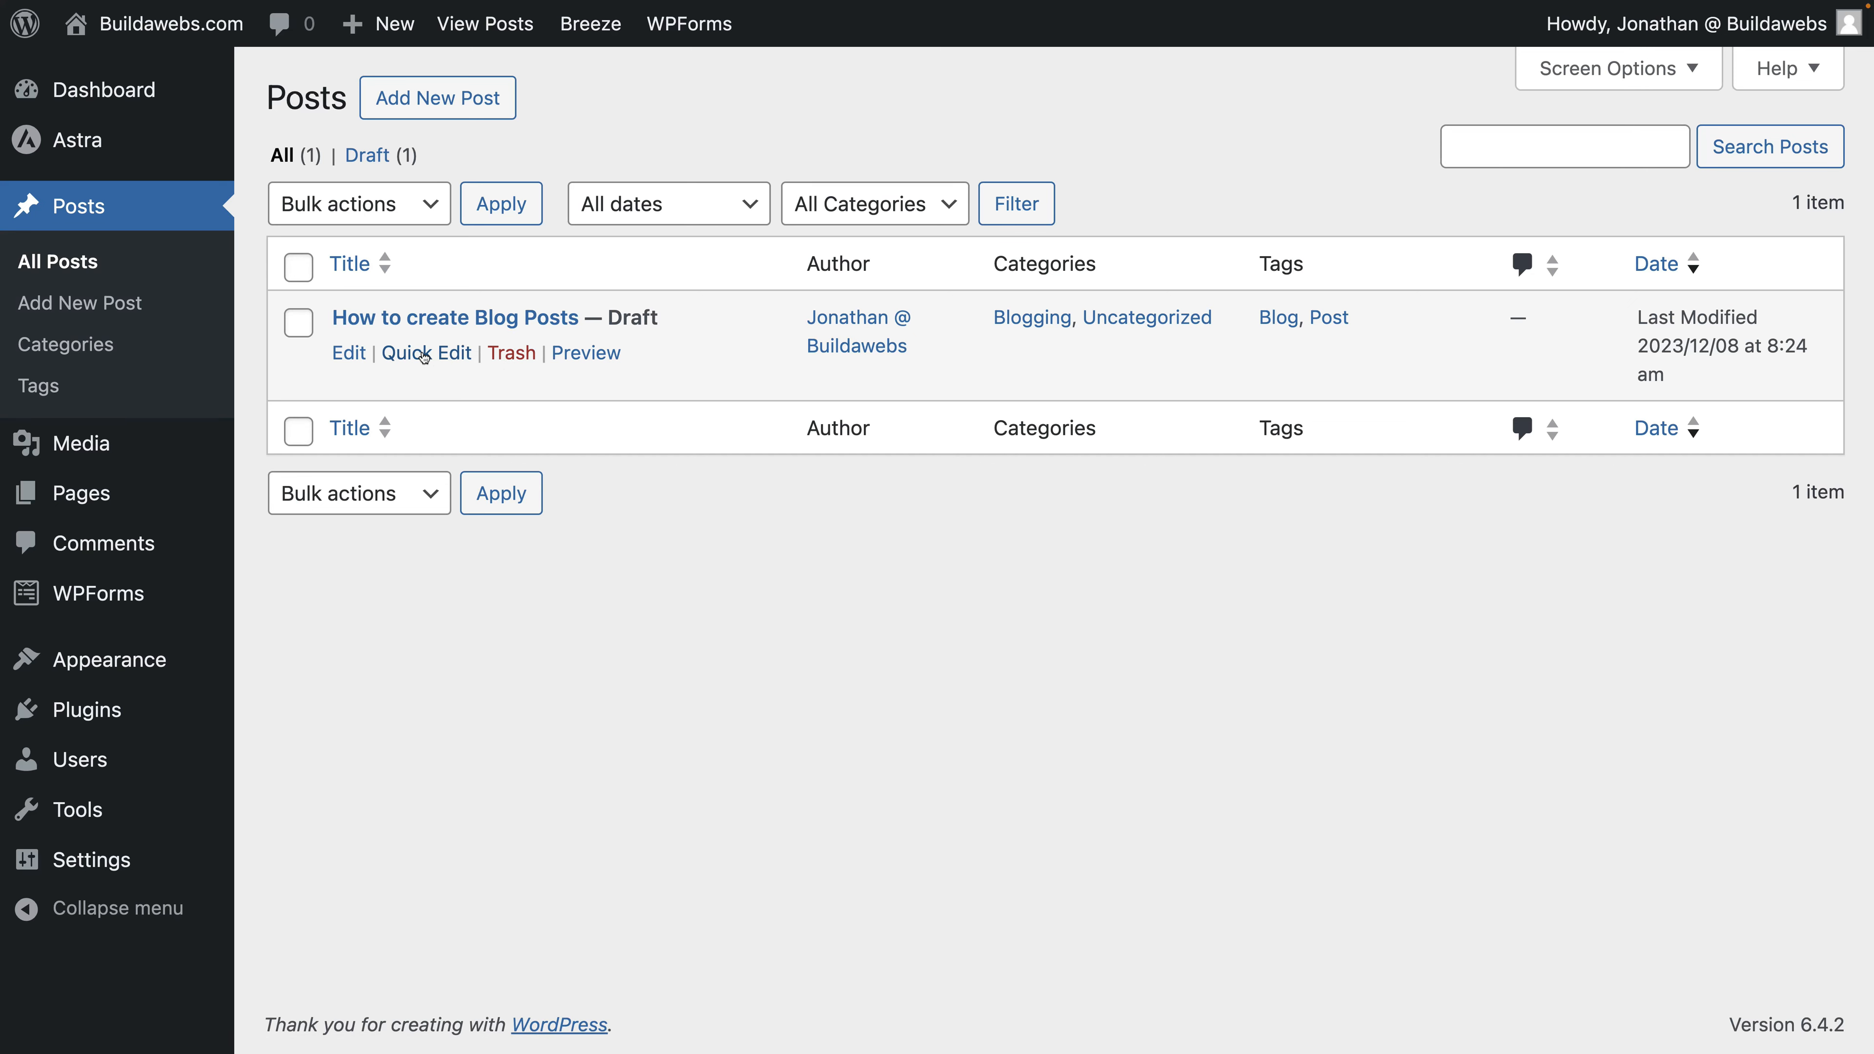
pyautogui.click(425, 354)
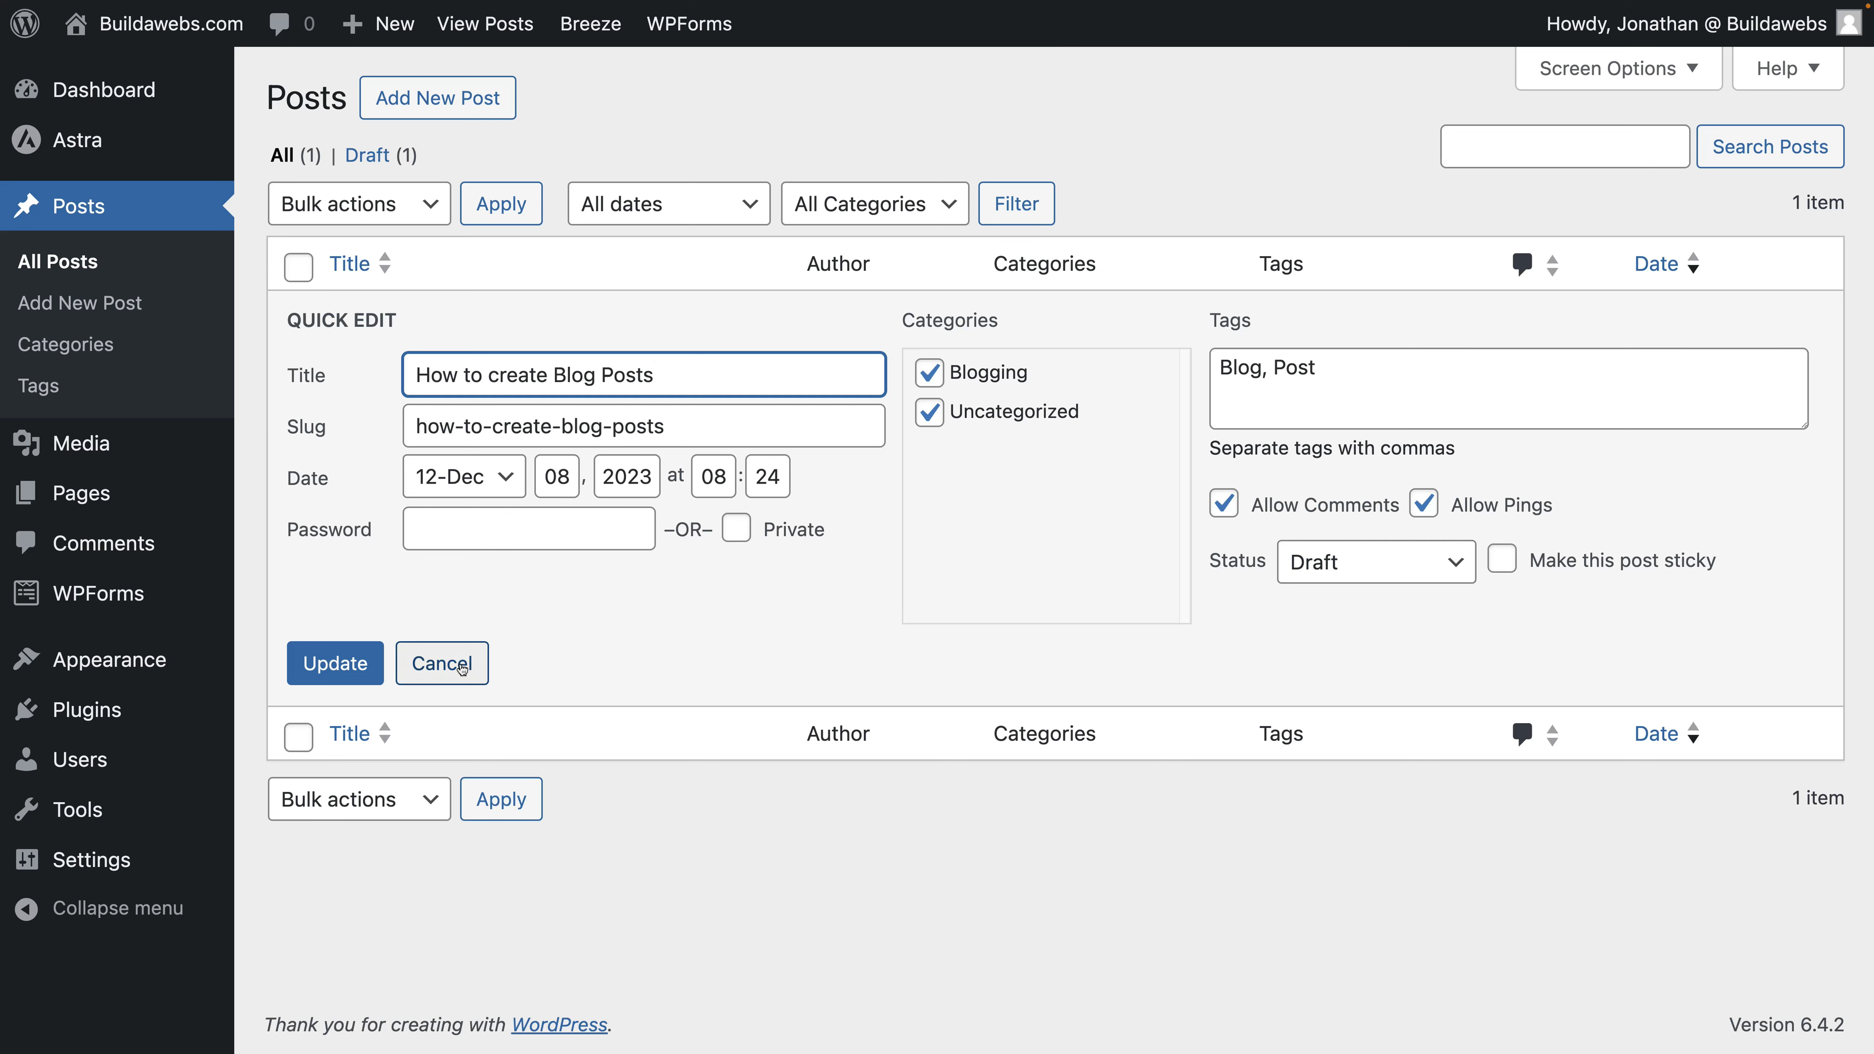
pyautogui.click(462, 668)
# Move the "How to create Blog Posts" draft to the trash and show the trashed posts
pyautogui.click(519, 358)
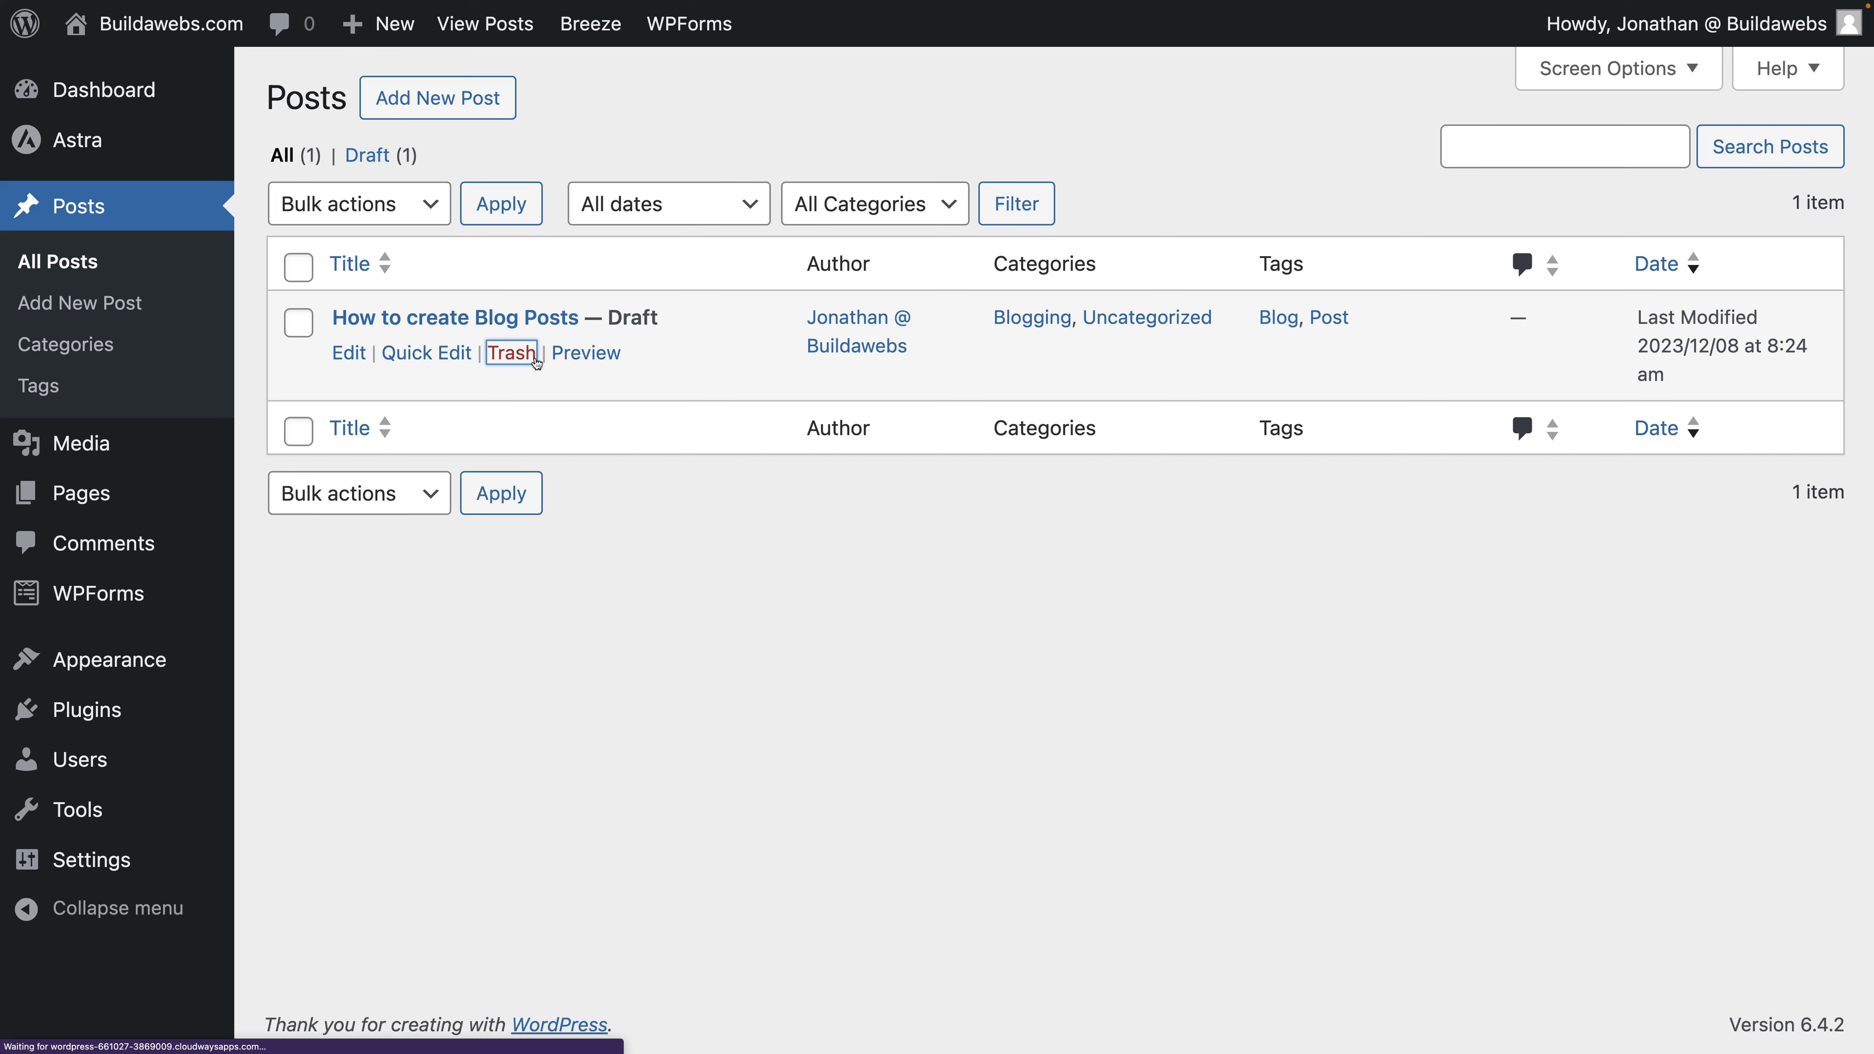
pyautogui.click(372, 243)
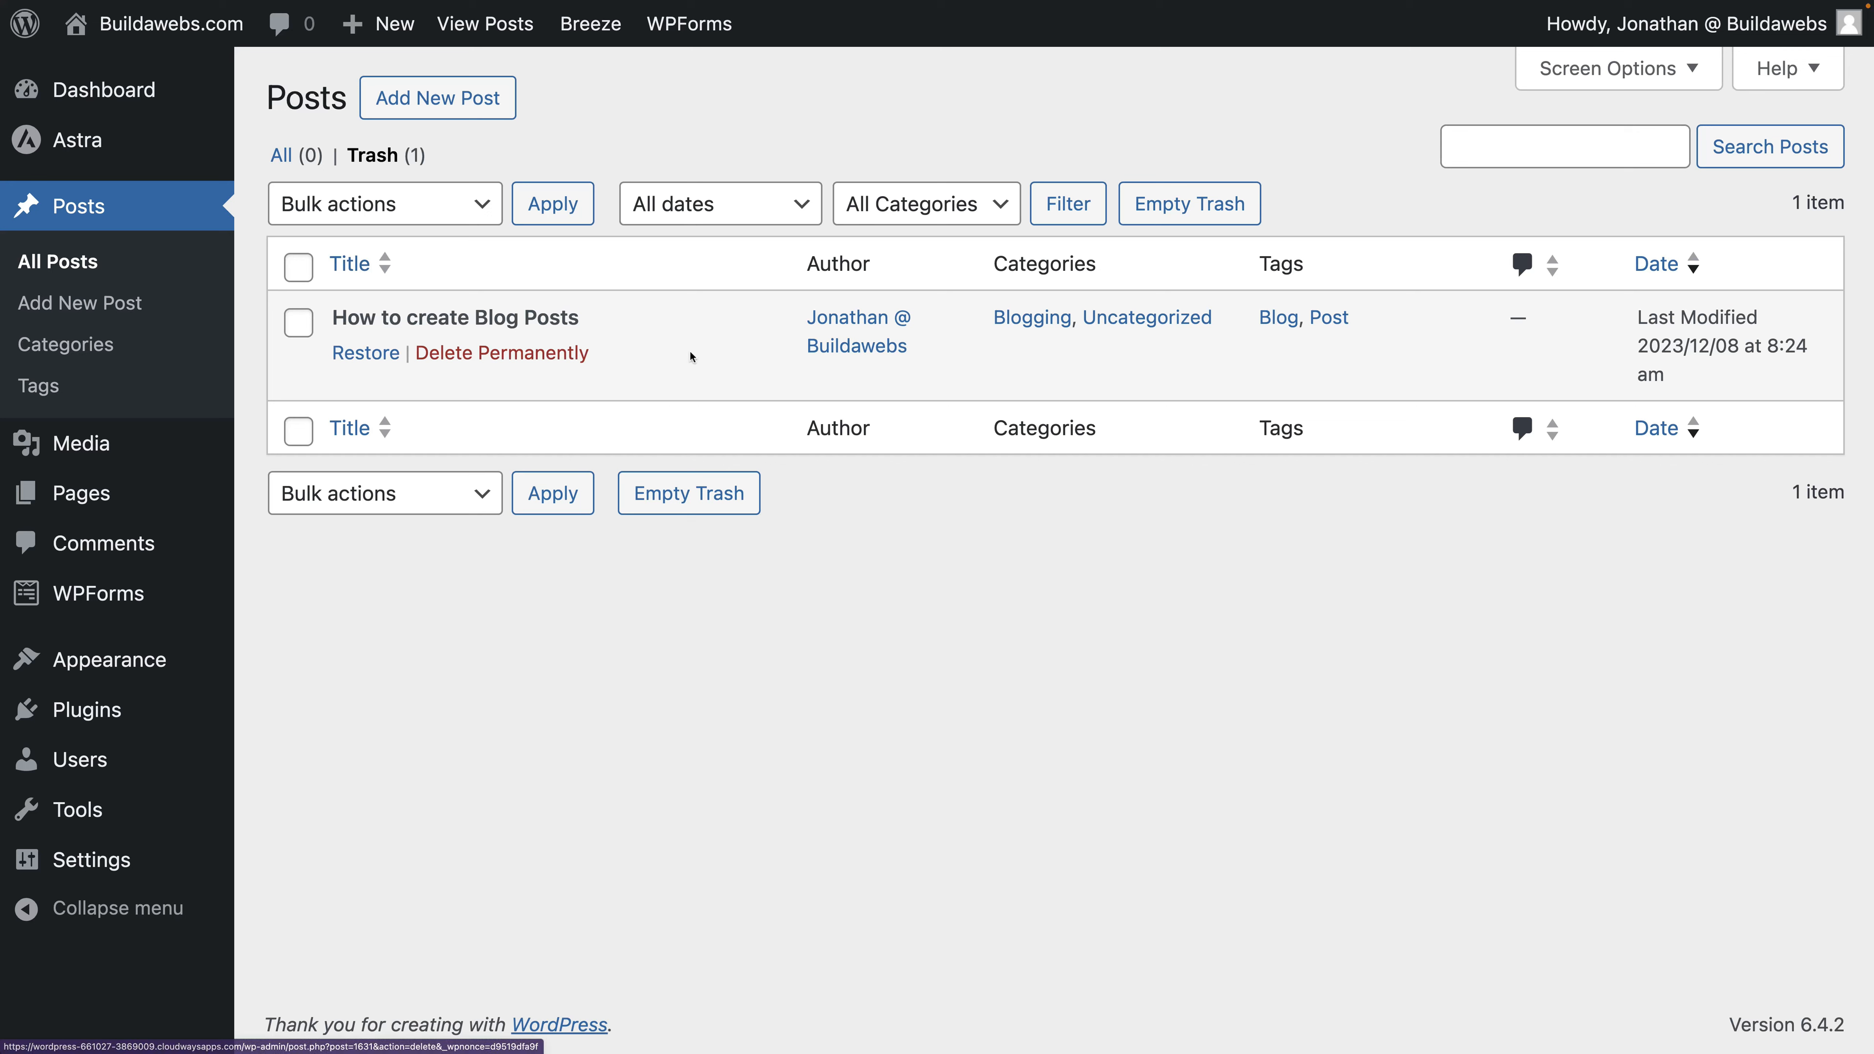
pyautogui.moveTo(519, 361)
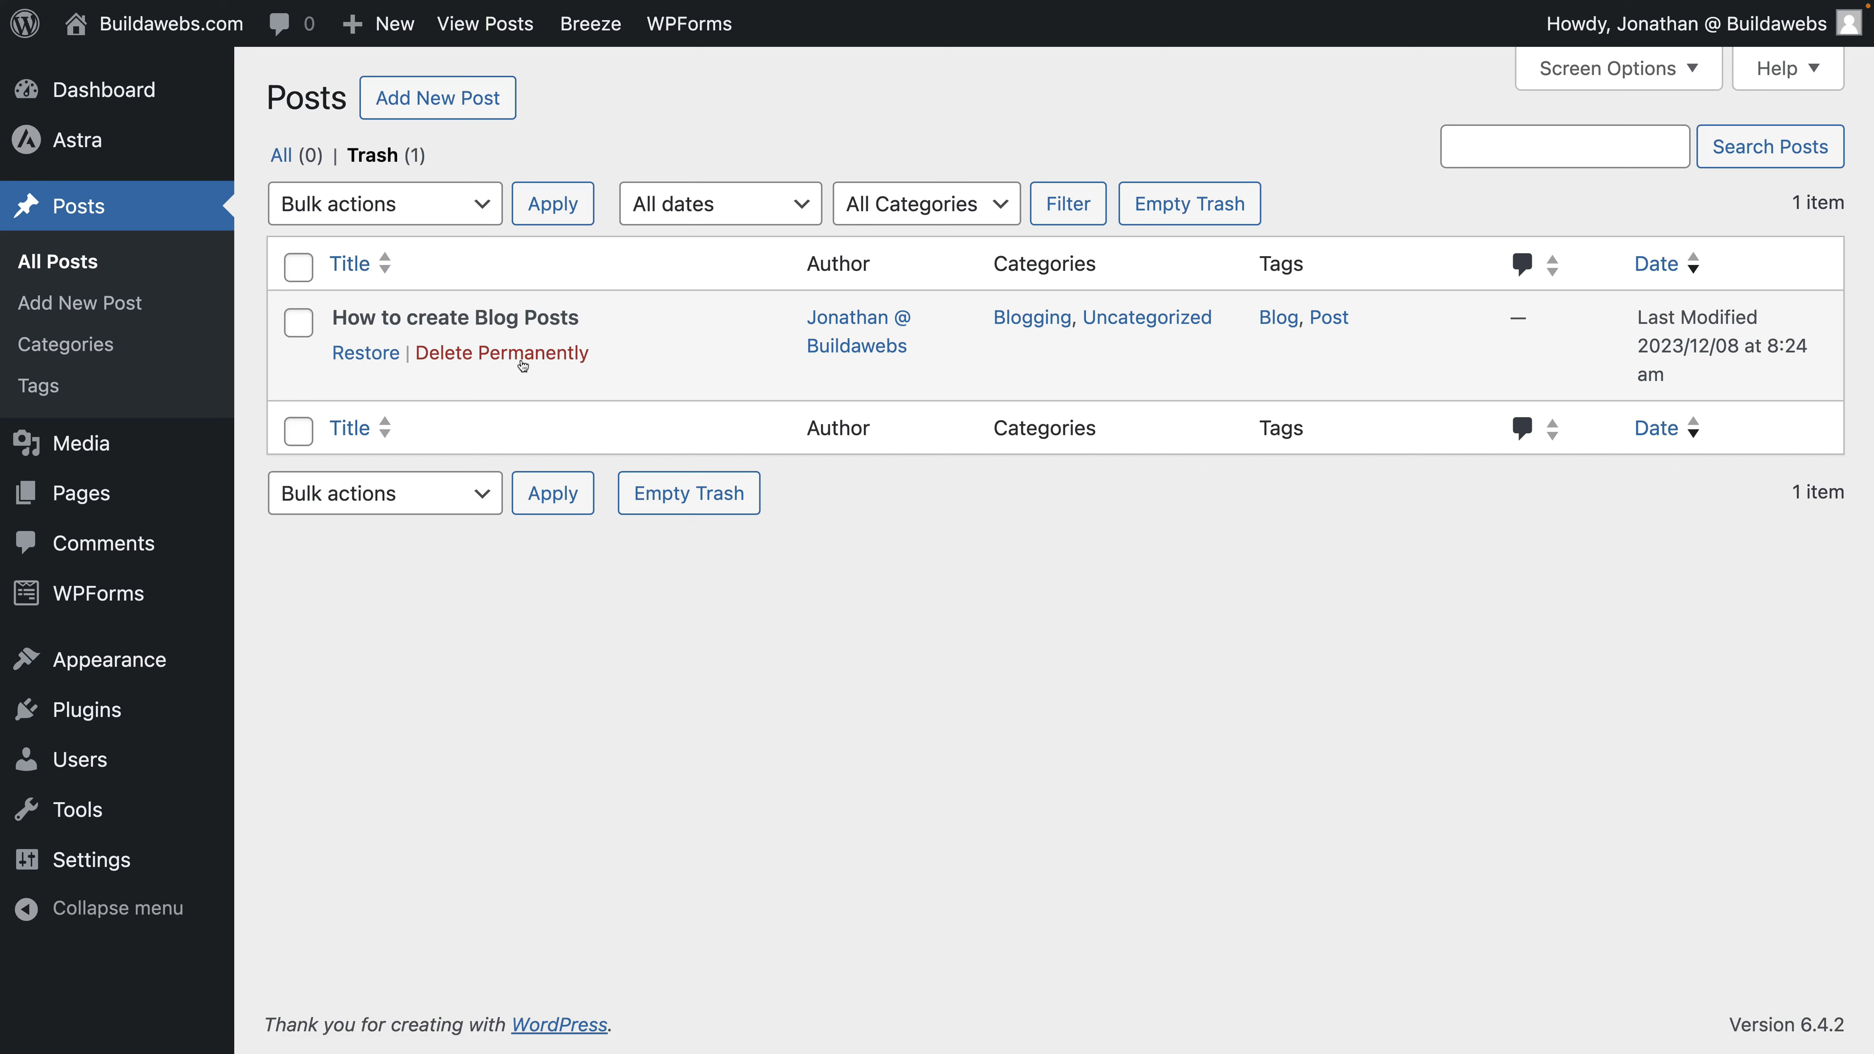